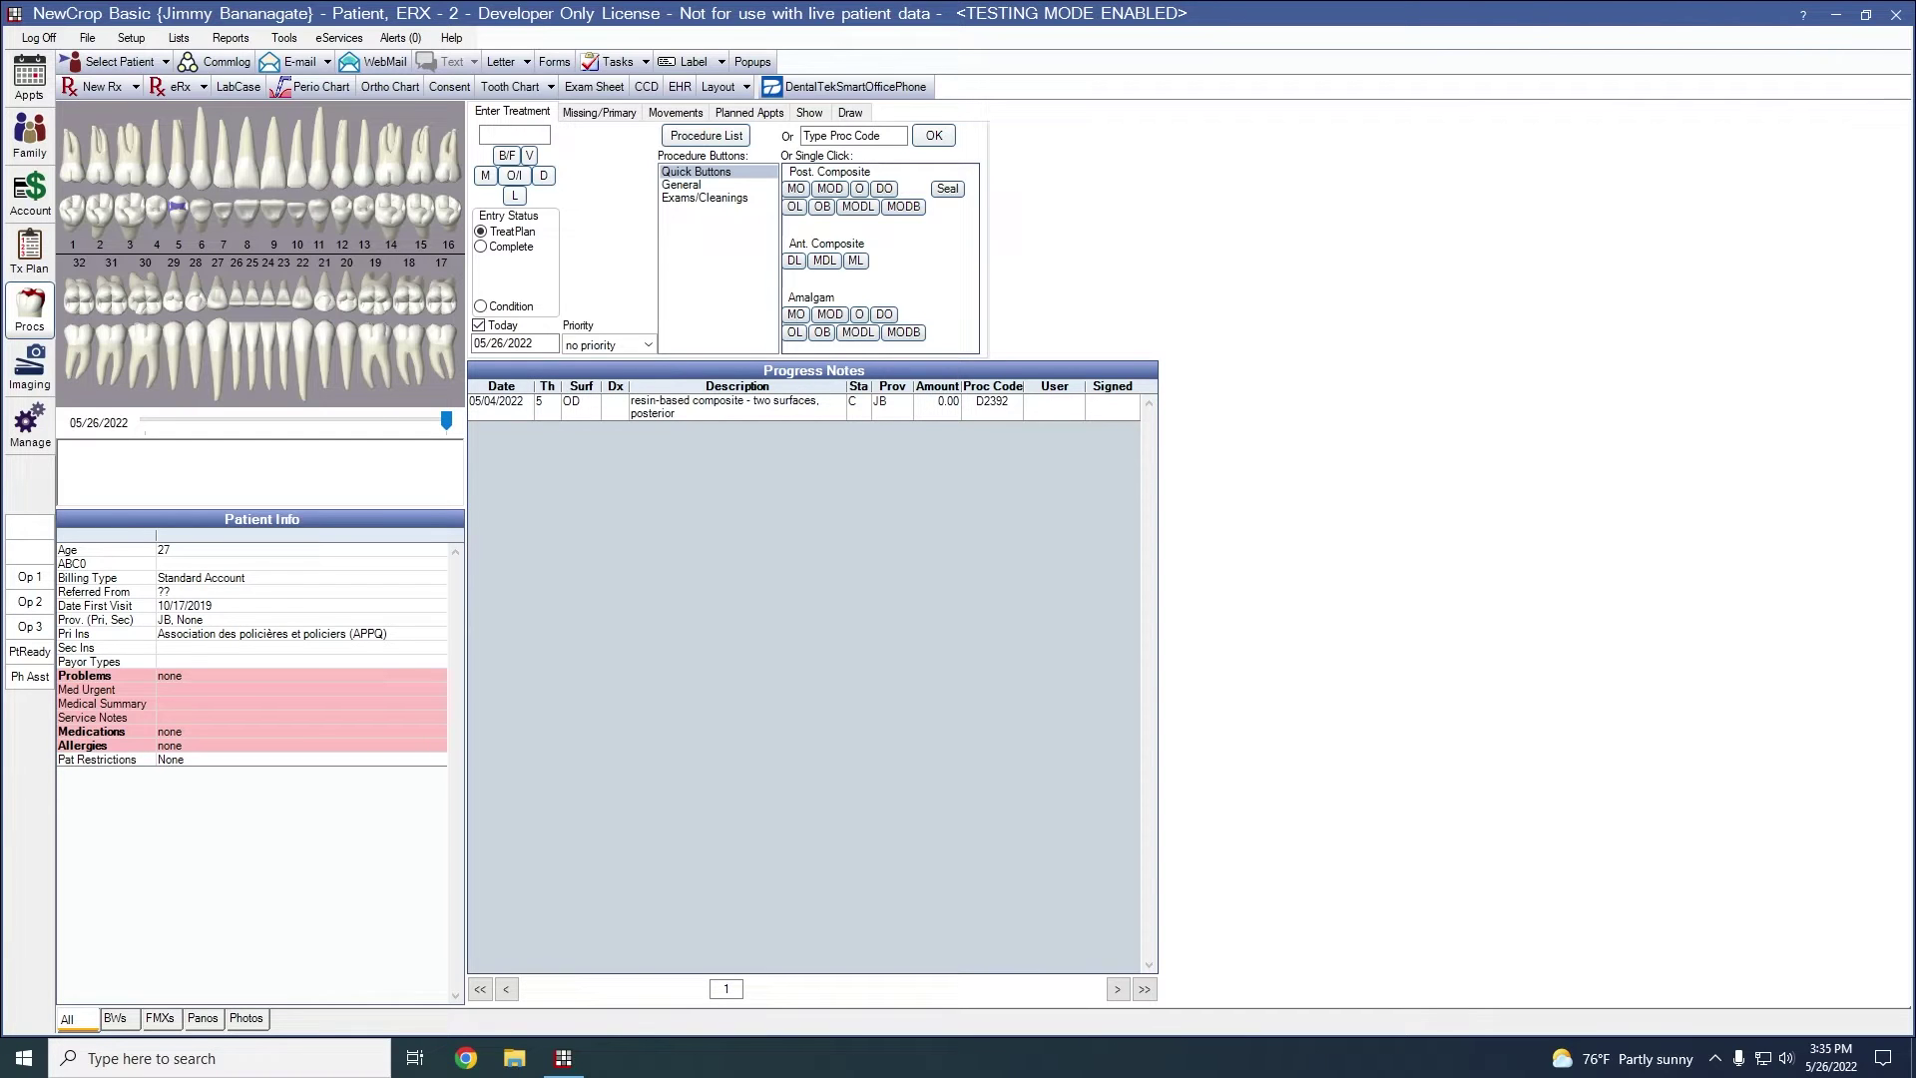
Launch NewCrop eRx for ERX Patient from the chart's eRx button and confirm the NCScript request
click(174, 88)
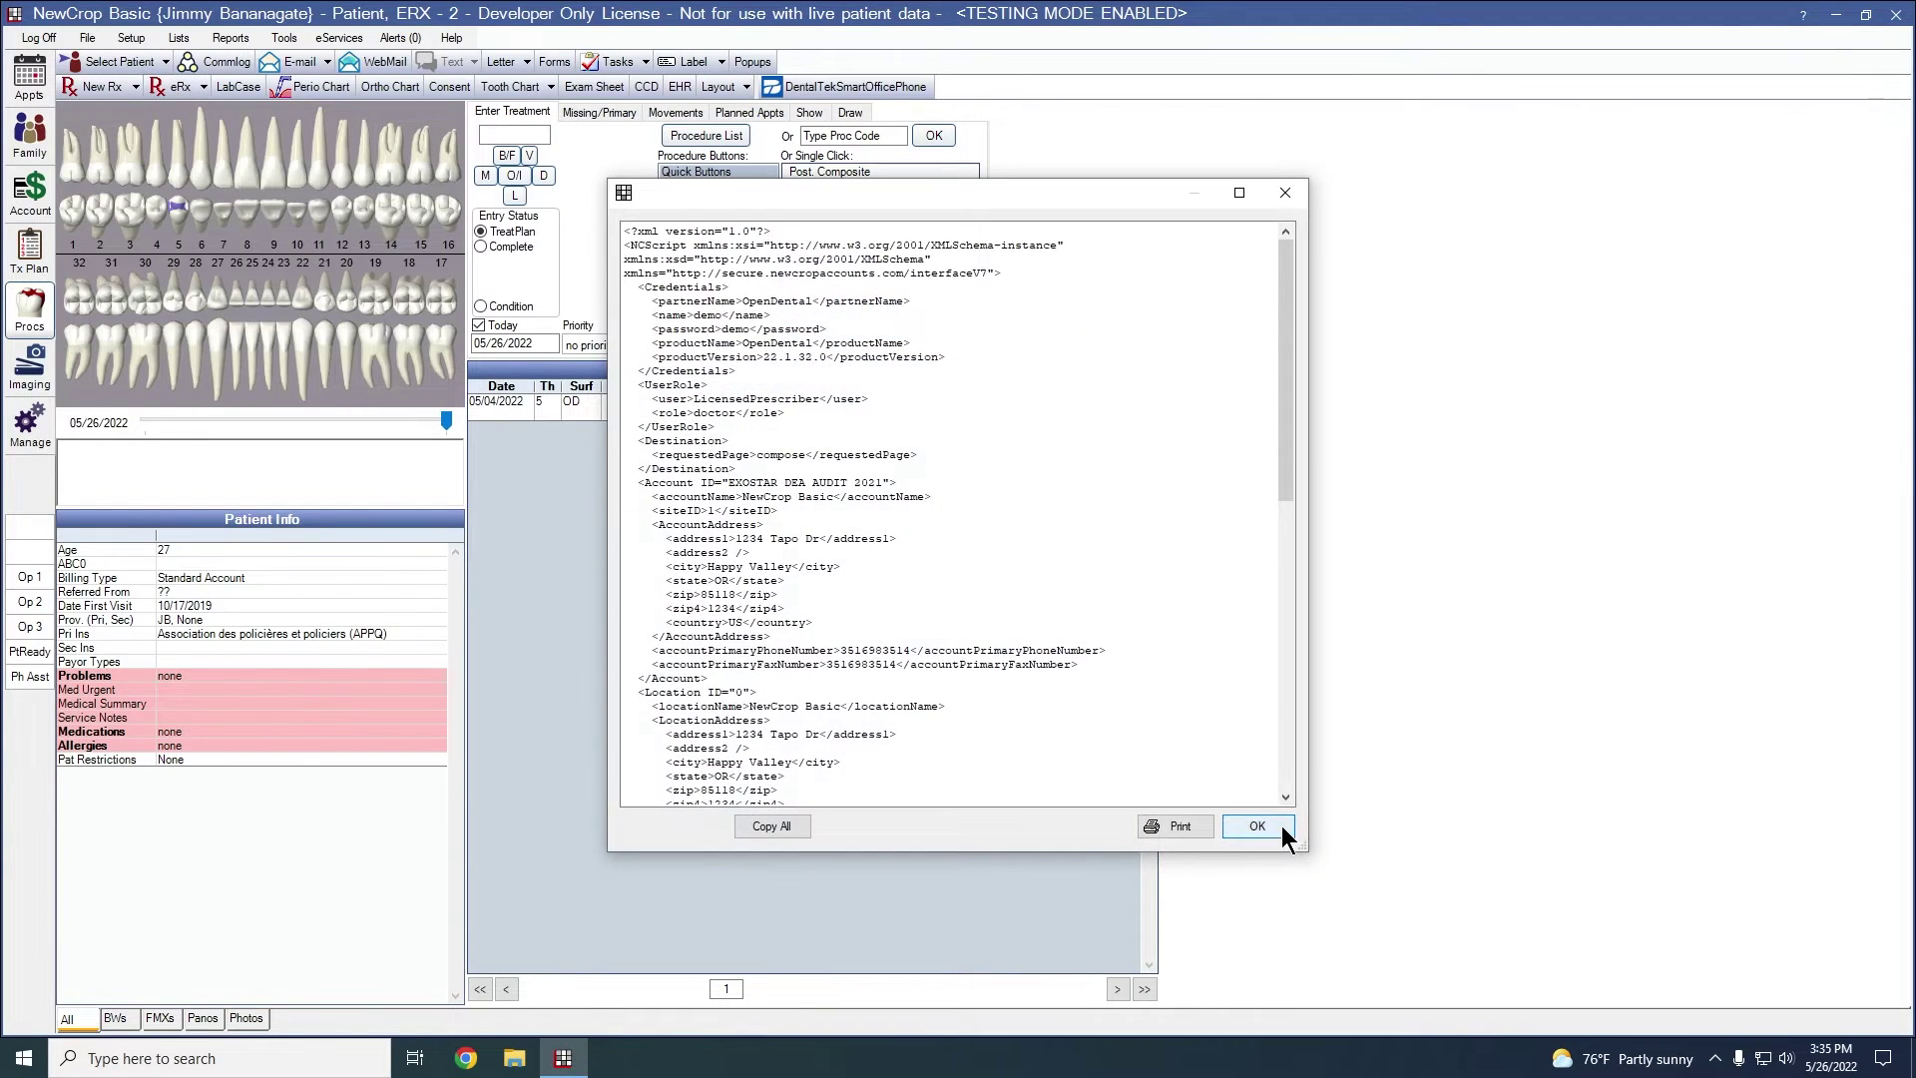
click(1257, 825)
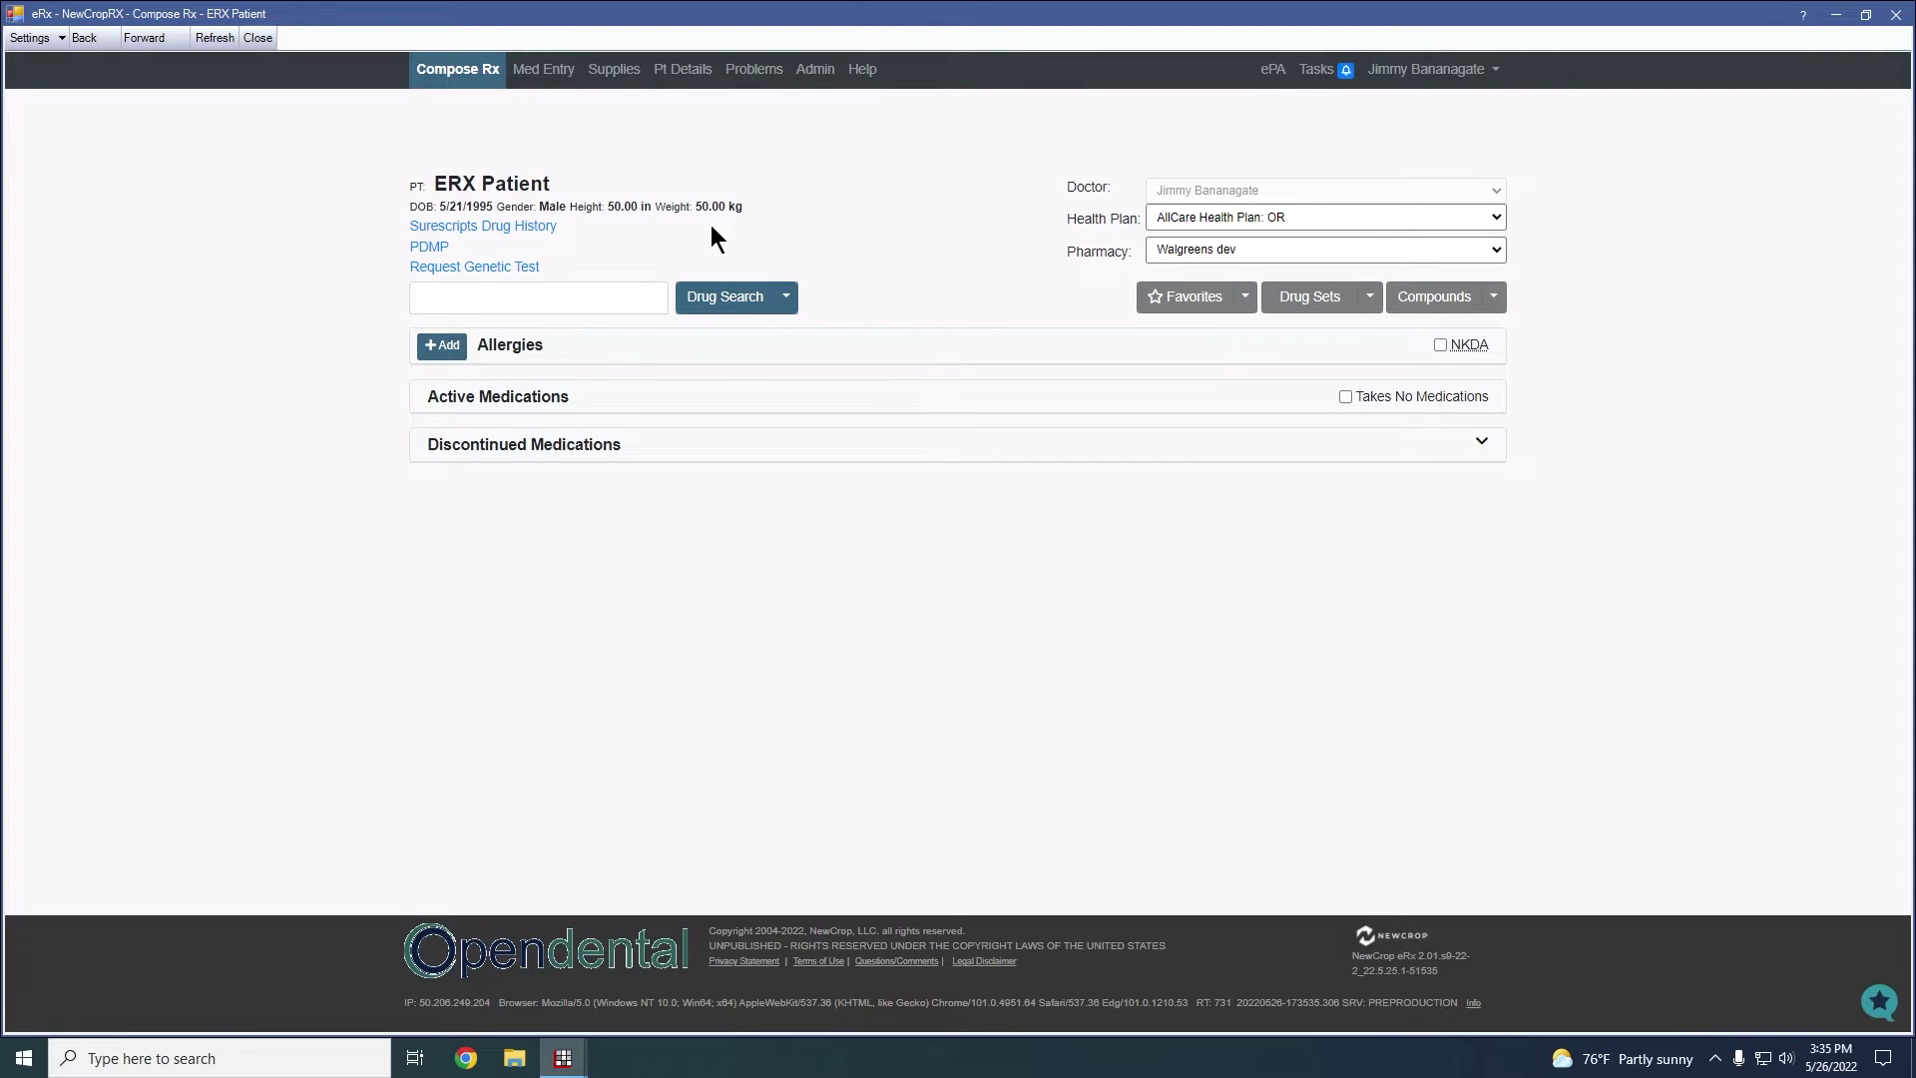
Open ERX Patient's Problems page and preview the Add allergy search panel, then close it
click(756, 78)
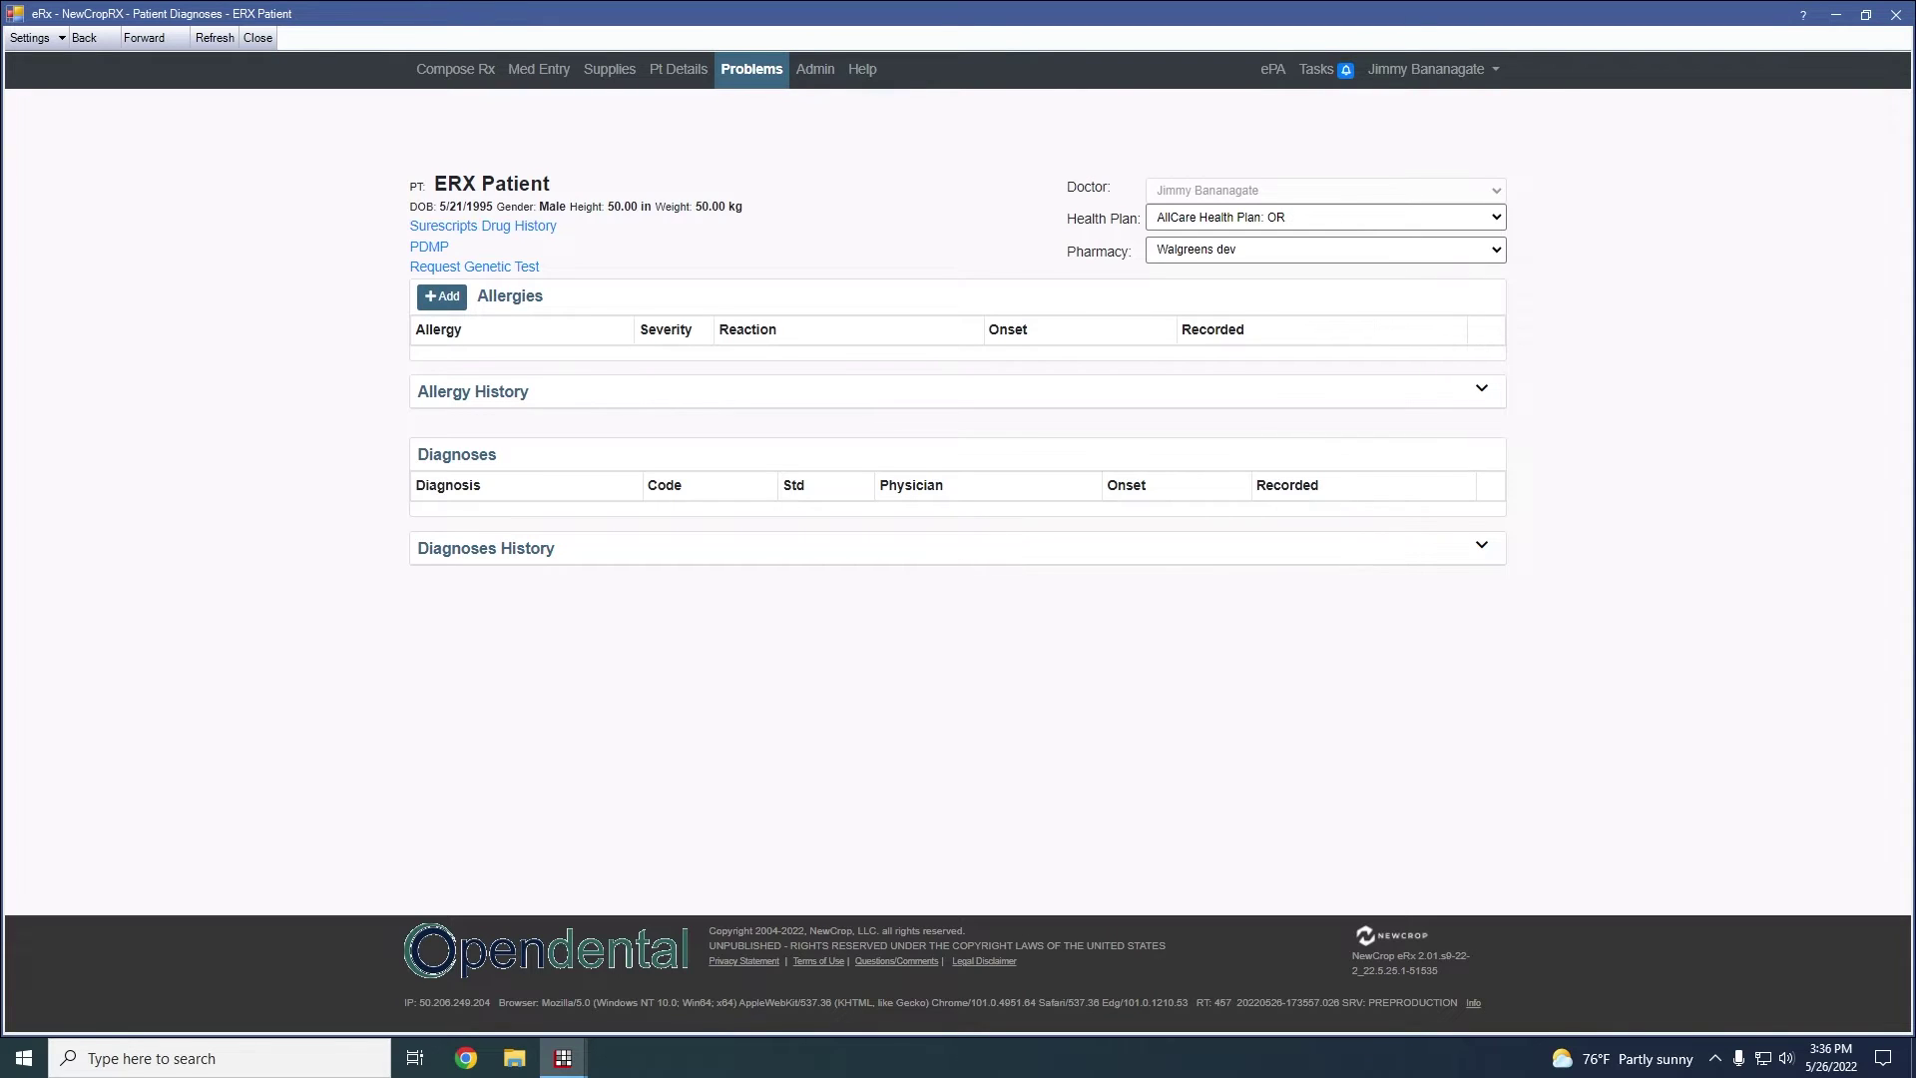
drag(431, 184, 564, 189)
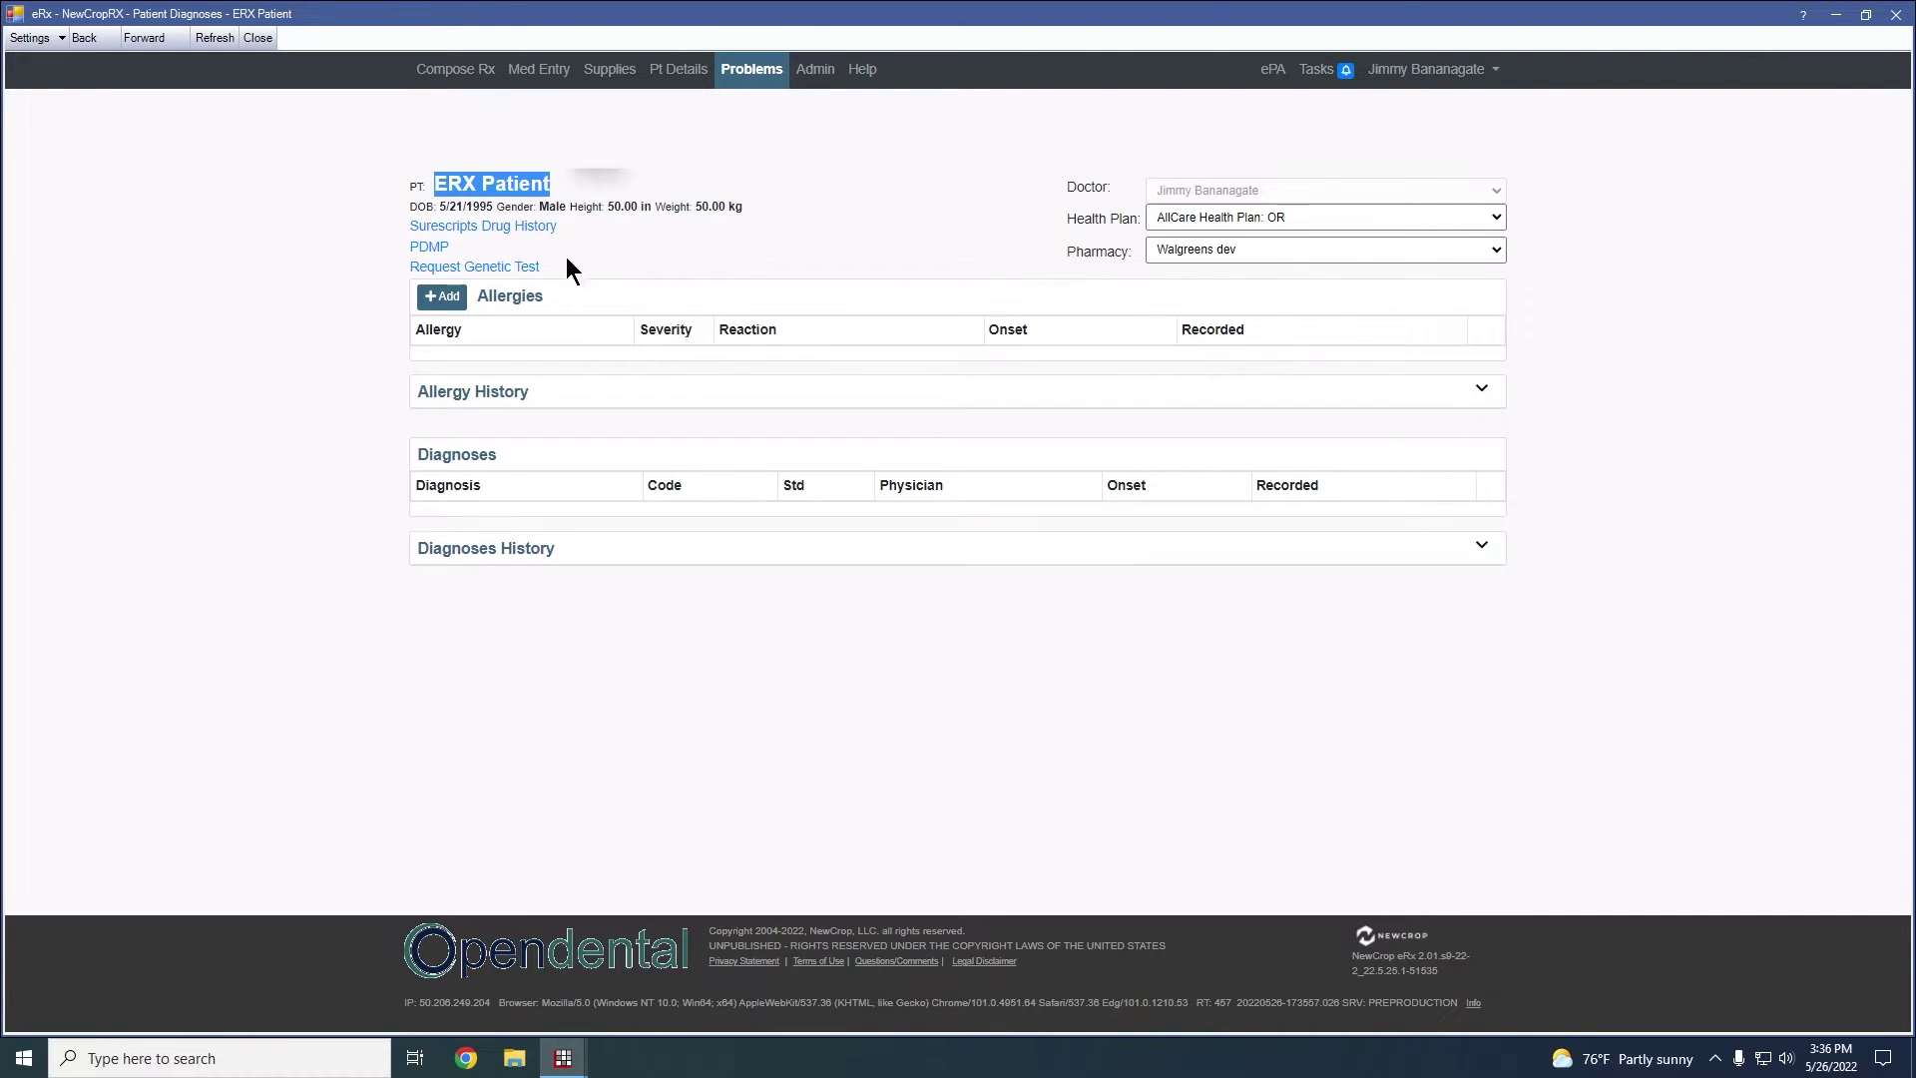
click(451, 299)
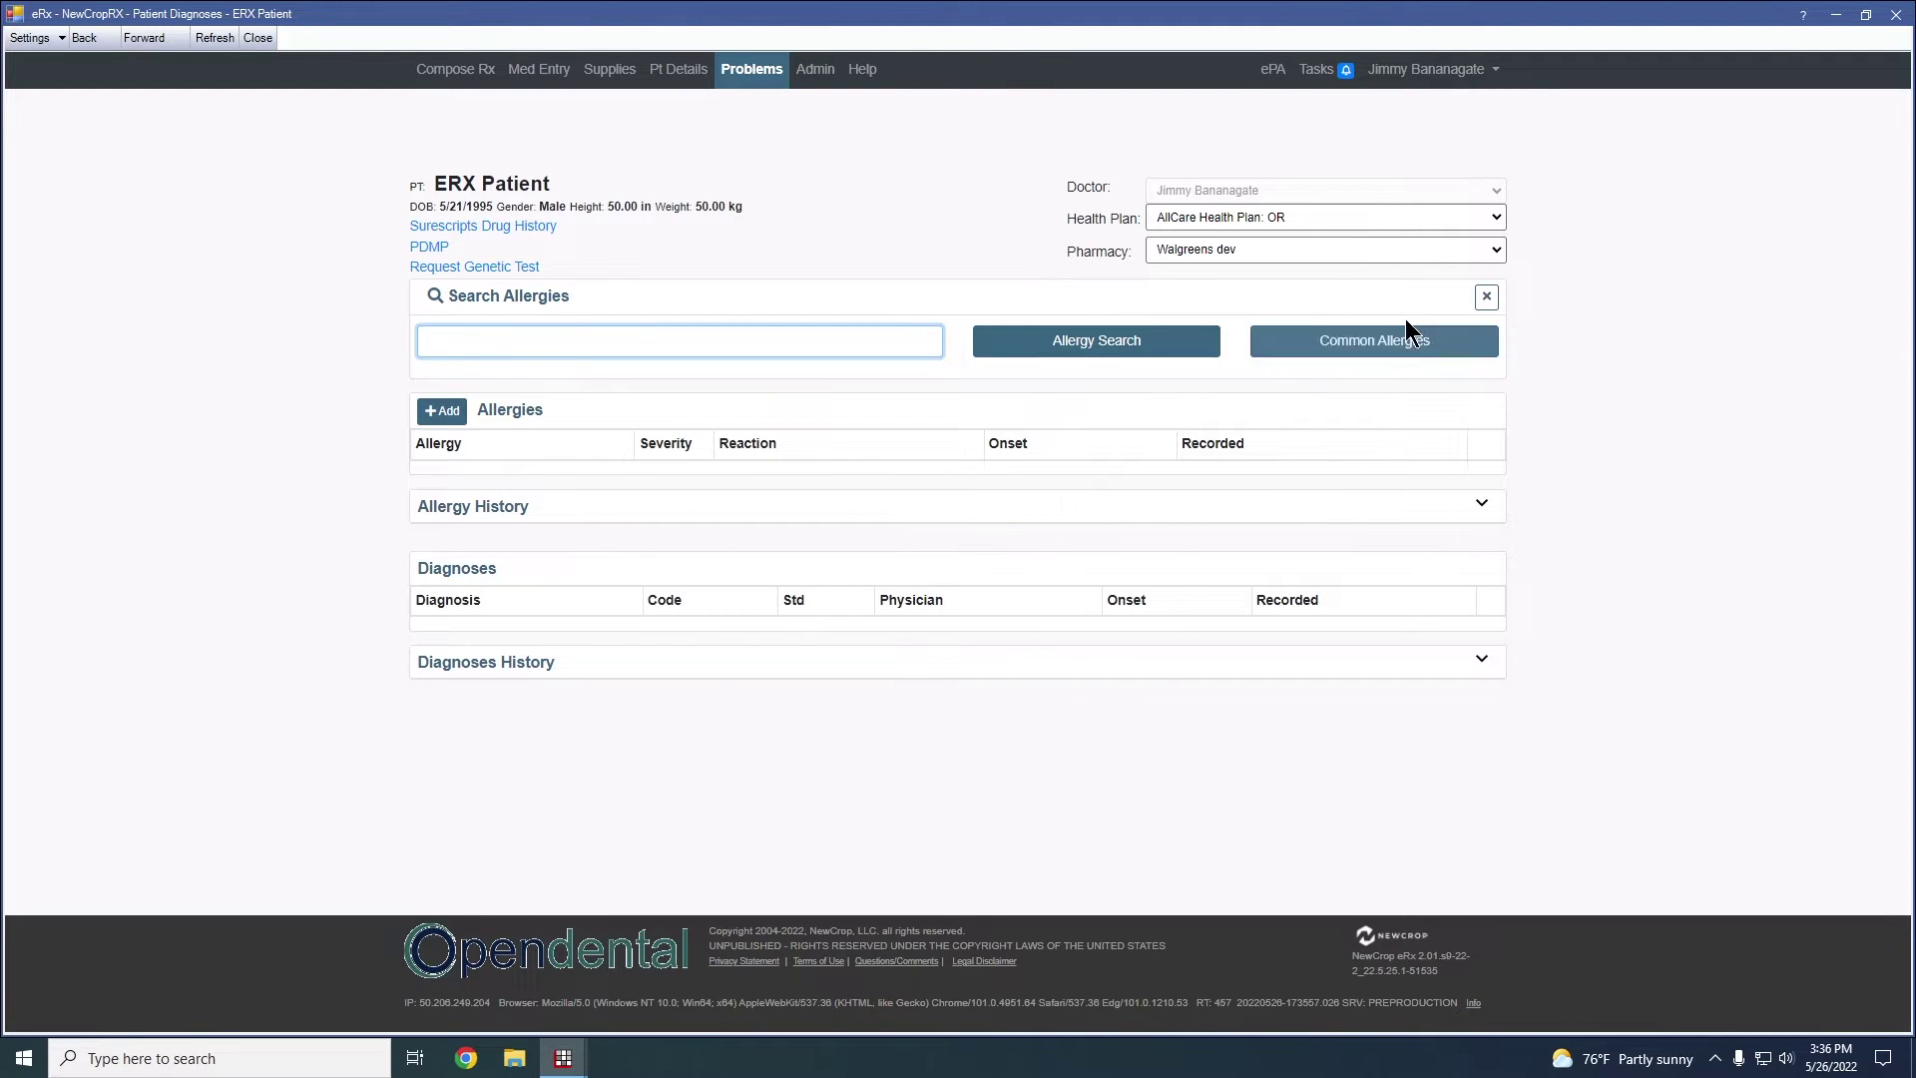
click(1486, 297)
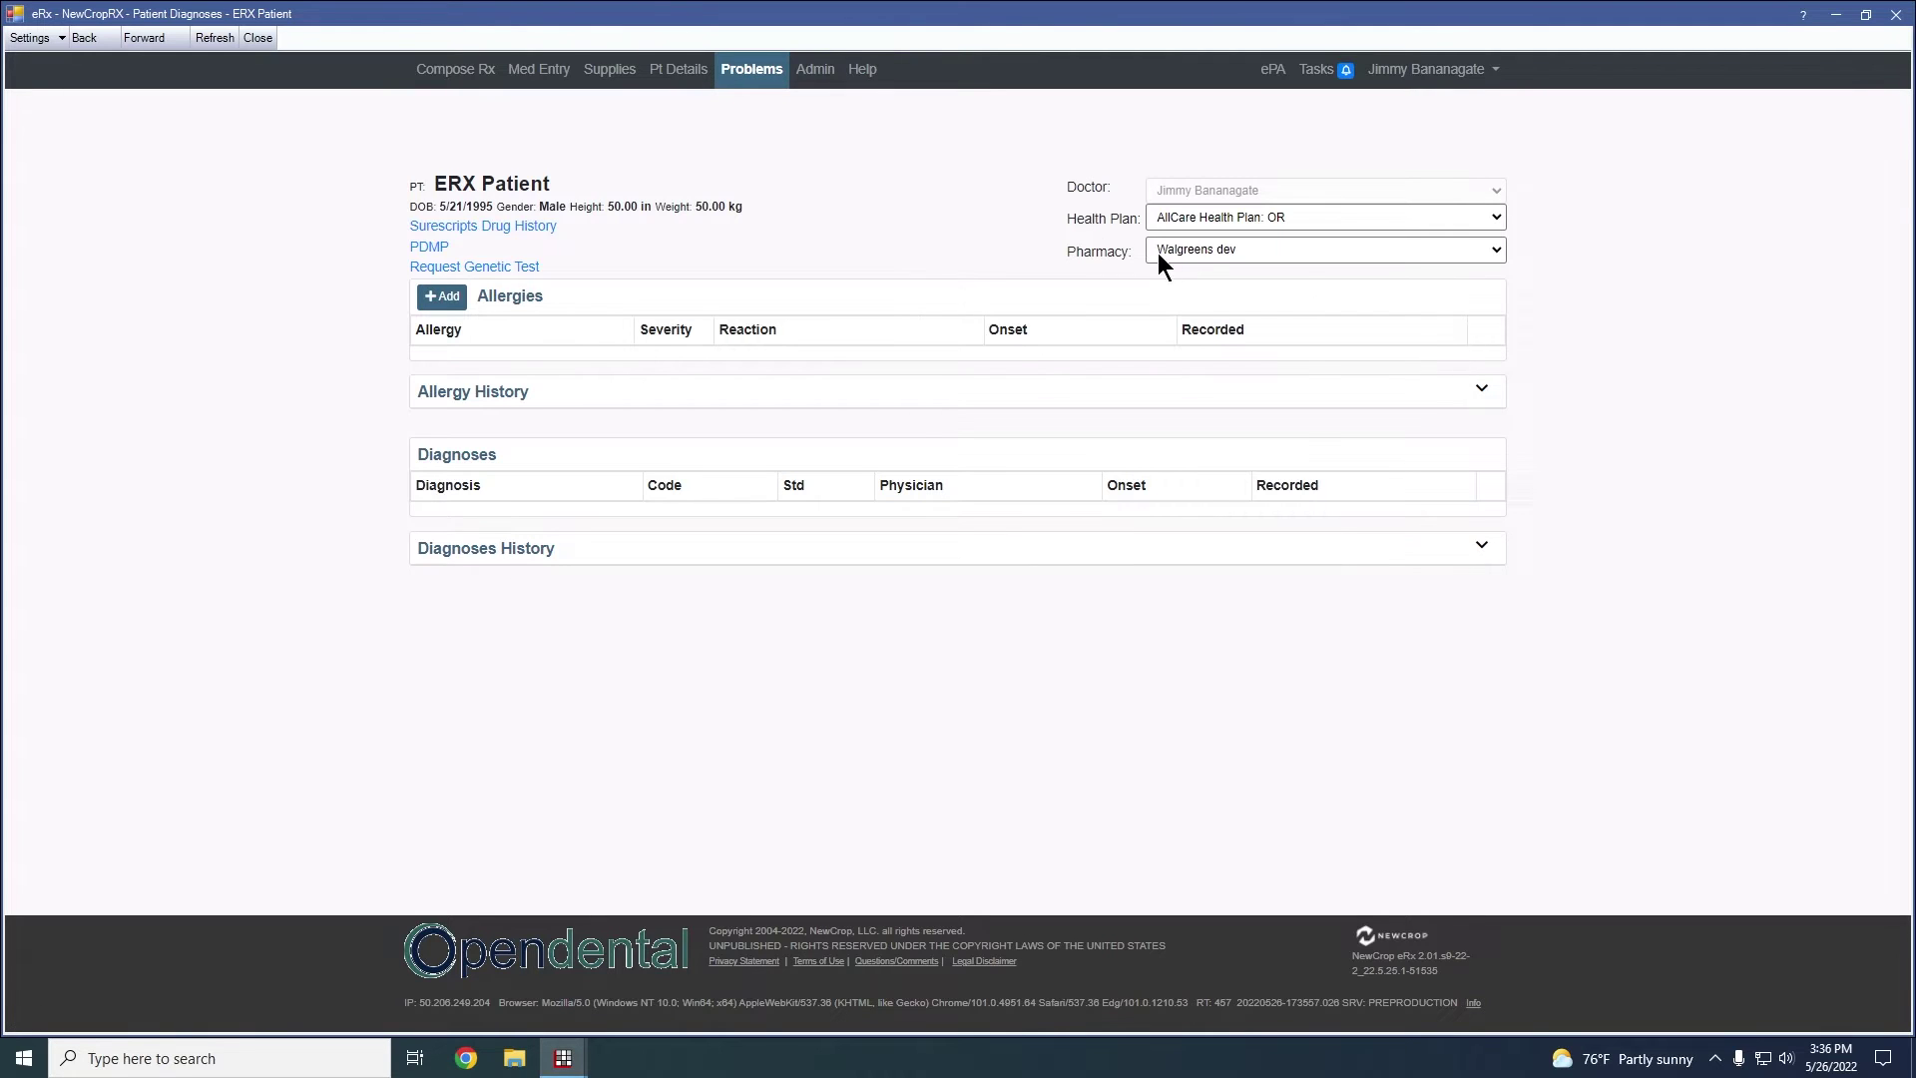
Check the pharmacy choices and view the patient's Pt Details page
click(1258, 247)
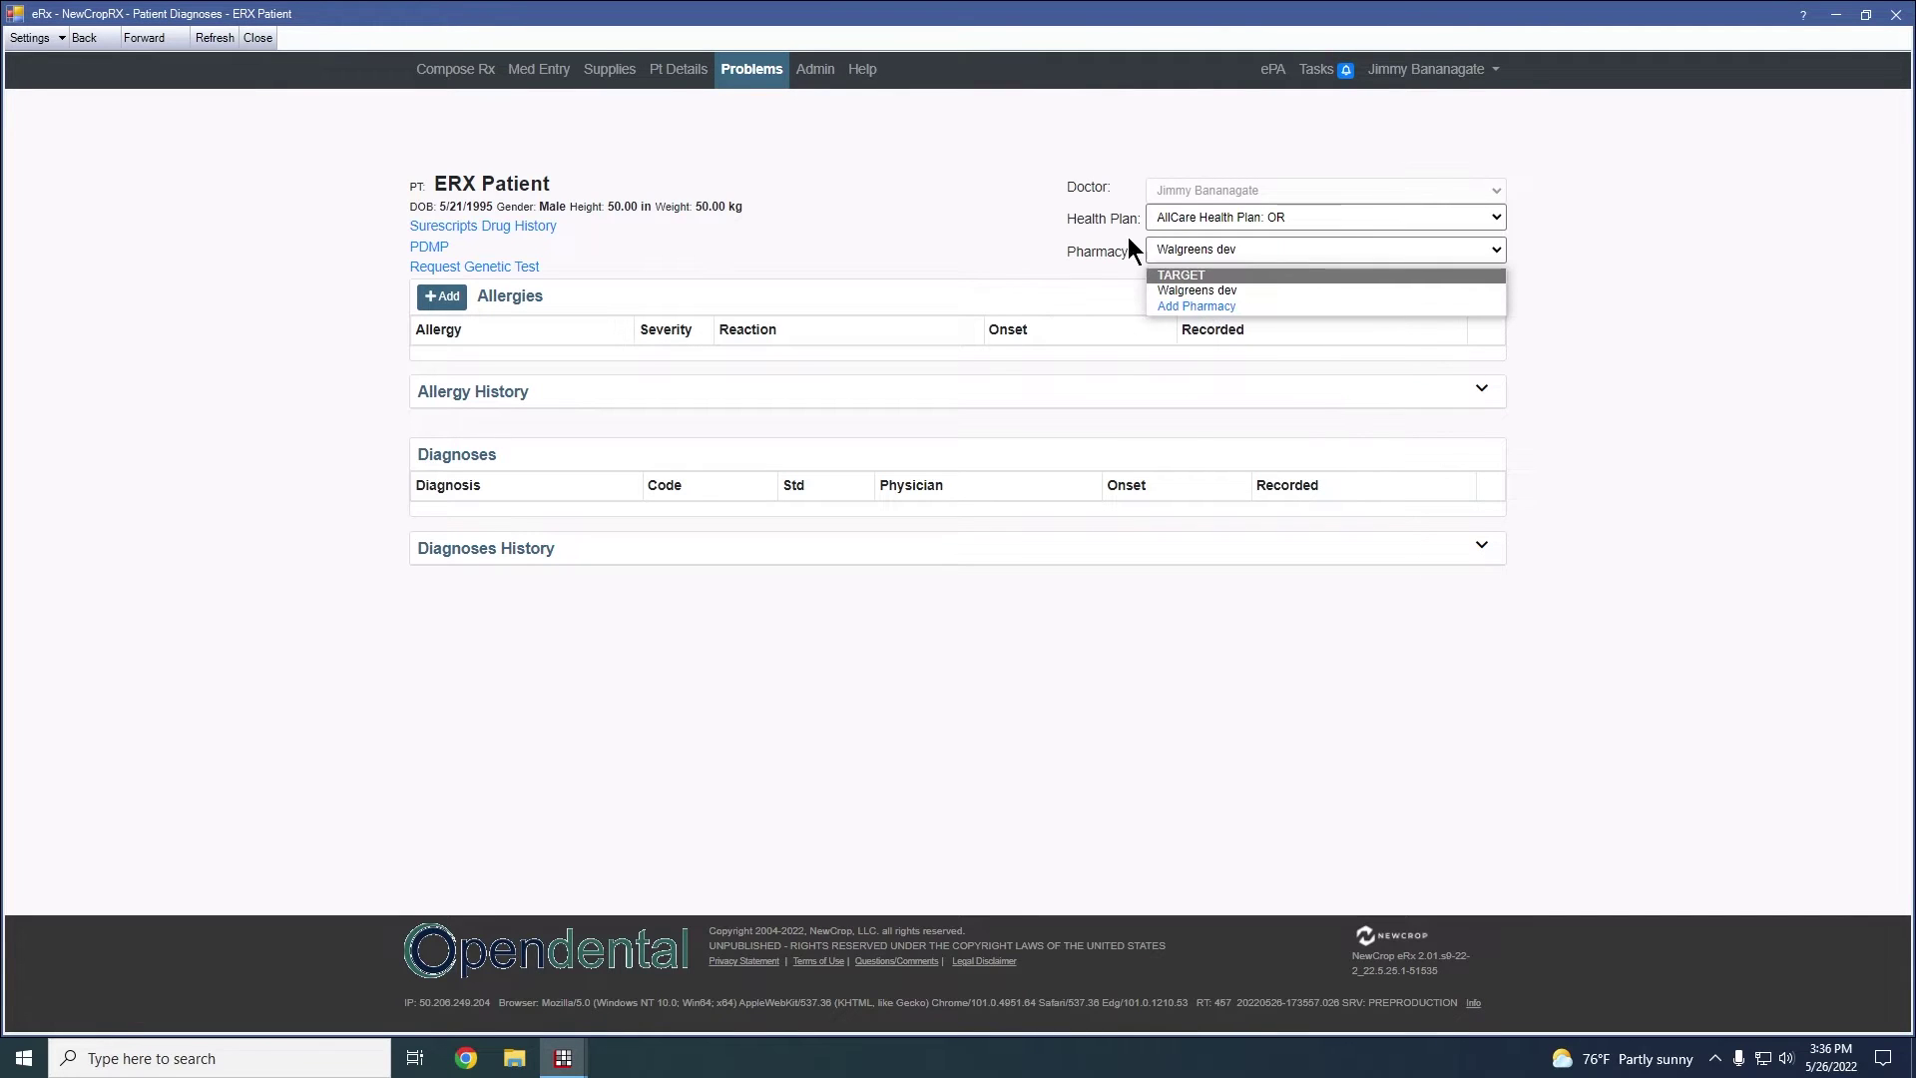
click(692, 74)
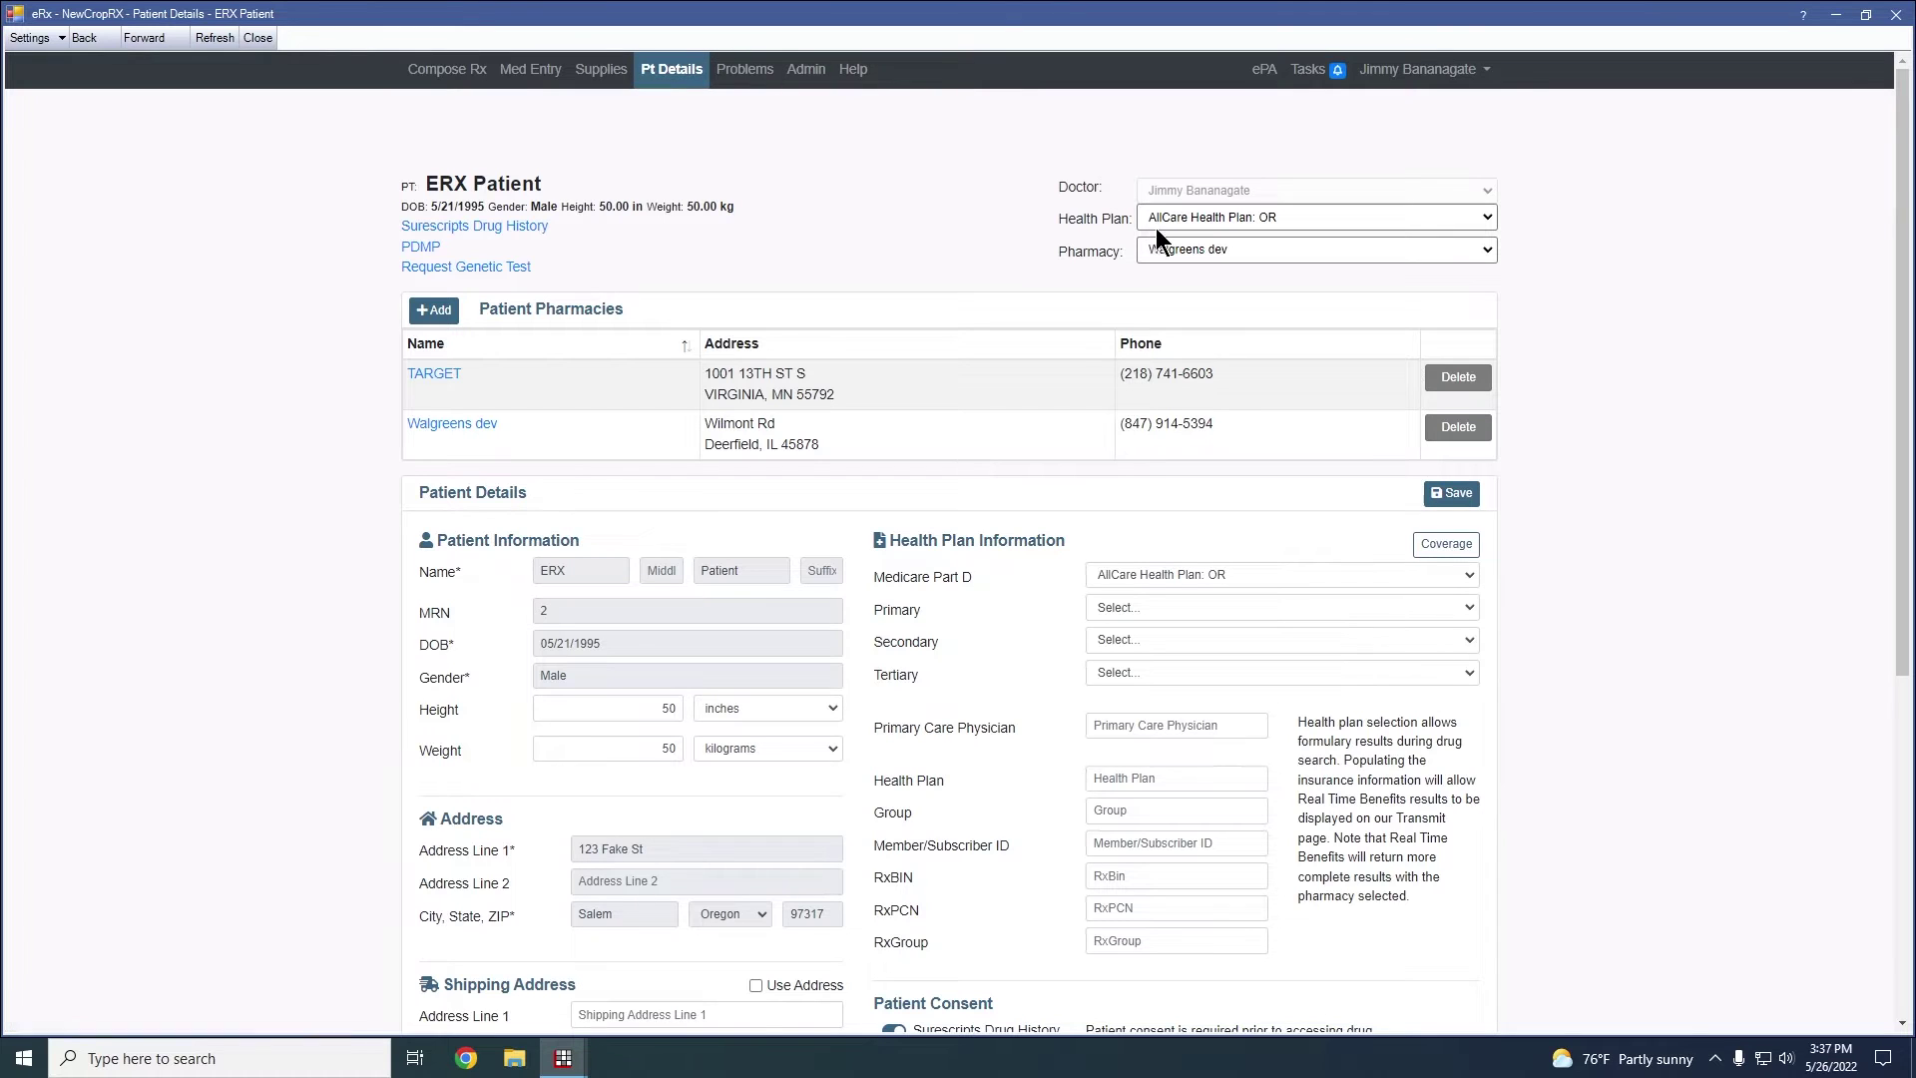
click(1186, 251)
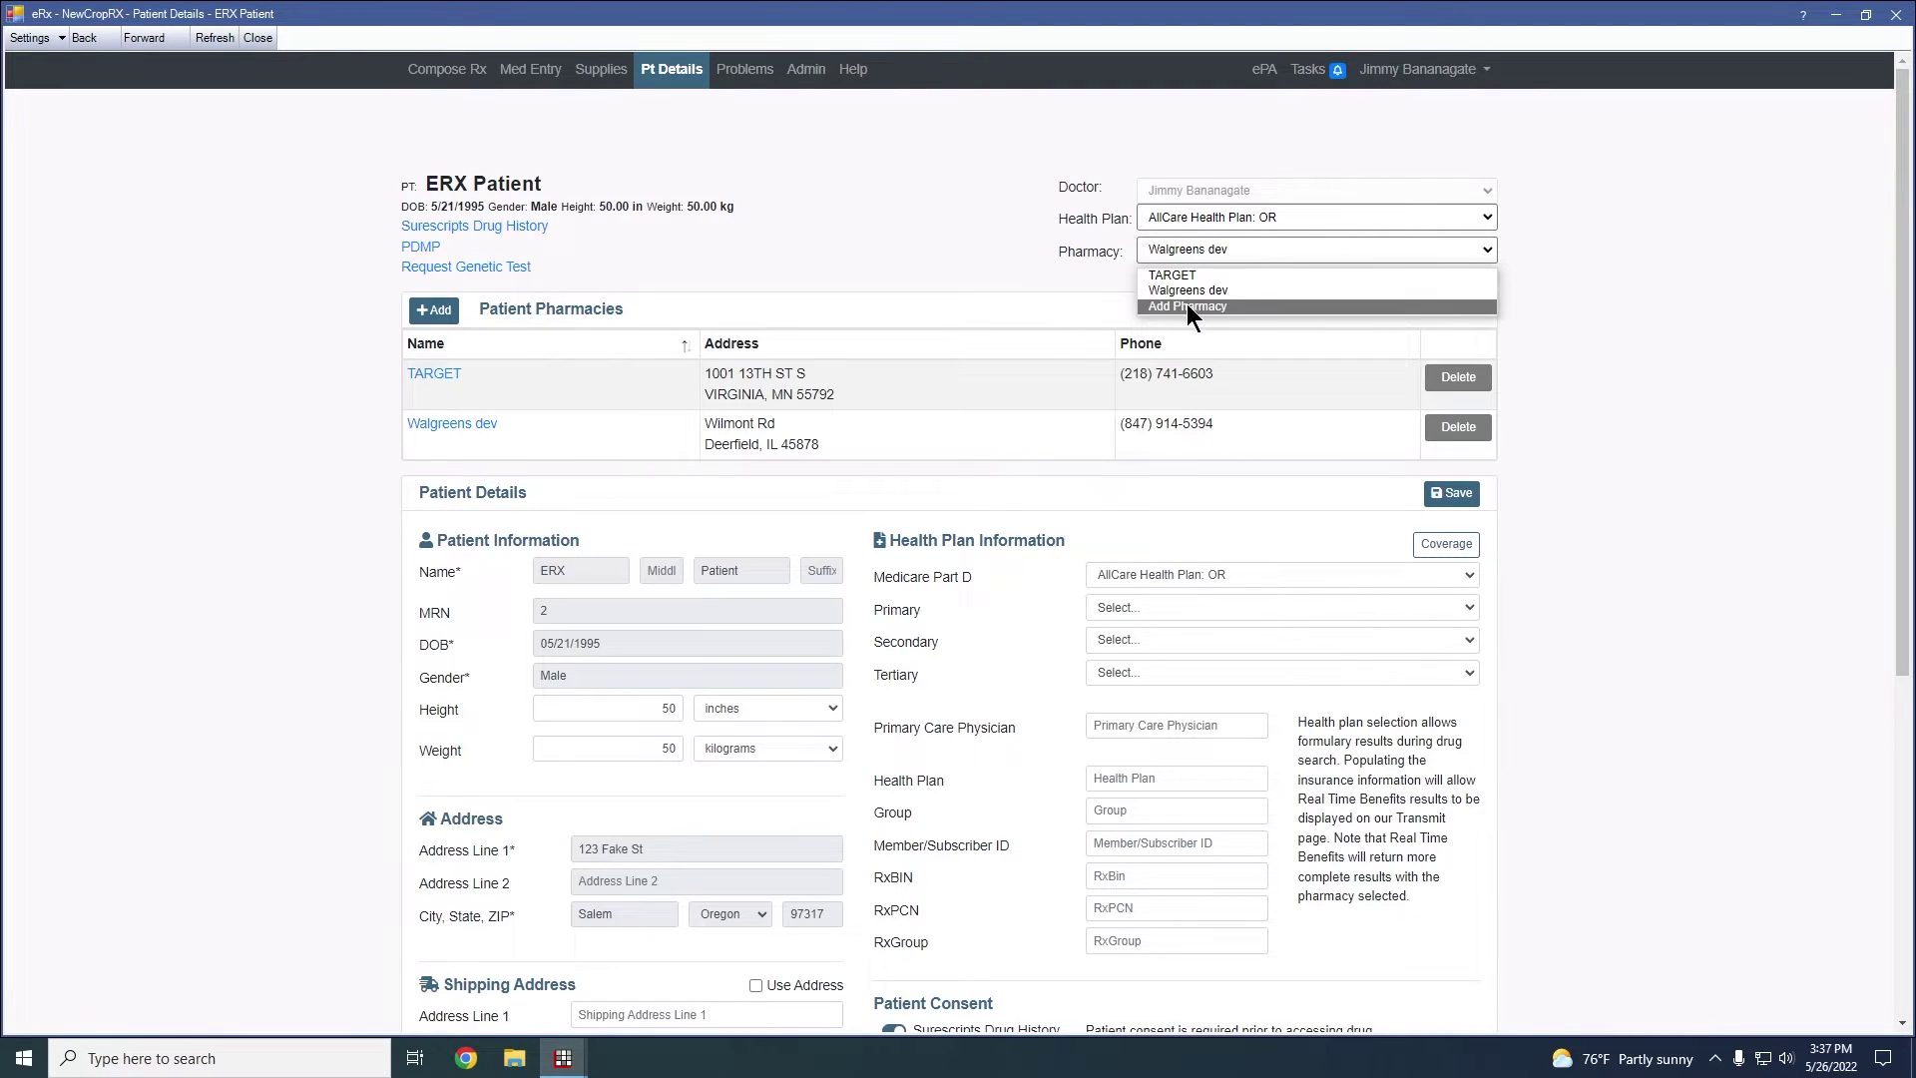
Browse Supplies and Med Entry, then return to Compose Rx keeping Walgreens dev as pharmacy
click(600, 69)
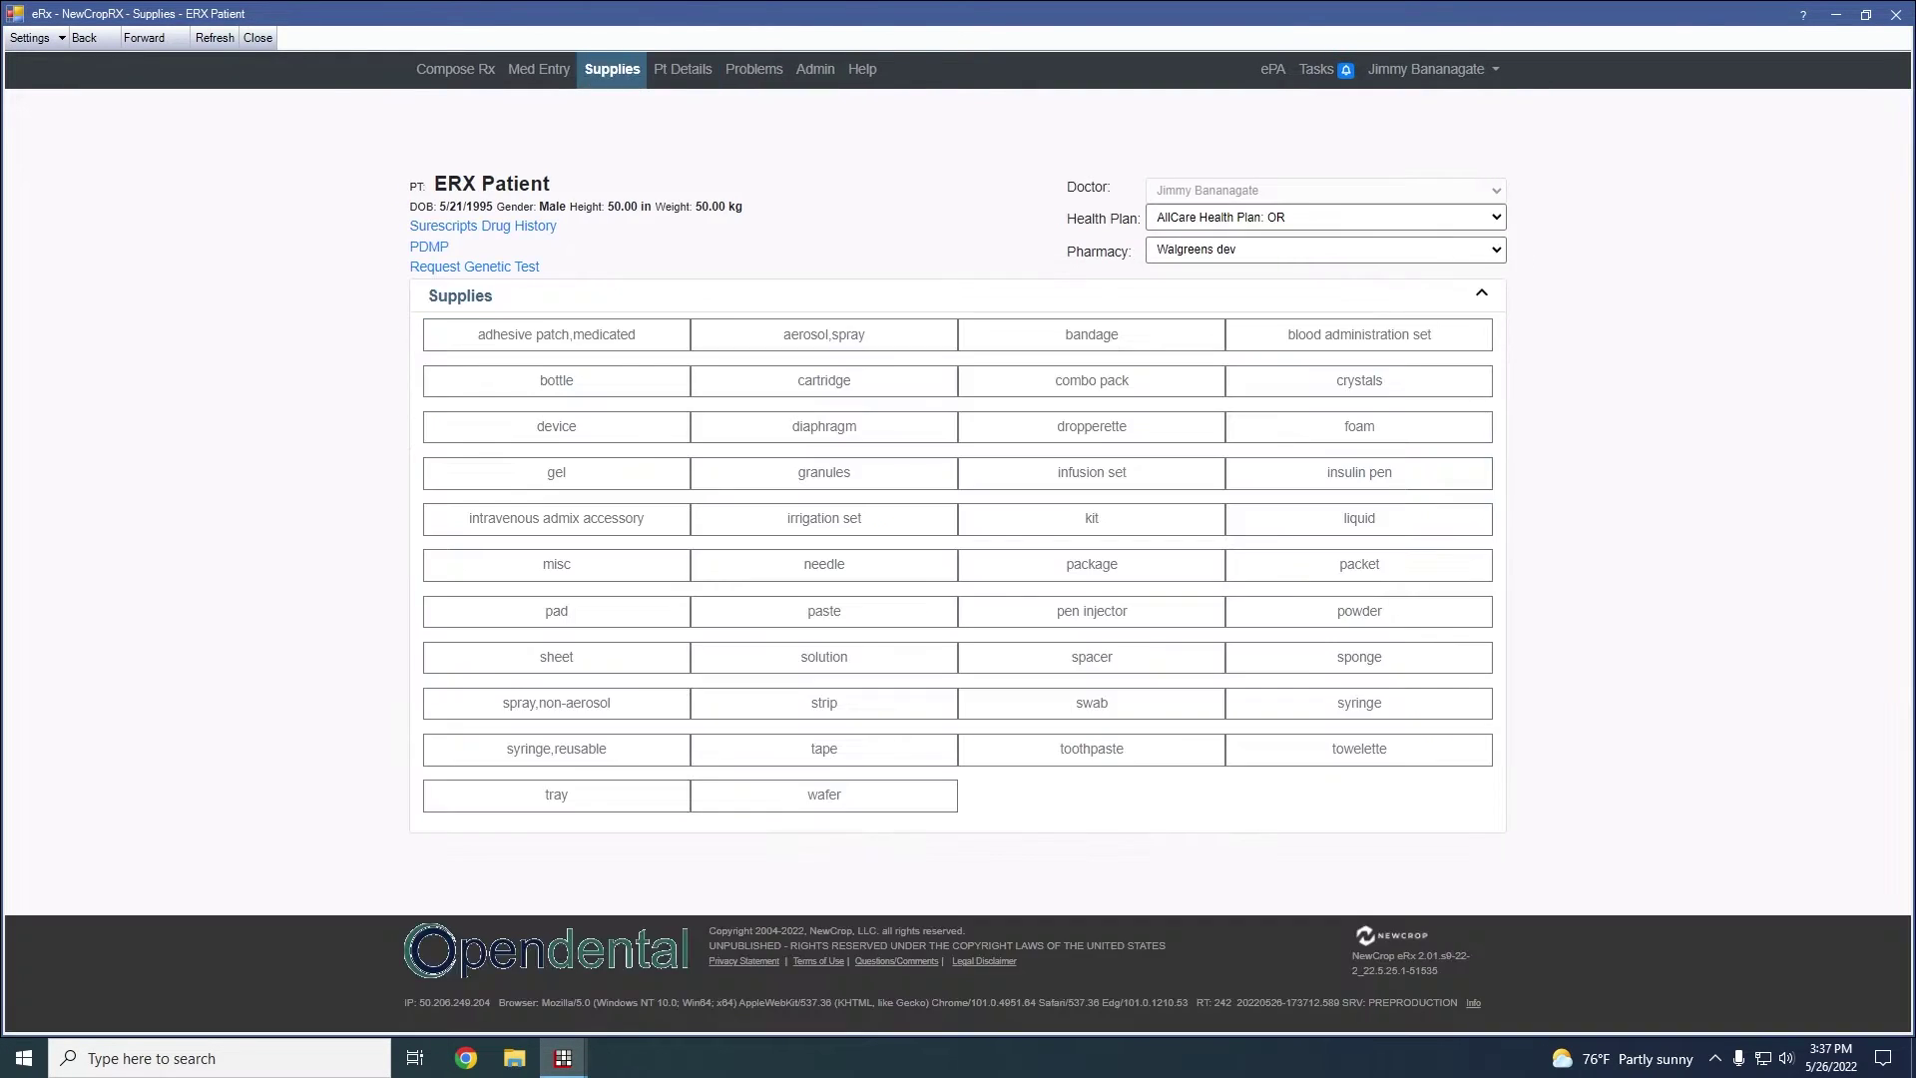
click(540, 69)
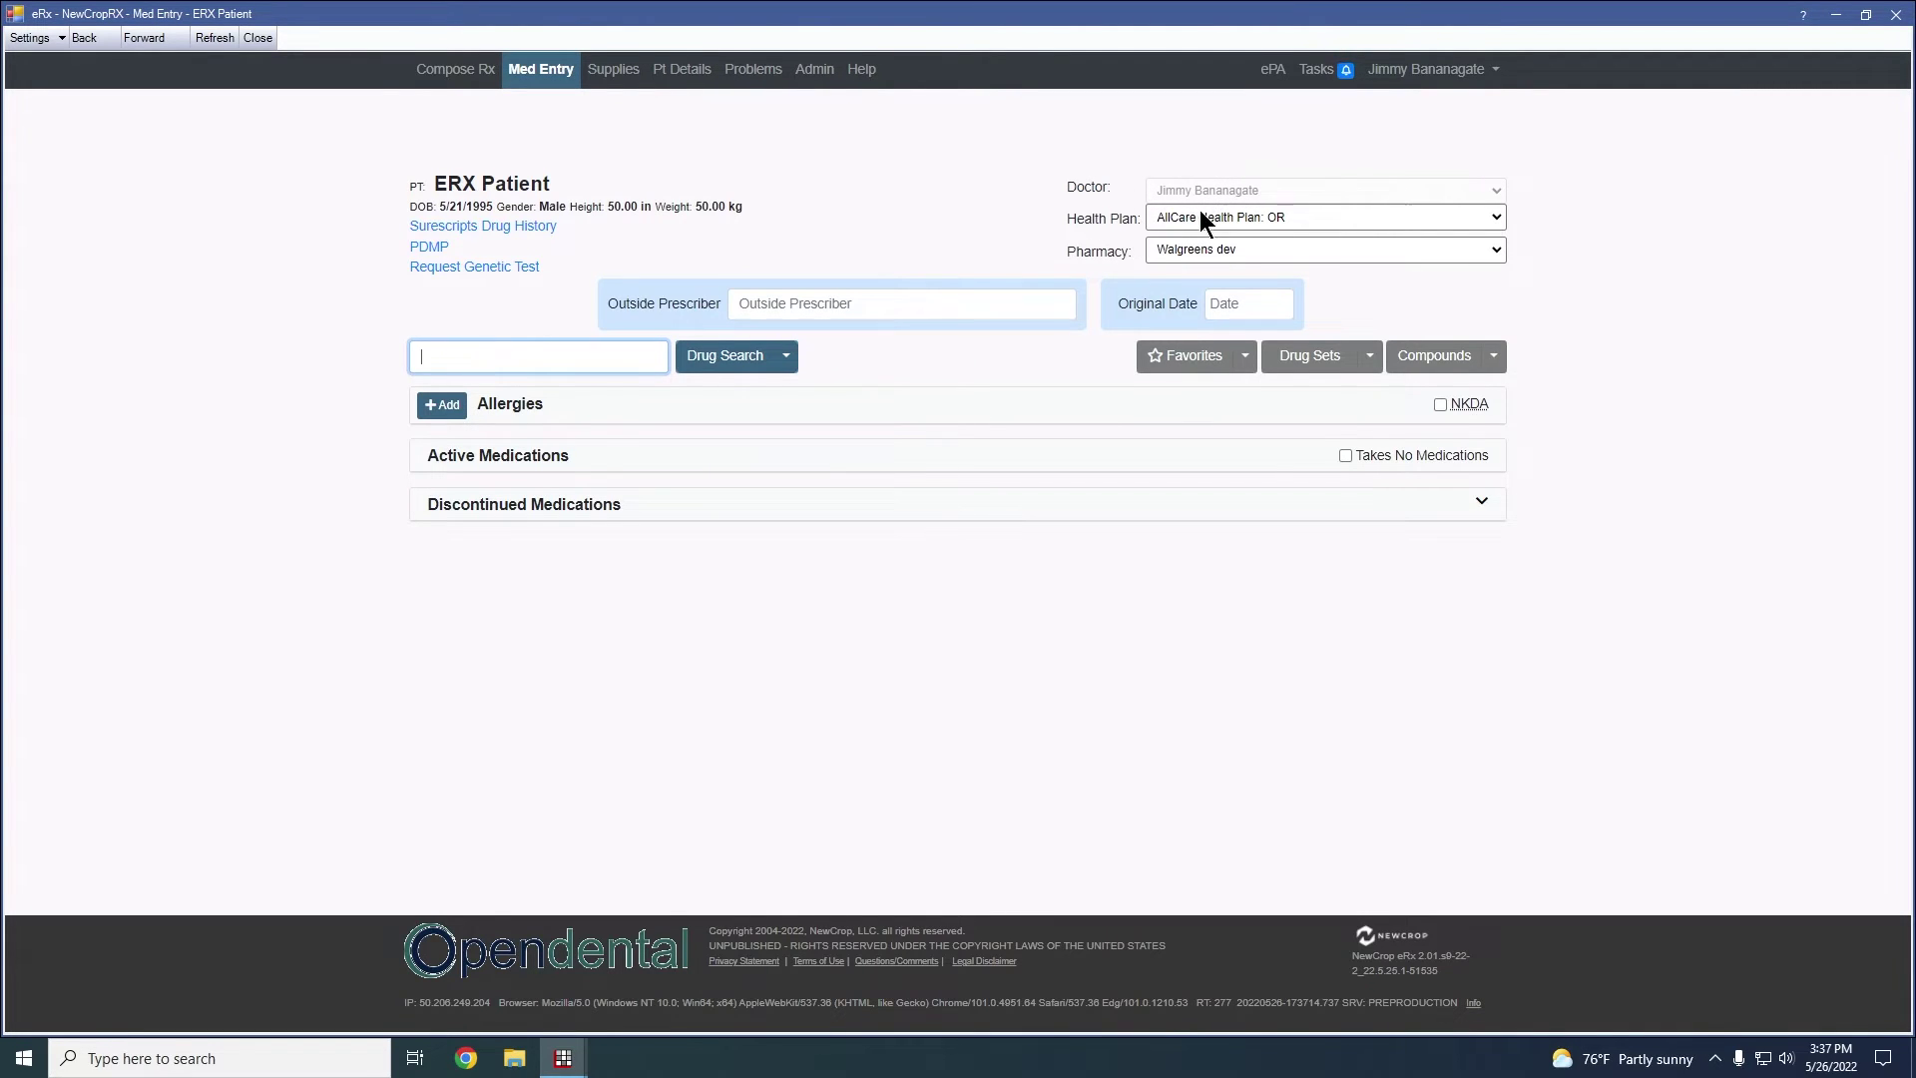
click(457, 69)
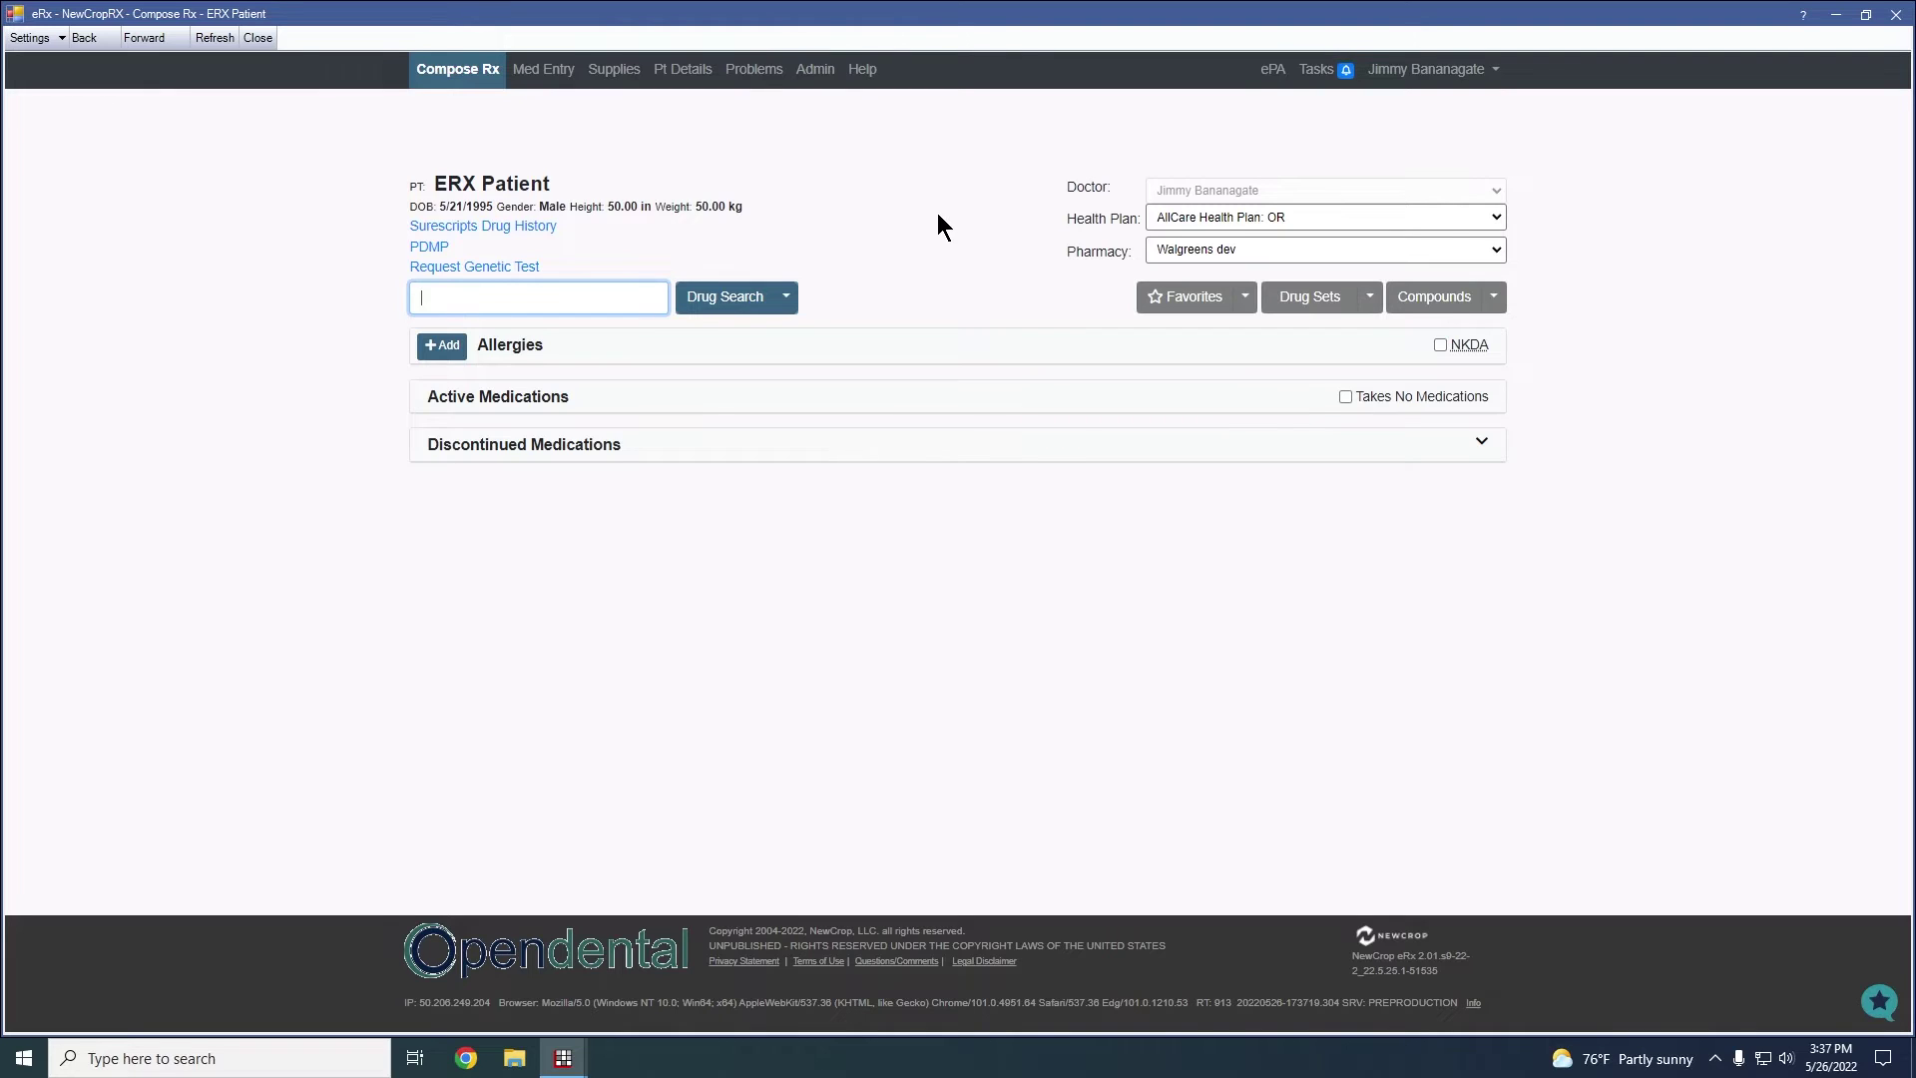
click(1492, 251)
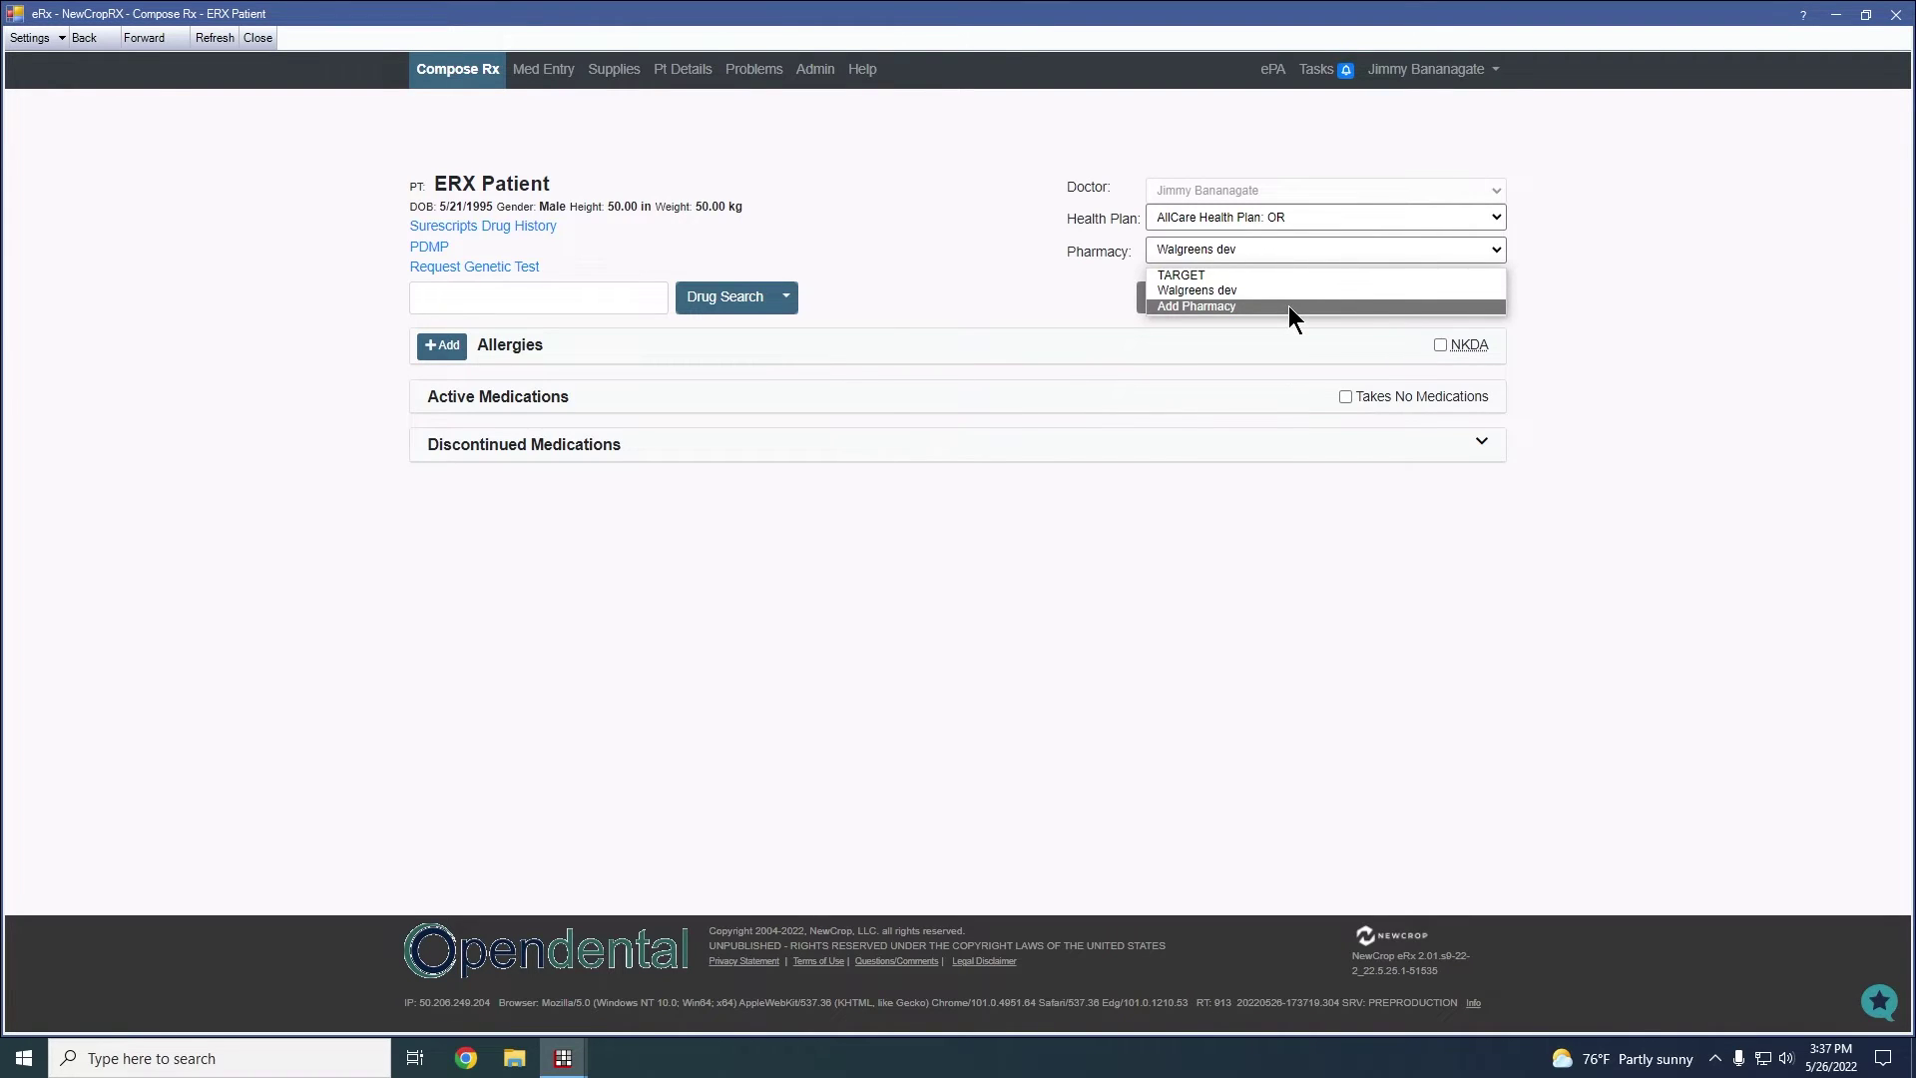
key(Up)
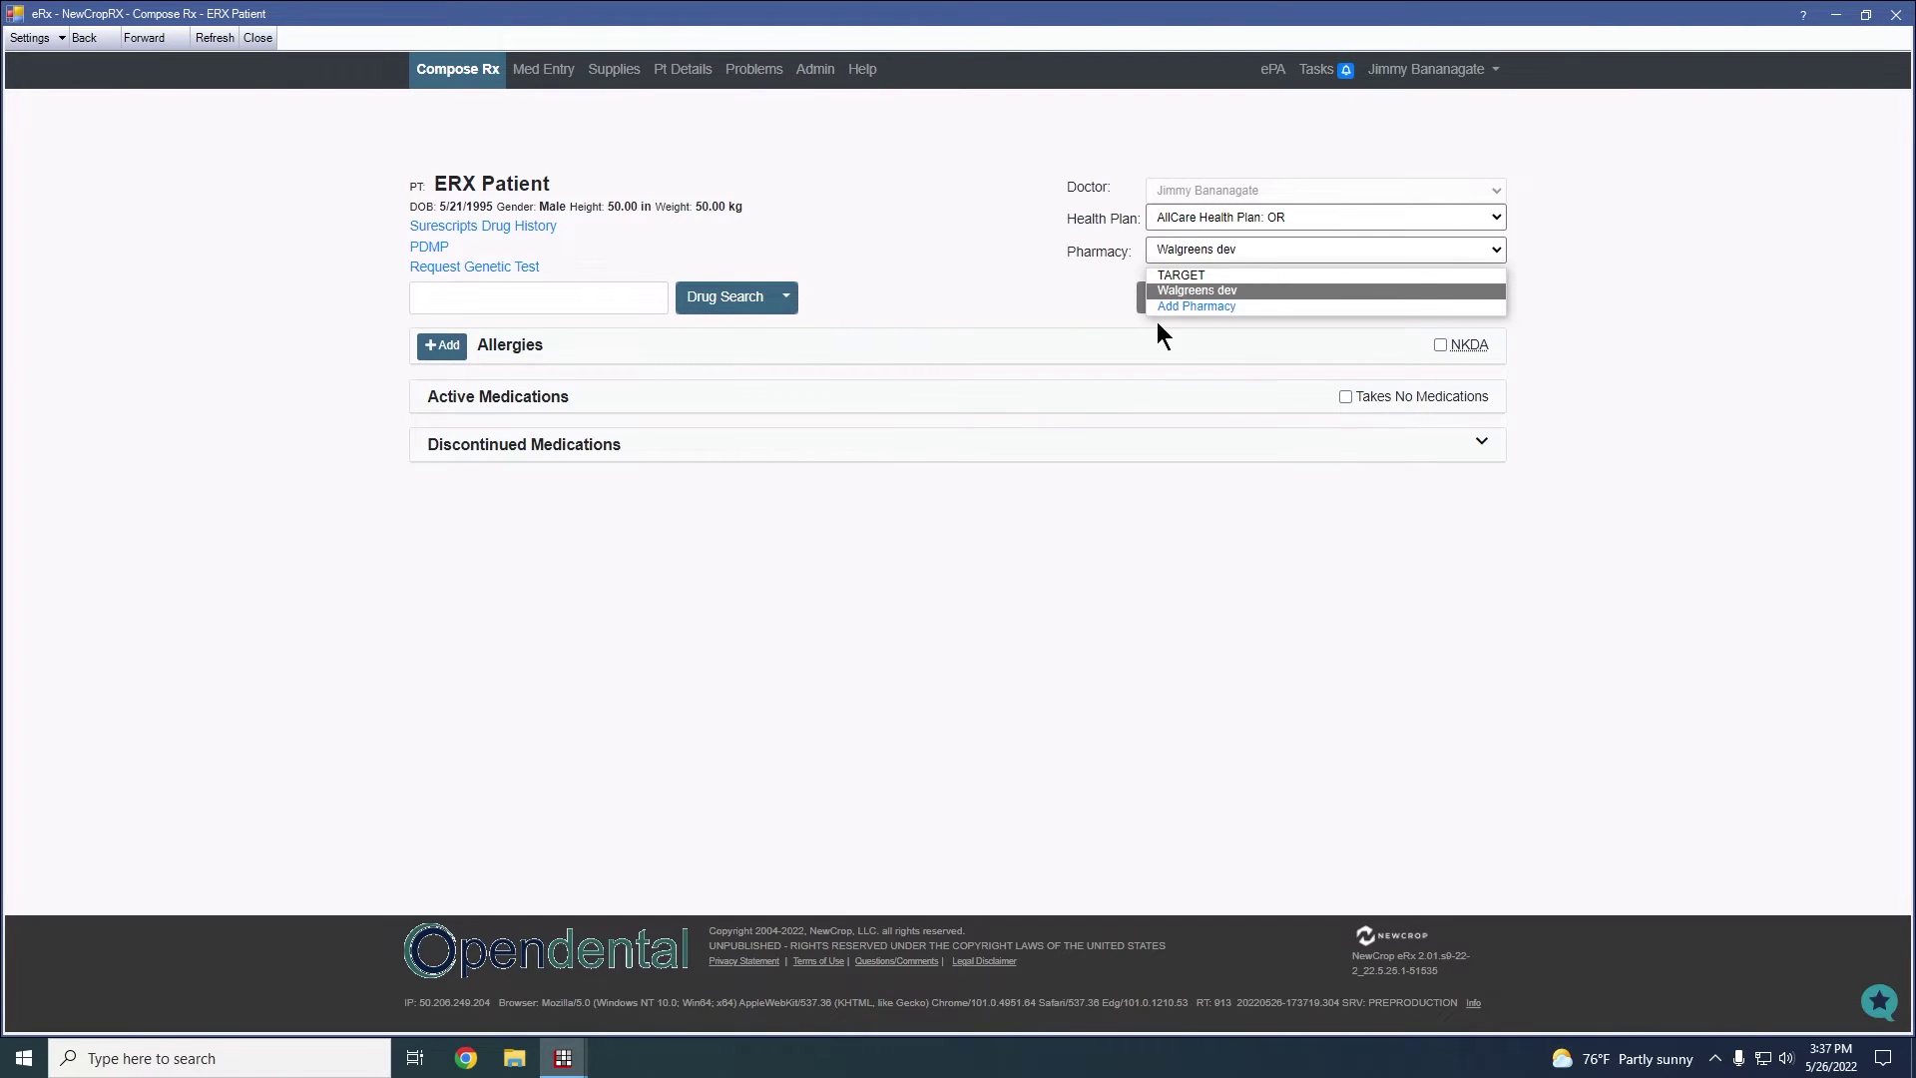
click(814, 74)
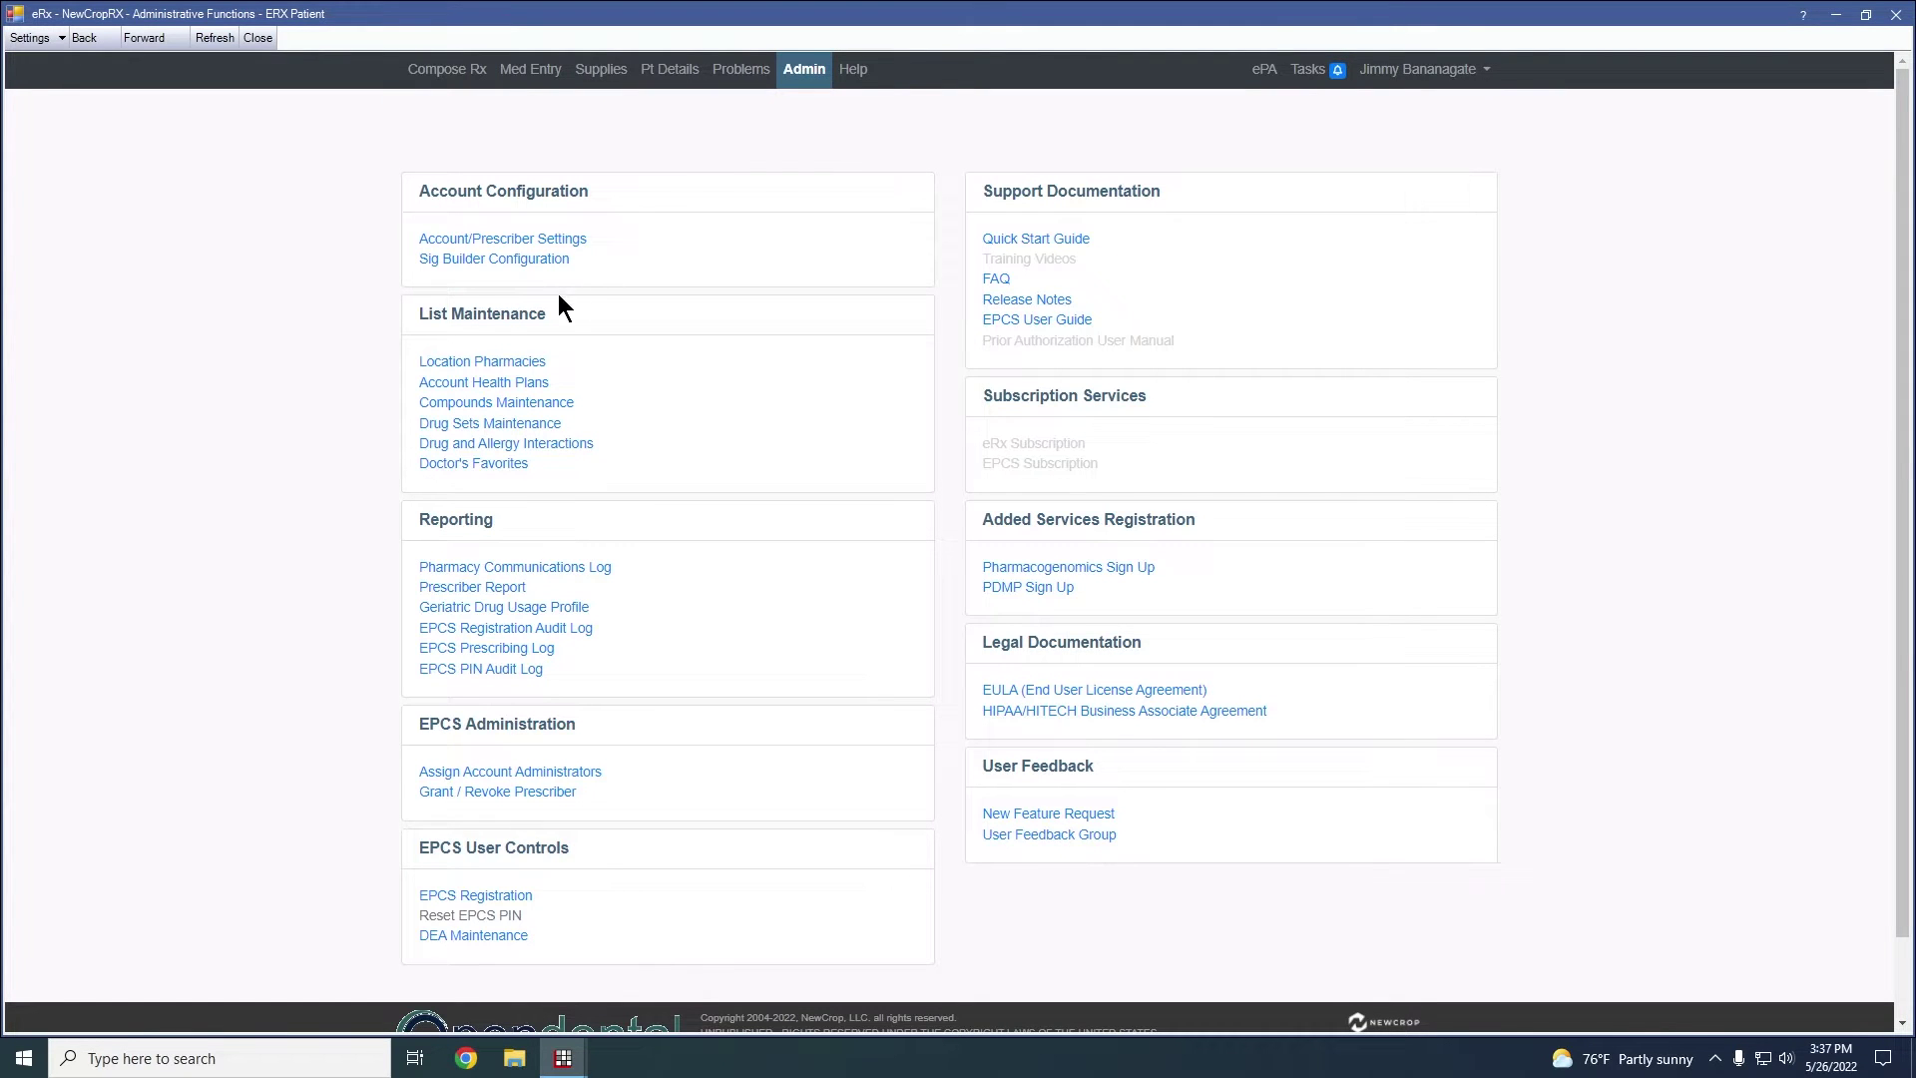
click(527, 364)
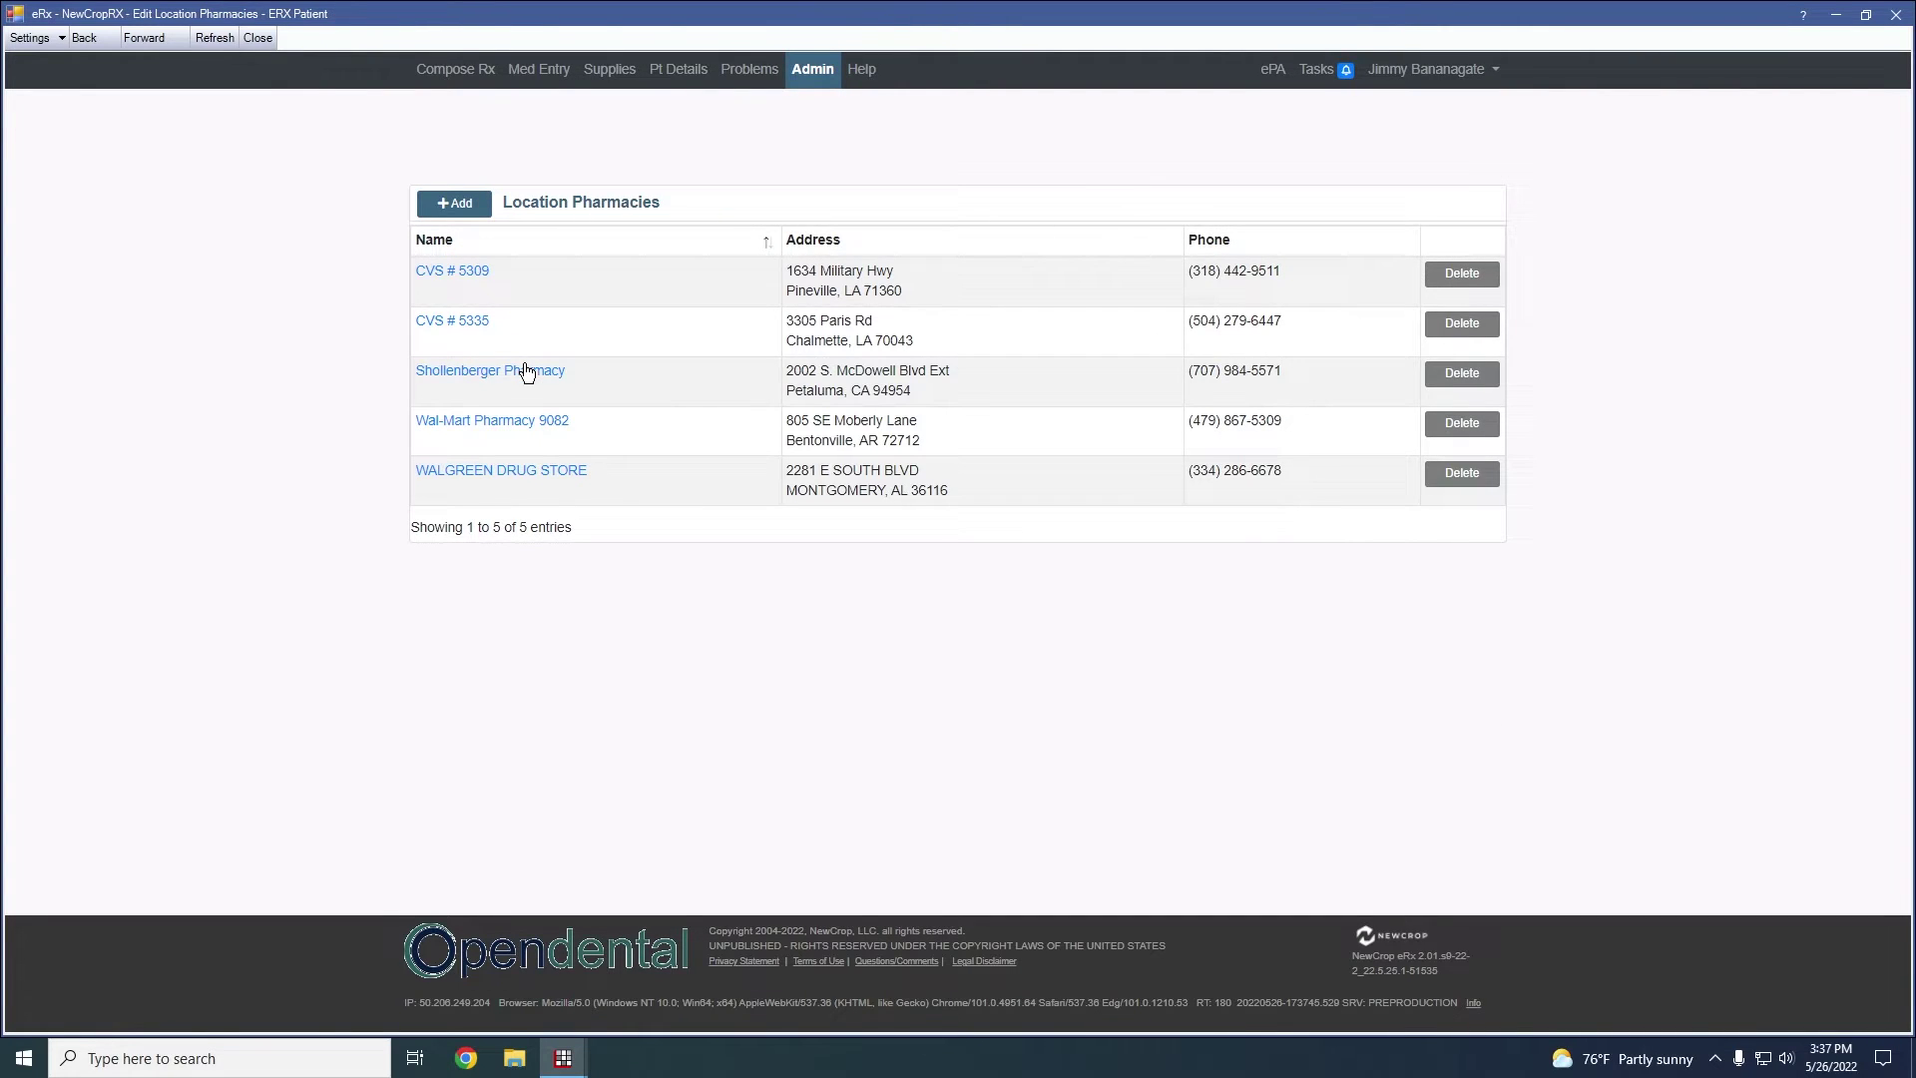
click(469, 204)
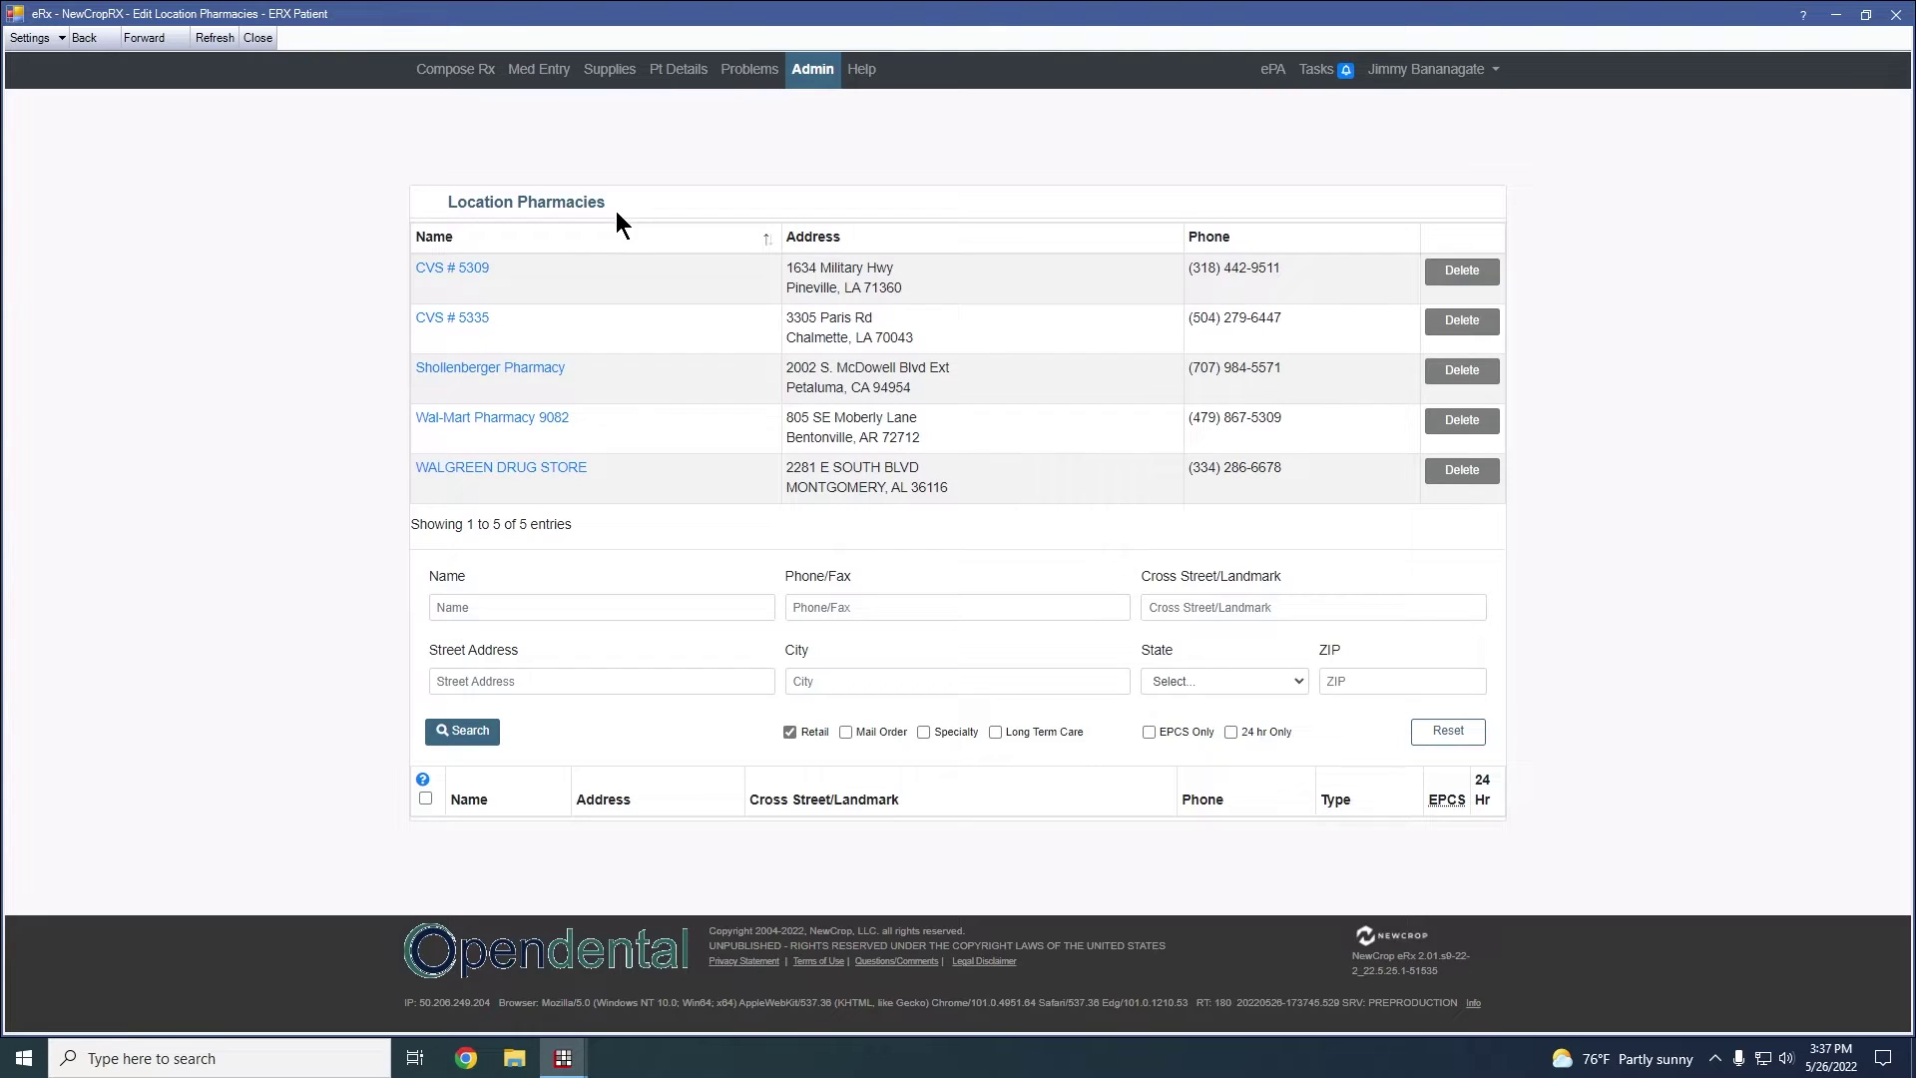
click(496, 597)
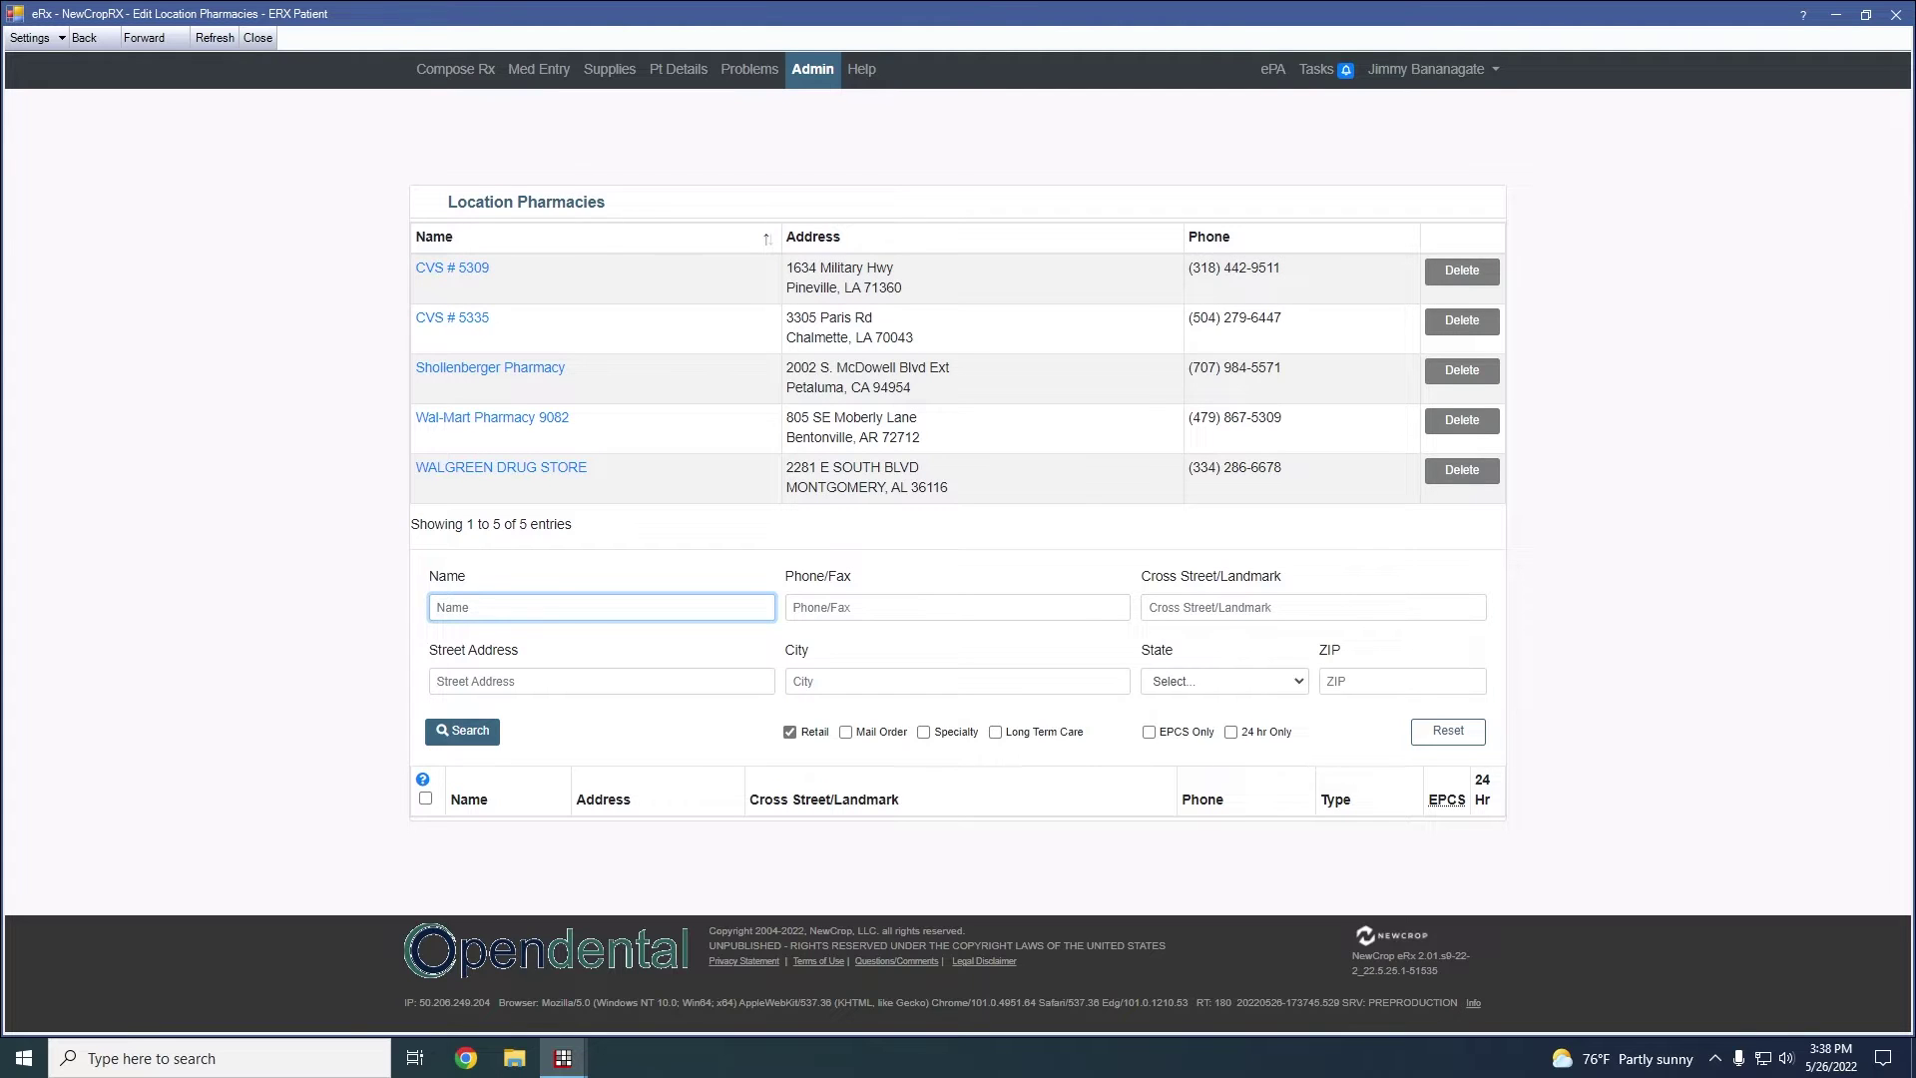
click(462, 83)
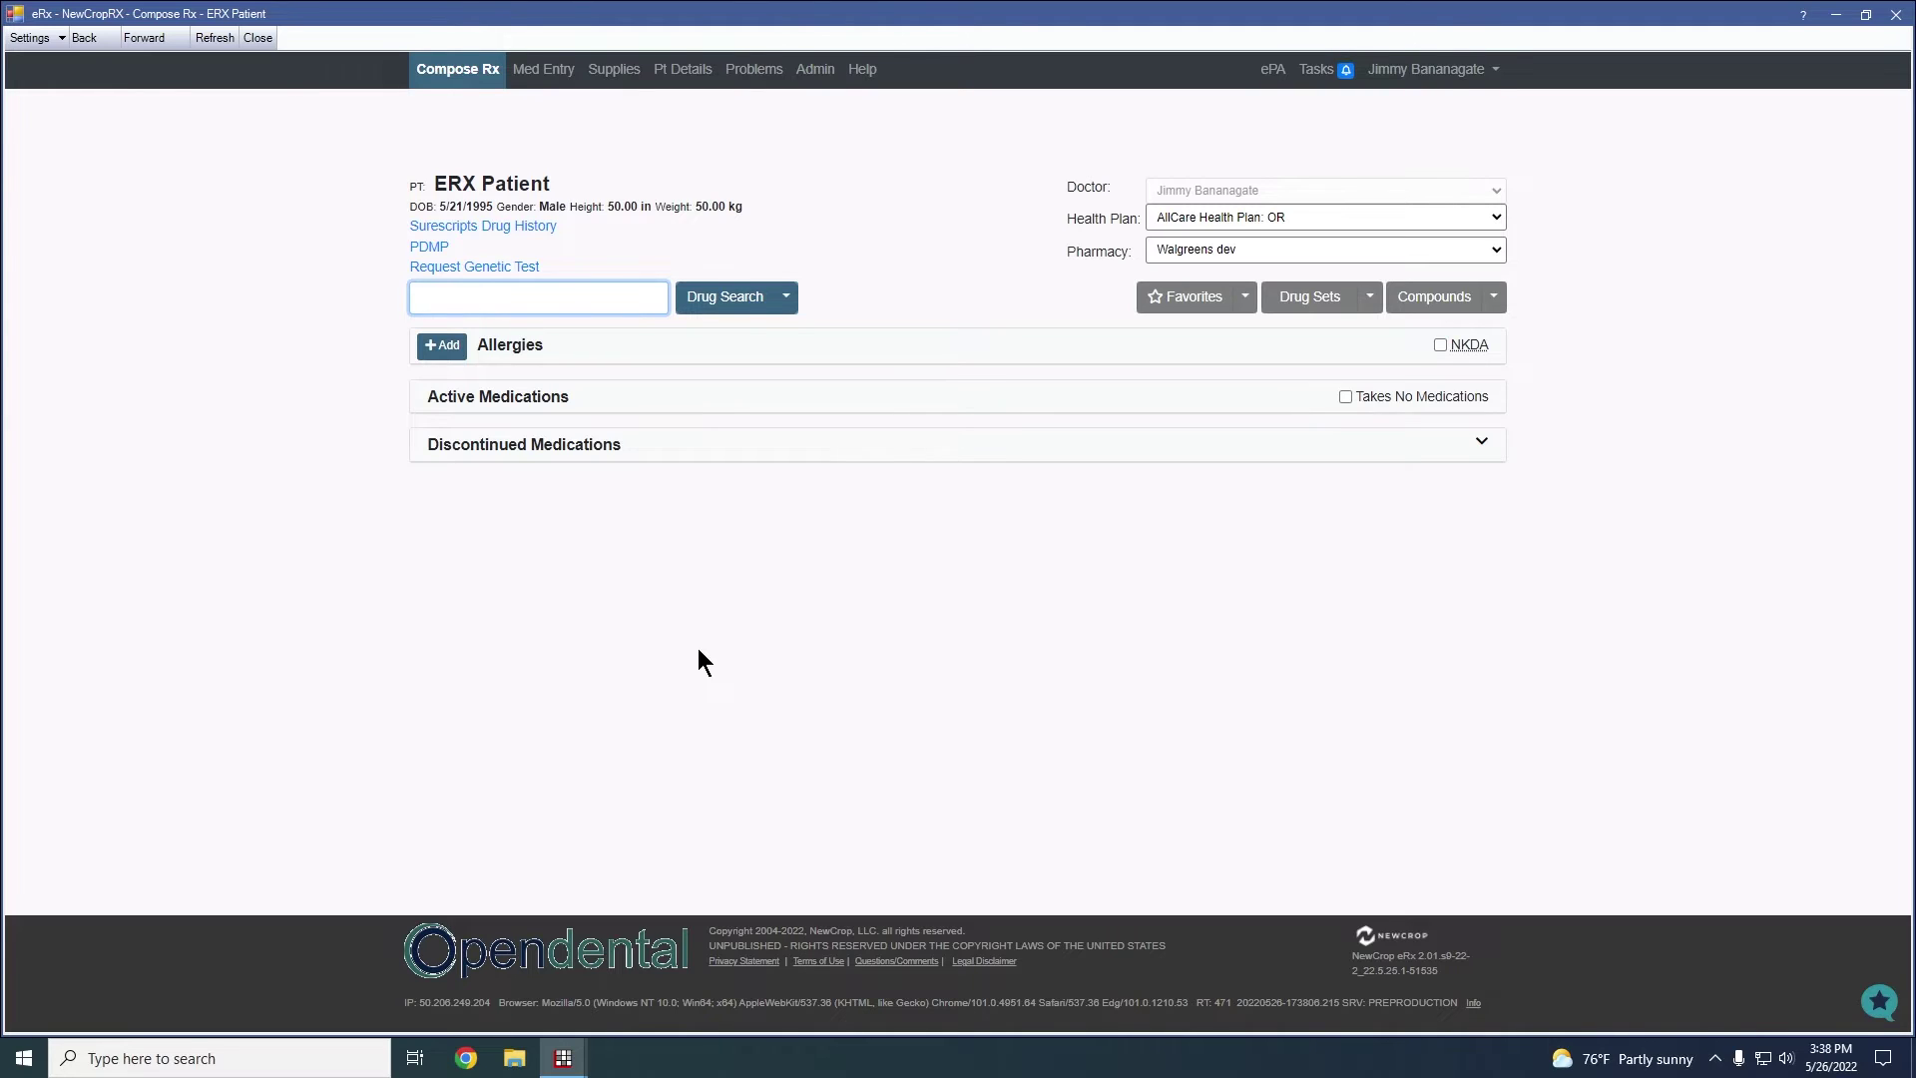
click(586, 634)
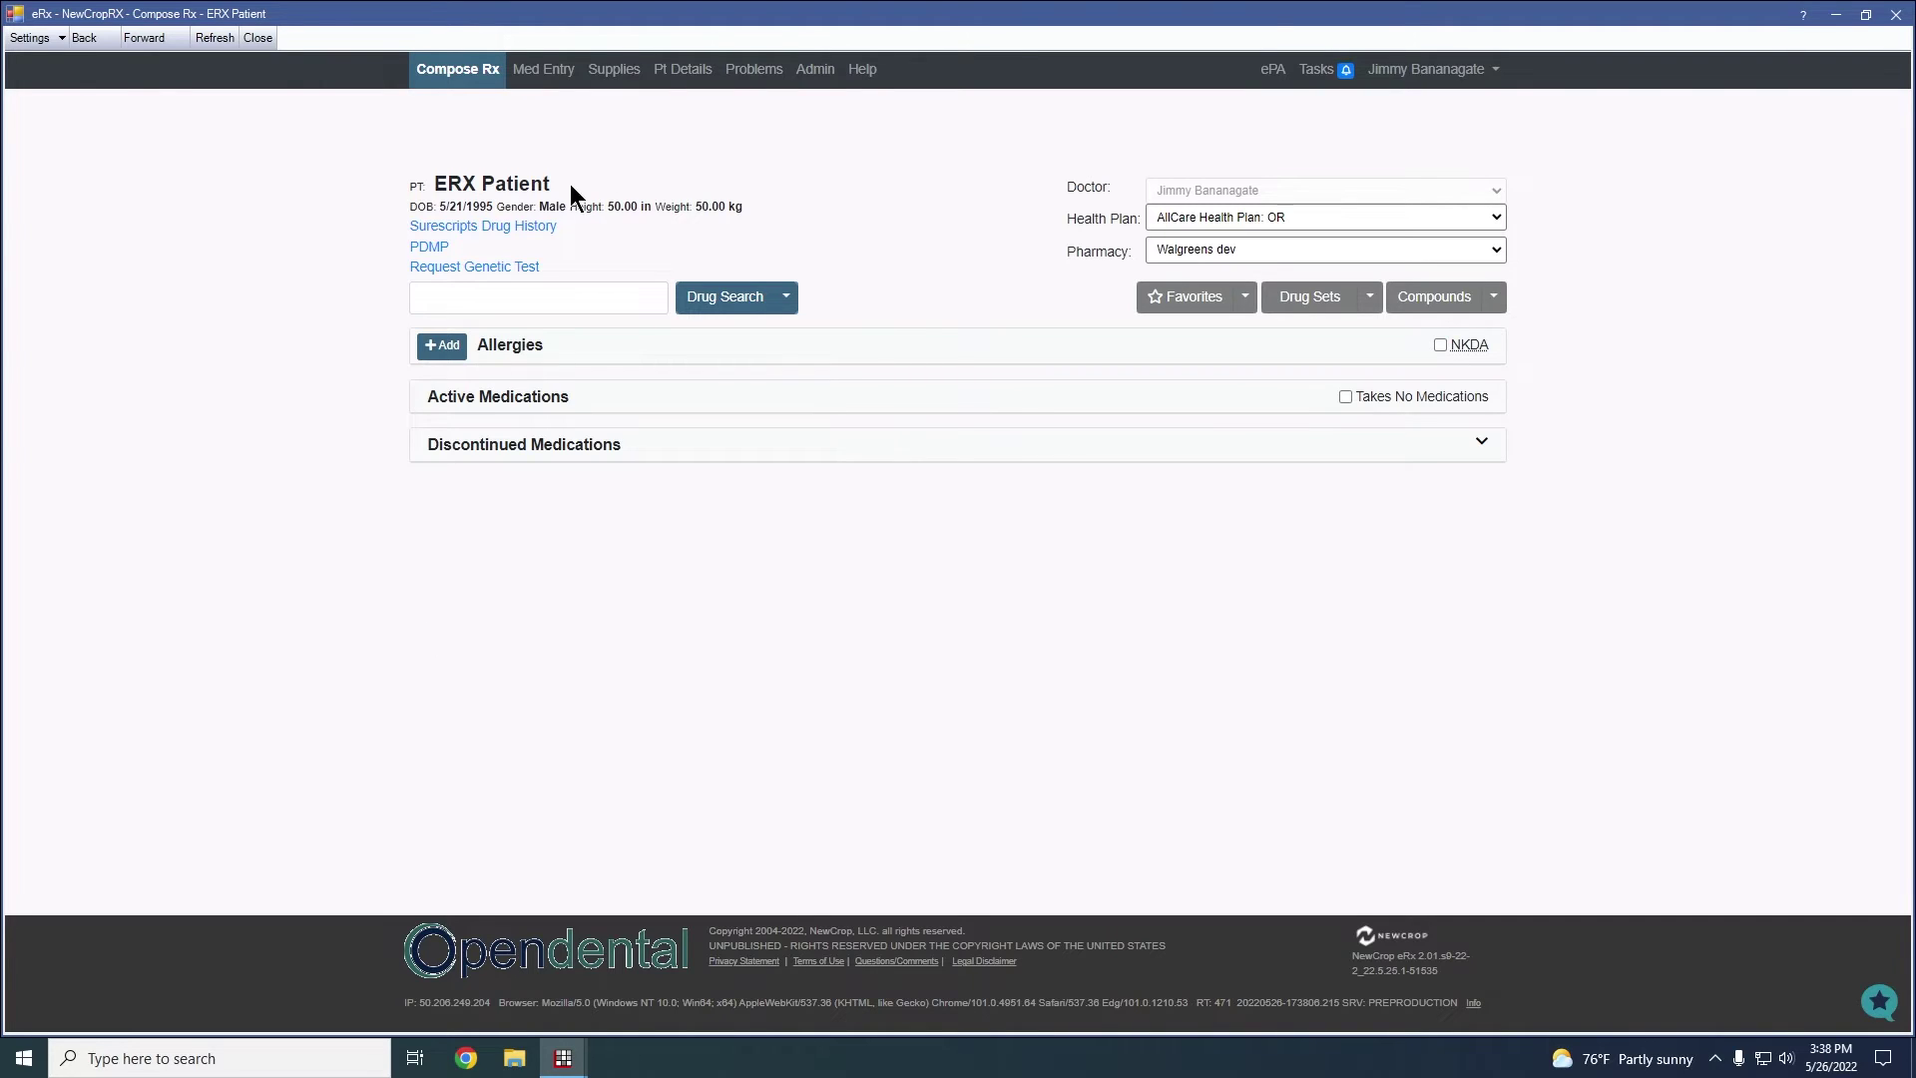
drag(565, 179, 434, 190)
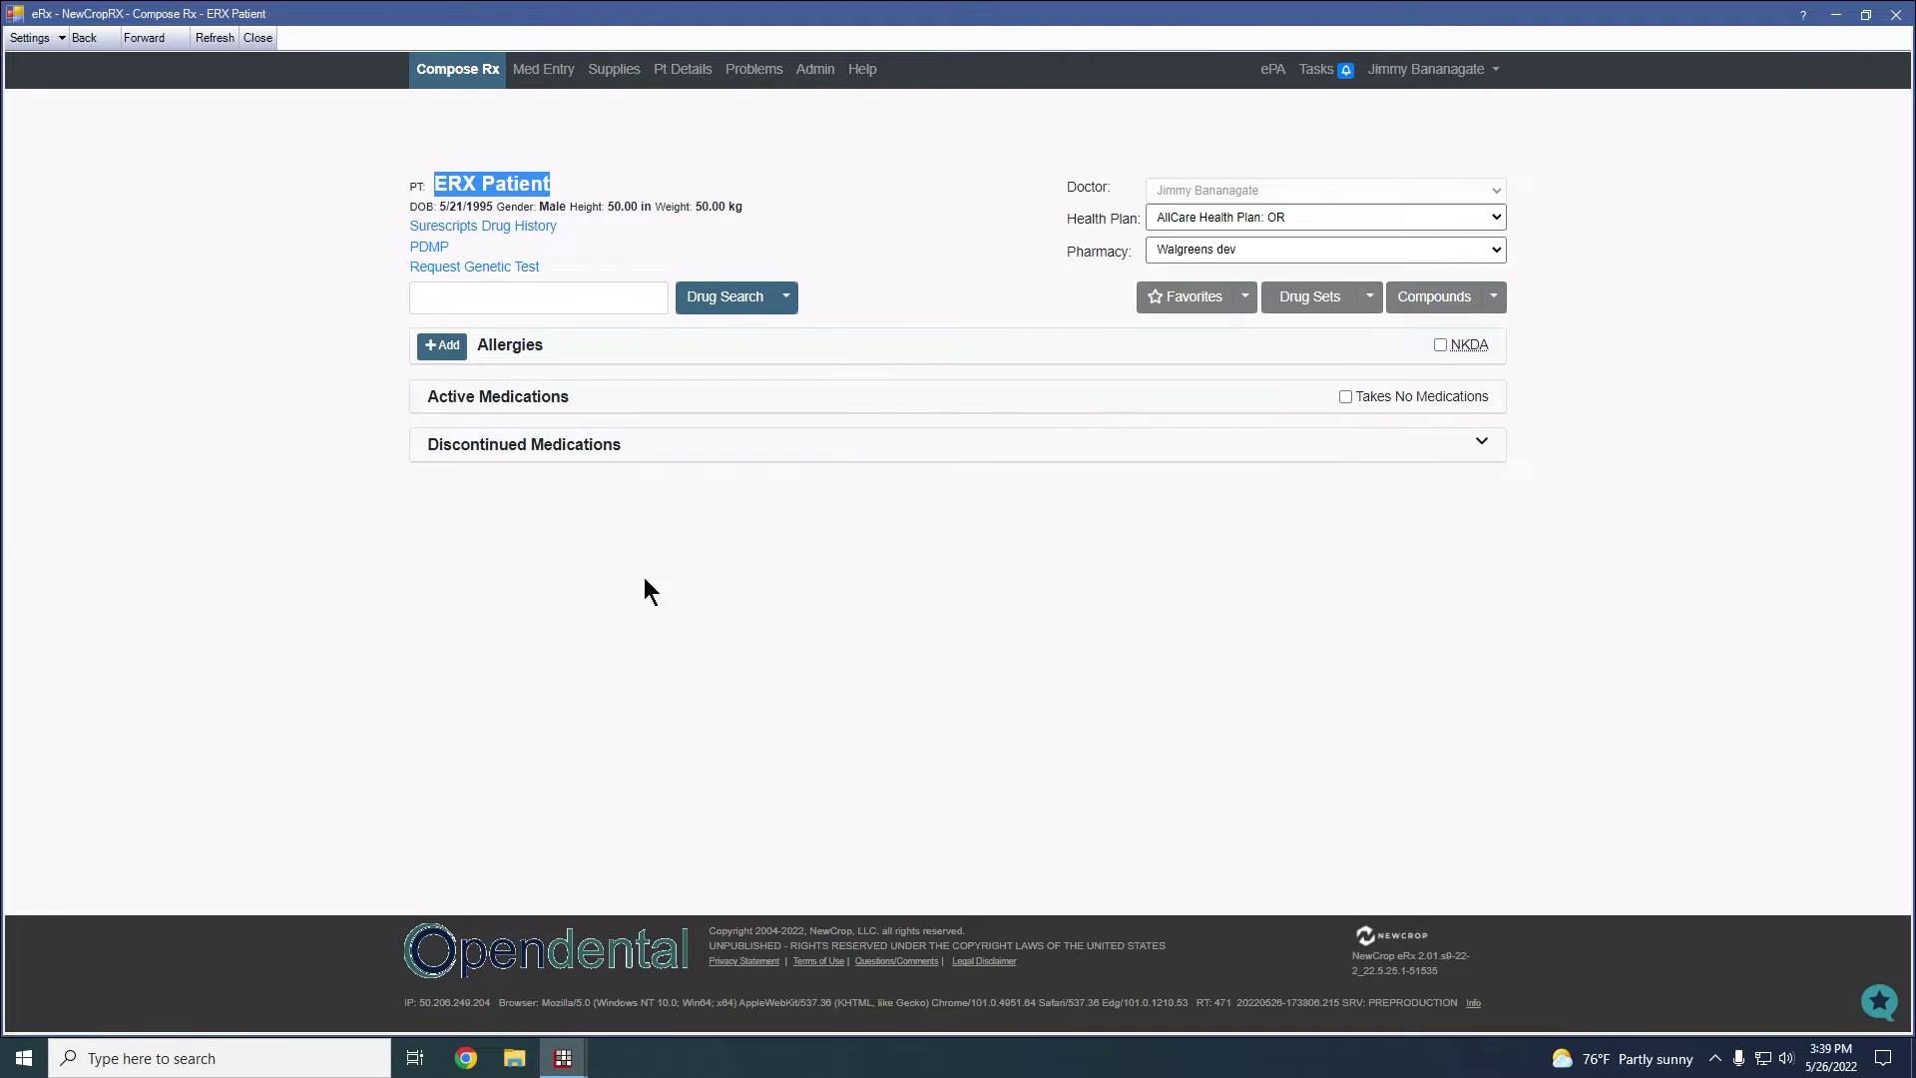
Run a drug search for 'amox'
click(527, 298)
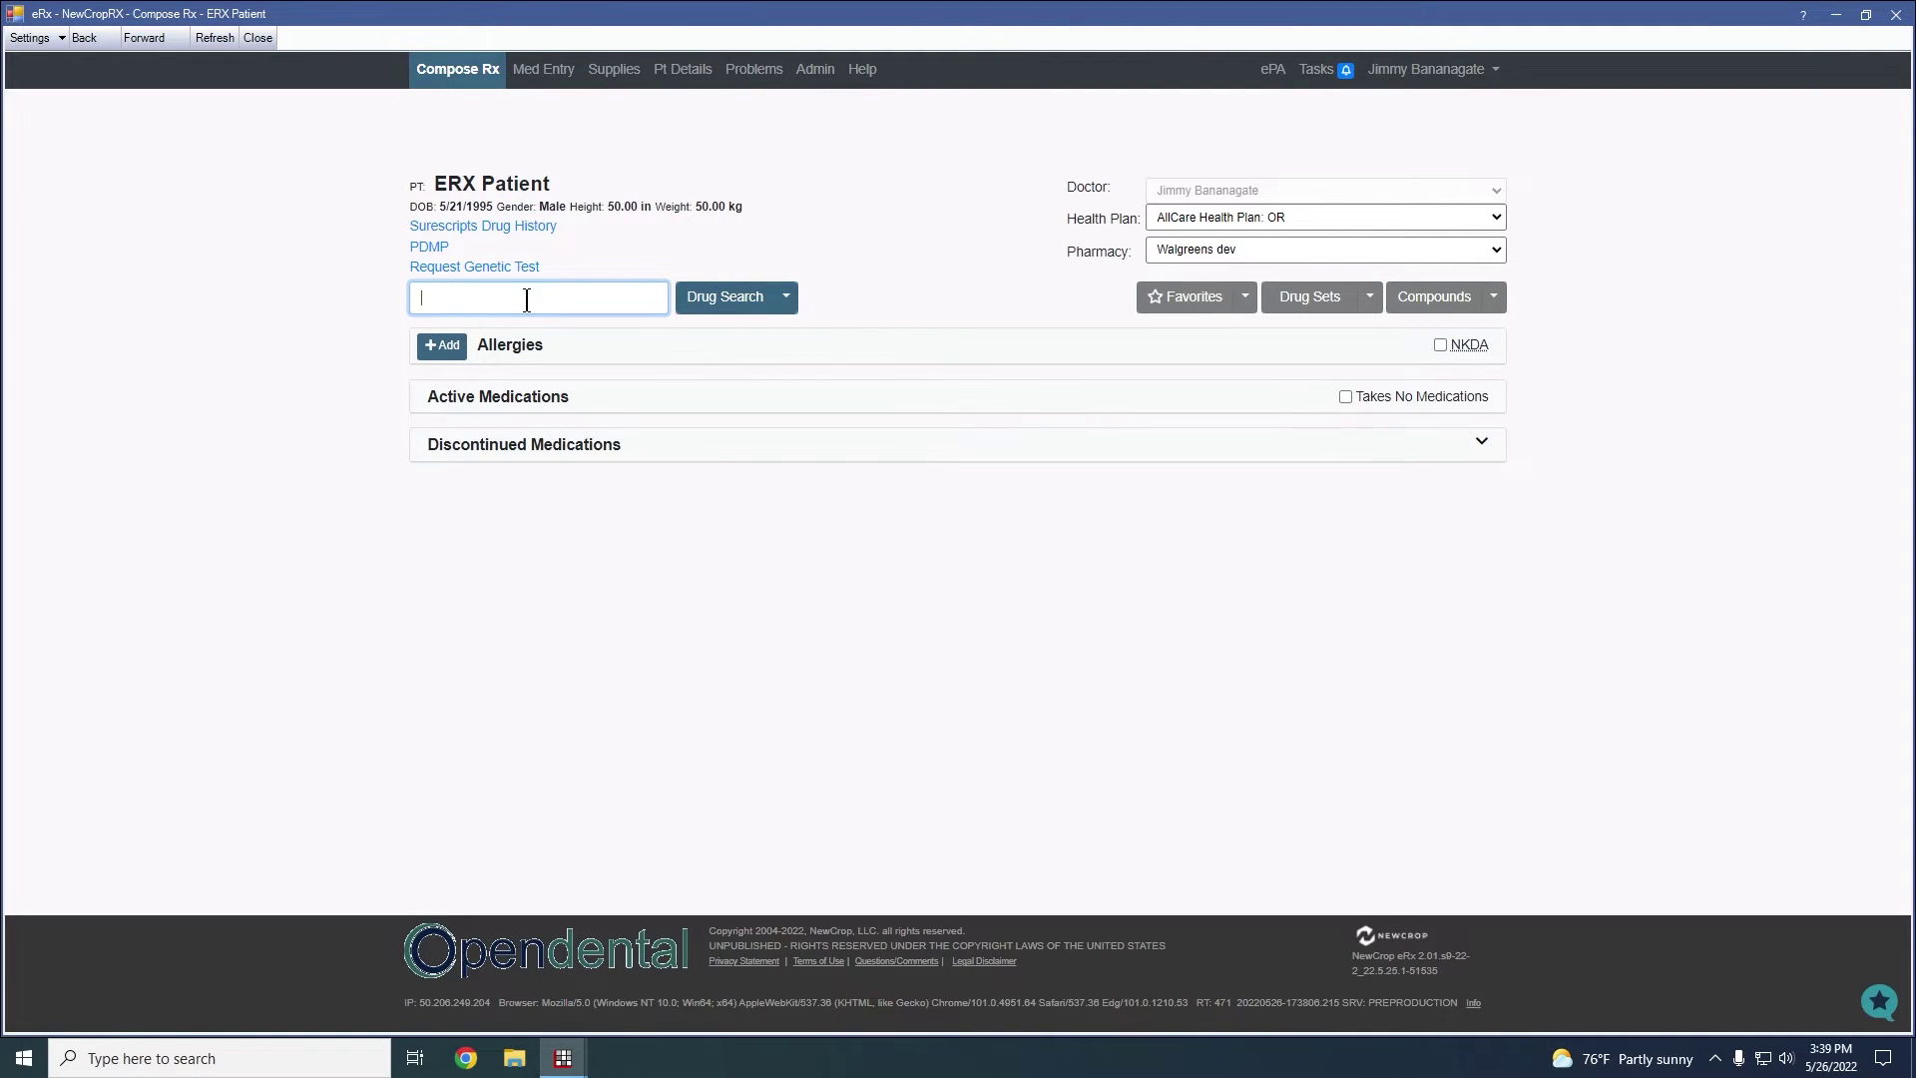
text(amox)
click(737, 305)
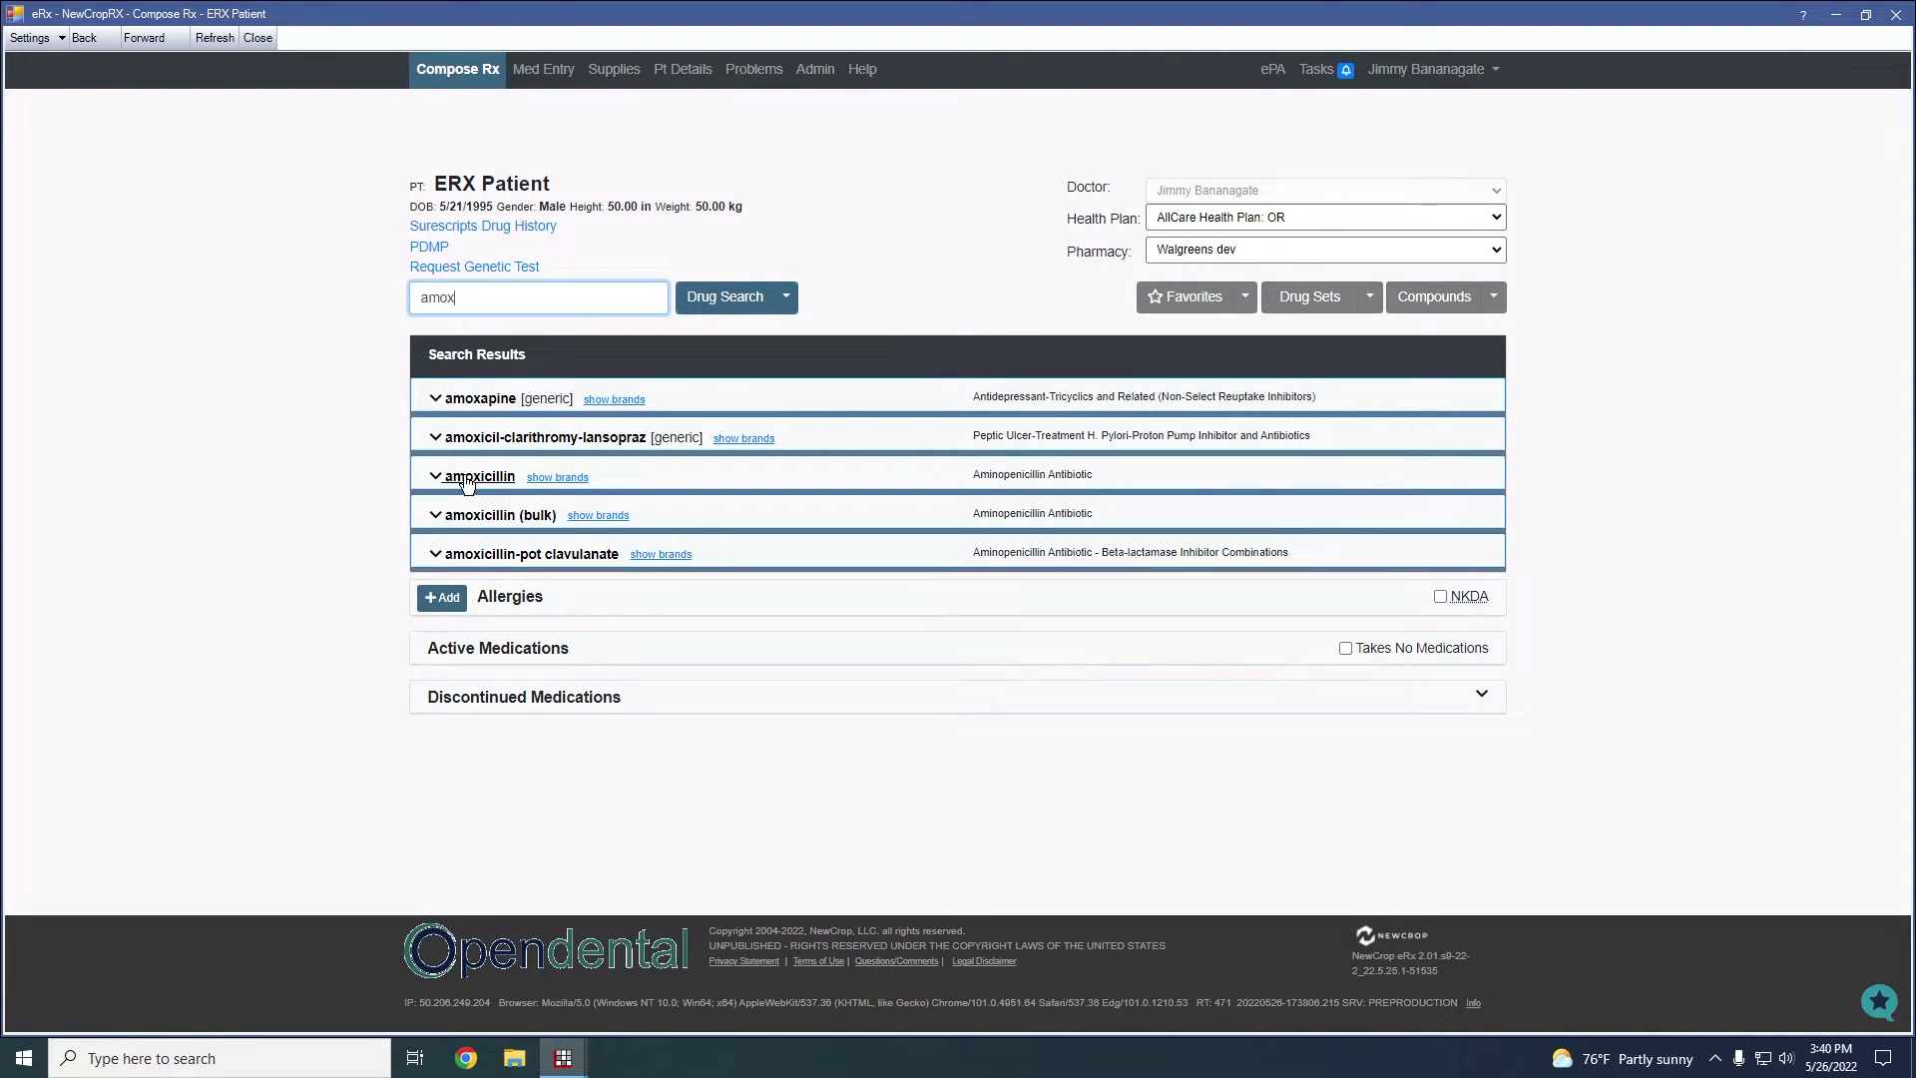
Expand amoxicillin to review its strengths and directions, then collapse it again
click(429, 478)
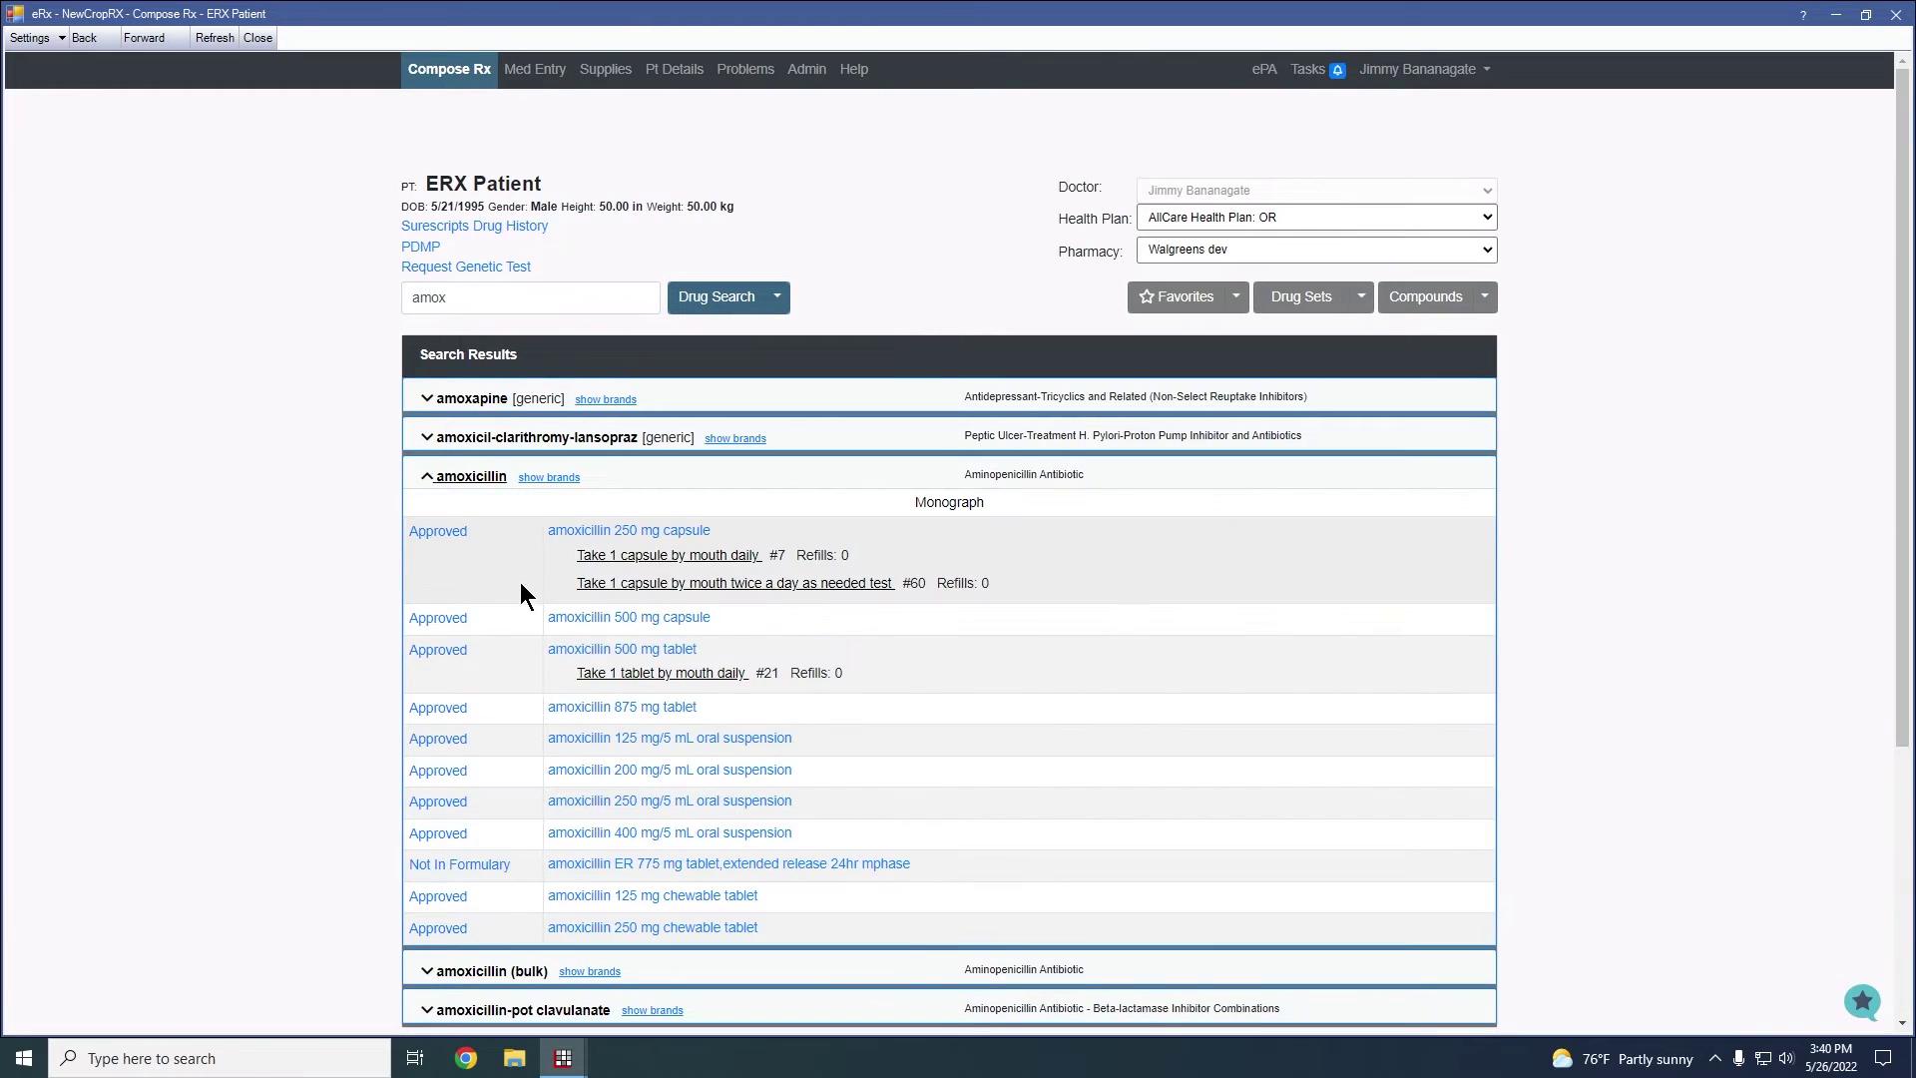
scroll(521, 585, down, 1)
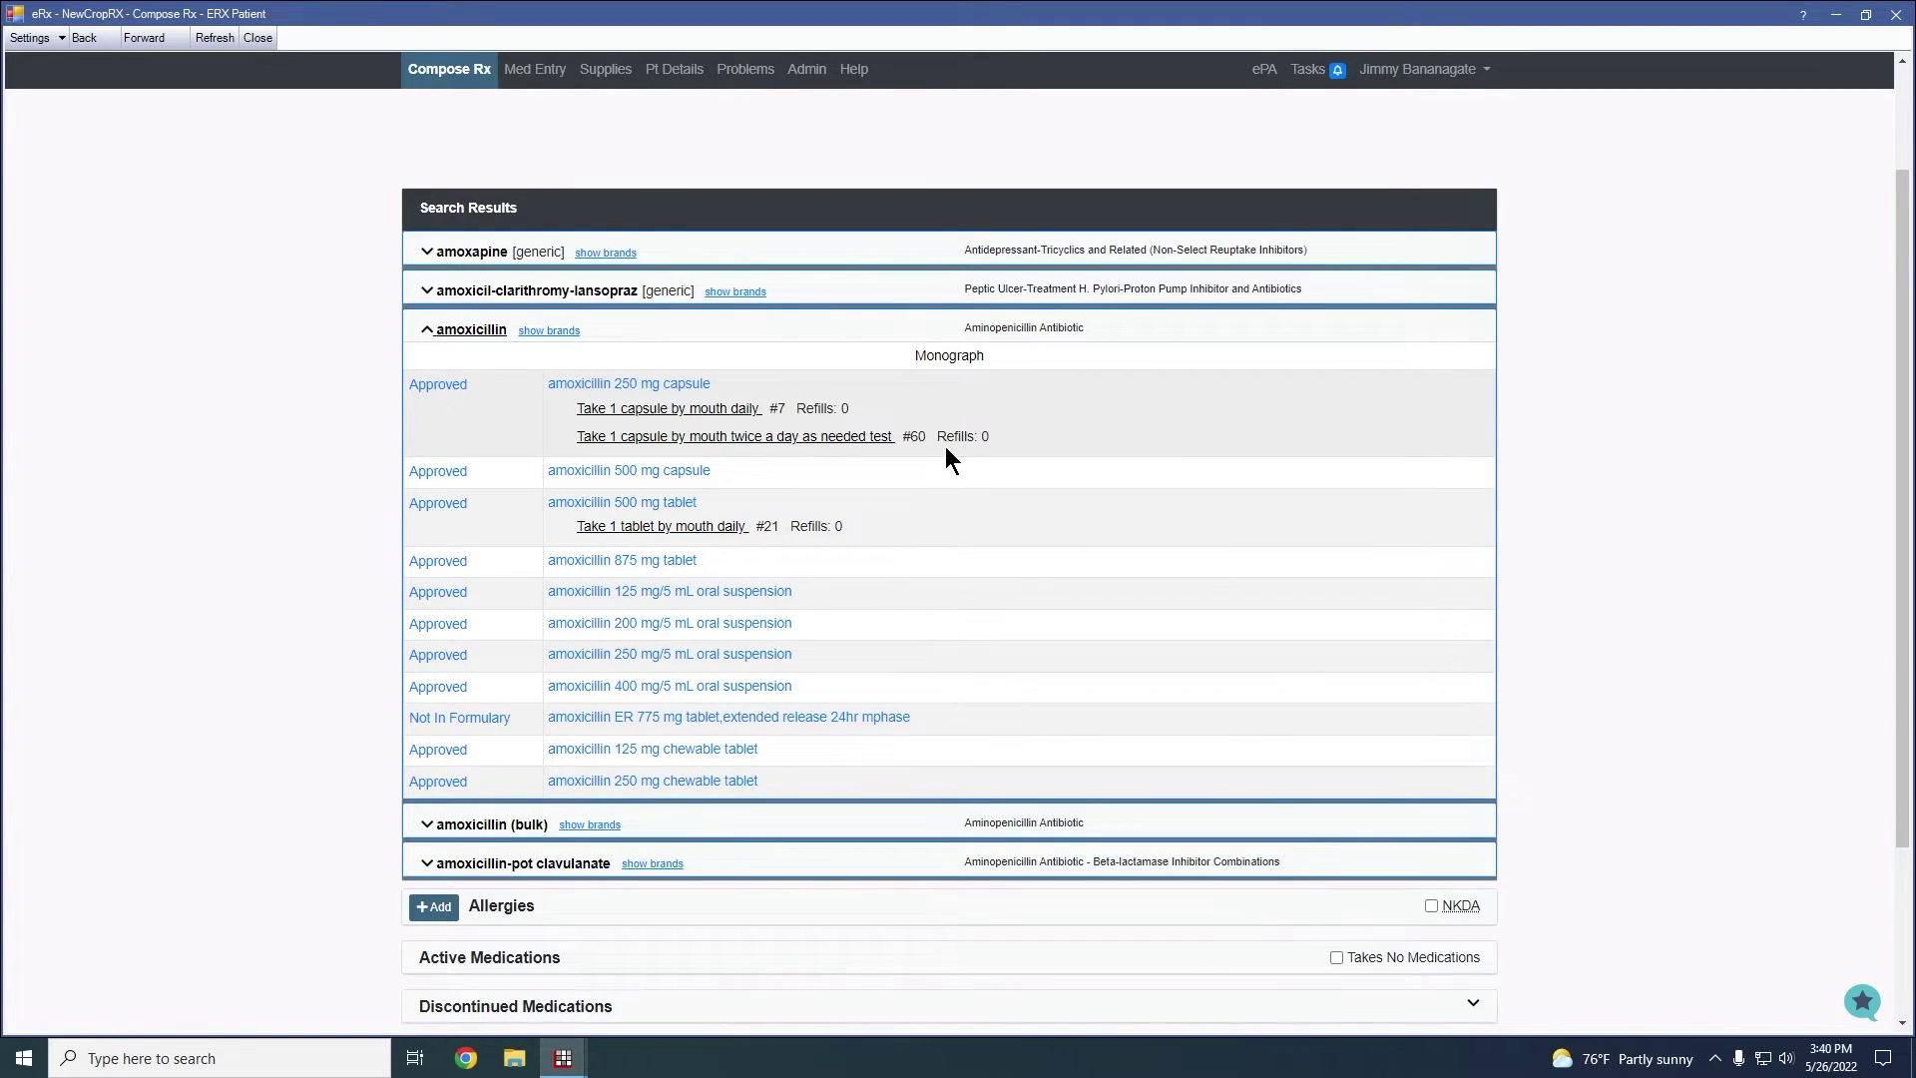
click(426, 332)
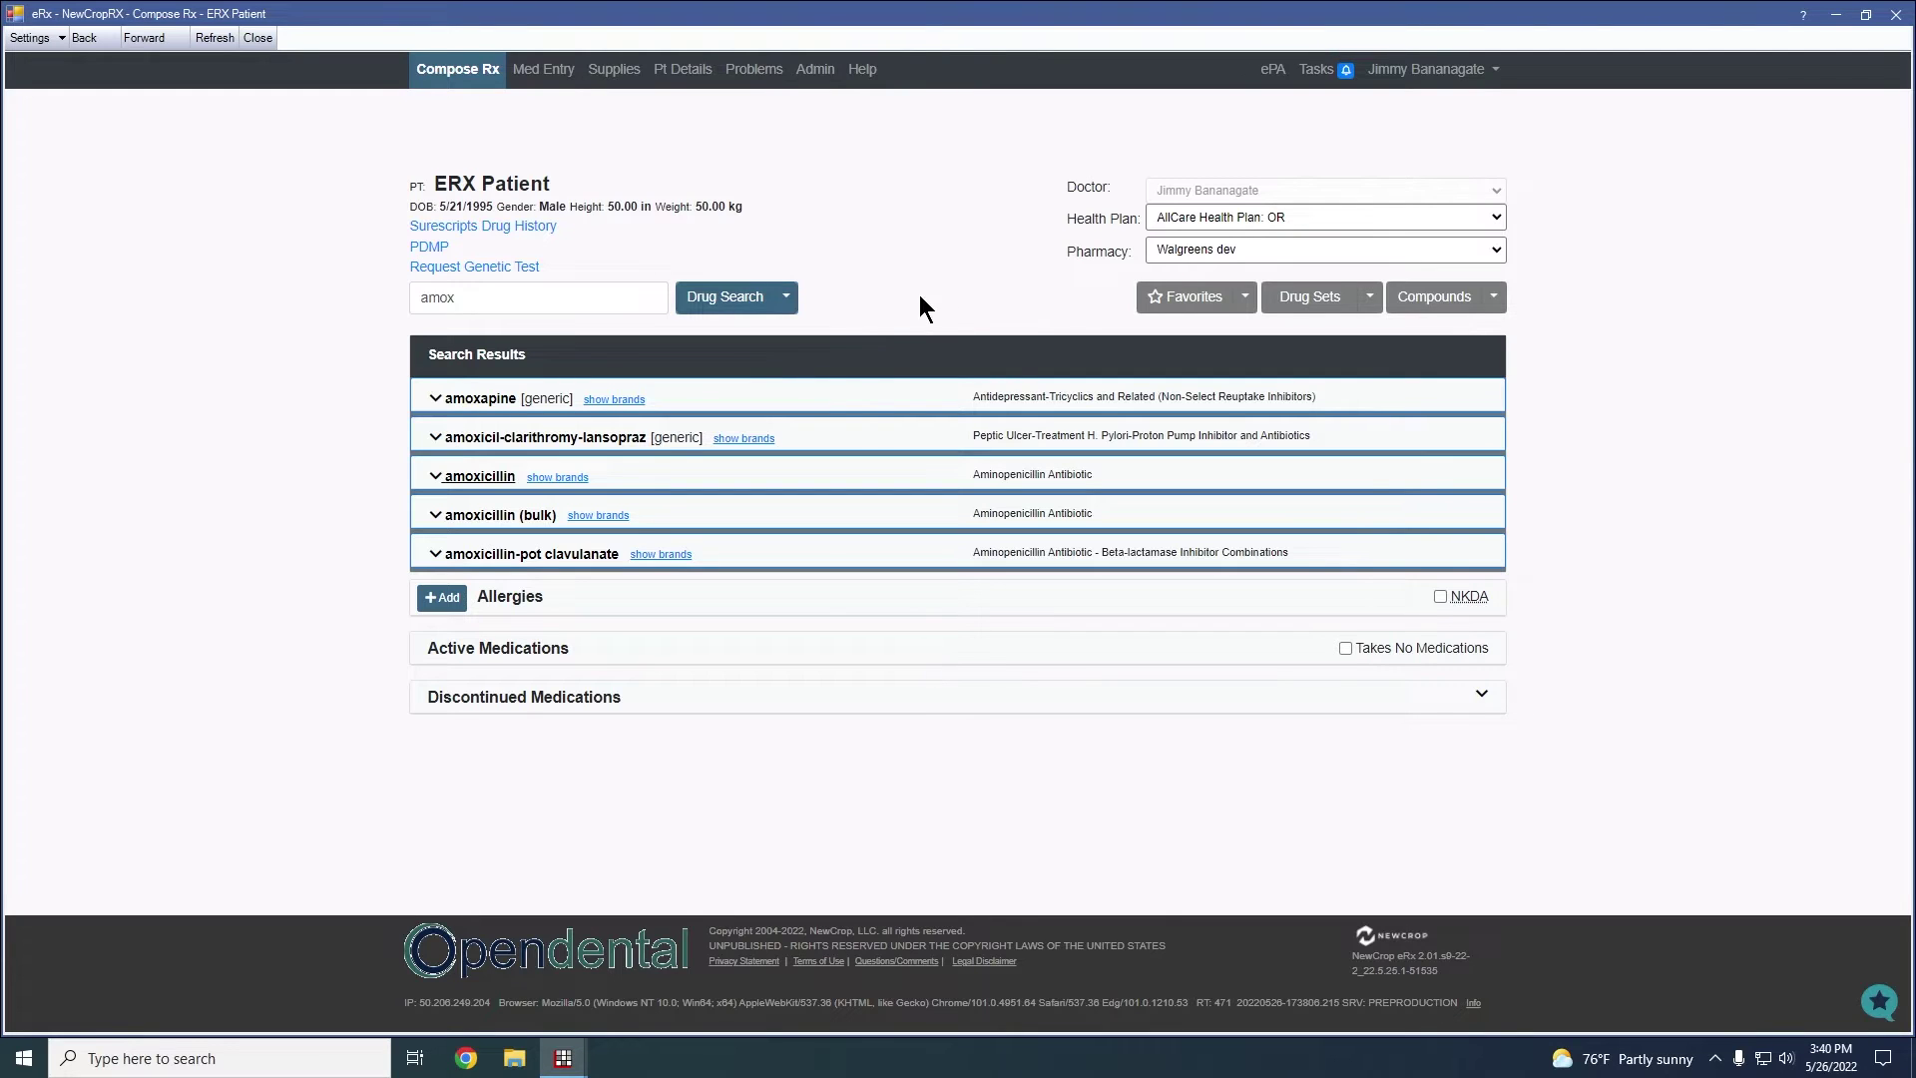
View the prescriber's favorites, collapsing the amoxicillin, Bicillin L-A and doxycycline hyclate entries
click(1246, 300)
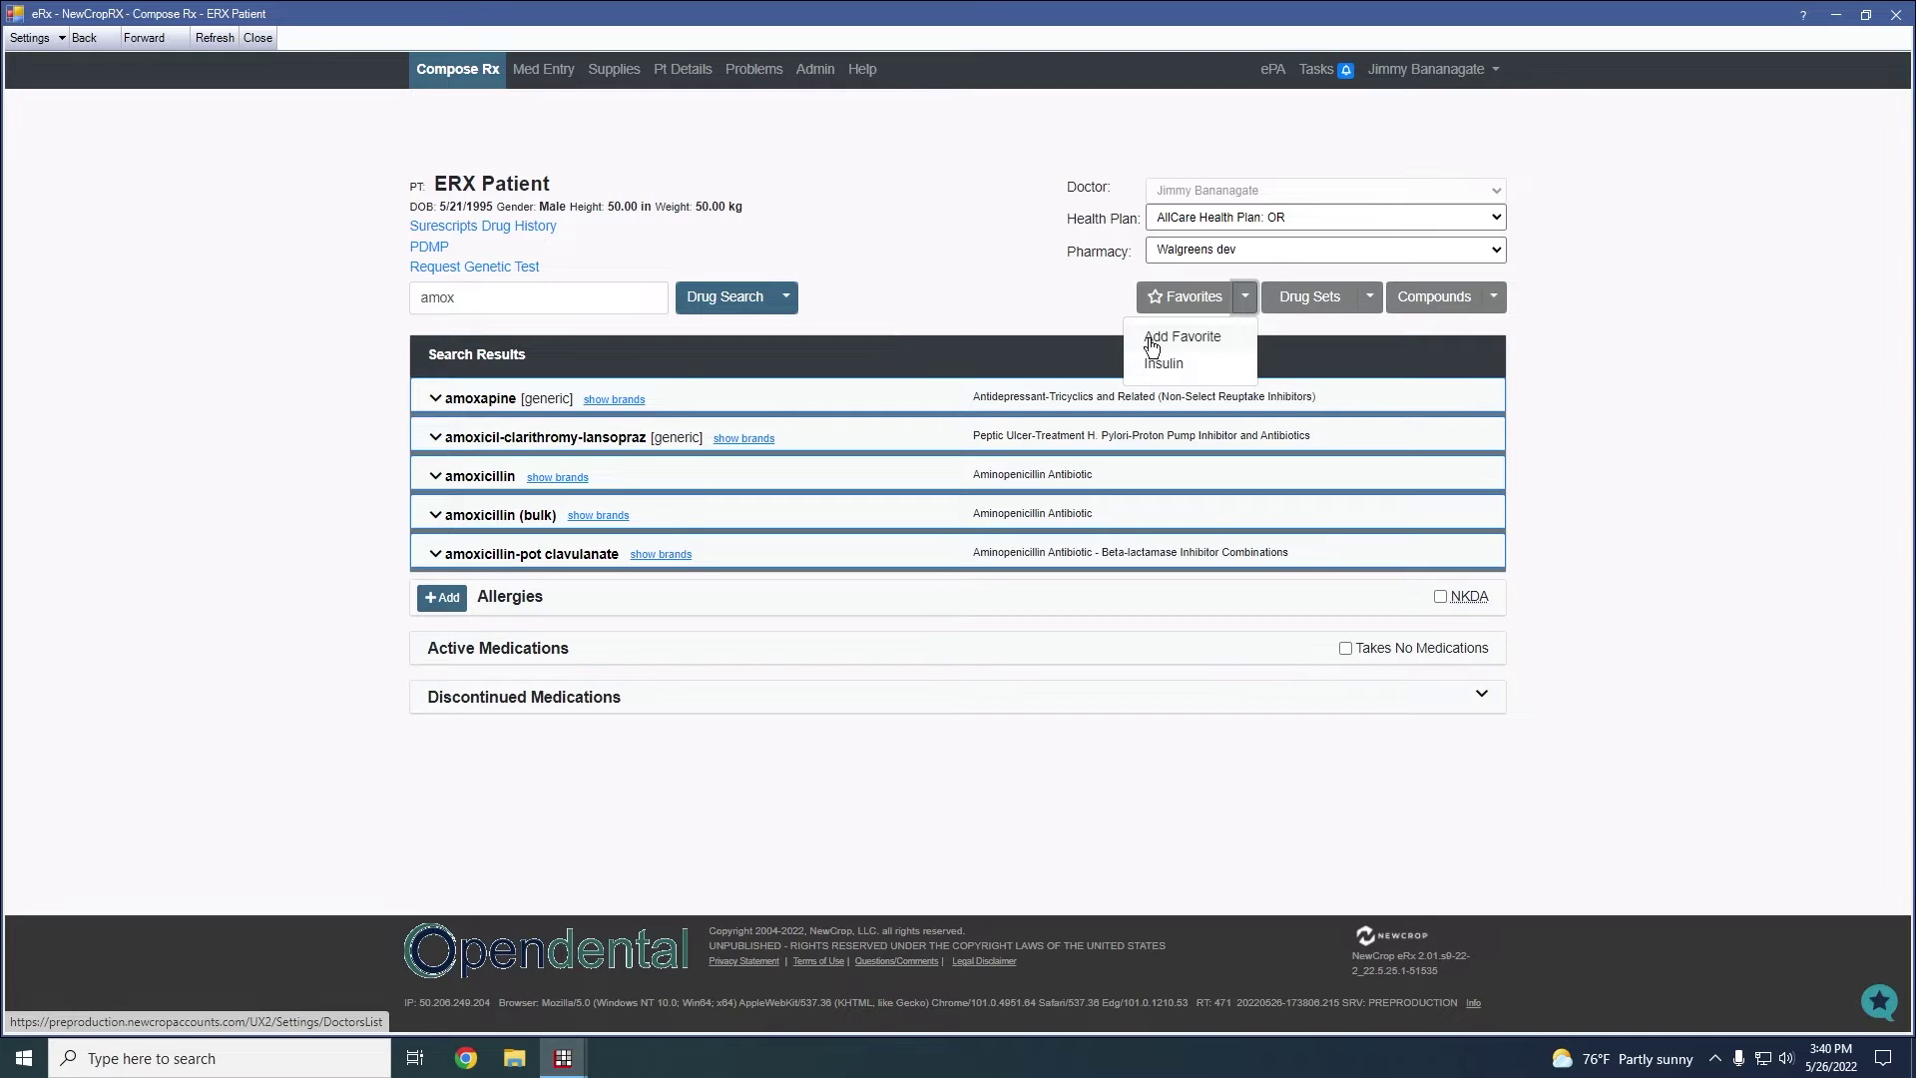
click(1183, 299)
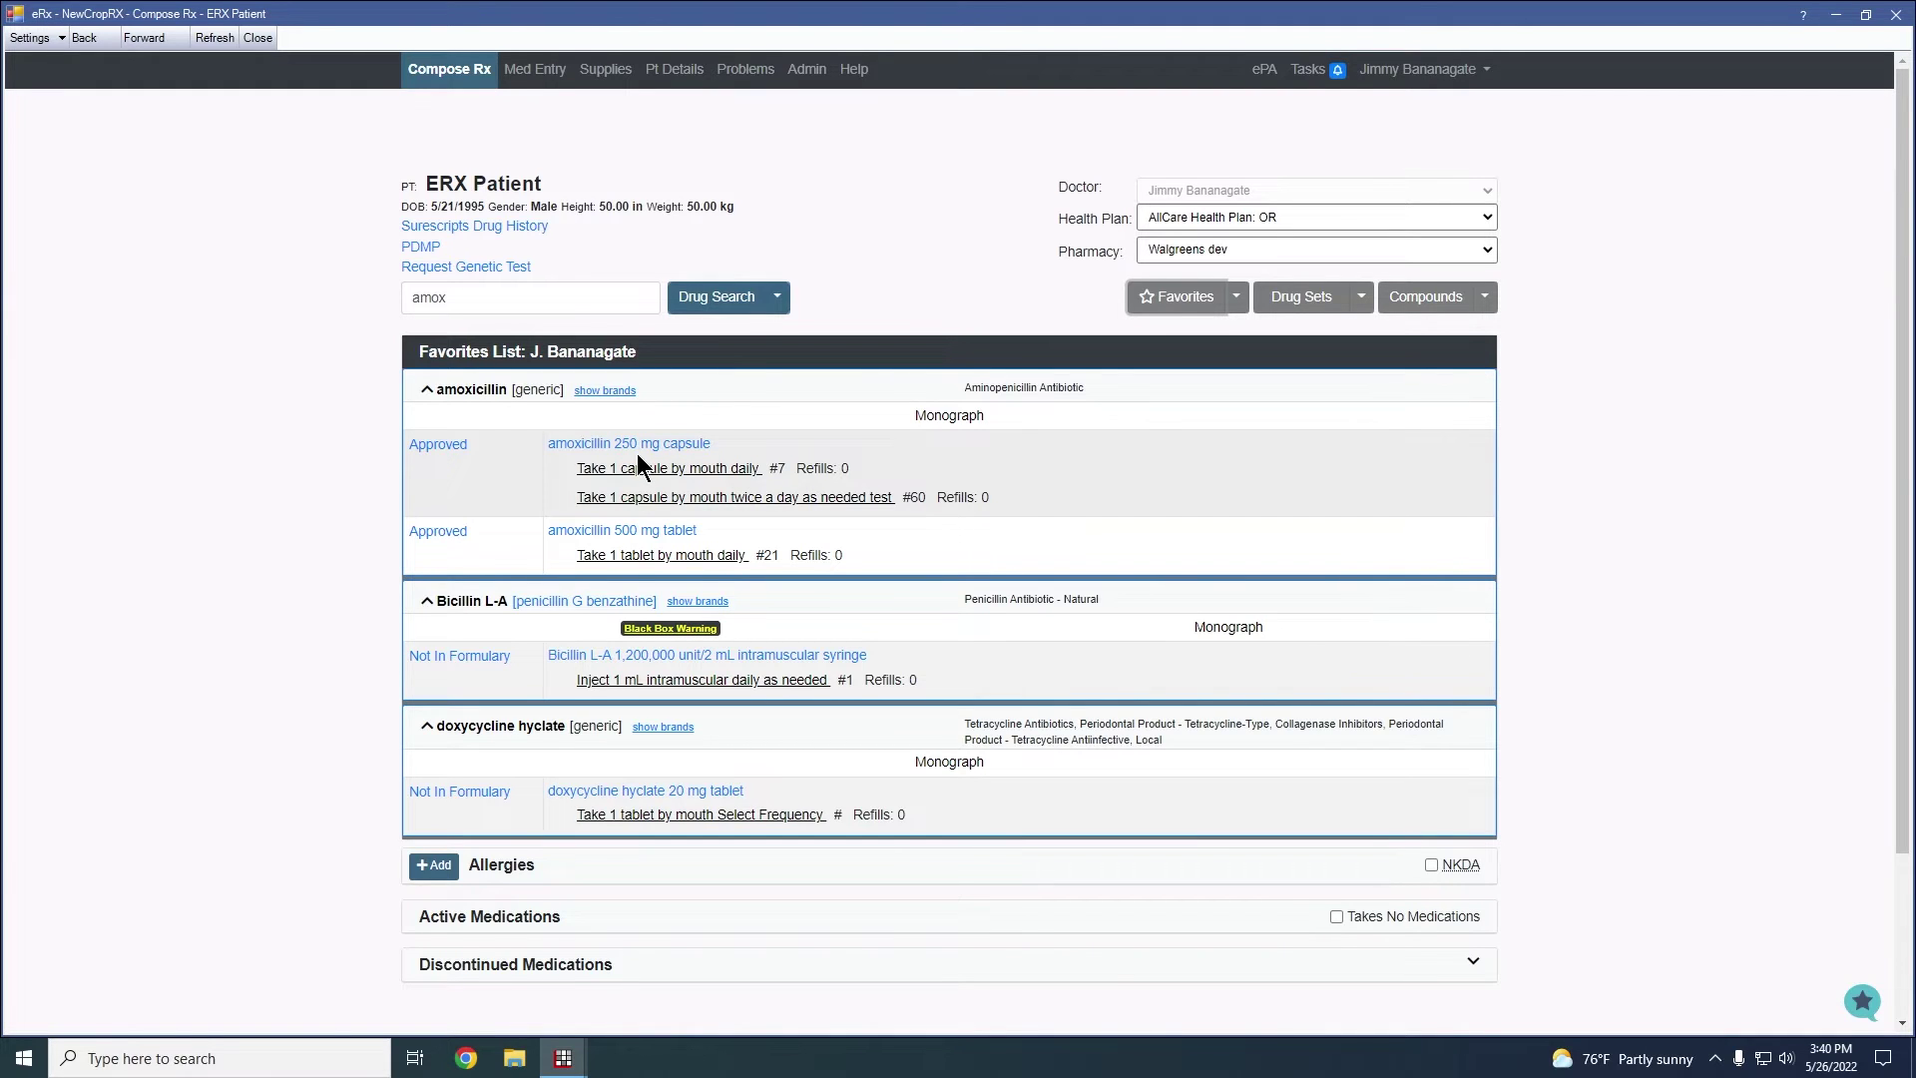
click(439, 397)
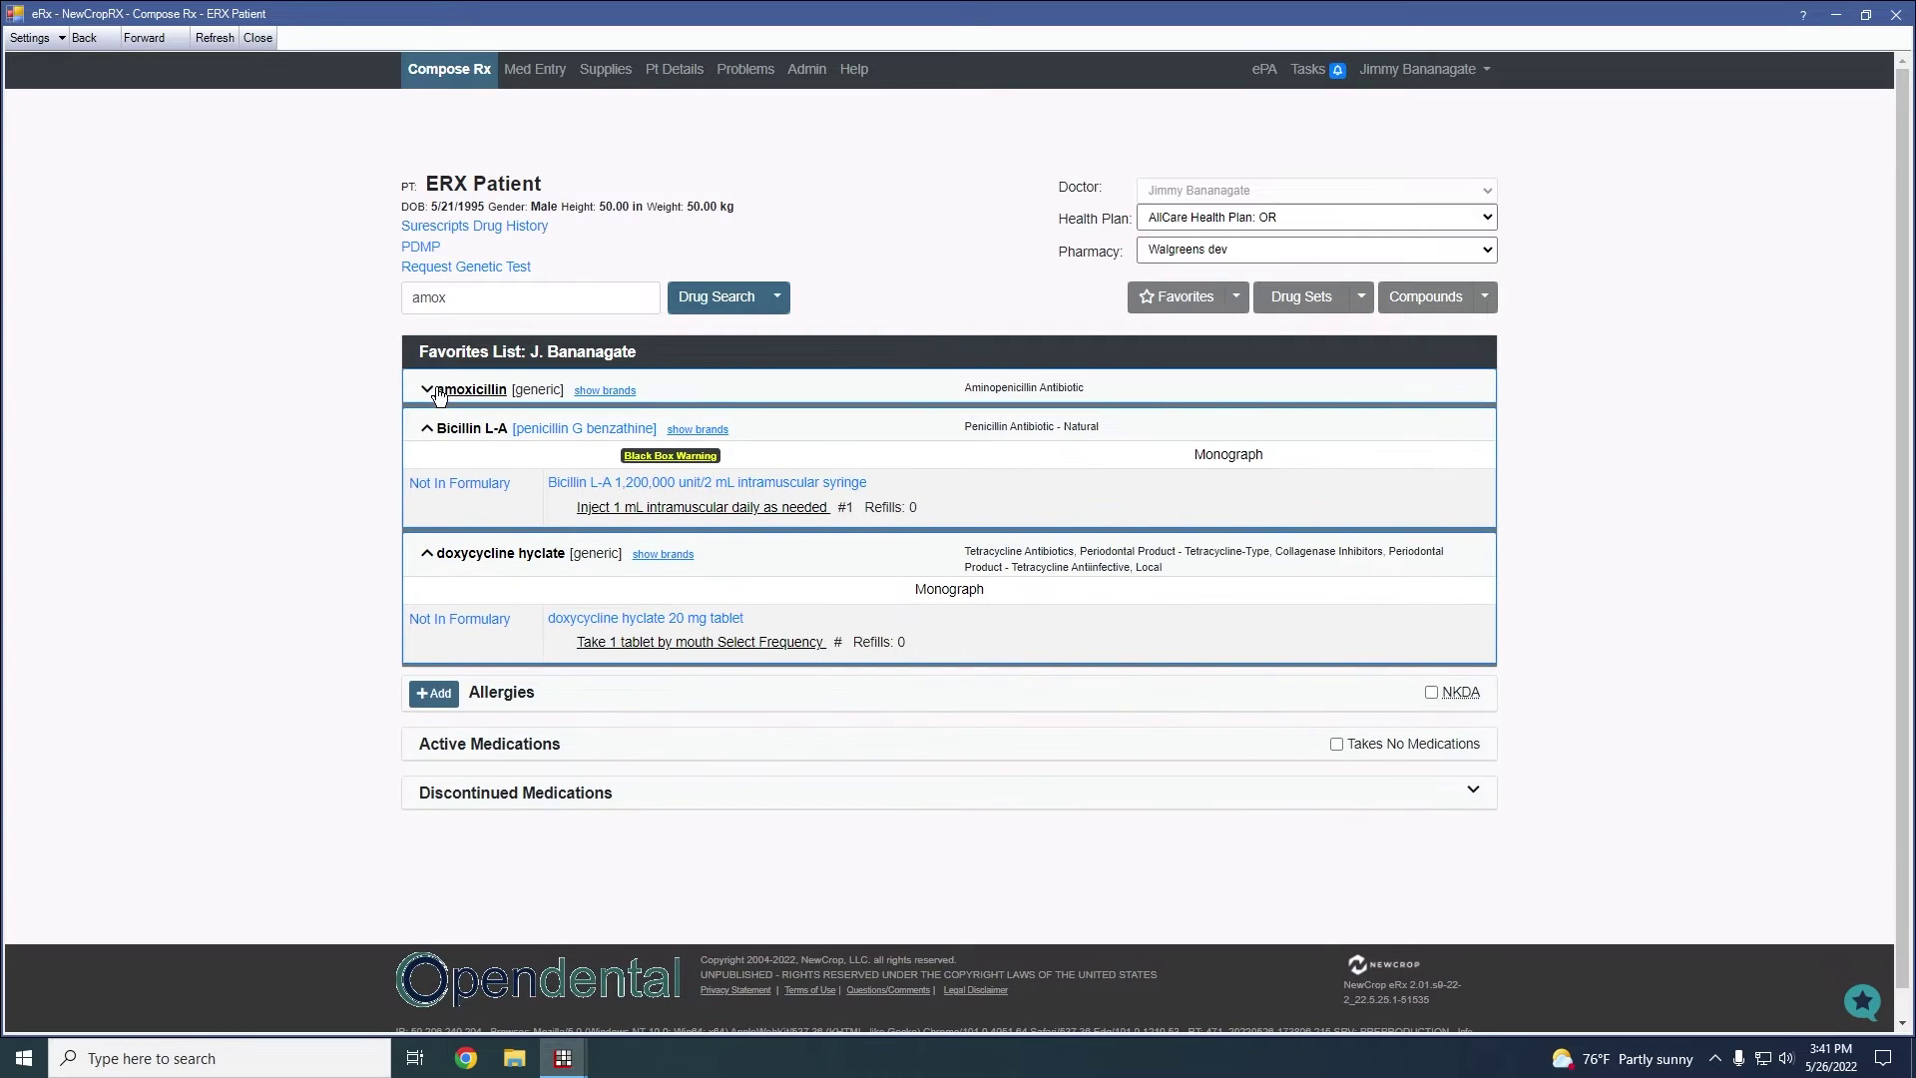
click(427, 428)
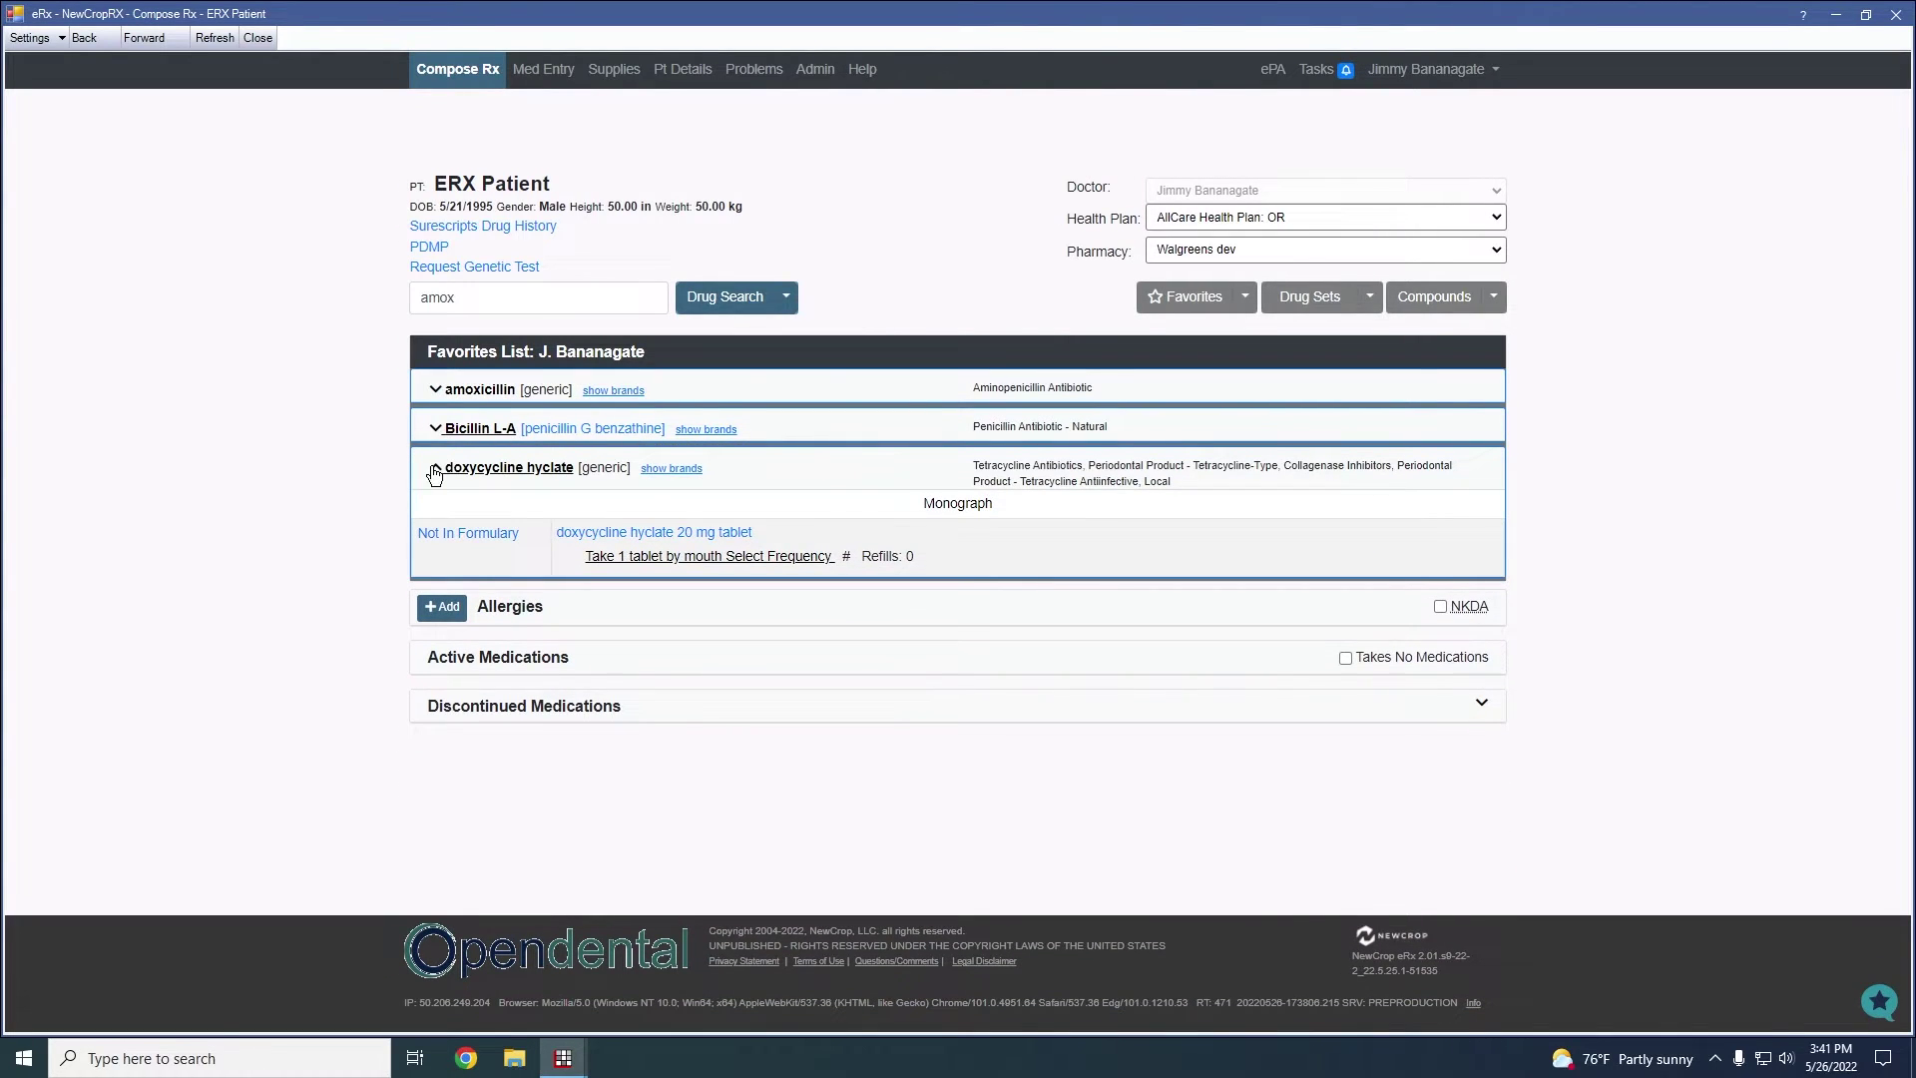
click(433, 470)
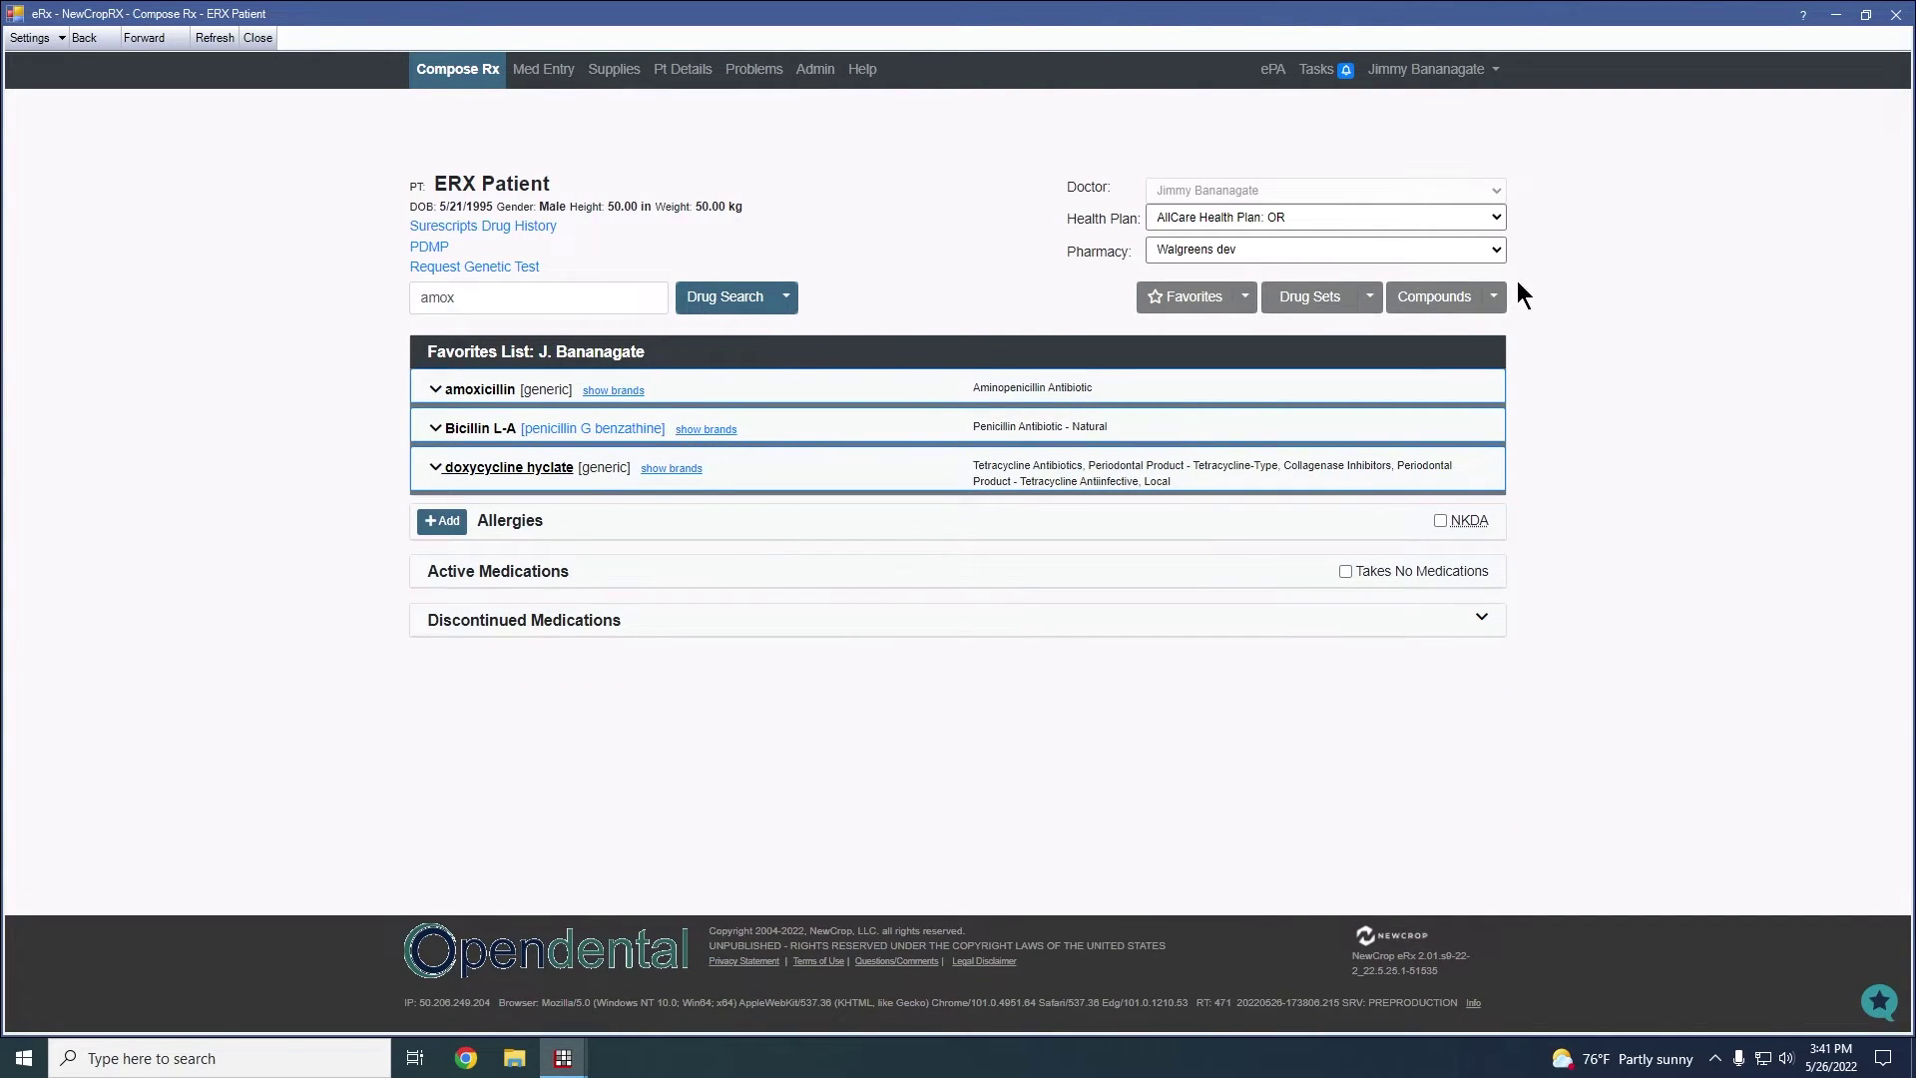
click(1245, 297)
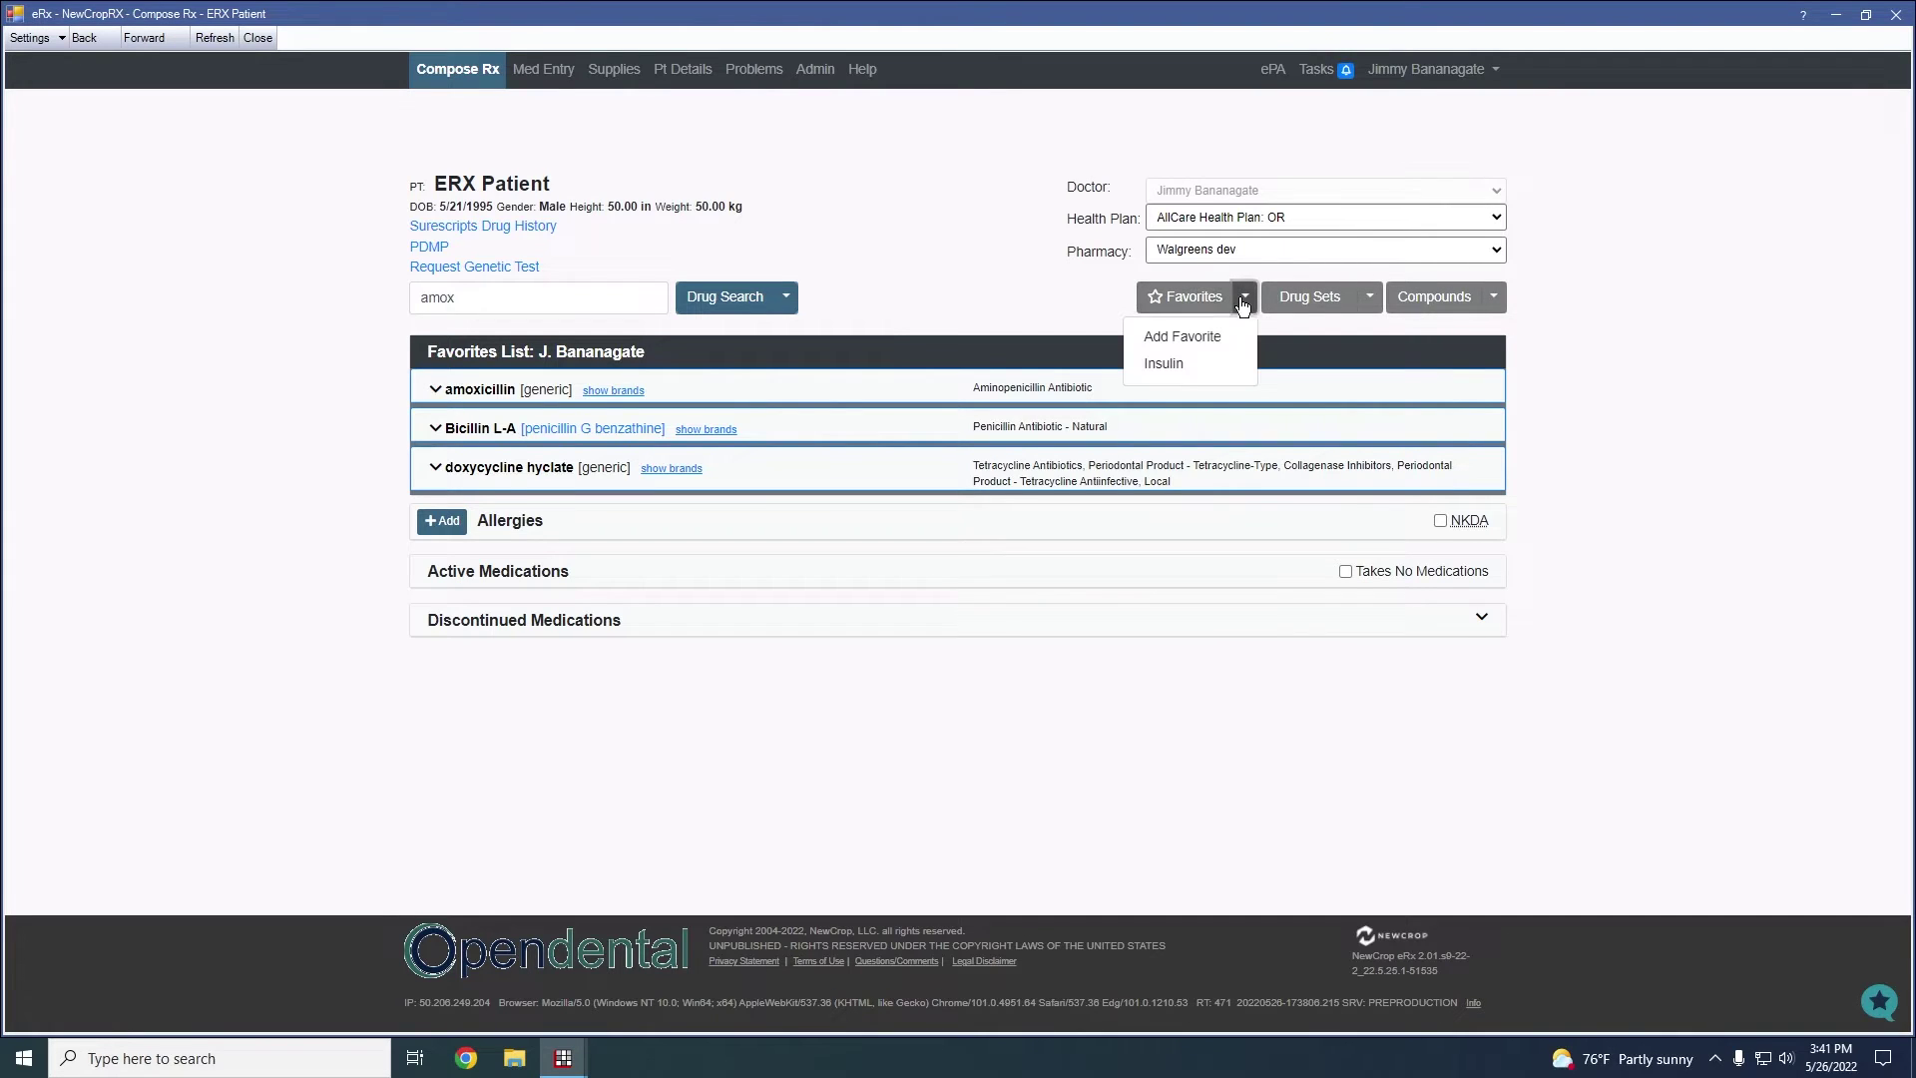
Choose Add Favorite, search amox in Favorites Administration, and expand then collapse amoxicillin
click(1189, 338)
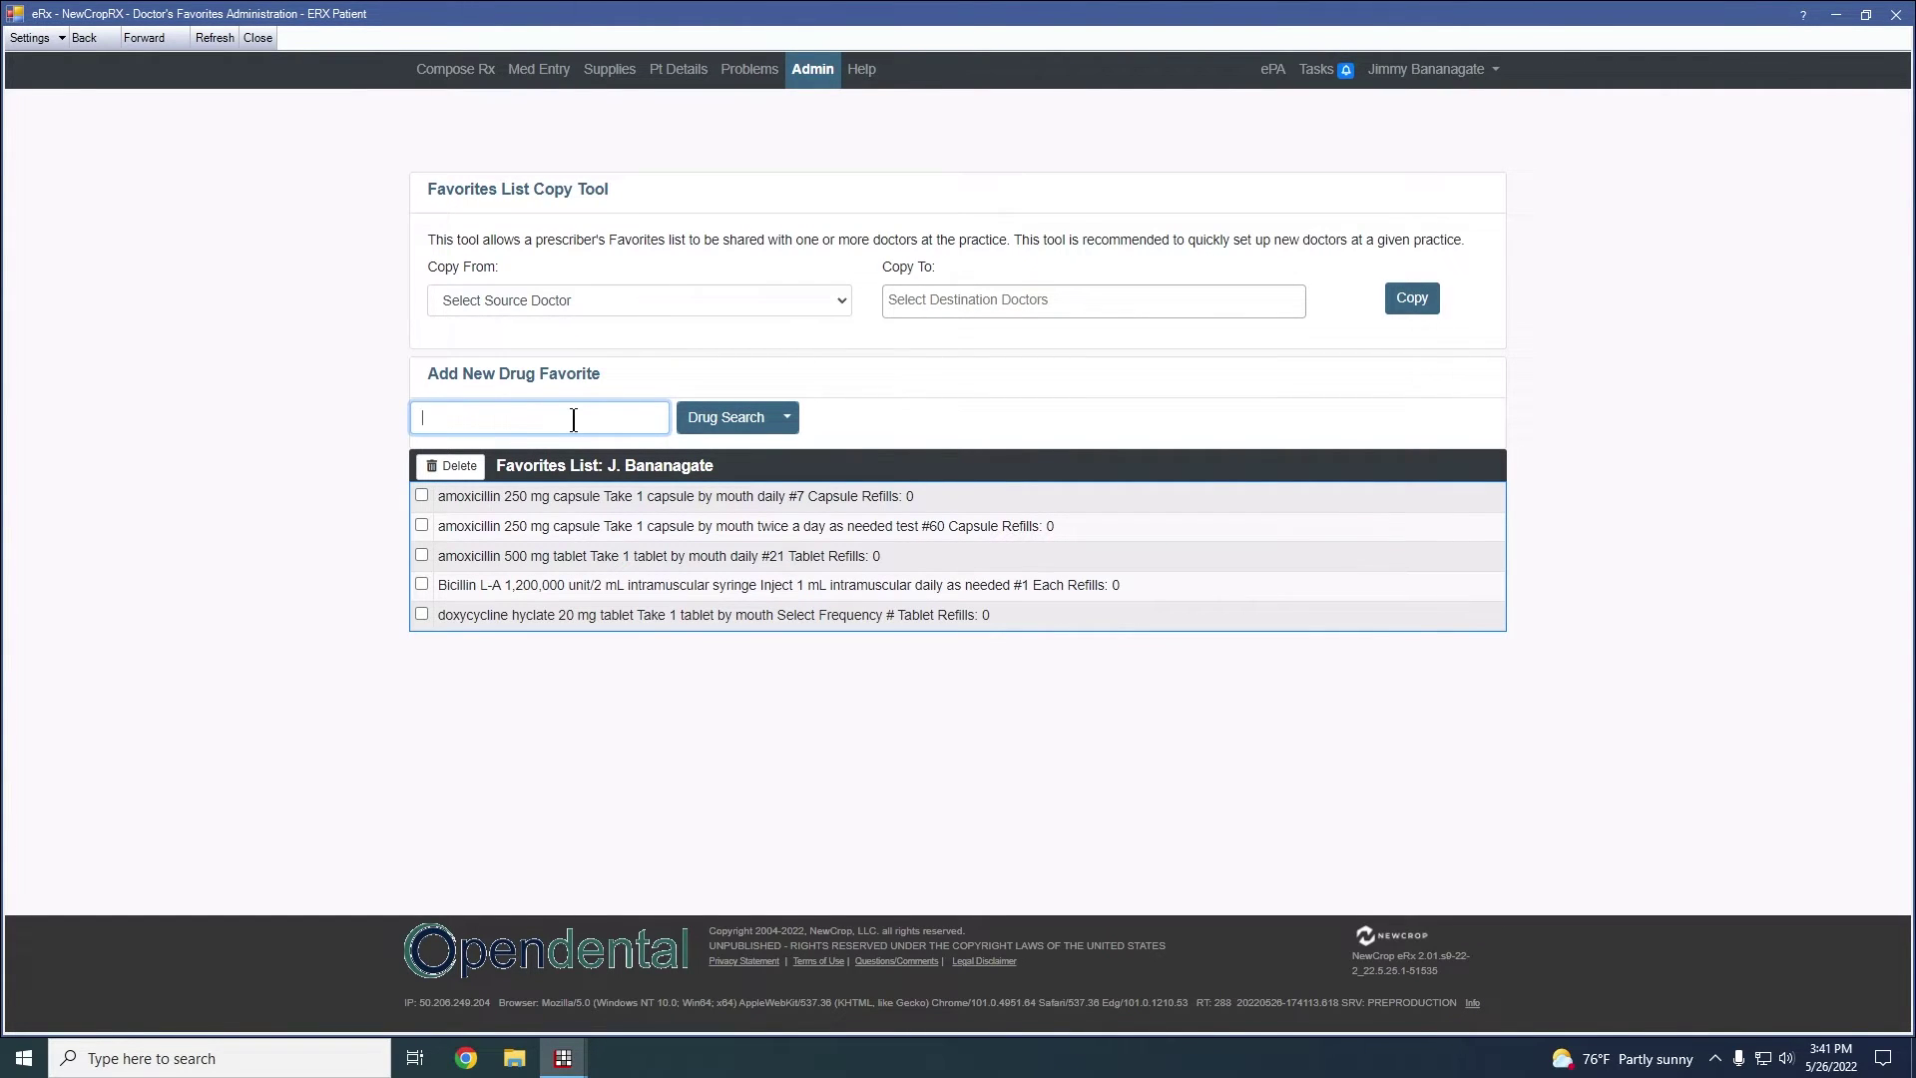
text(amoz)
click(725, 417)
click(437, 561)
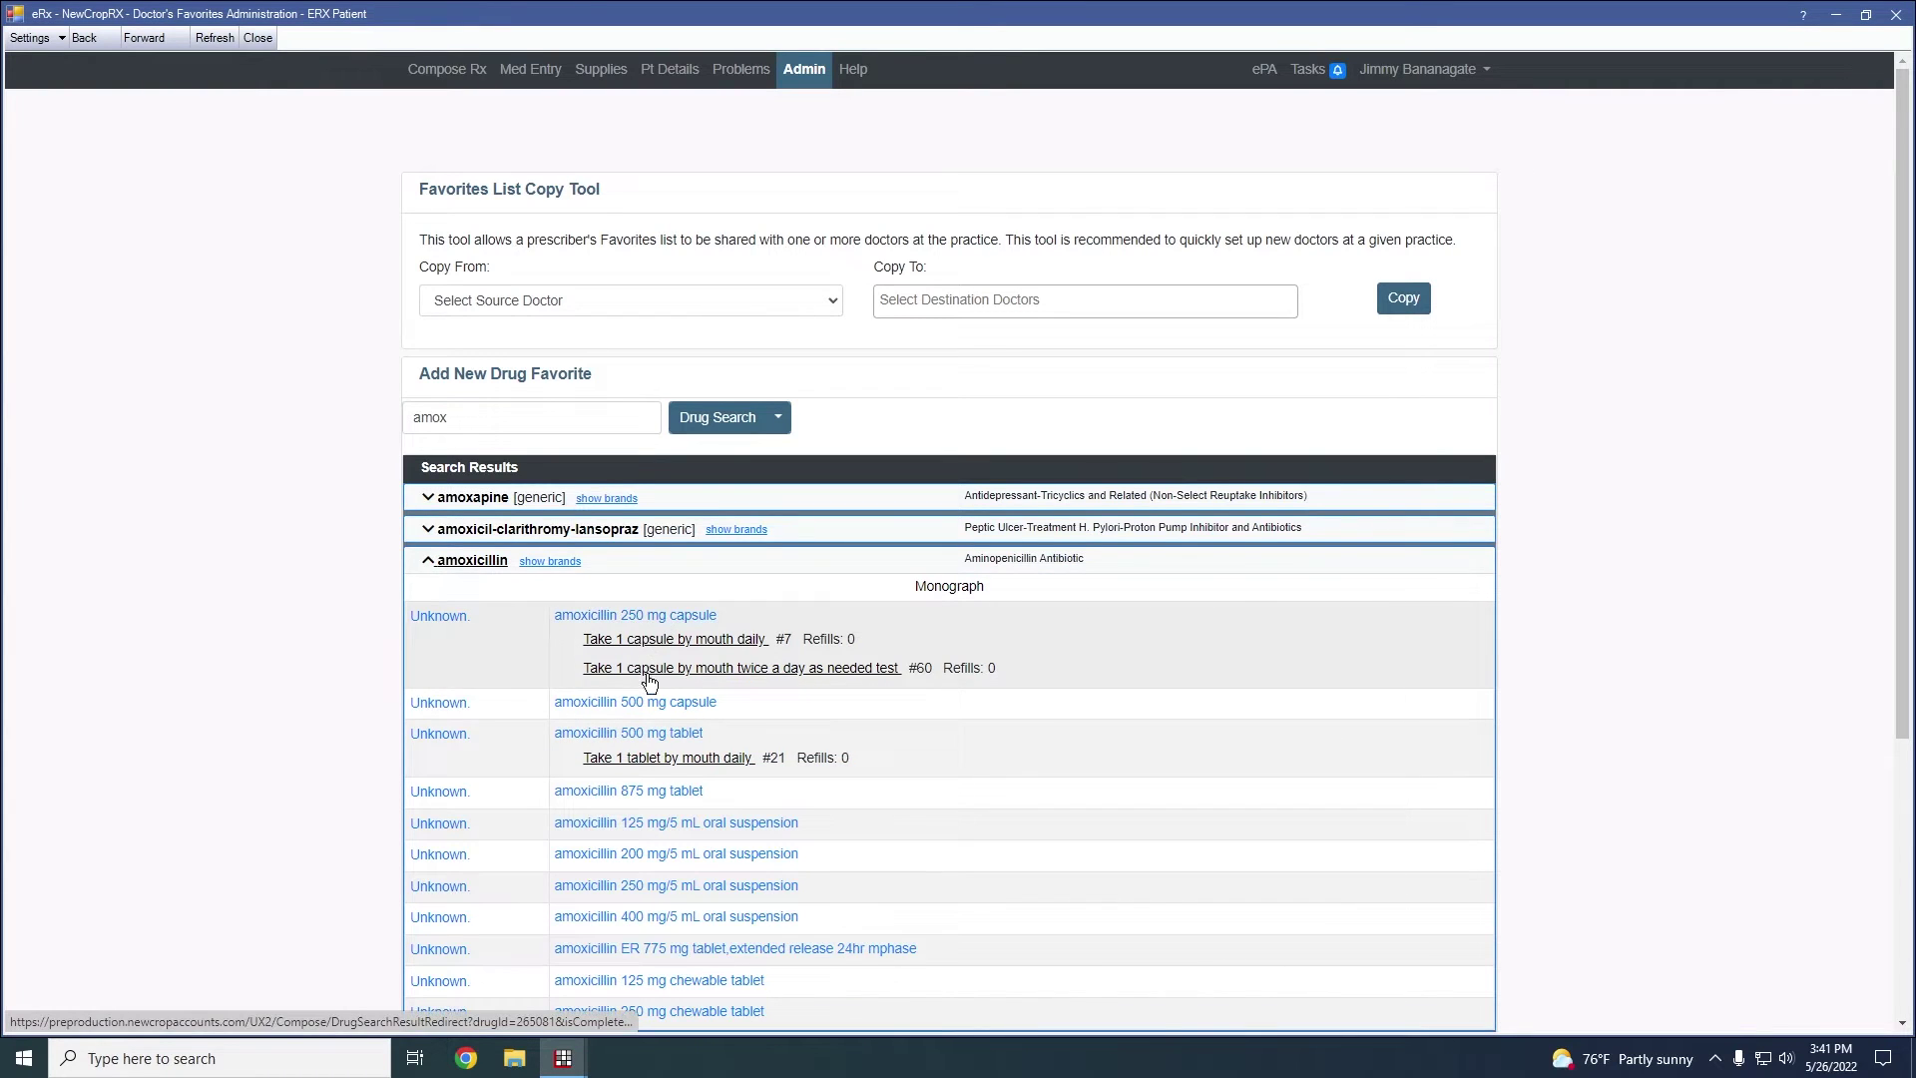
click(450, 567)
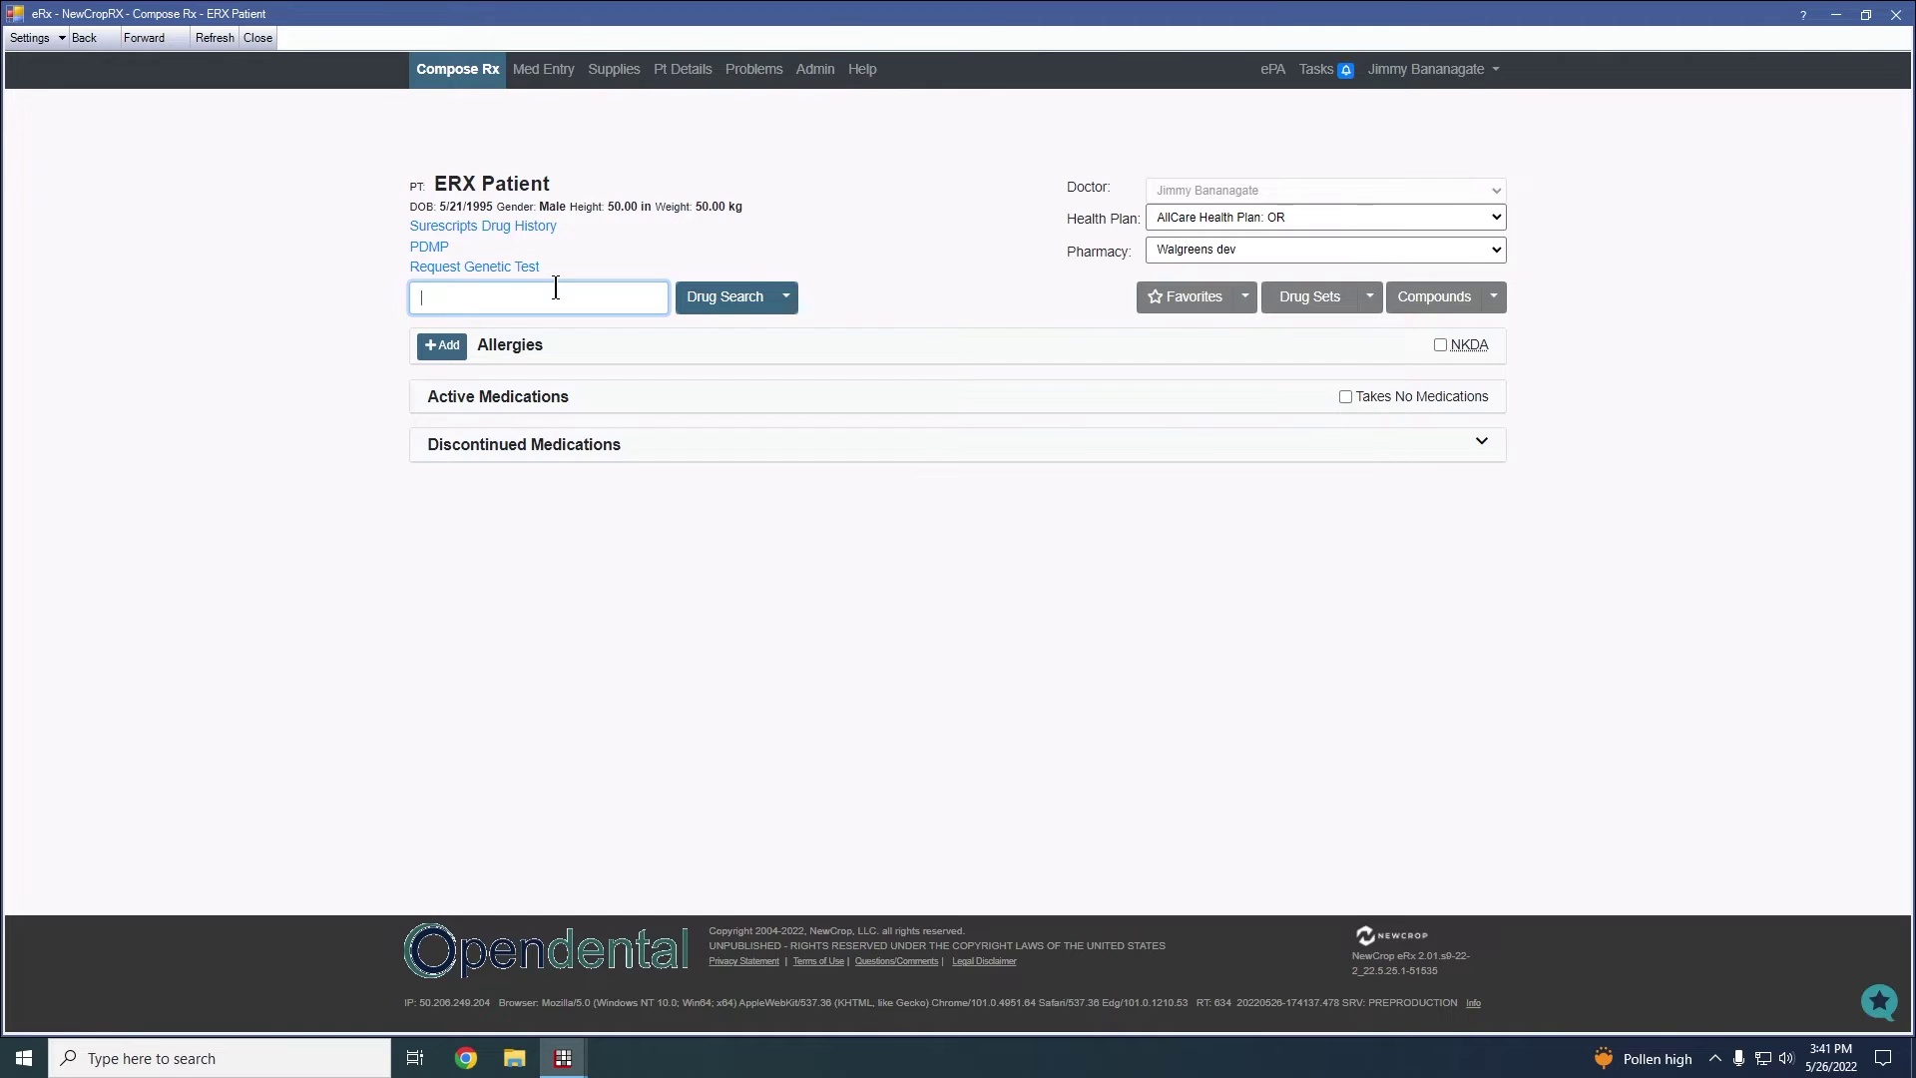
Search 'amox' and expand amoxicillin to list its strengths, forms and formulary status
text(amox)
click(789, 310)
click(788, 299)
click(718, 309)
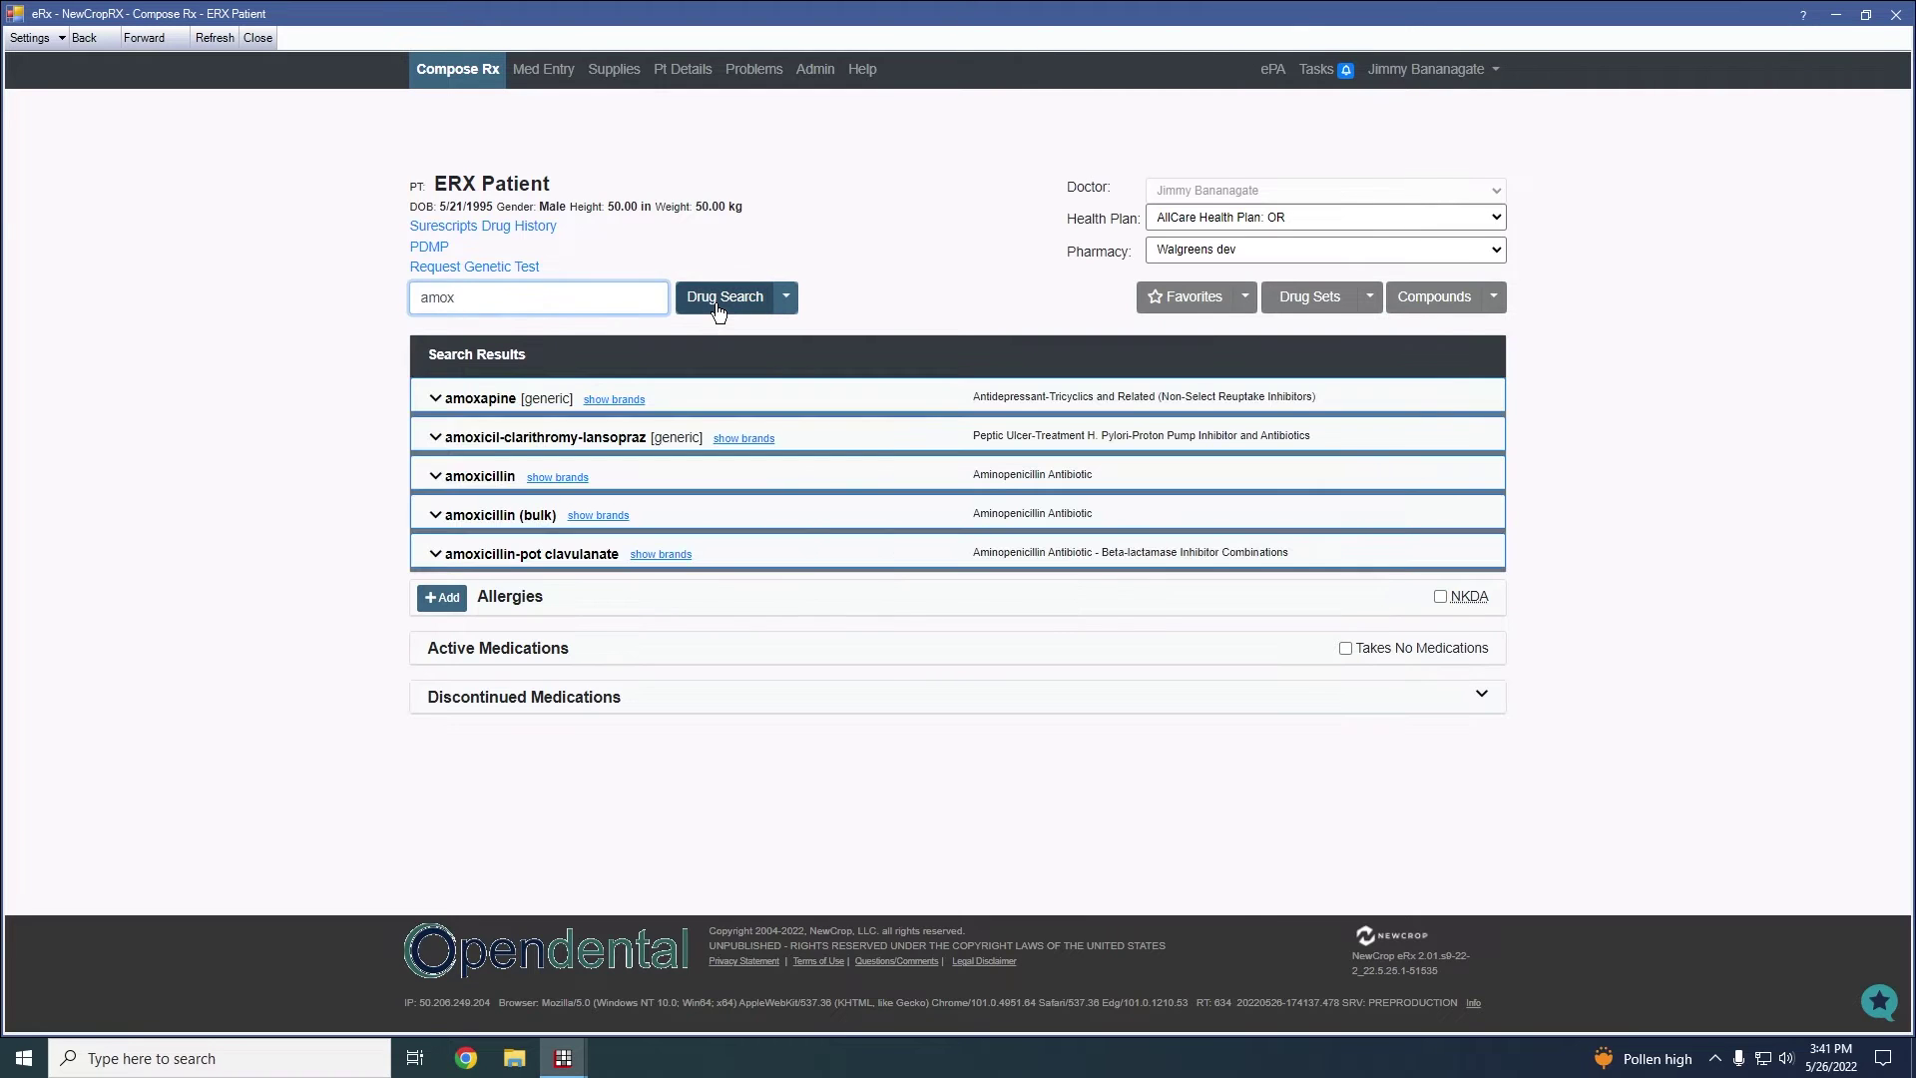
click(461, 481)
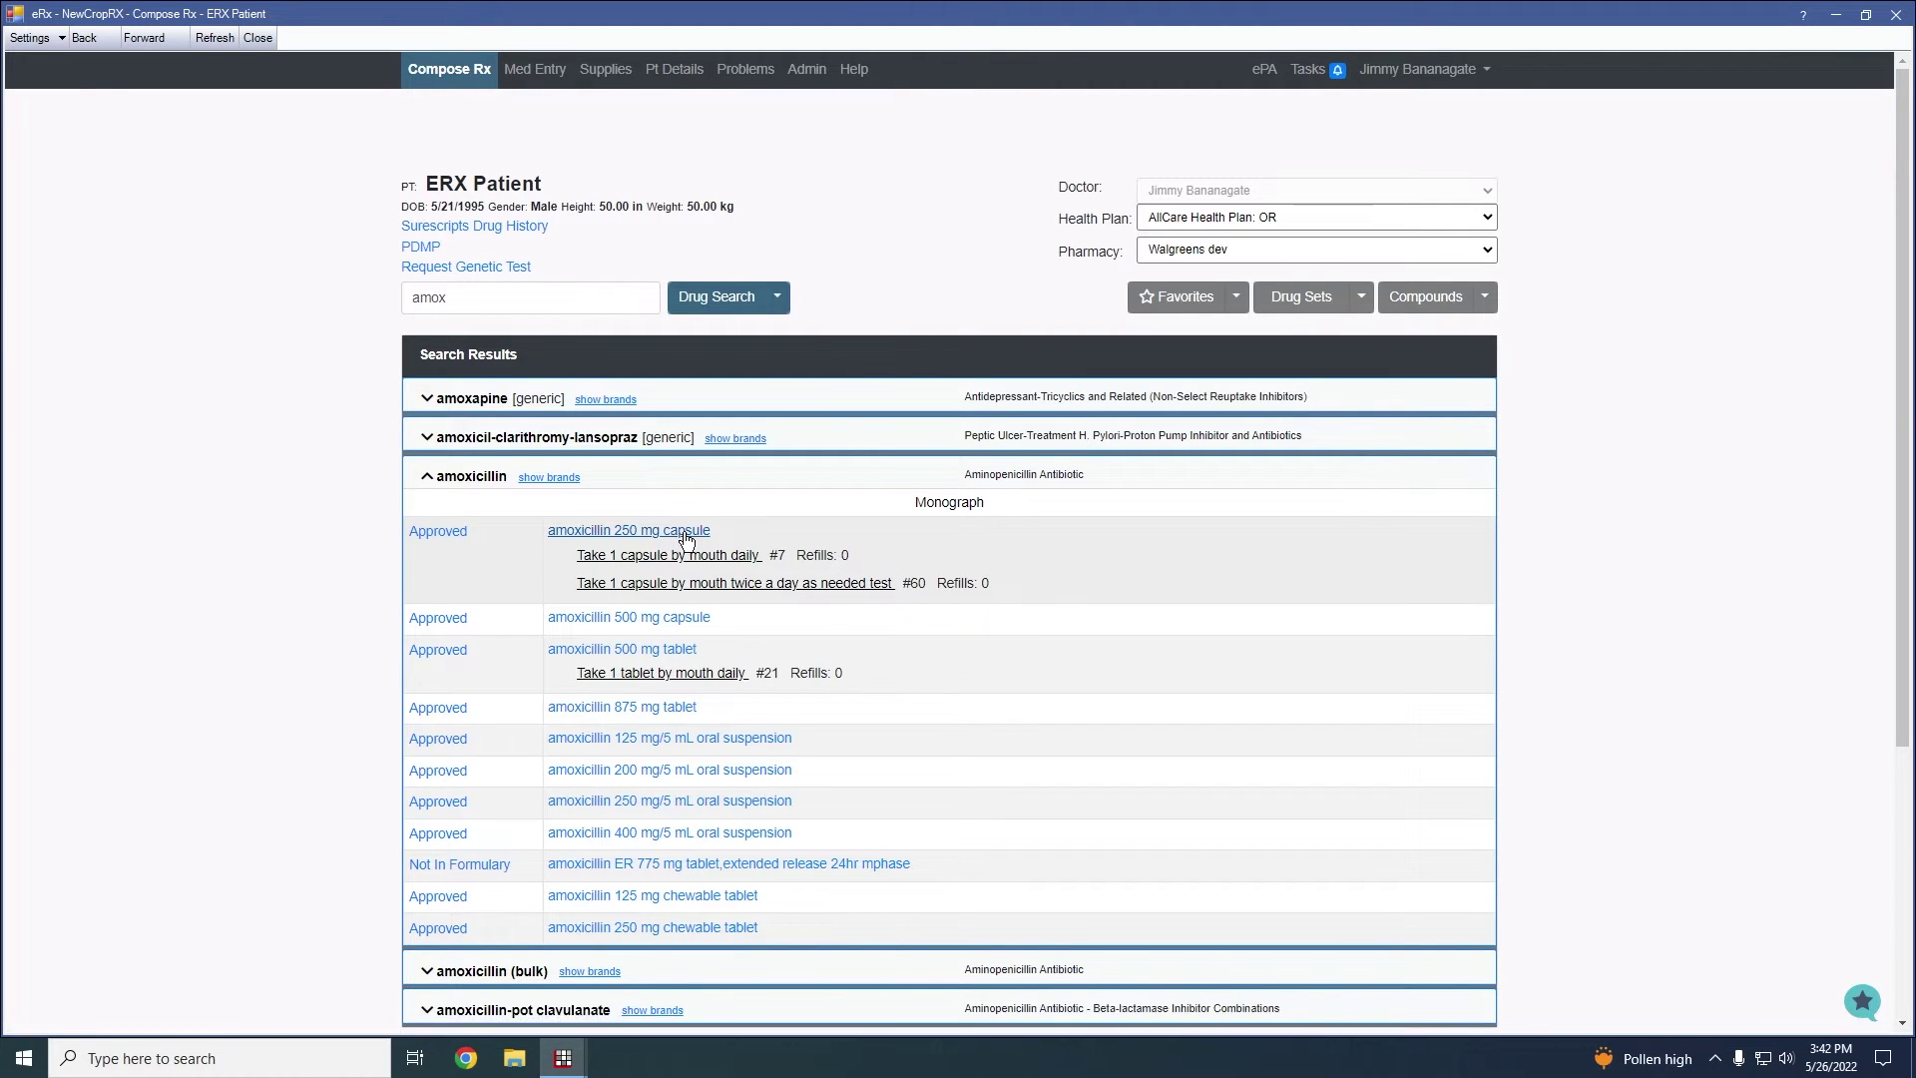
Draft amoxicillin 250 mg capsule with DAILY frequency, additional sig 'test', and Add to Favorites ticked
click(679, 538)
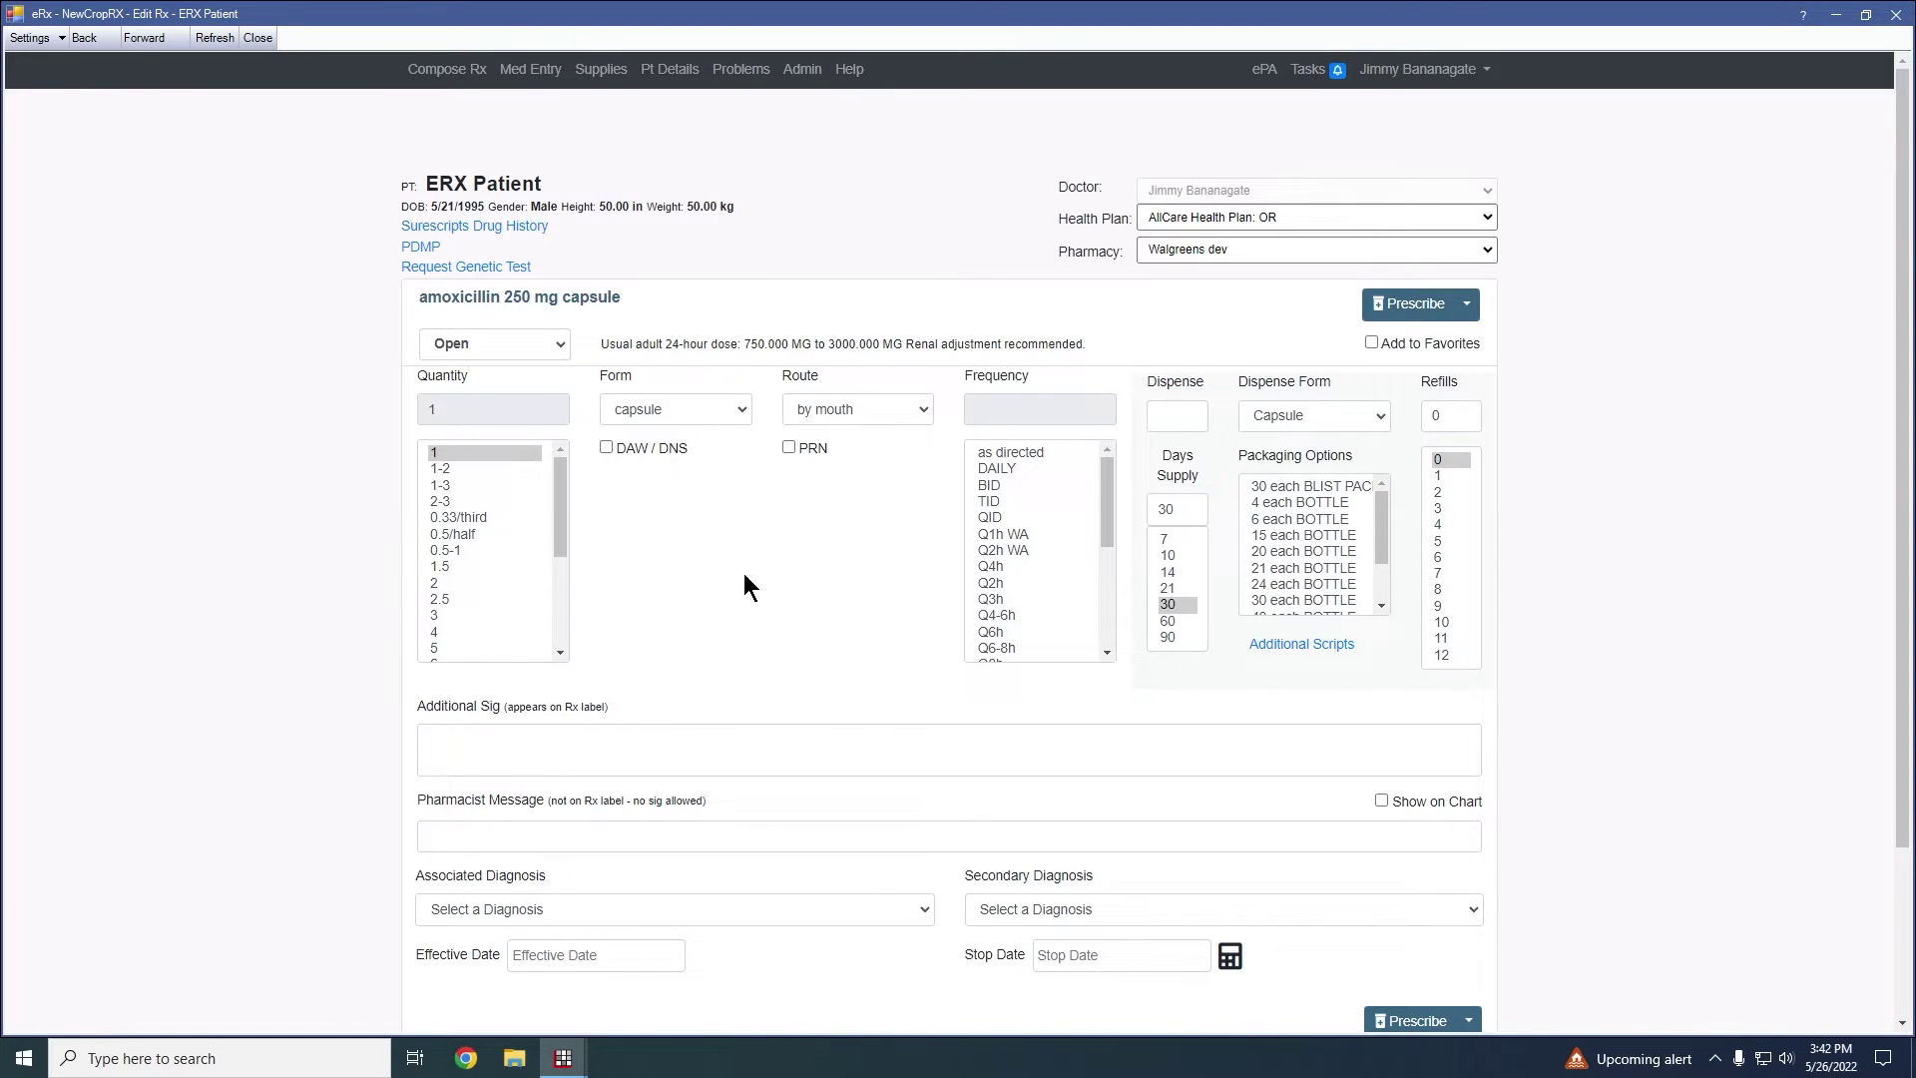
click(1006, 468)
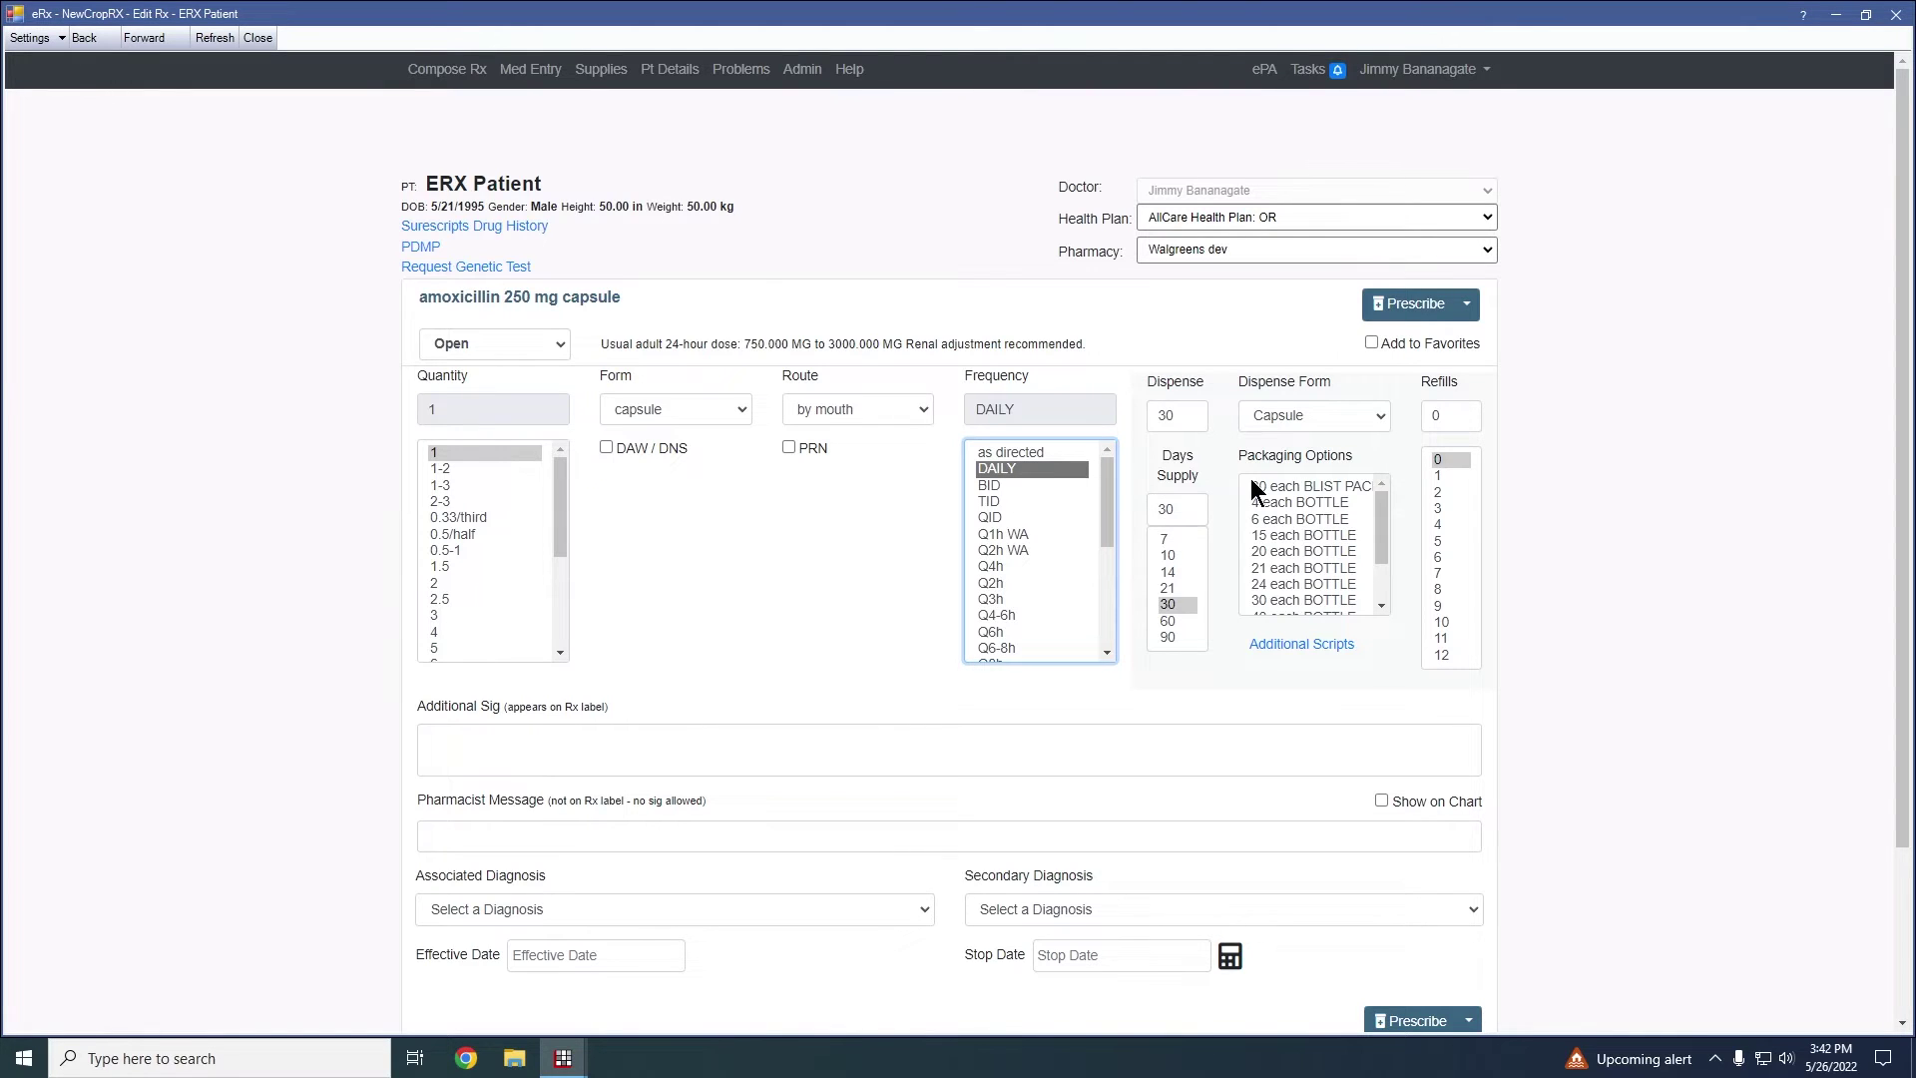
click(497, 755)
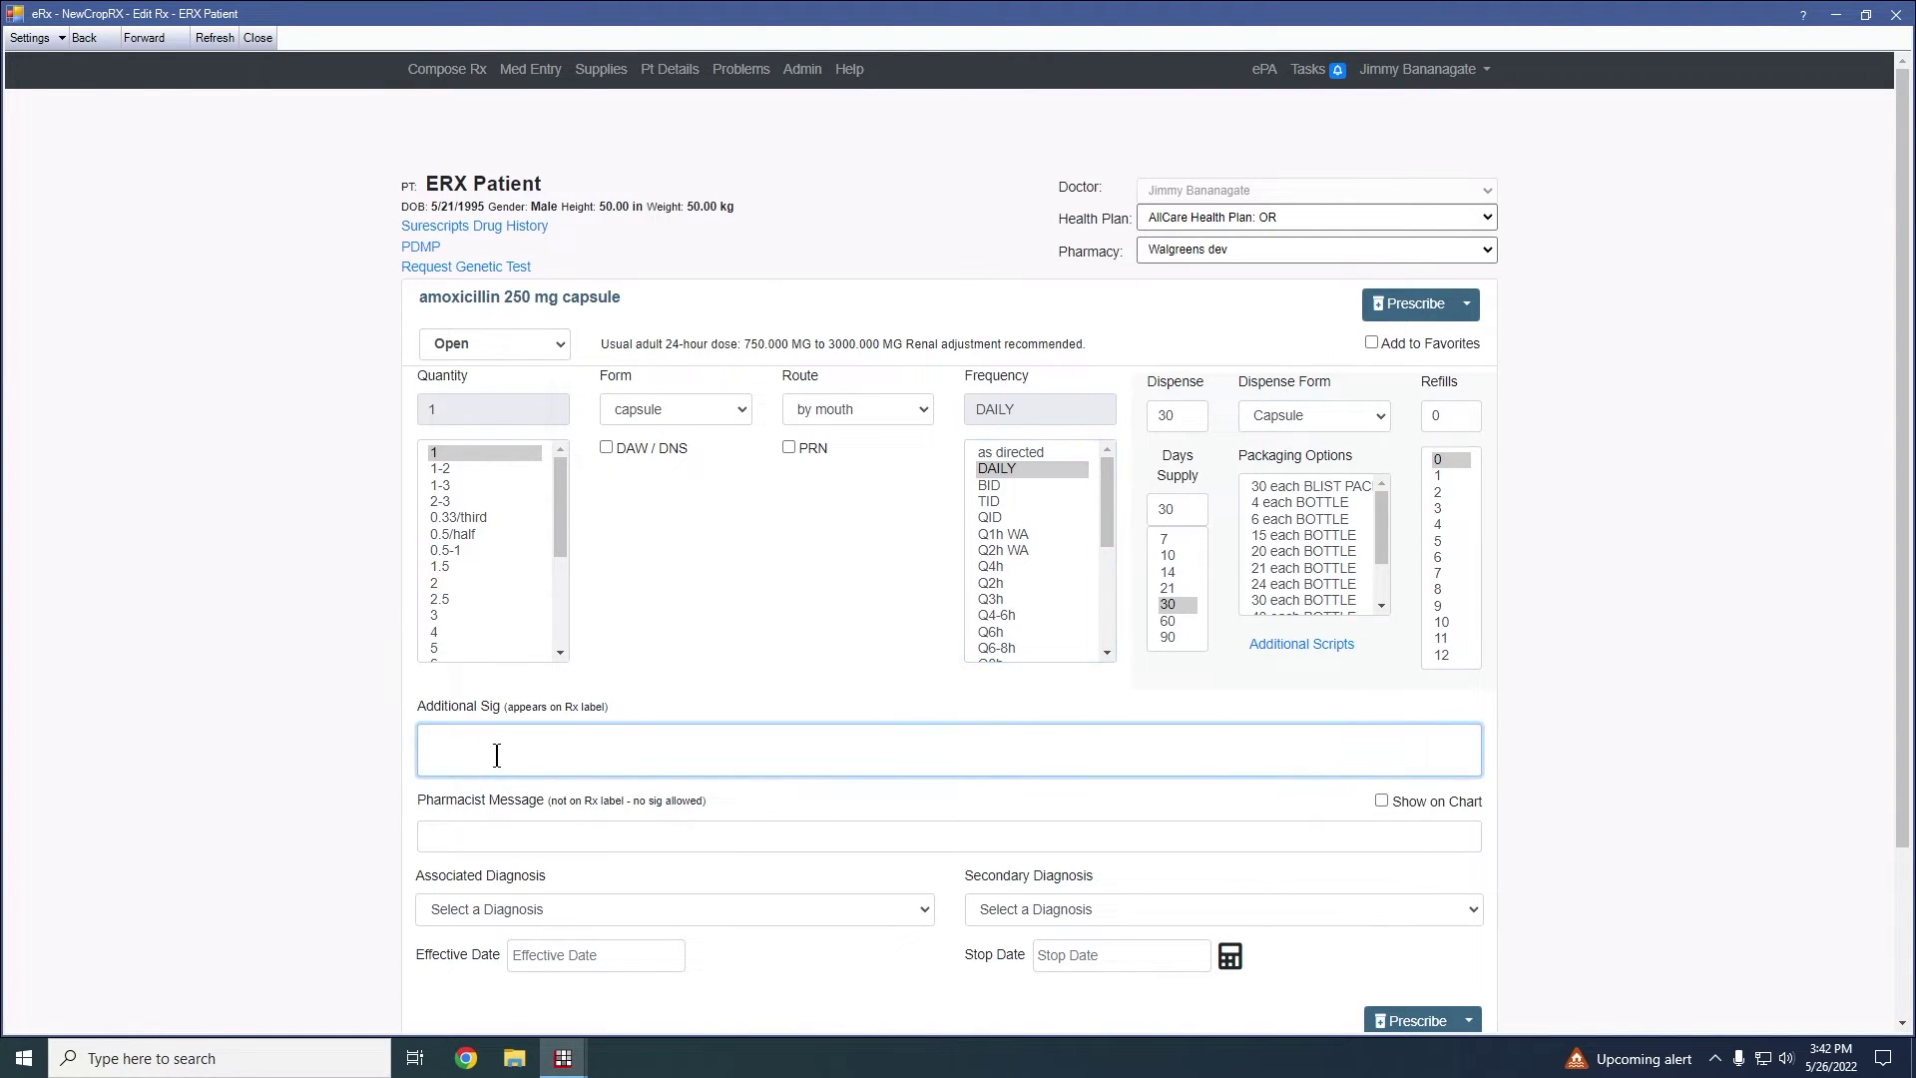
text(test)
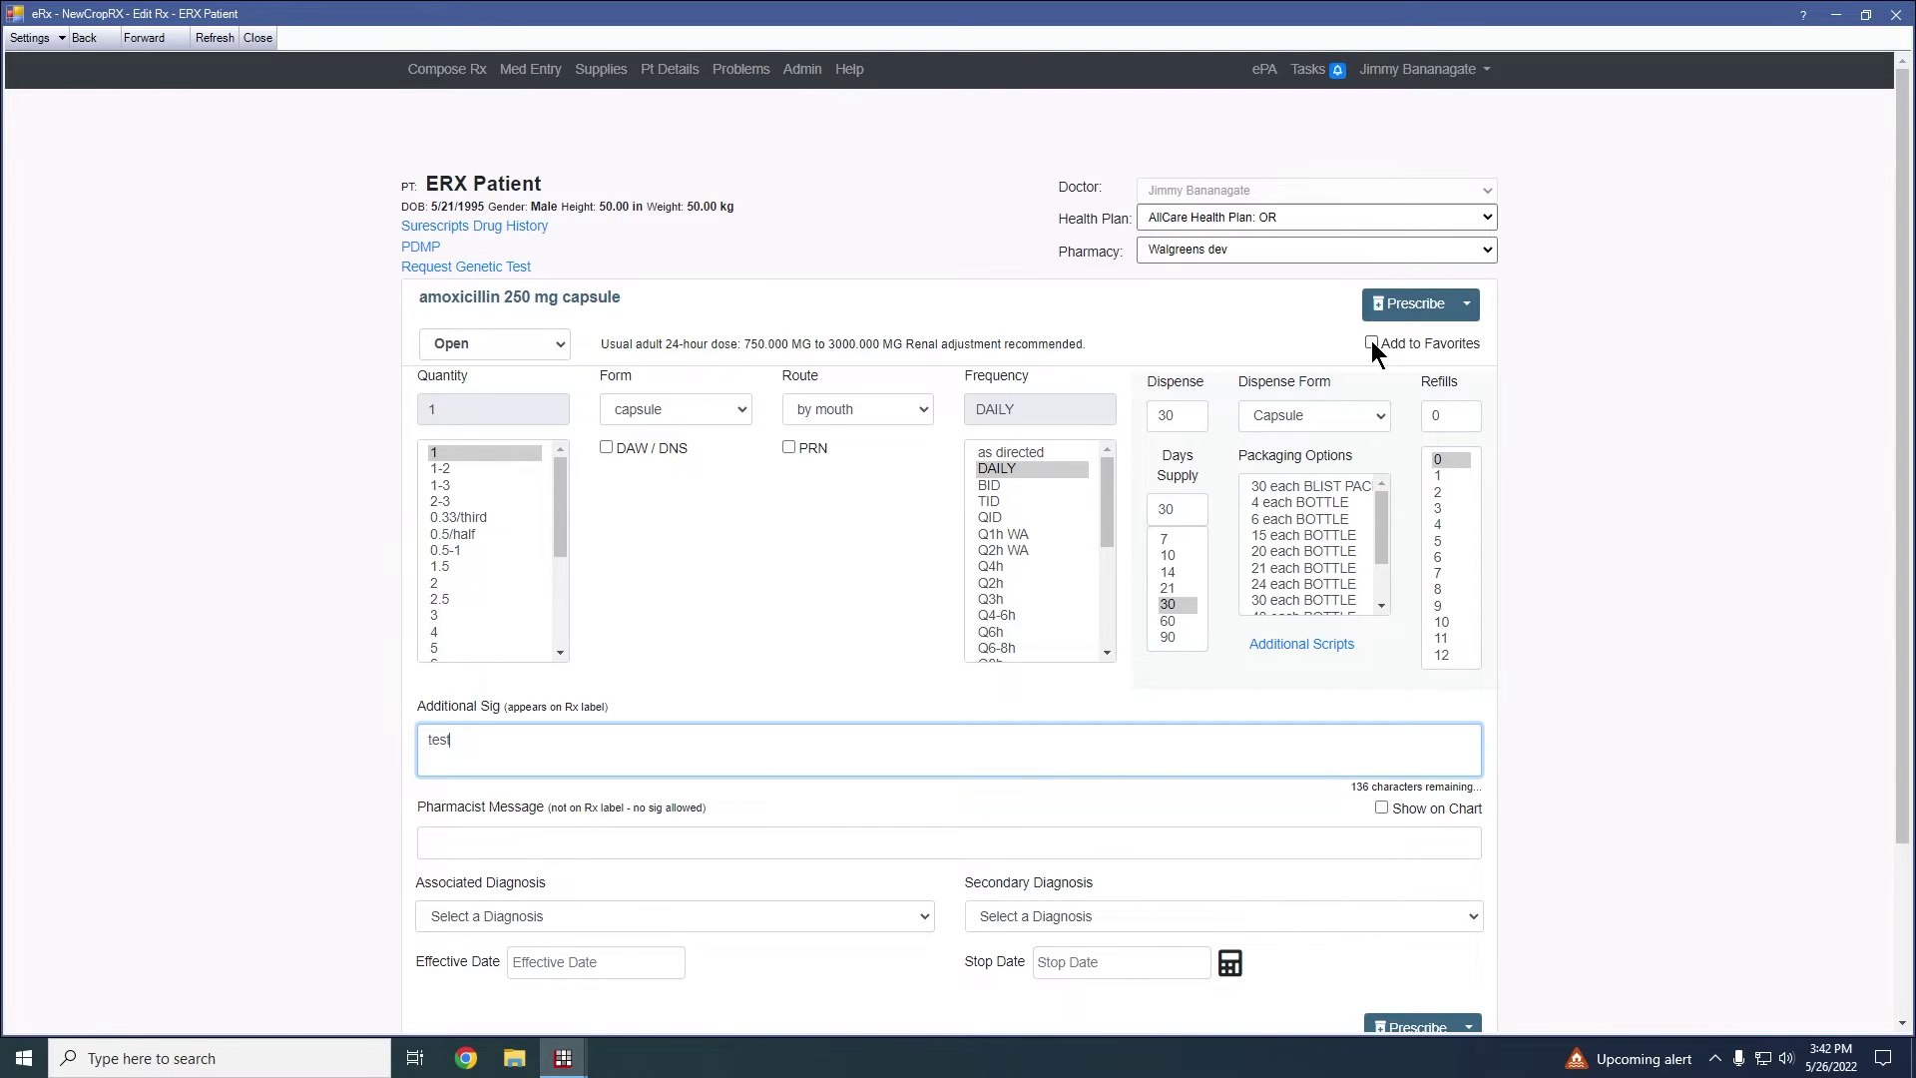
click(1372, 342)
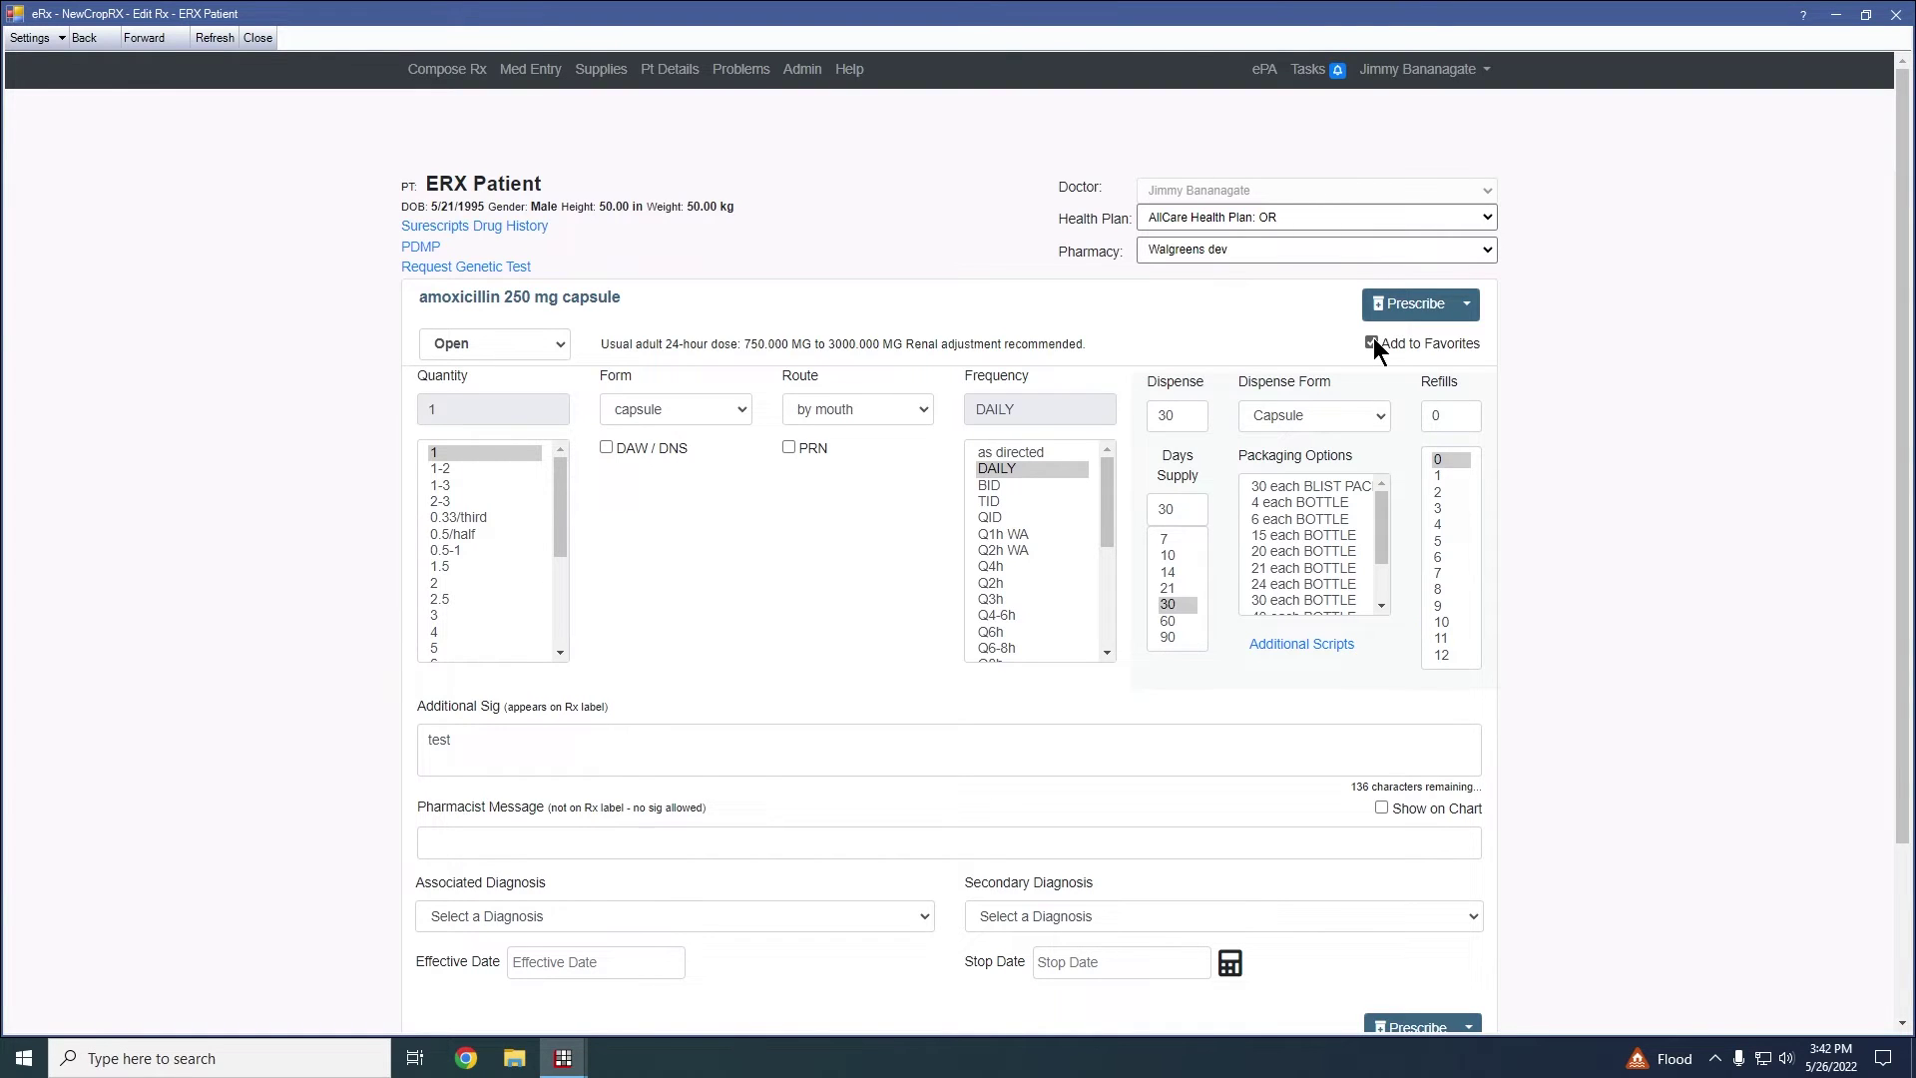
Untick Add to Favorites and queue the amoxicillin prescription as pending with Queue Rx
click(1372, 342)
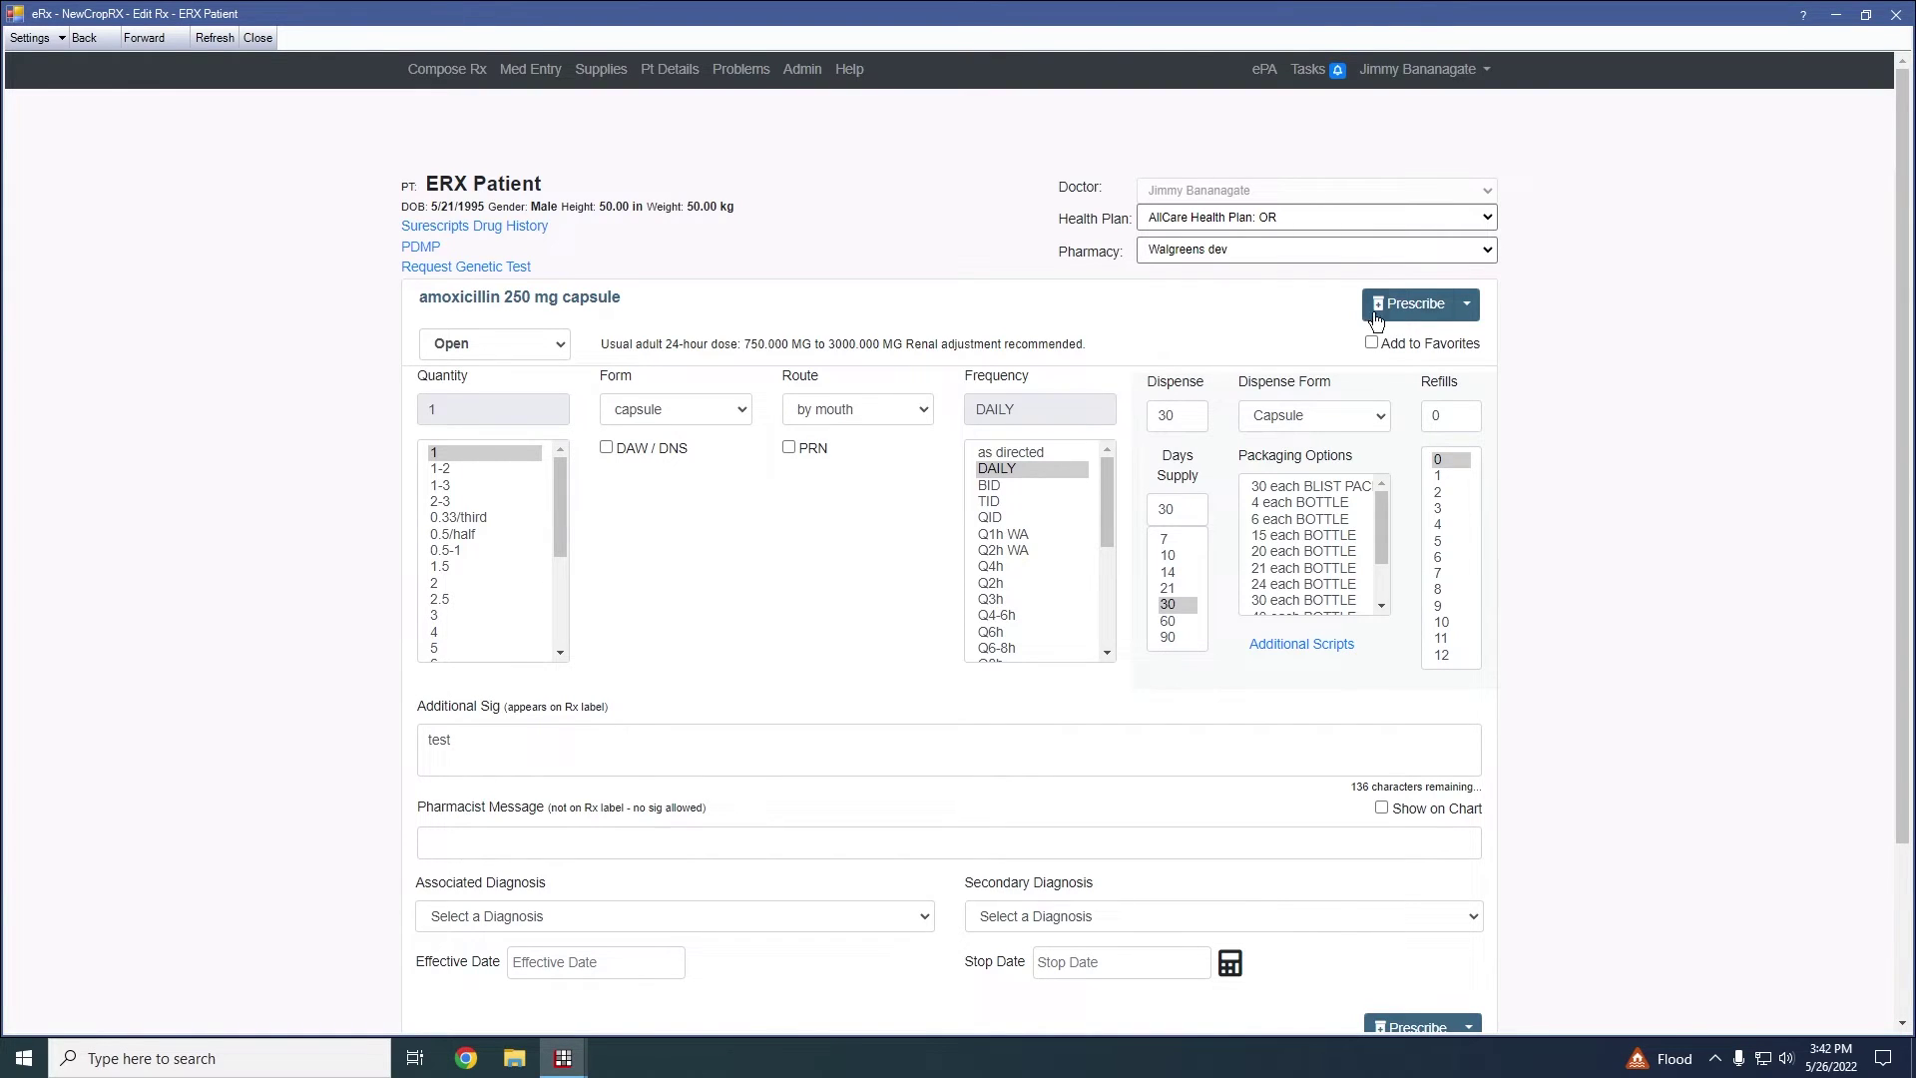
click(1467, 306)
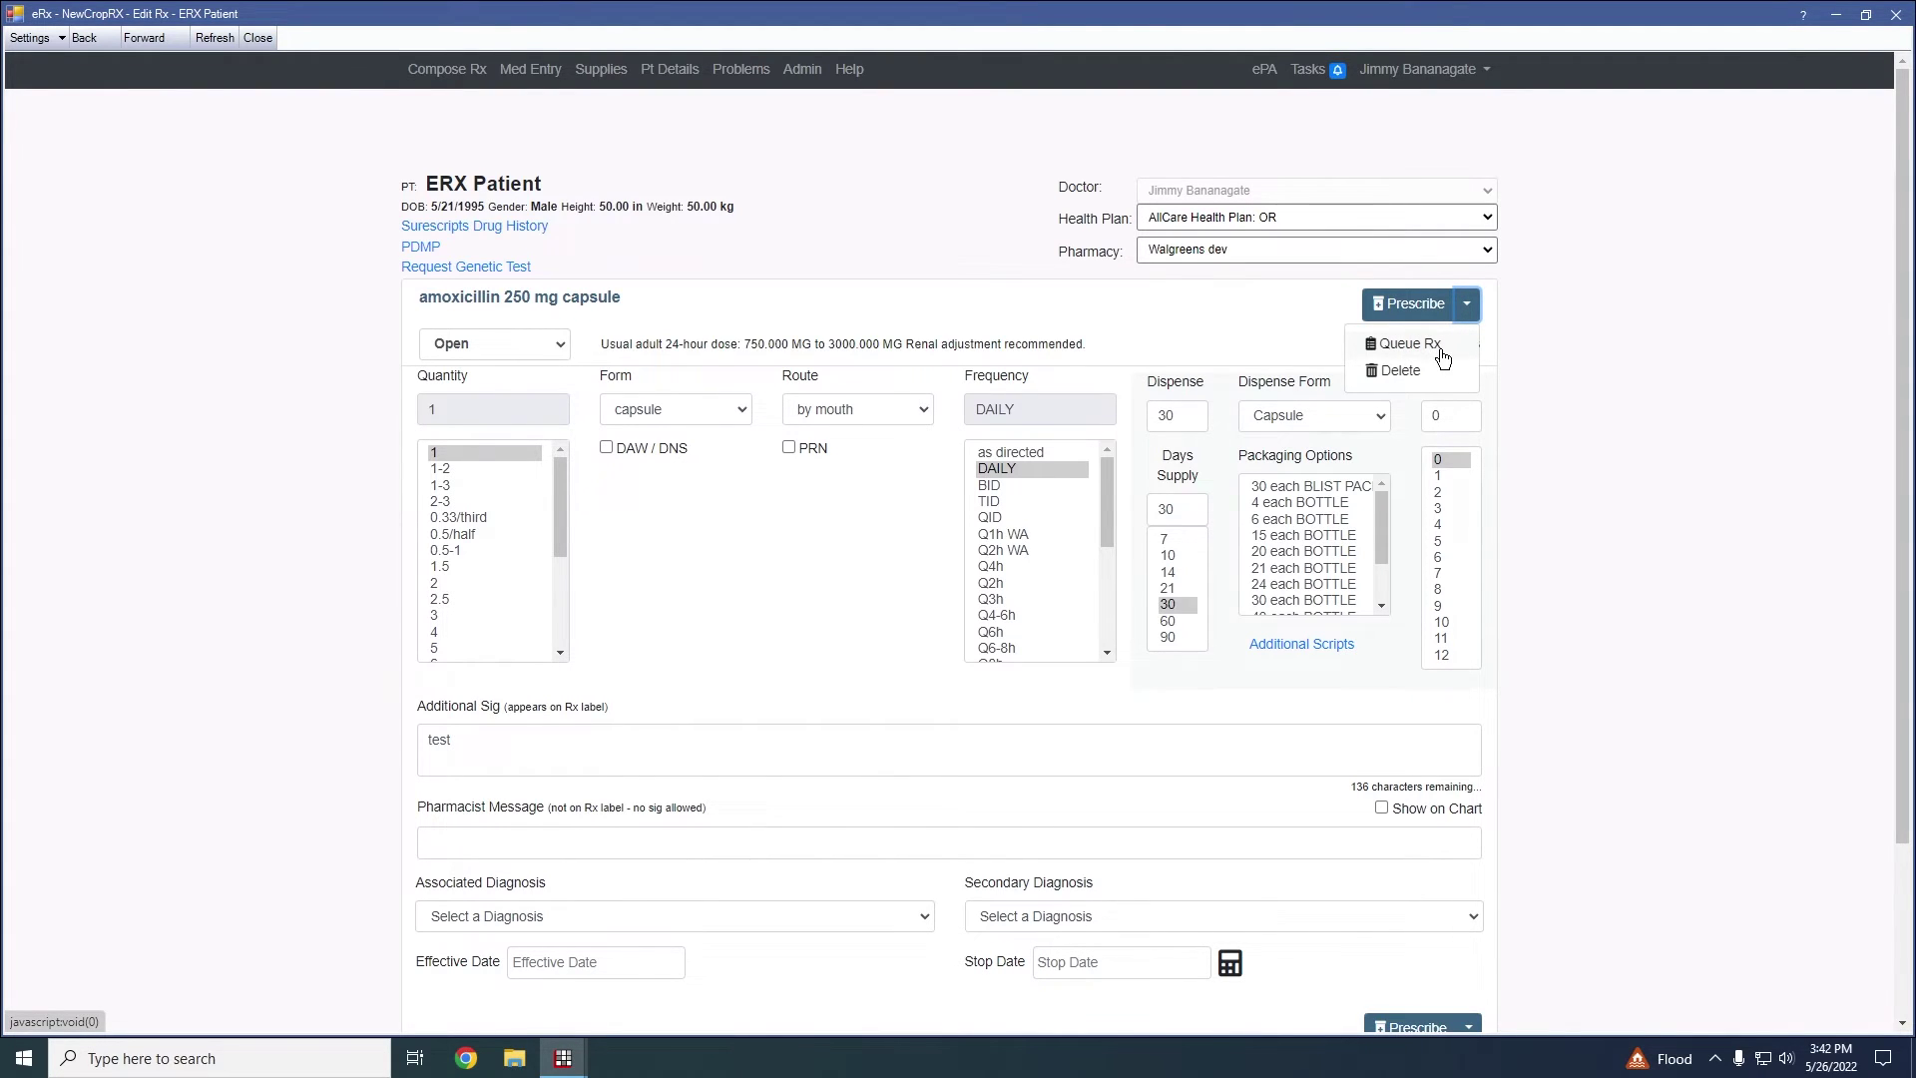
click(1263, 325)
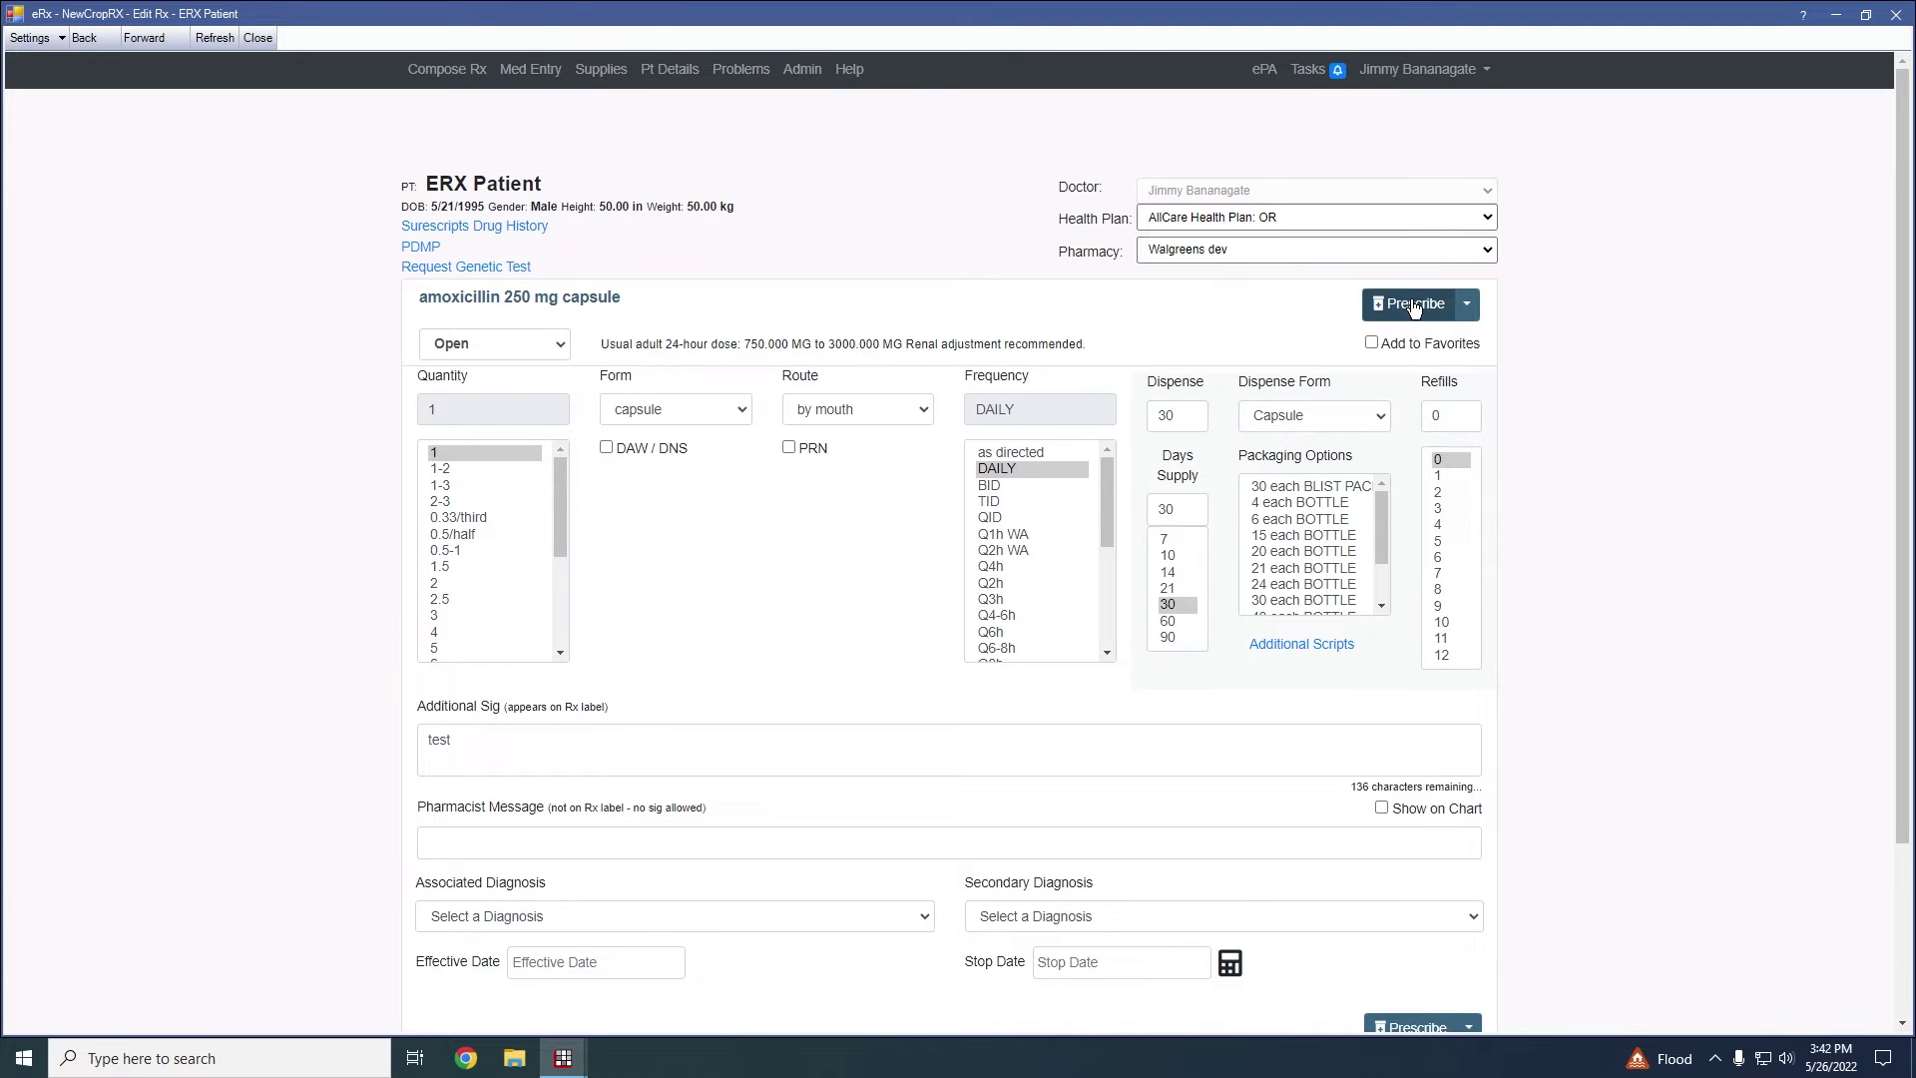
click(1466, 304)
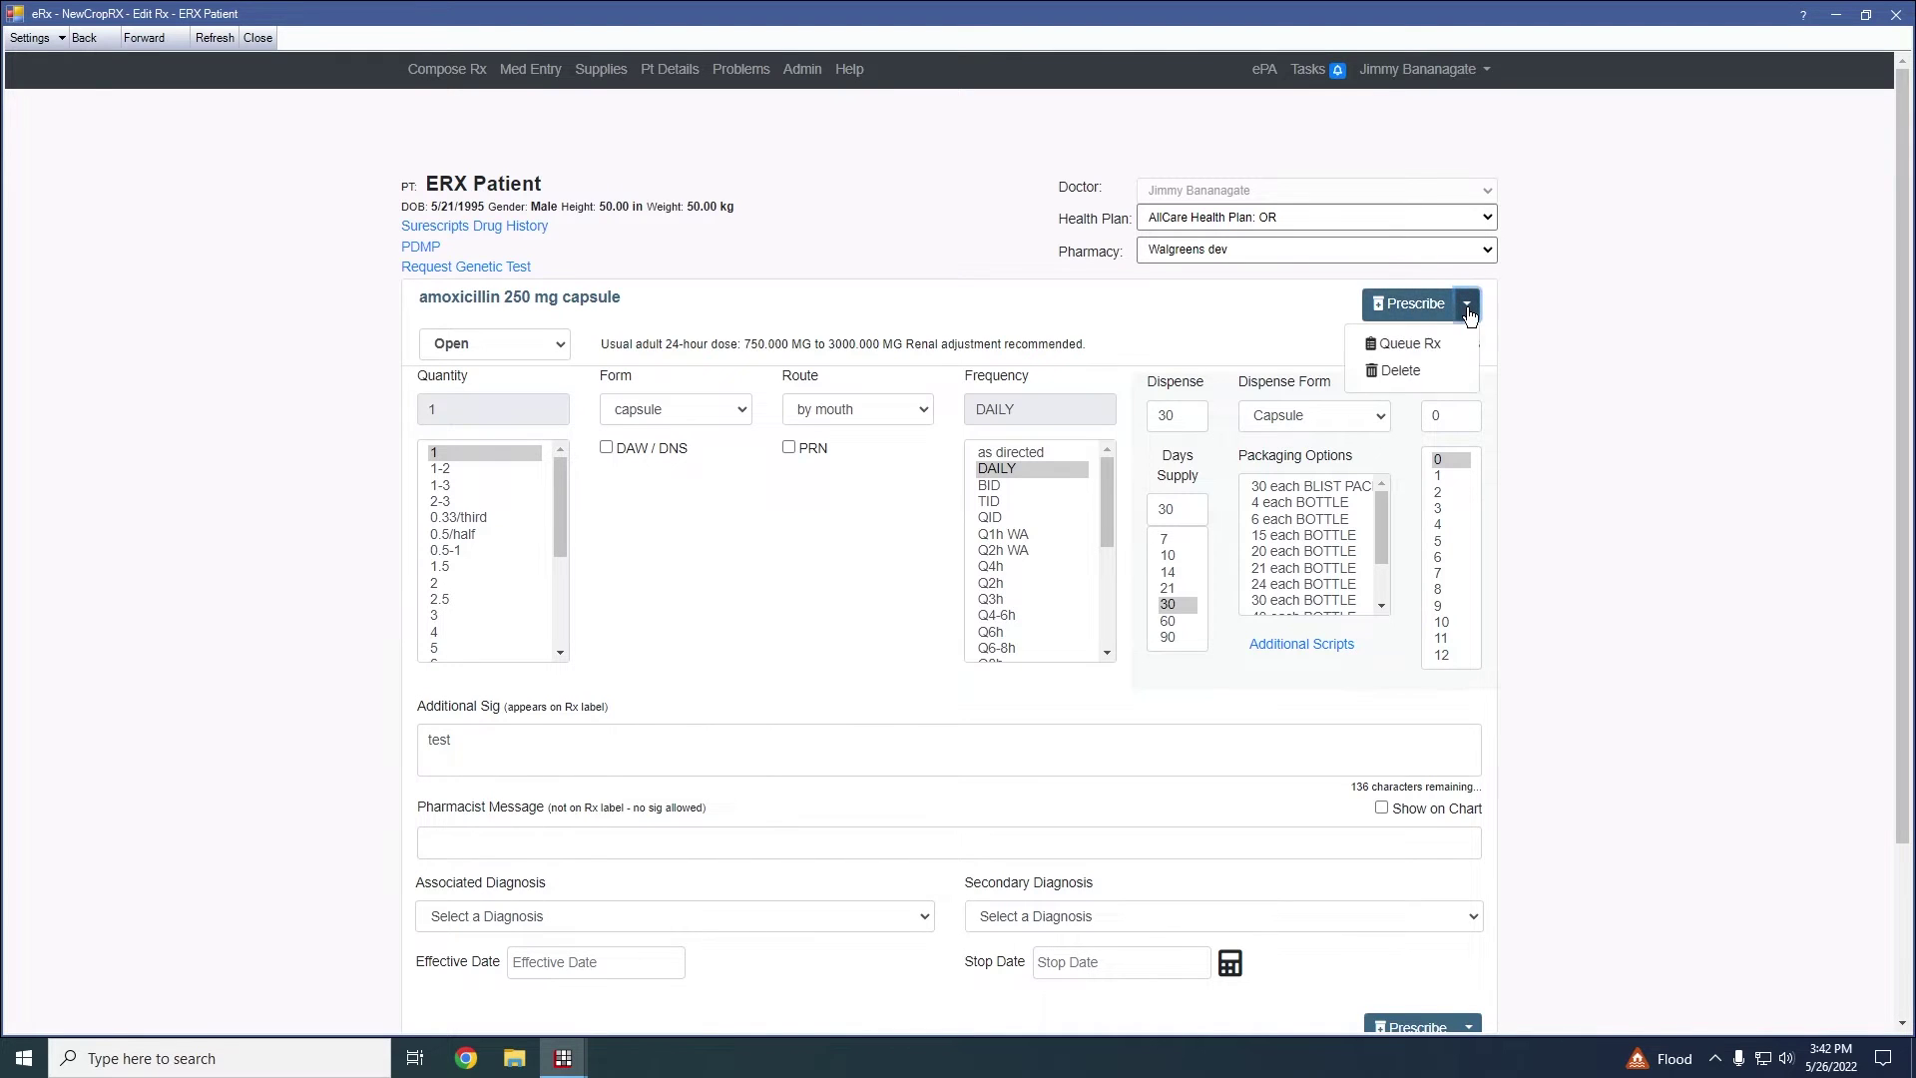
click(1421, 345)
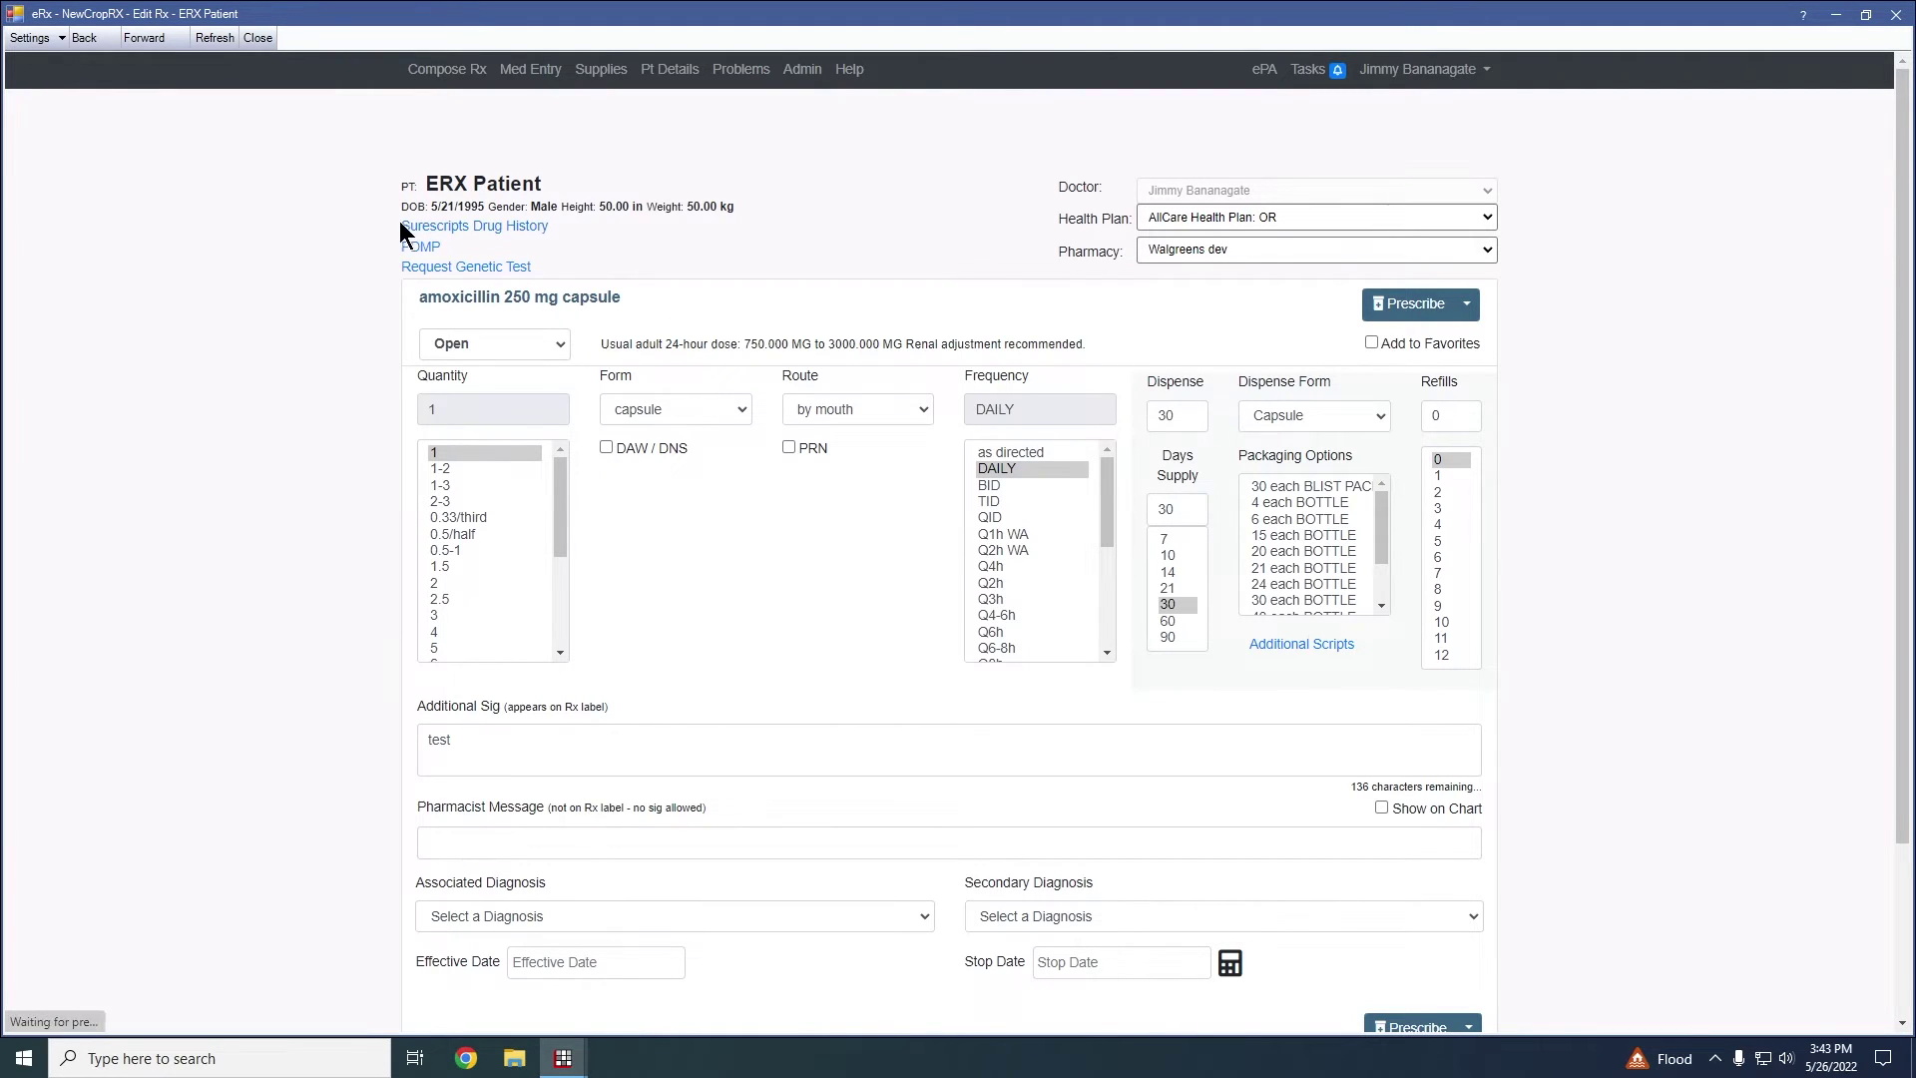
Edit the pending amoxicillin 250 mg capsule row and send it on with Prescribe
scroll(591, 196, down, 3)
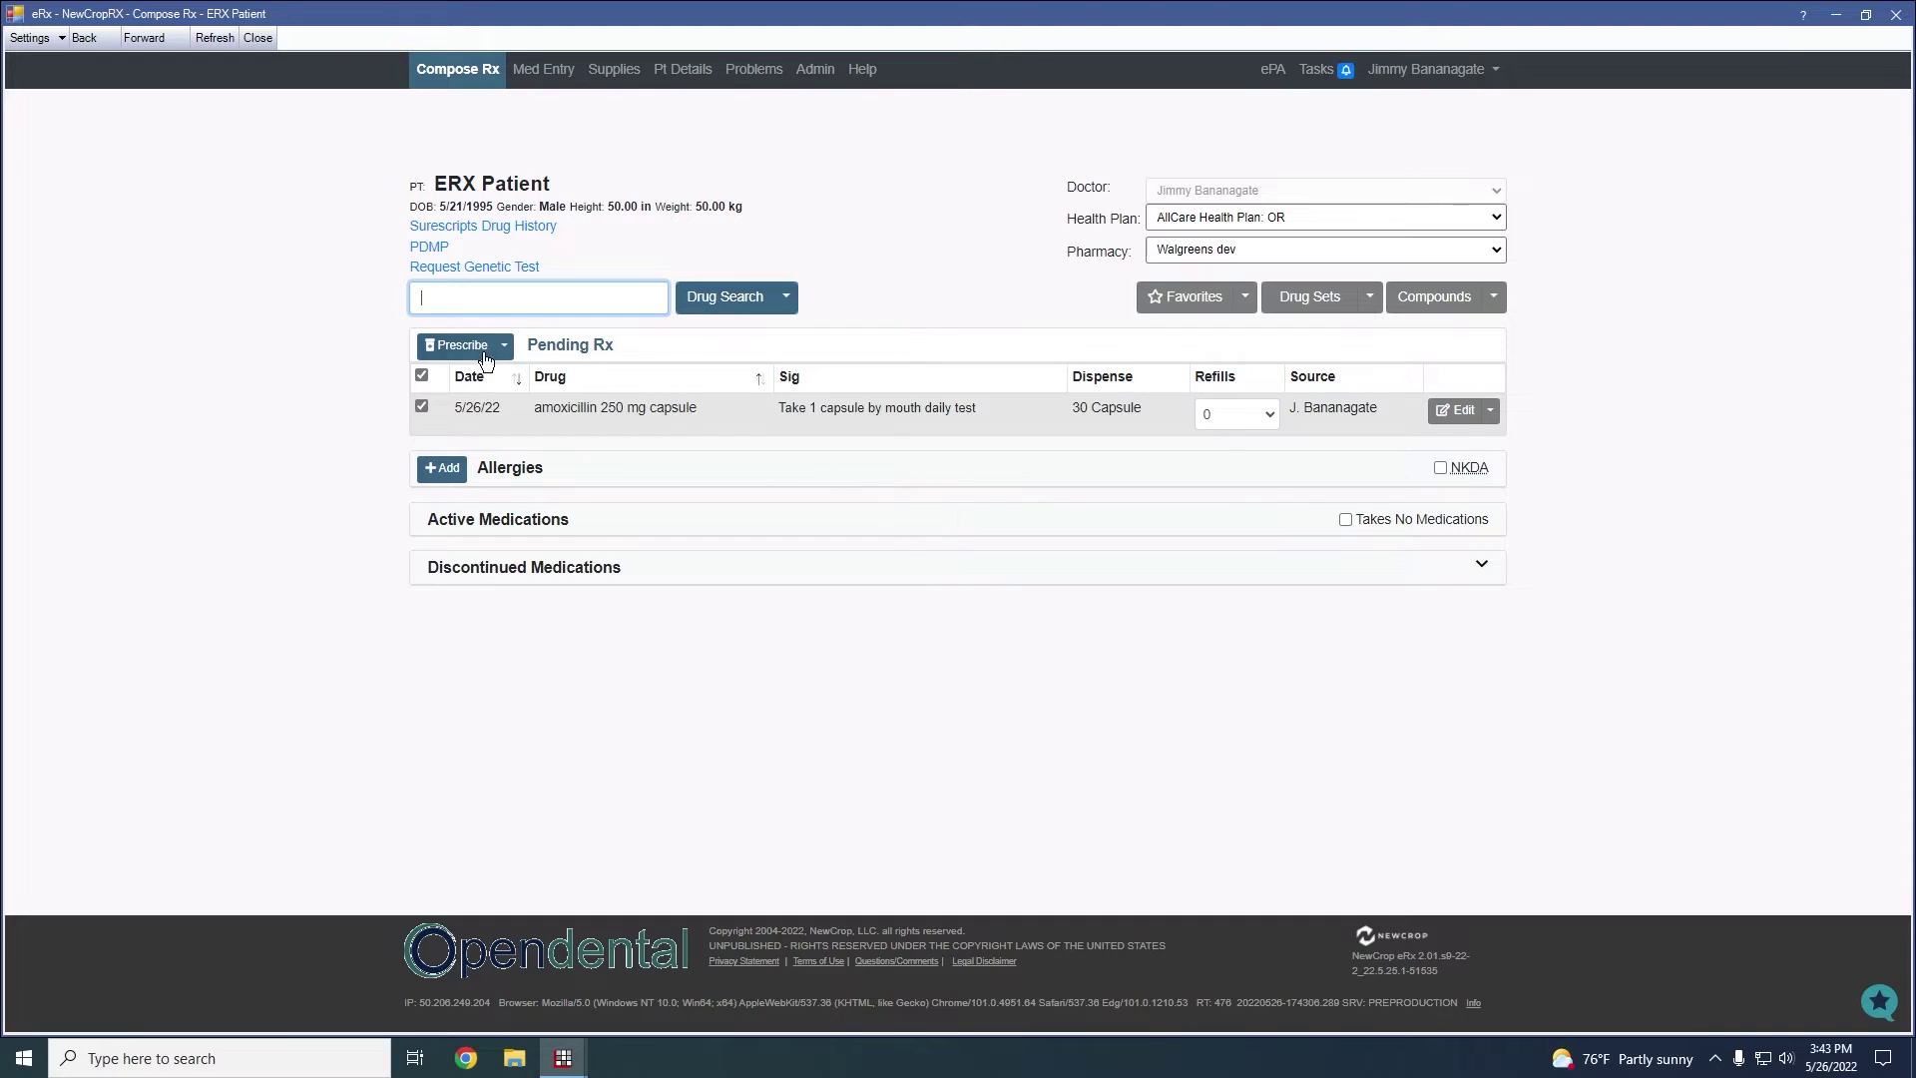
click(1472, 417)
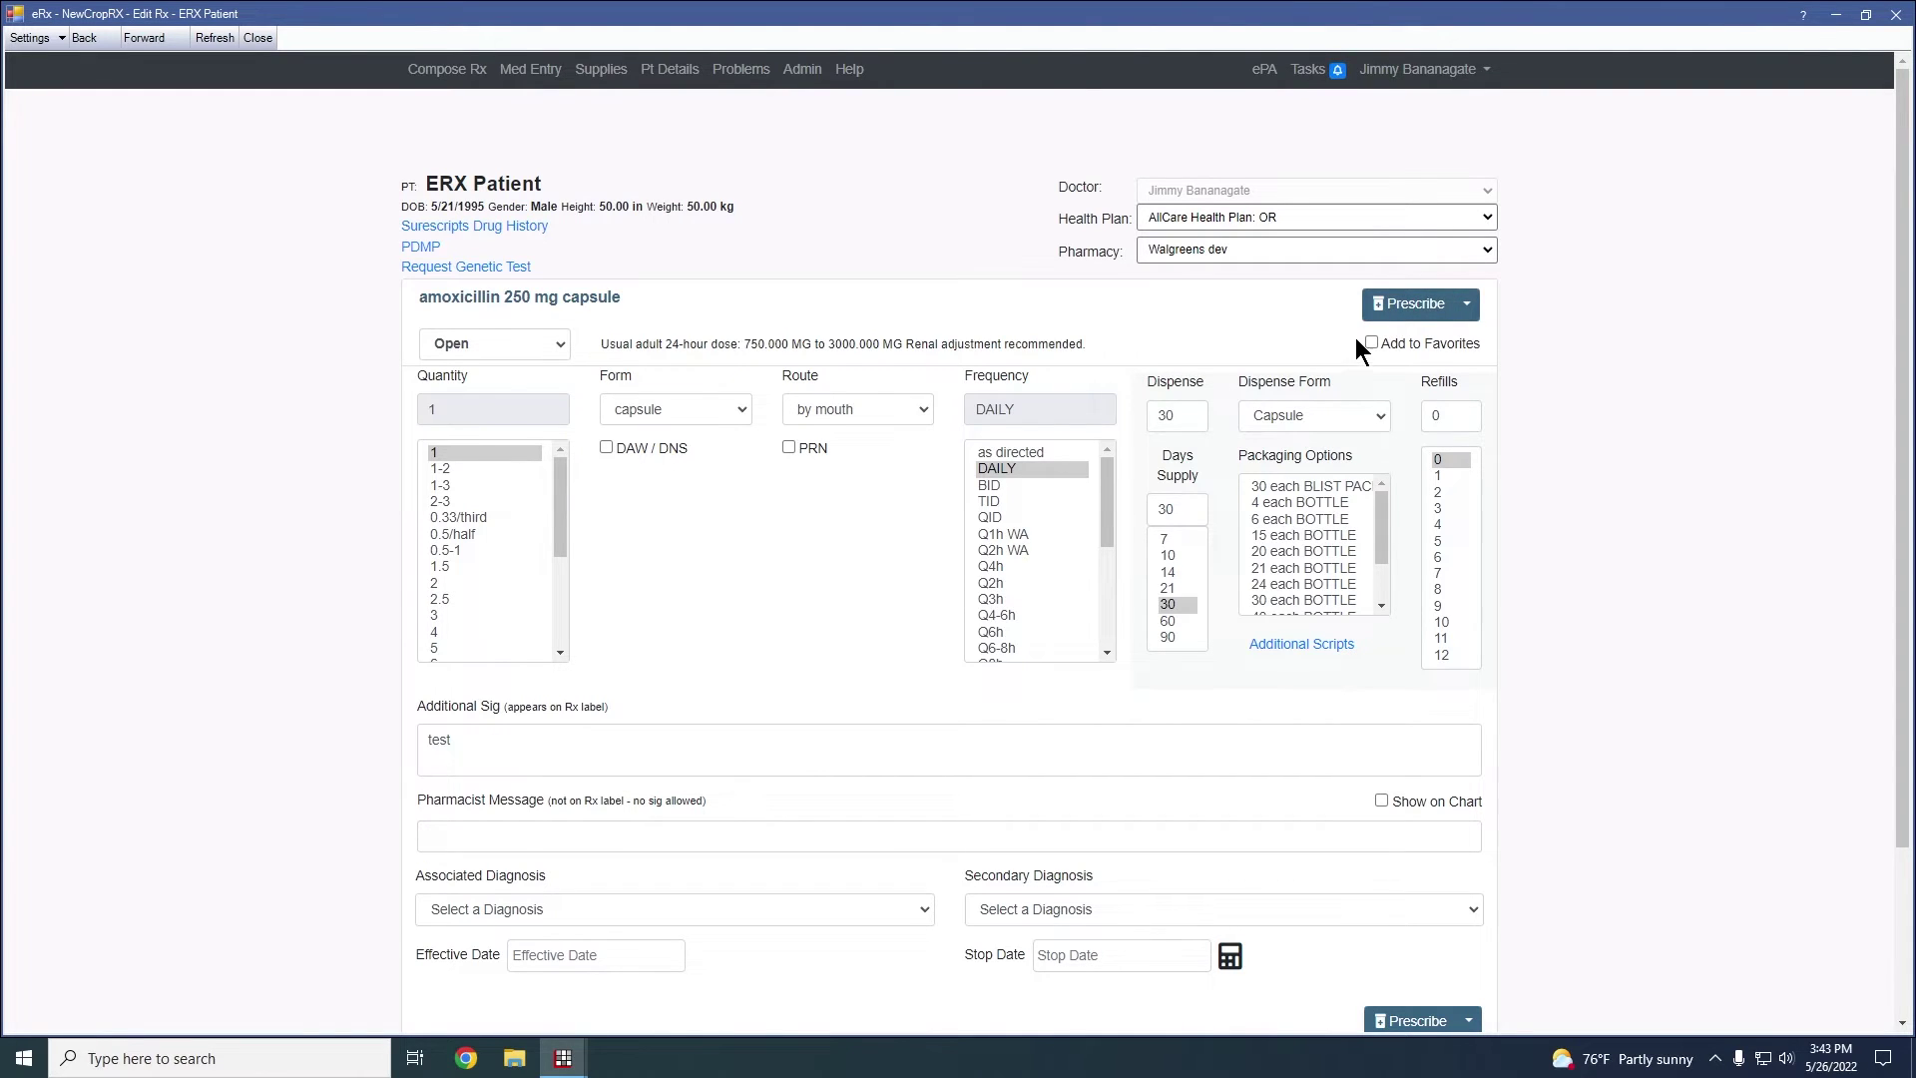
click(1411, 309)
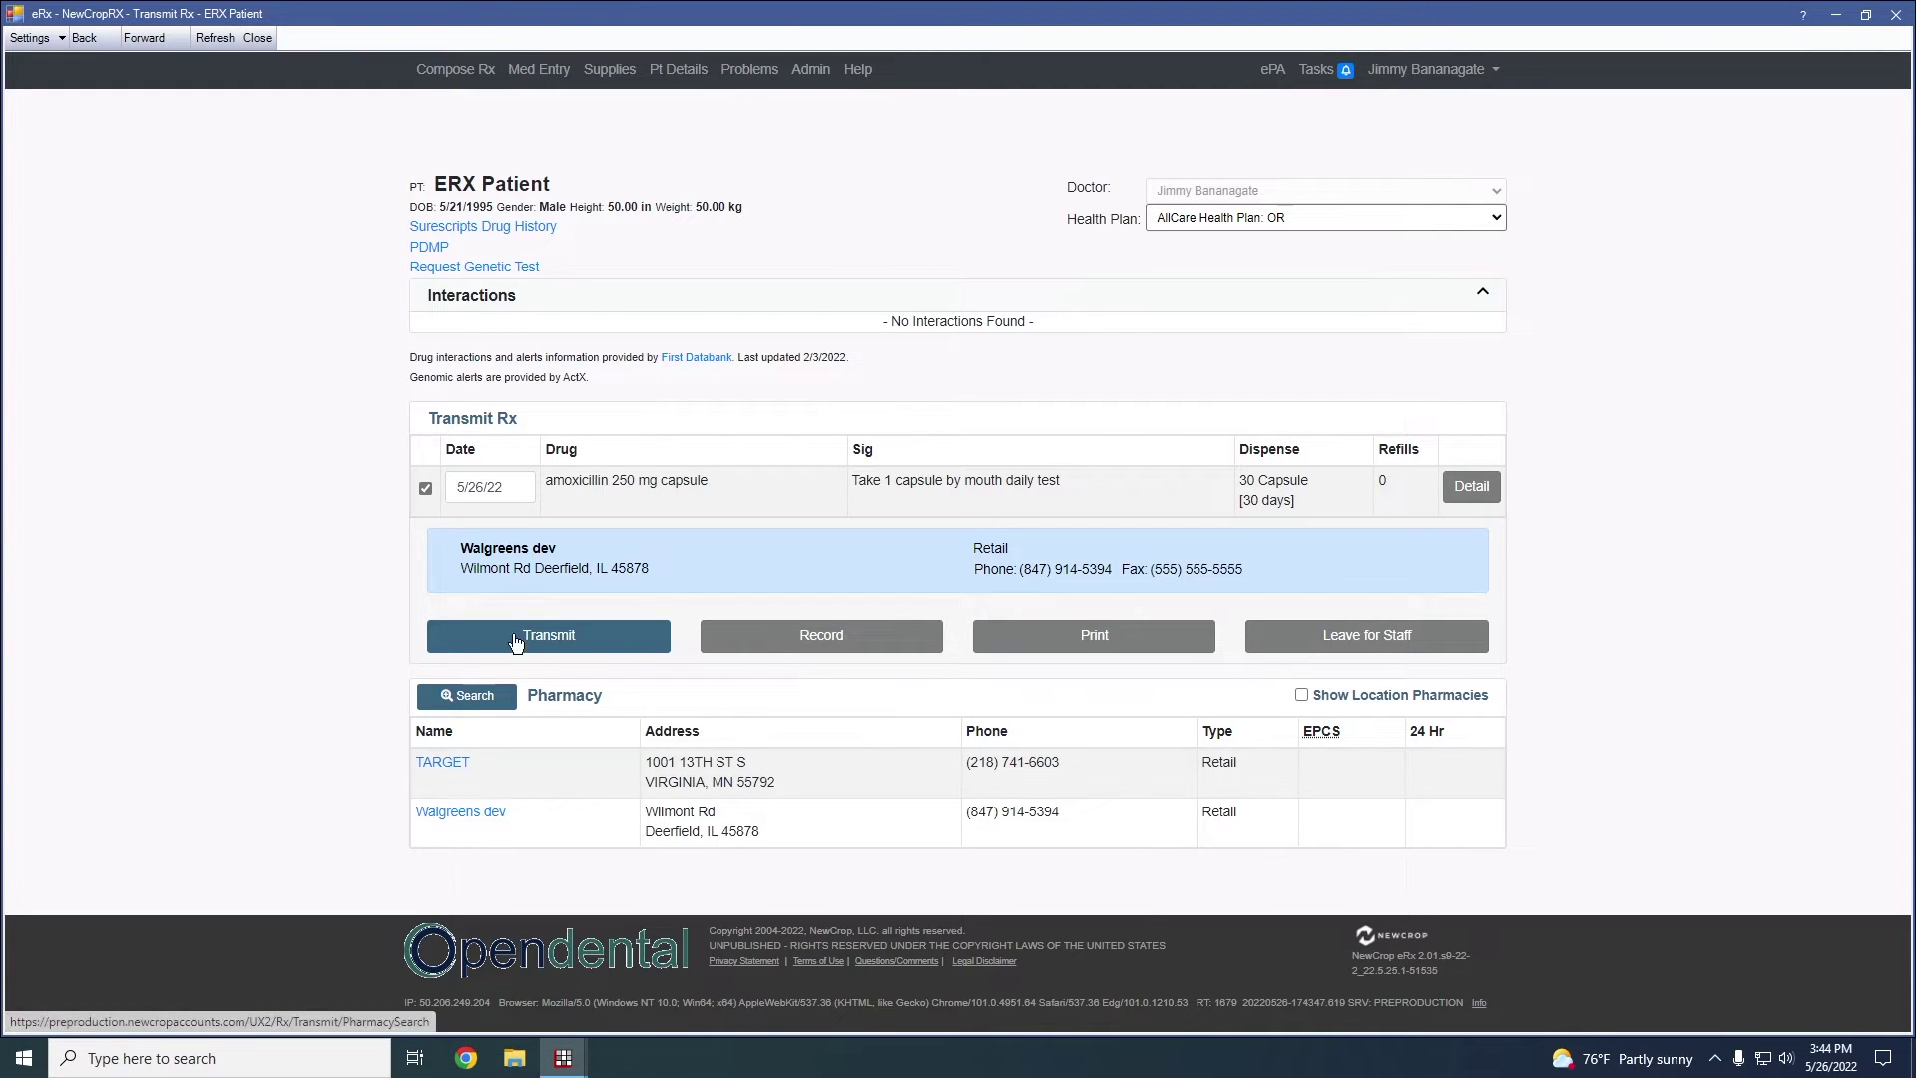
Make TARGET in Virginia, MN the amoxicillin prescription's pharmacy instead of Walgreens dev
drag(460, 548, 529, 542)
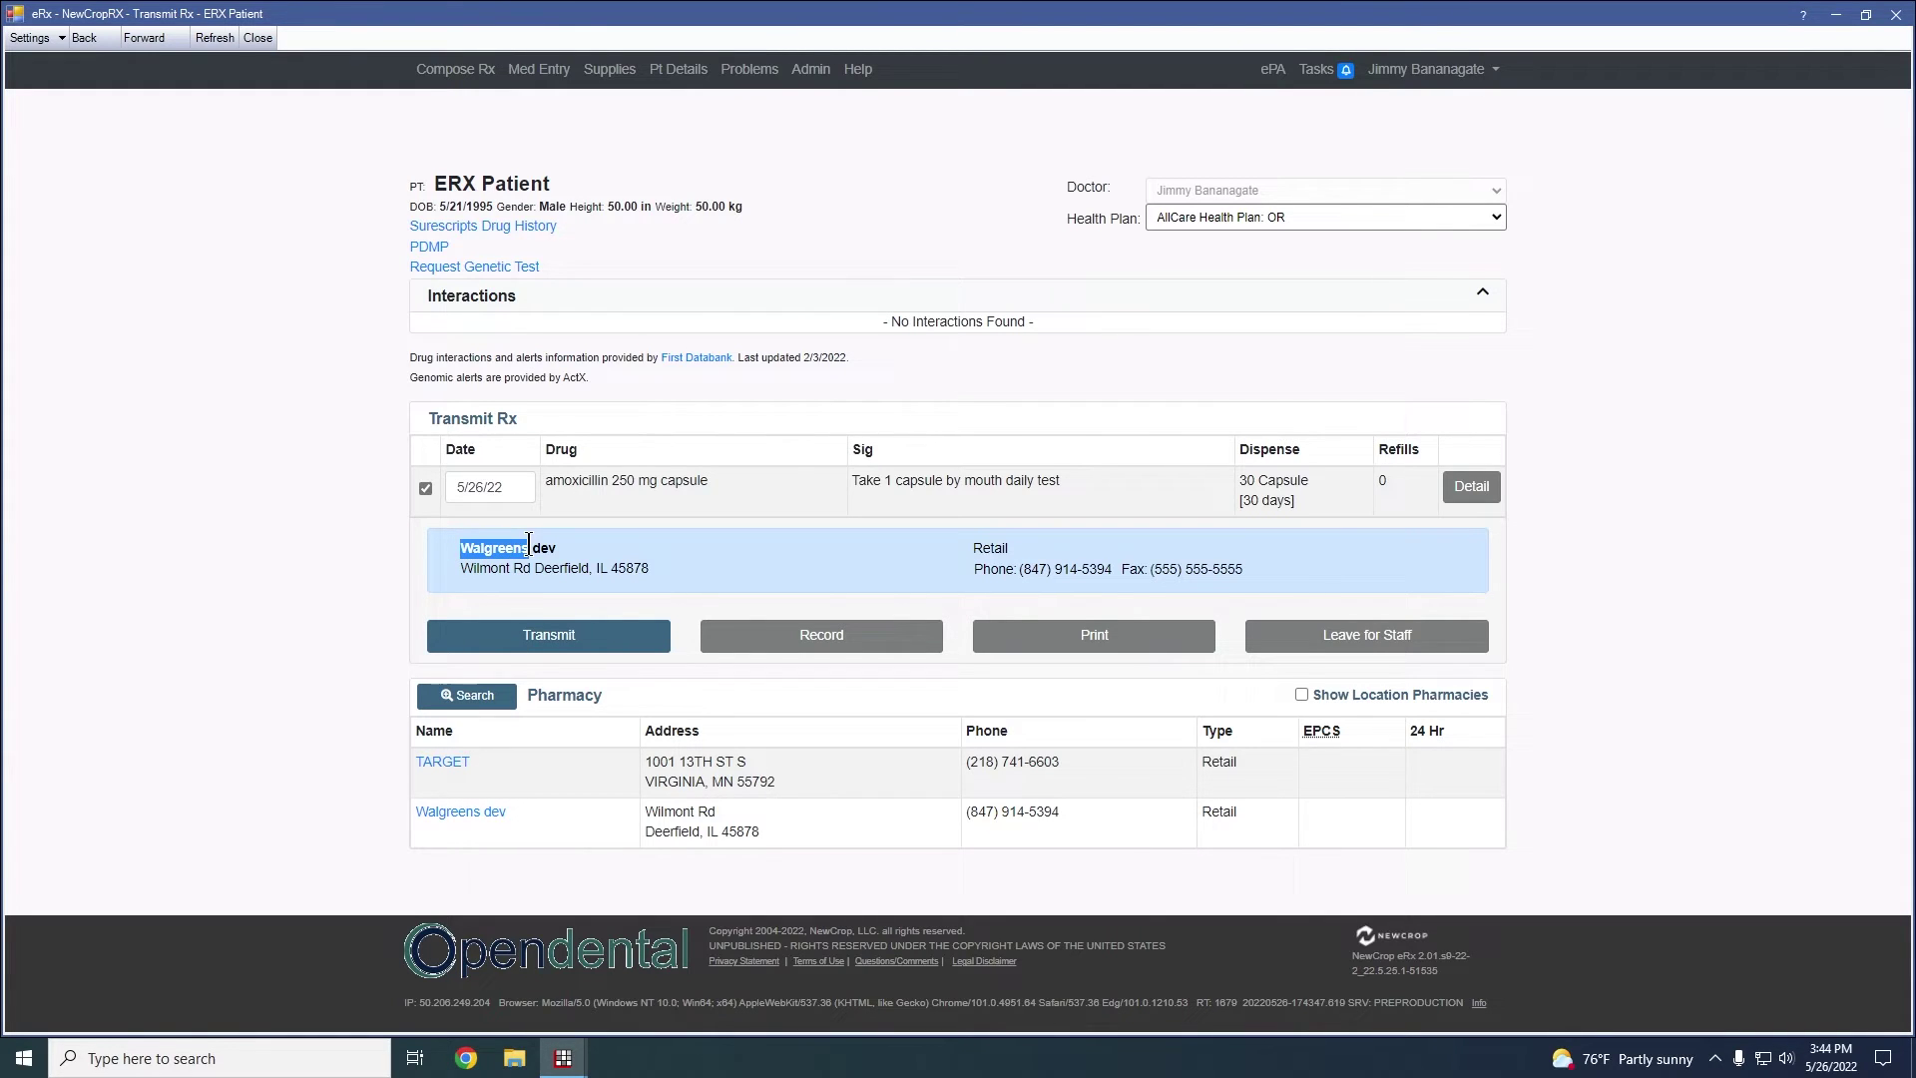
click(449, 764)
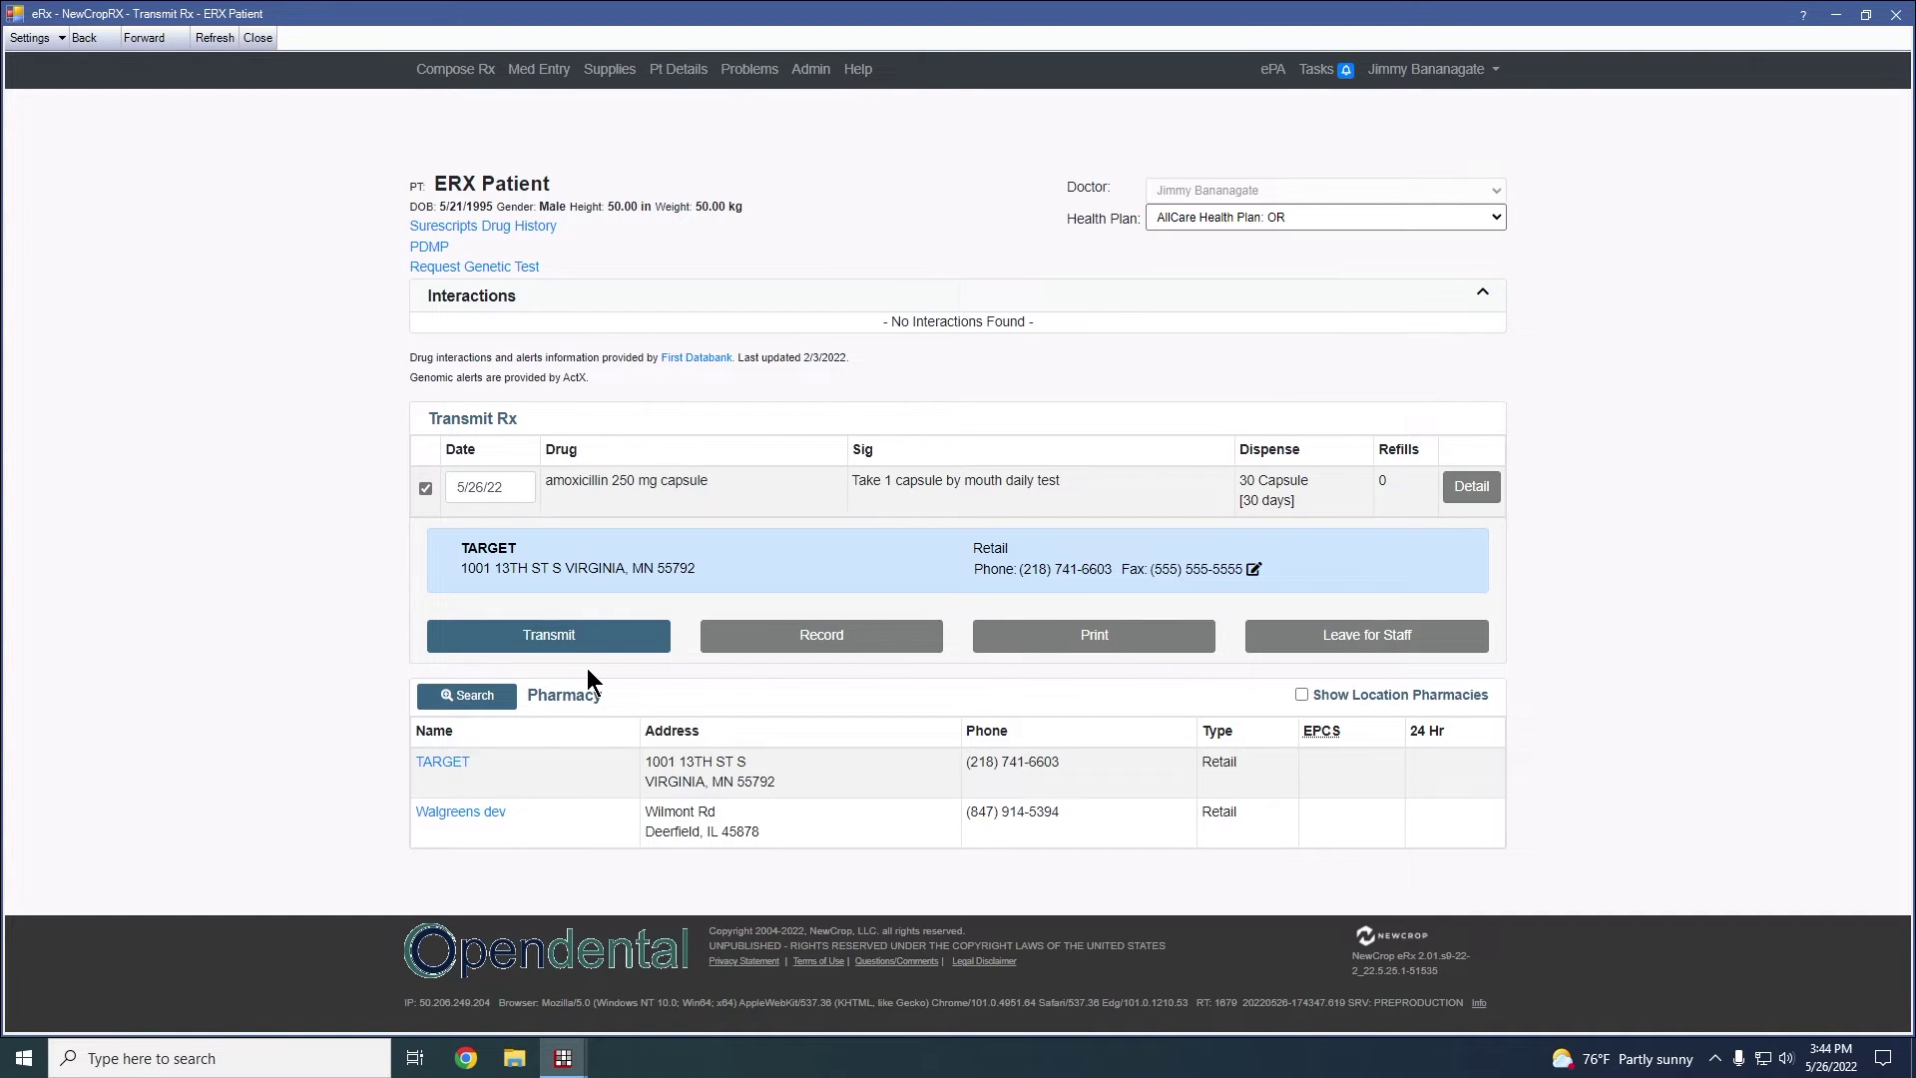
Return to ERX Patient's Compose Rx page and expand, then collapse, Discontinued Medications
click(477, 80)
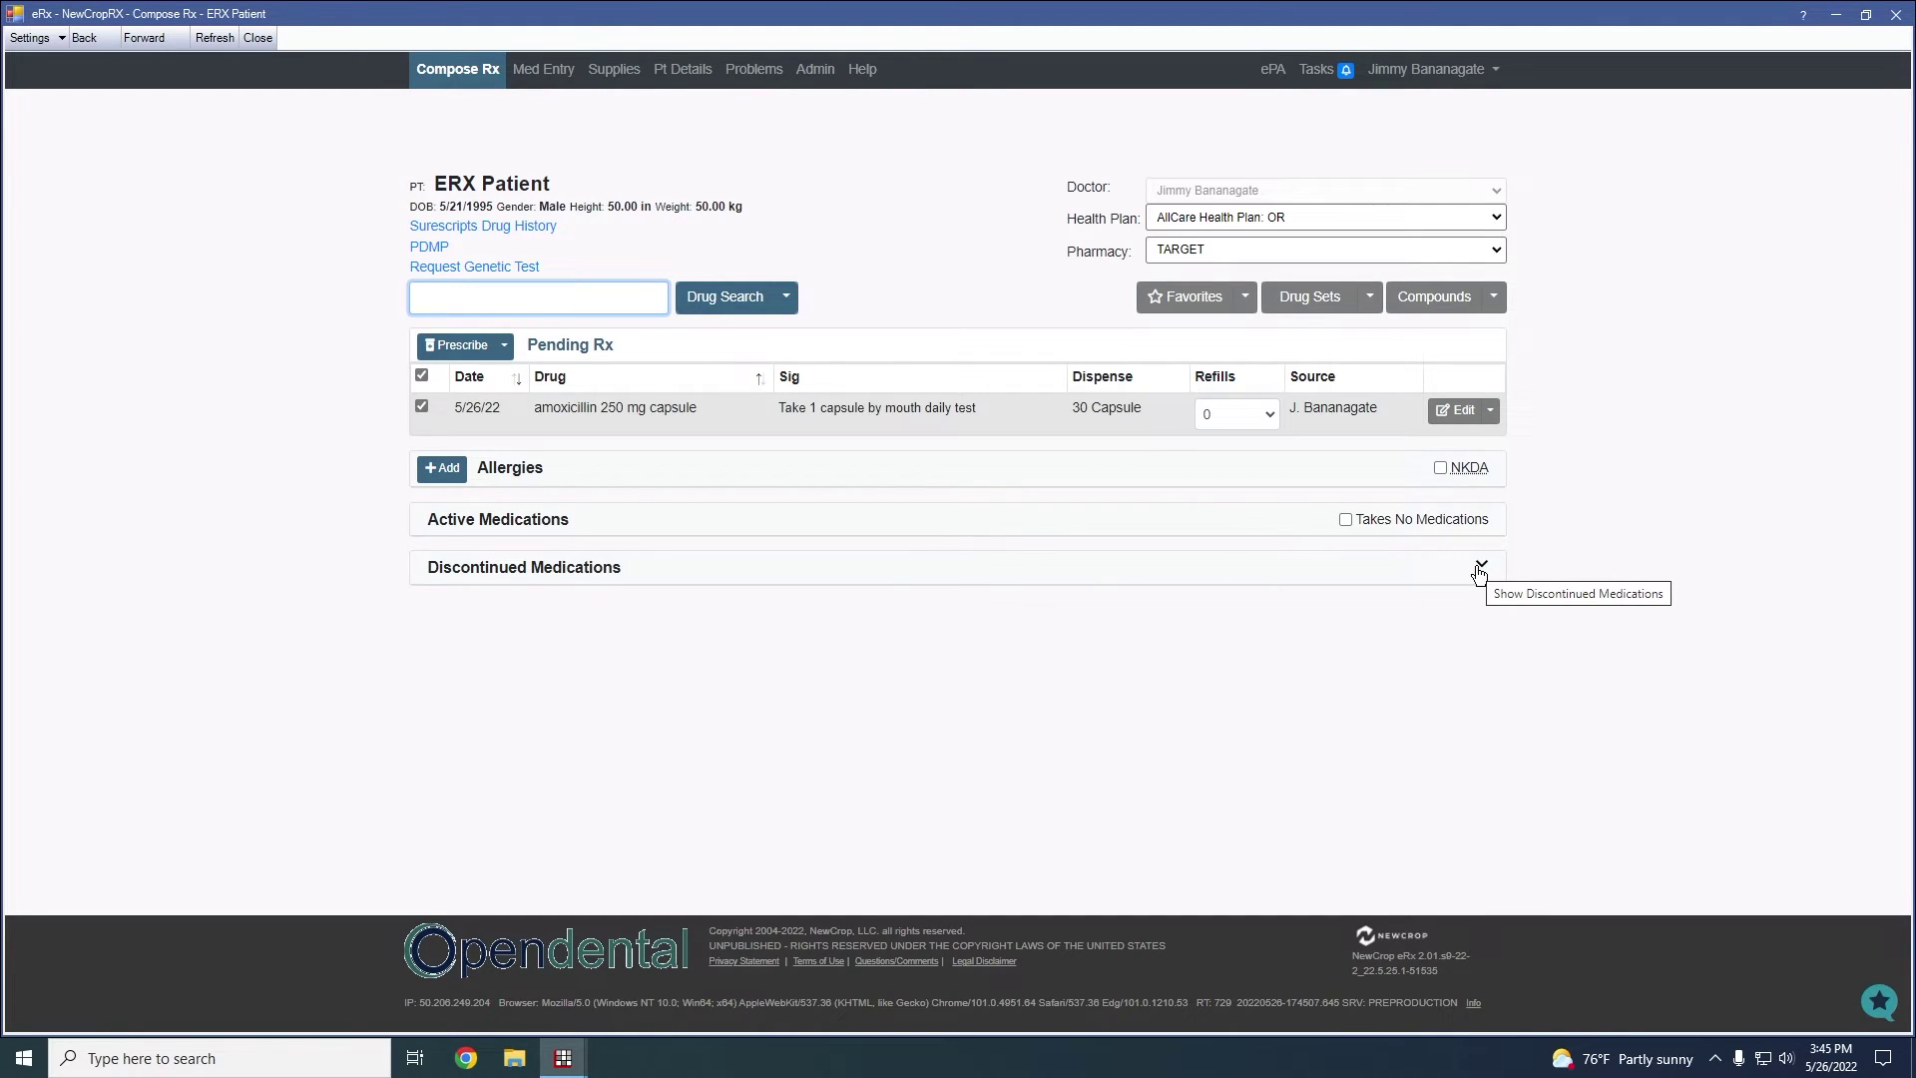
click(445, 524)
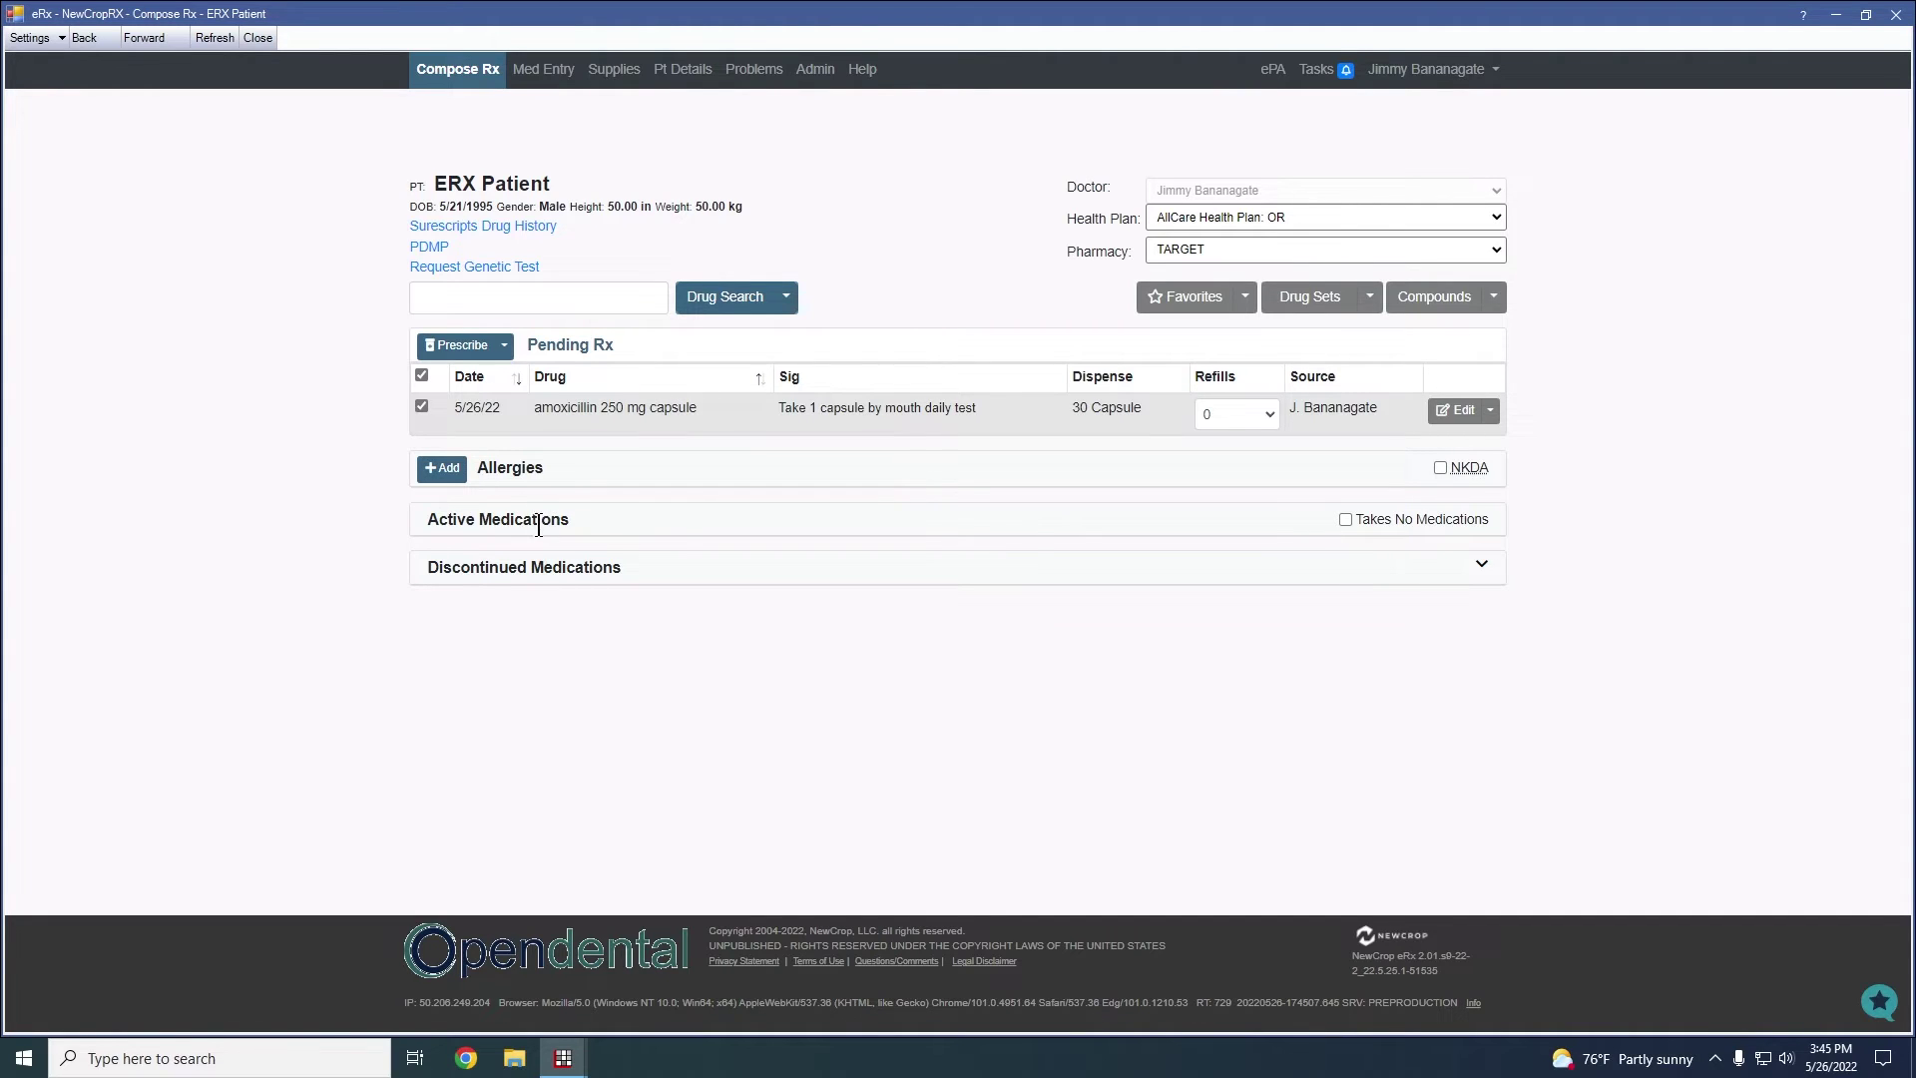
click(1483, 567)
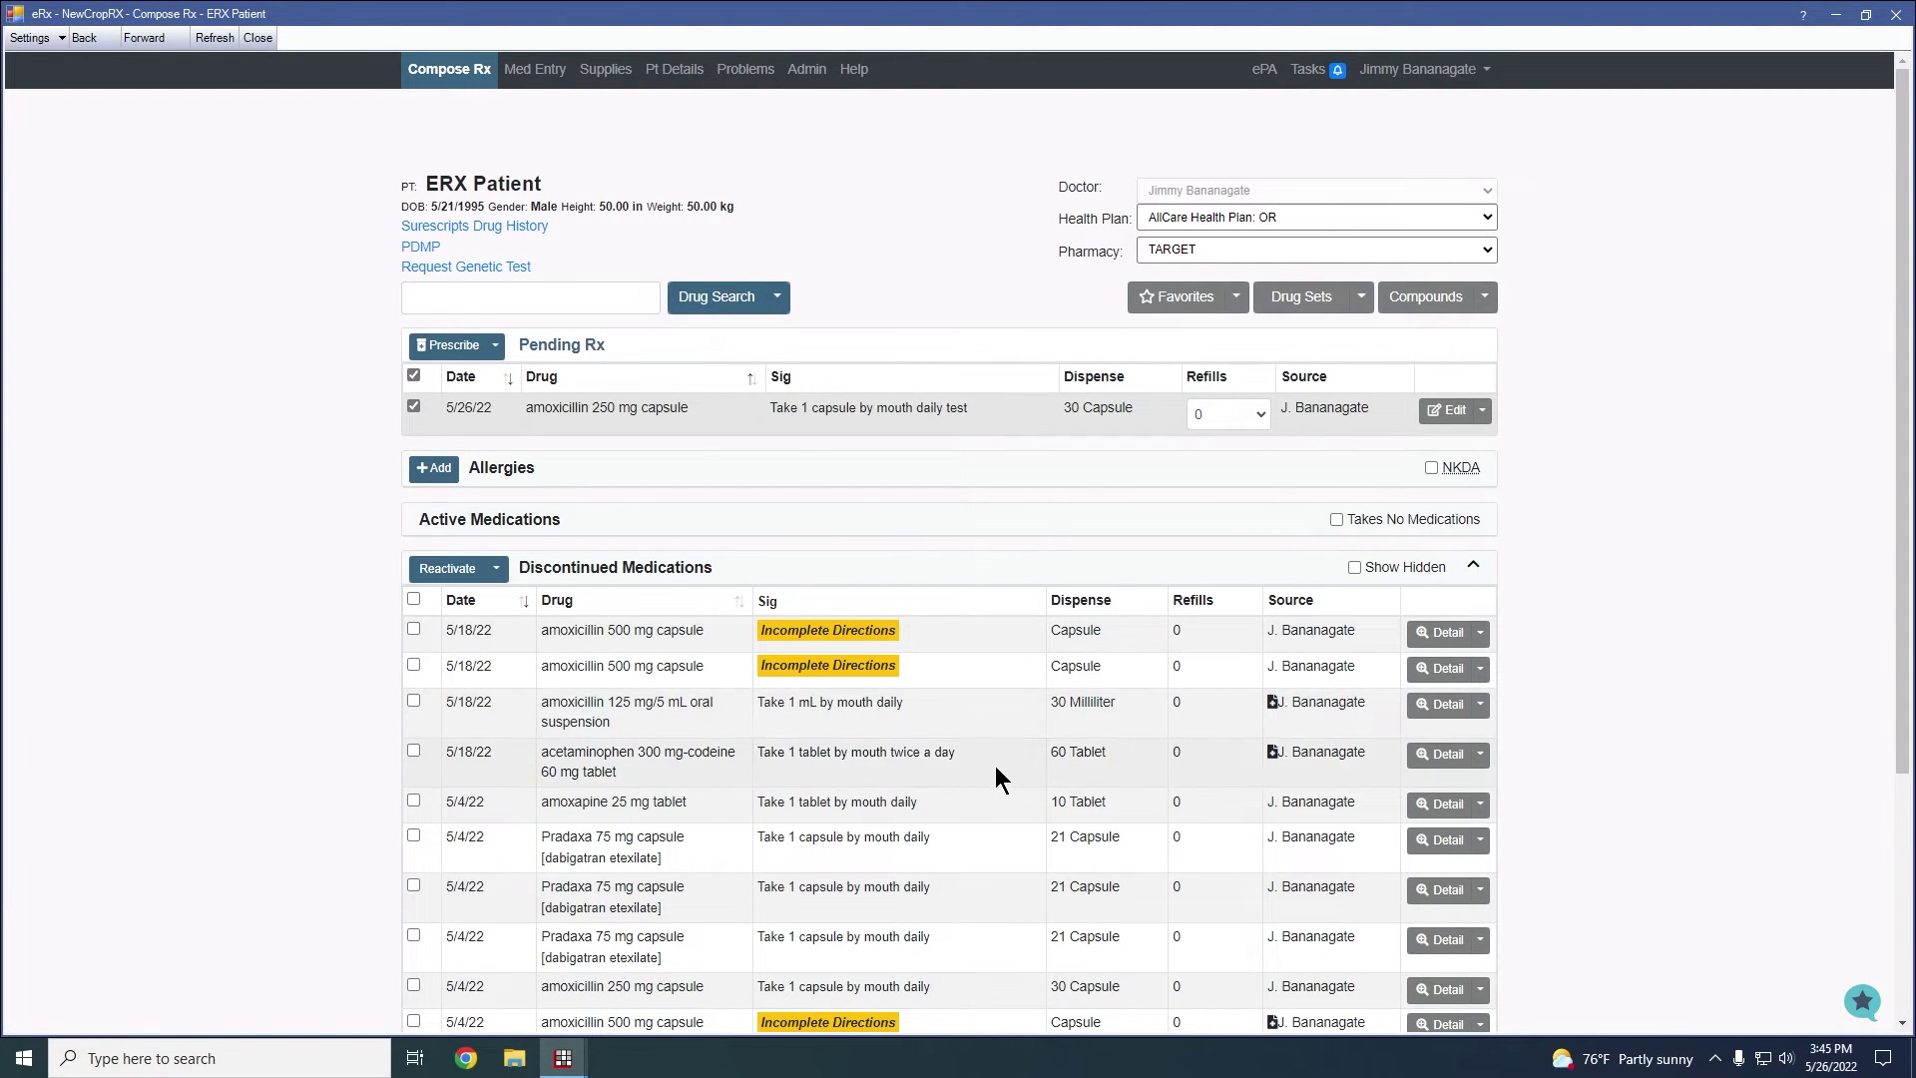
scroll(998, 774, down, 3)
scroll(956, 761, up, 2)
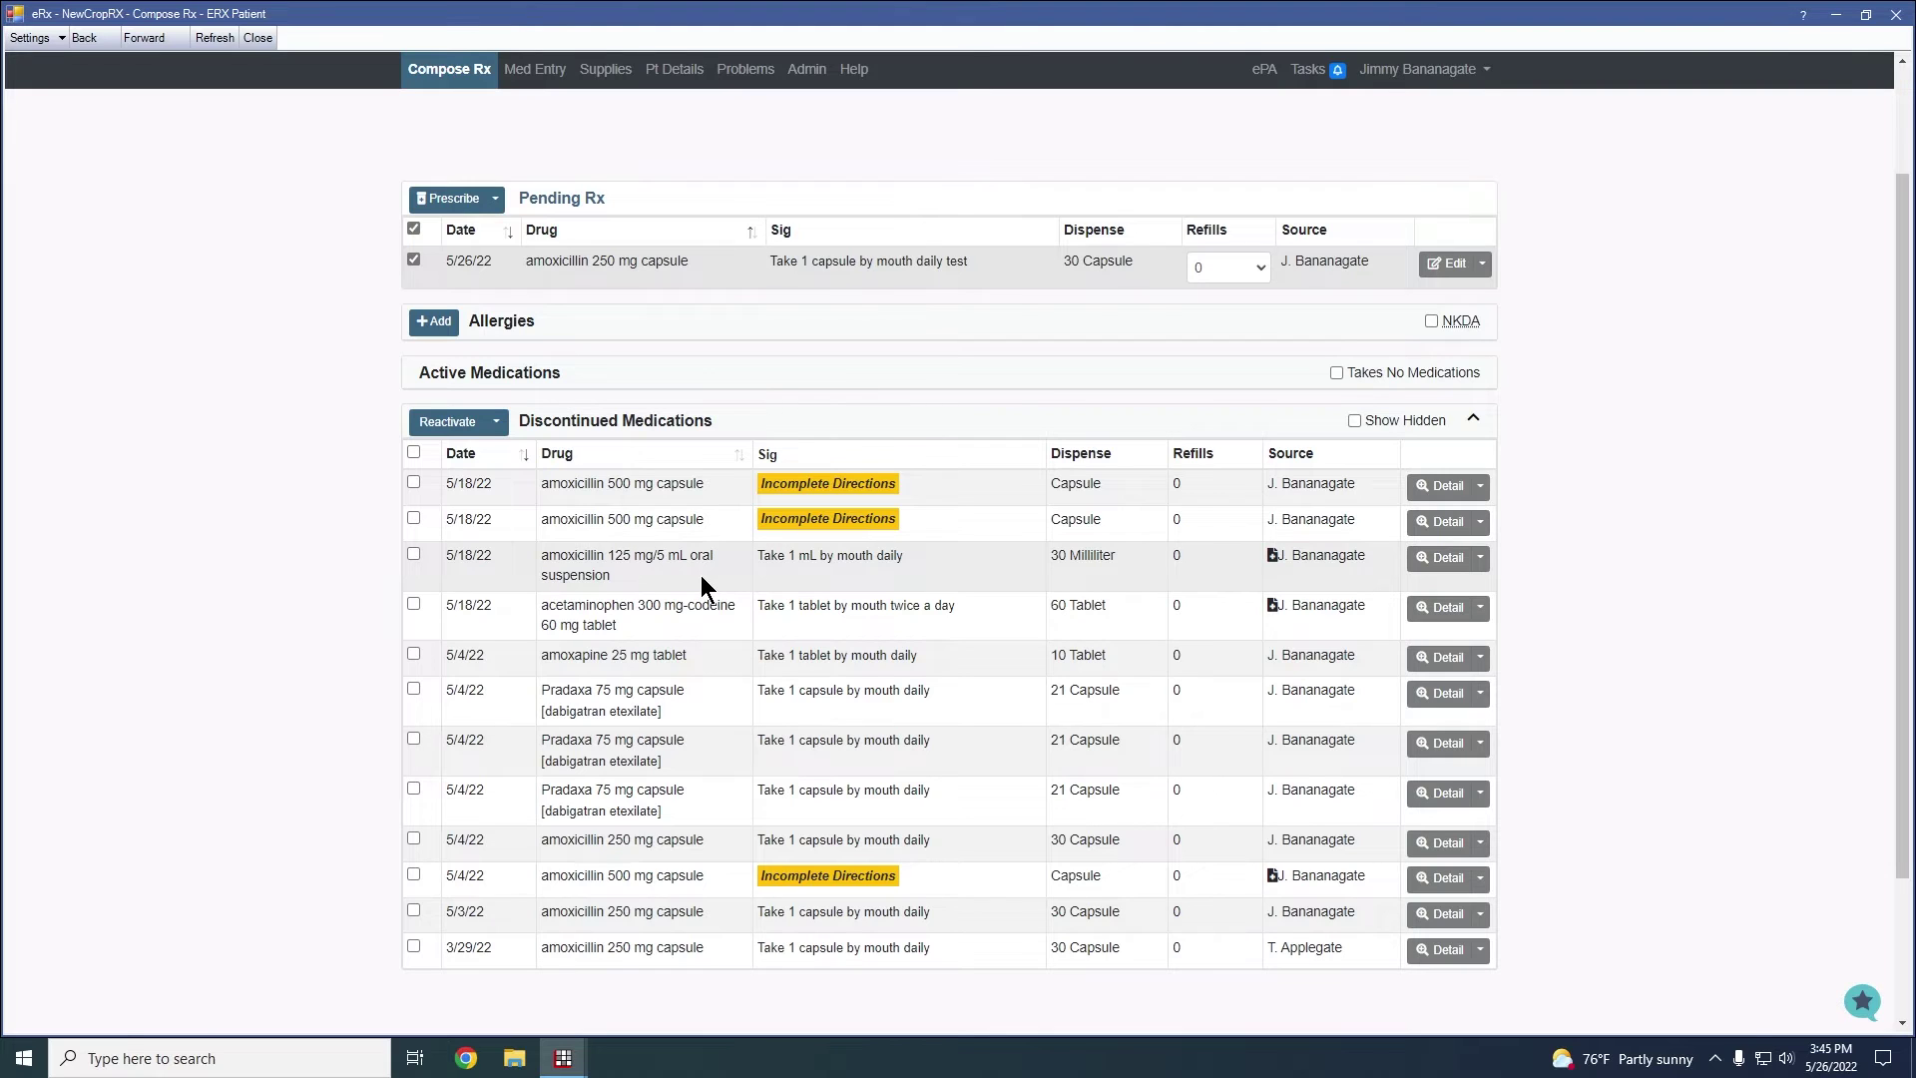
click(1473, 419)
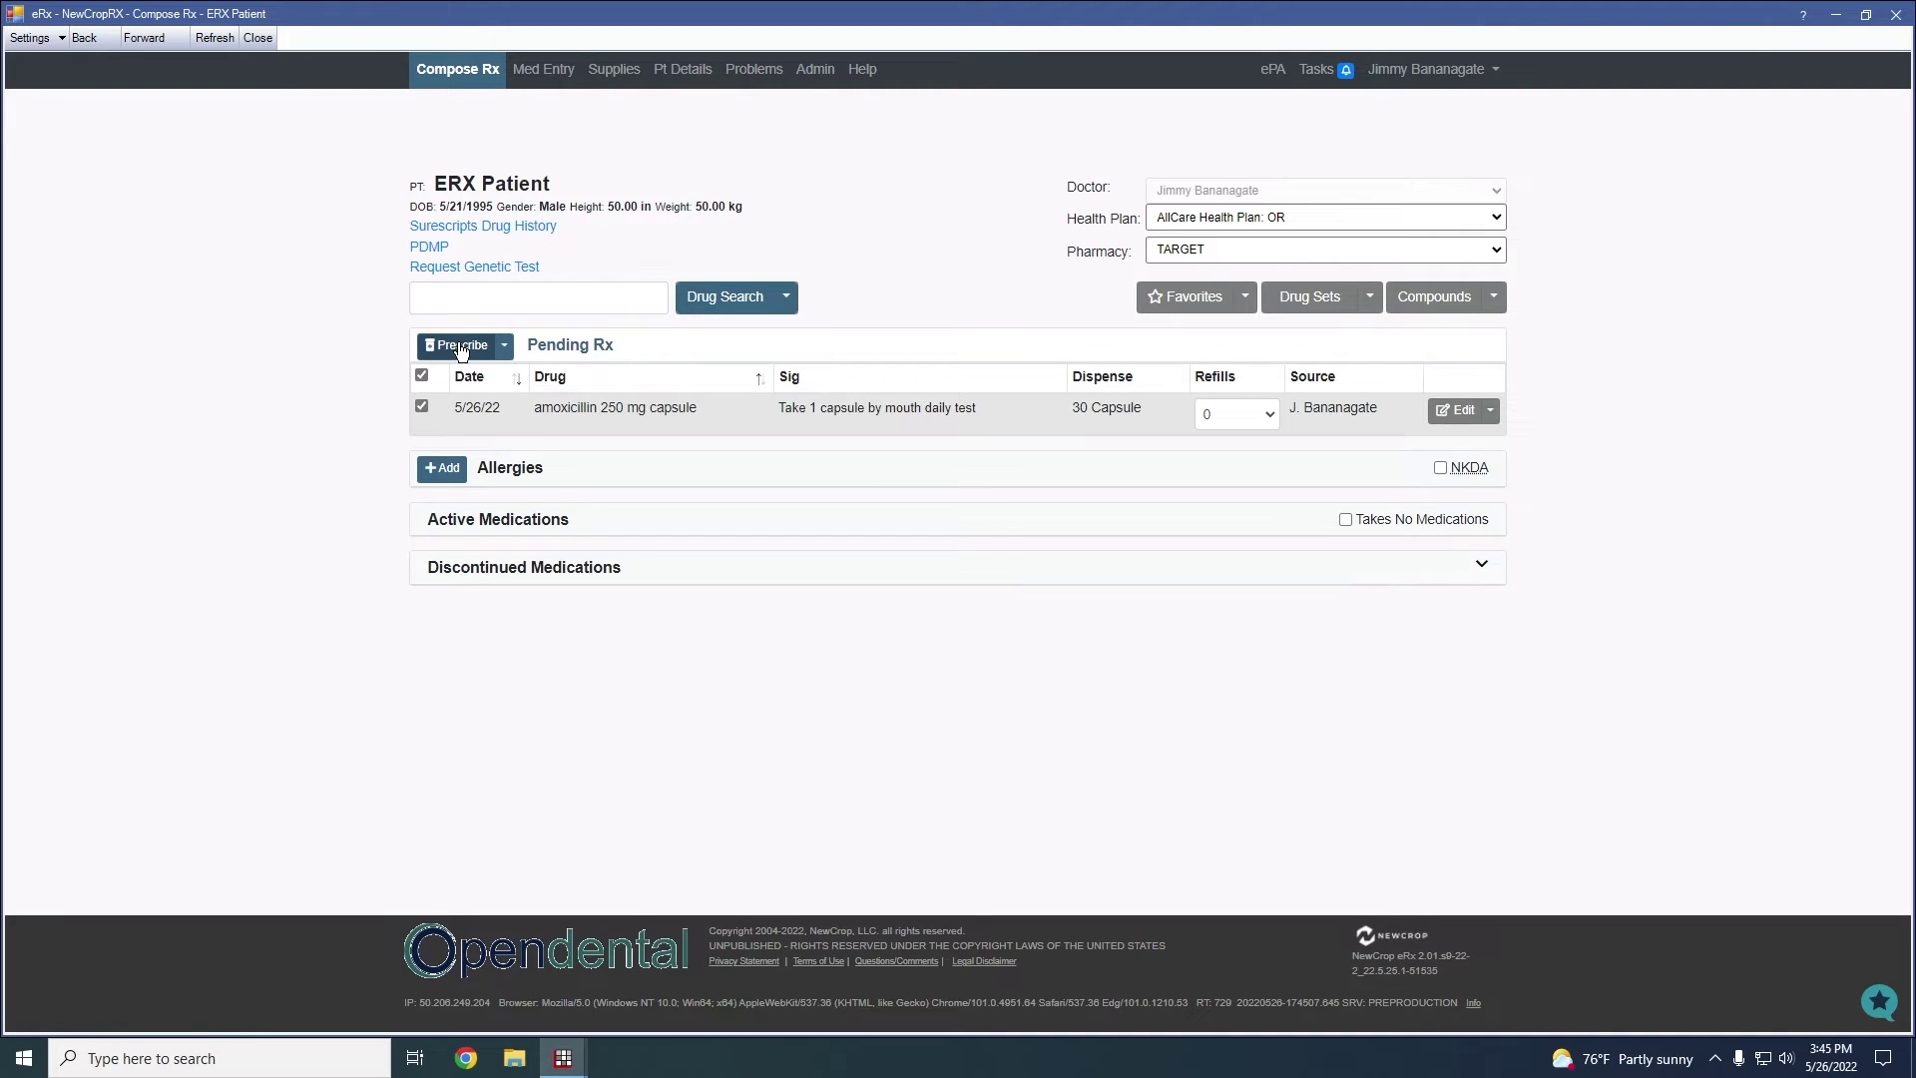
Prescribe the pending amoxicillin 250 mg capsule and record it without transmitting
click(455, 349)
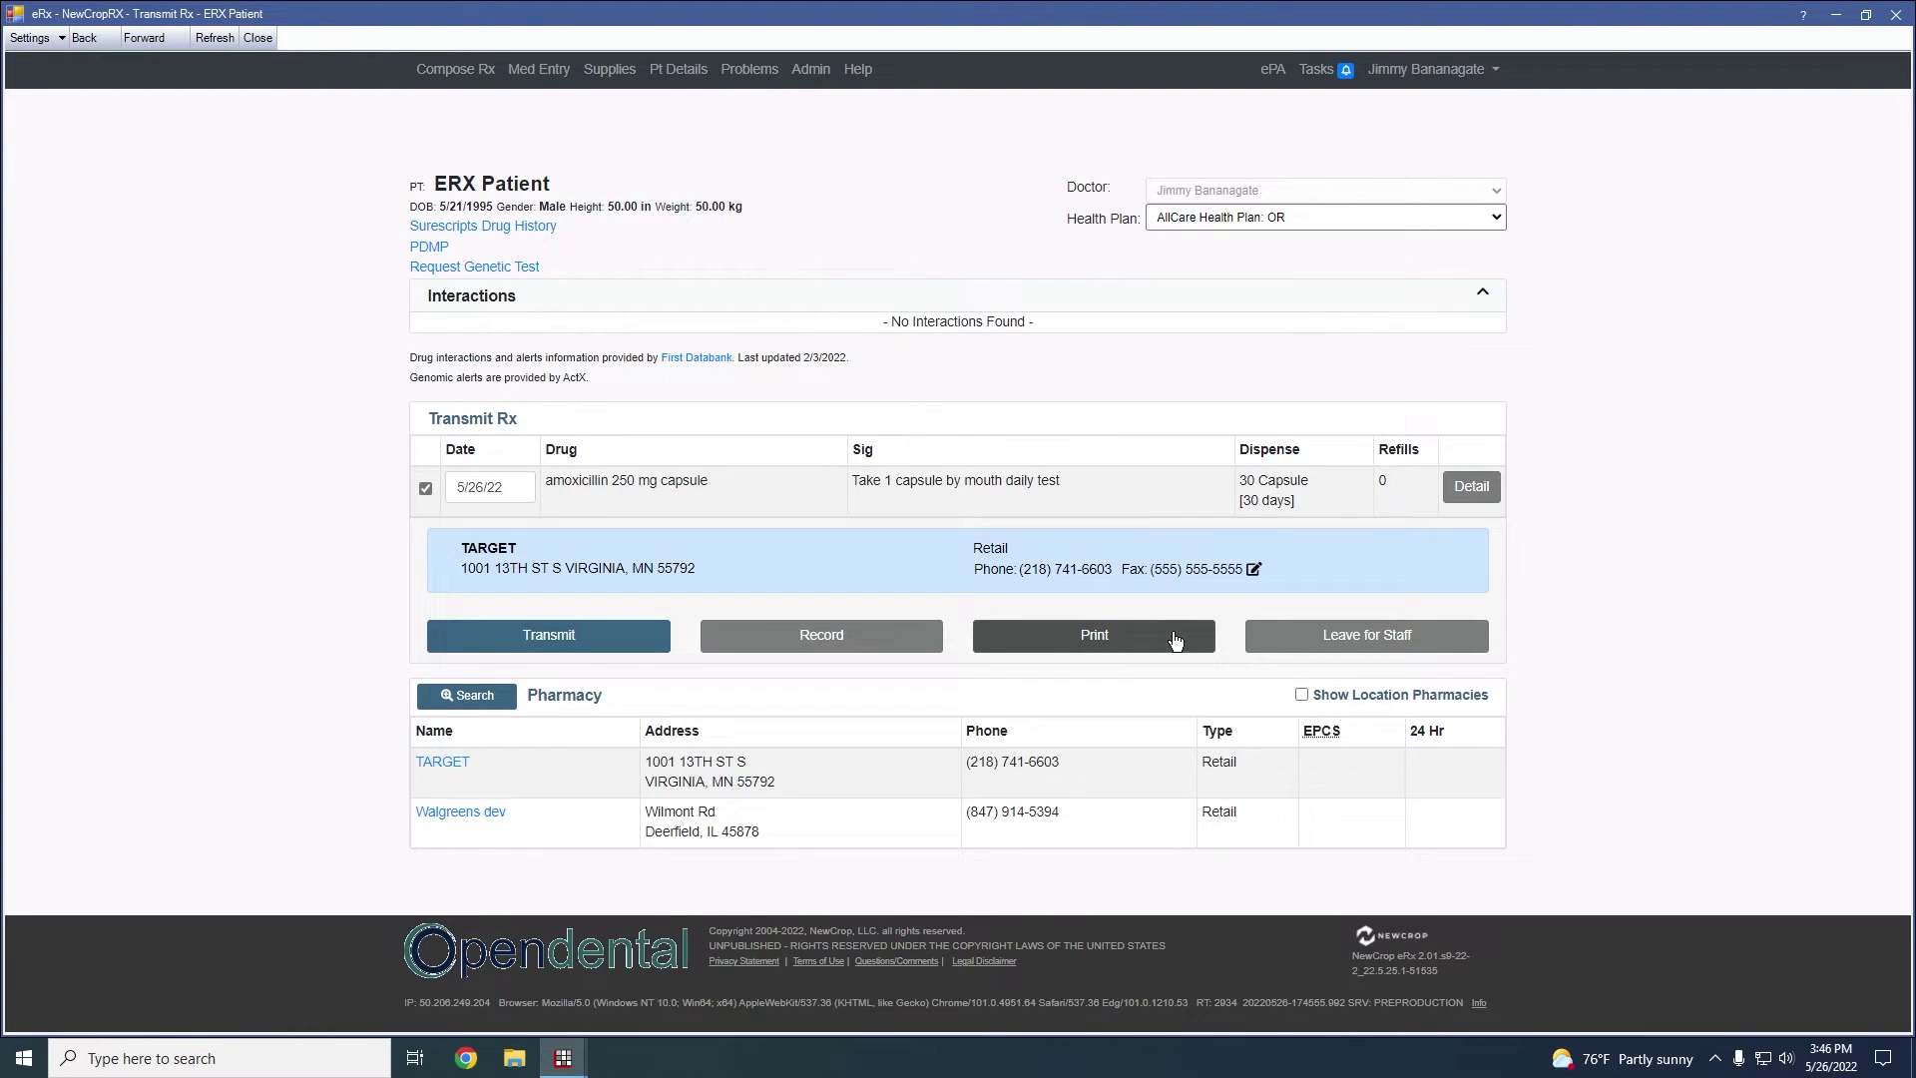
click(739, 649)
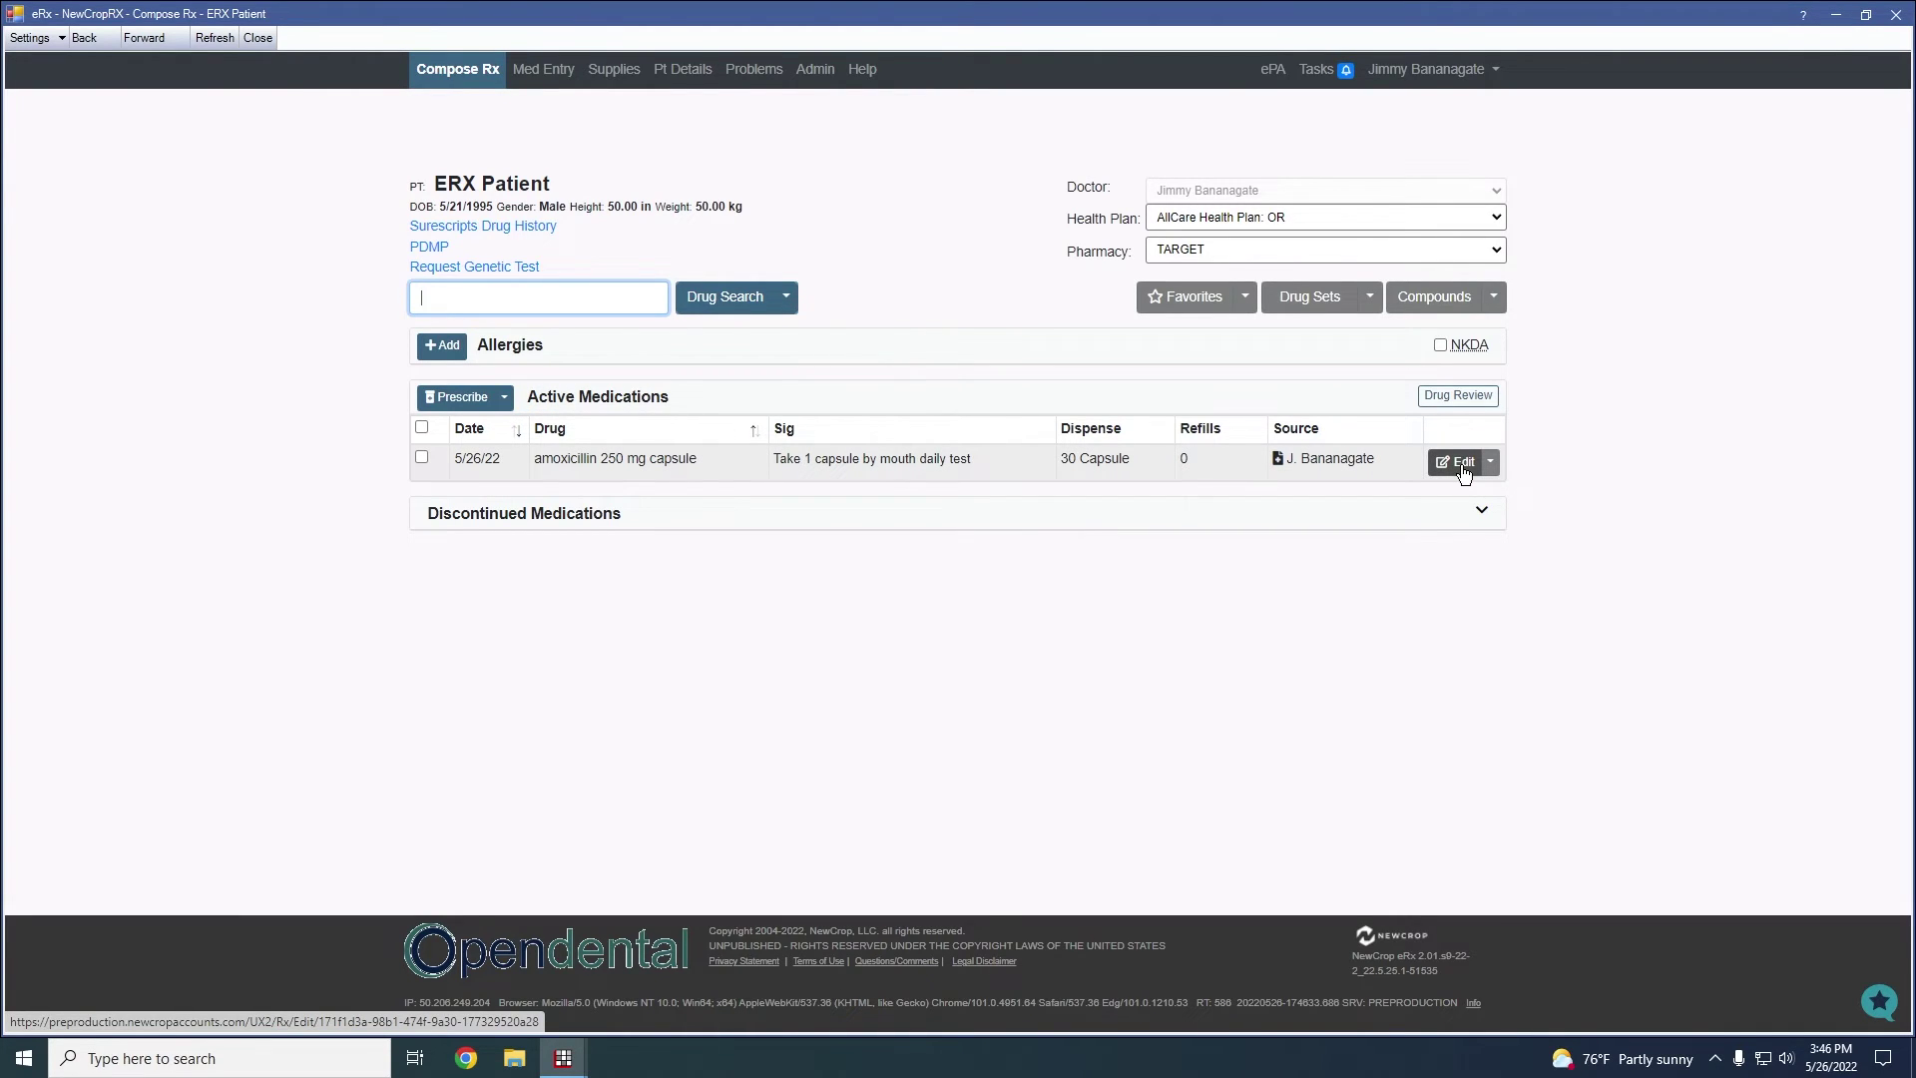
Look over the active amoxicillin prescription's edit screen, then go back to Compose Rx
click(1463, 469)
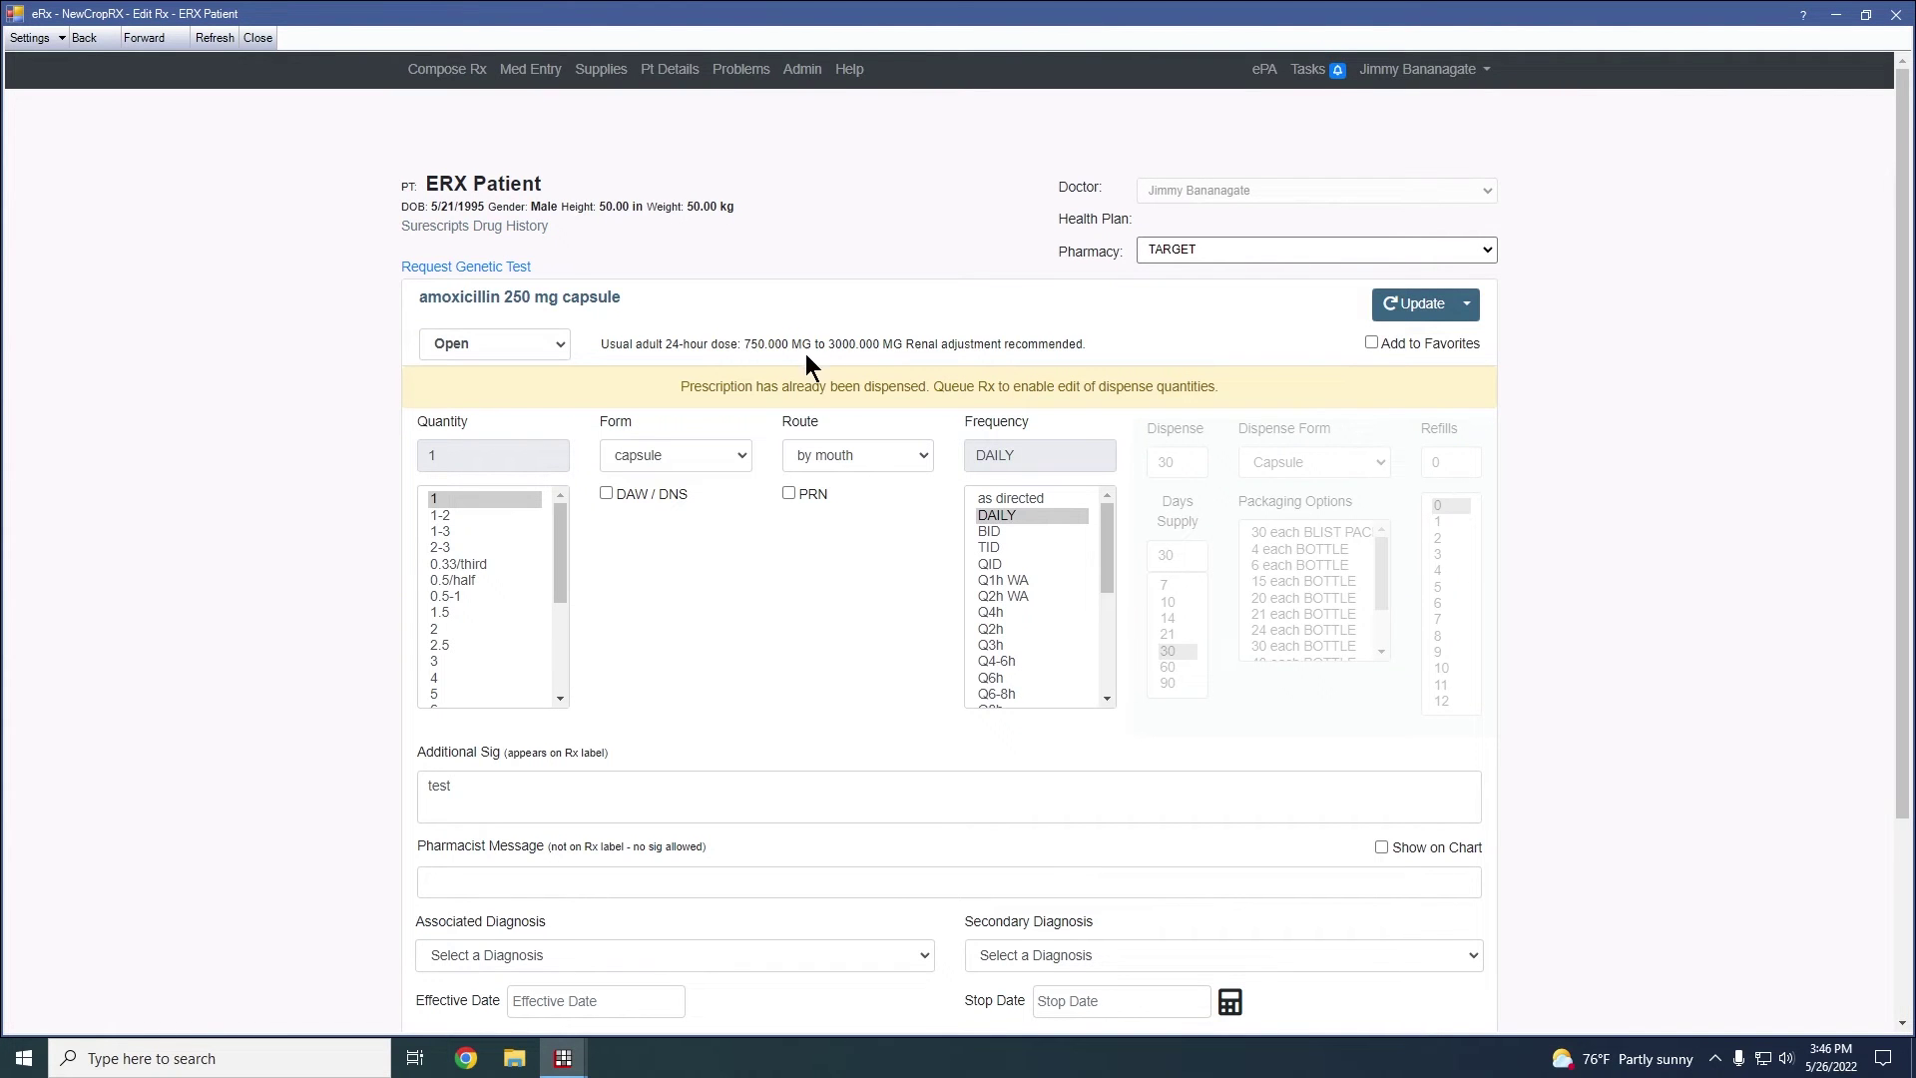
scroll(810, 443, down, 3)
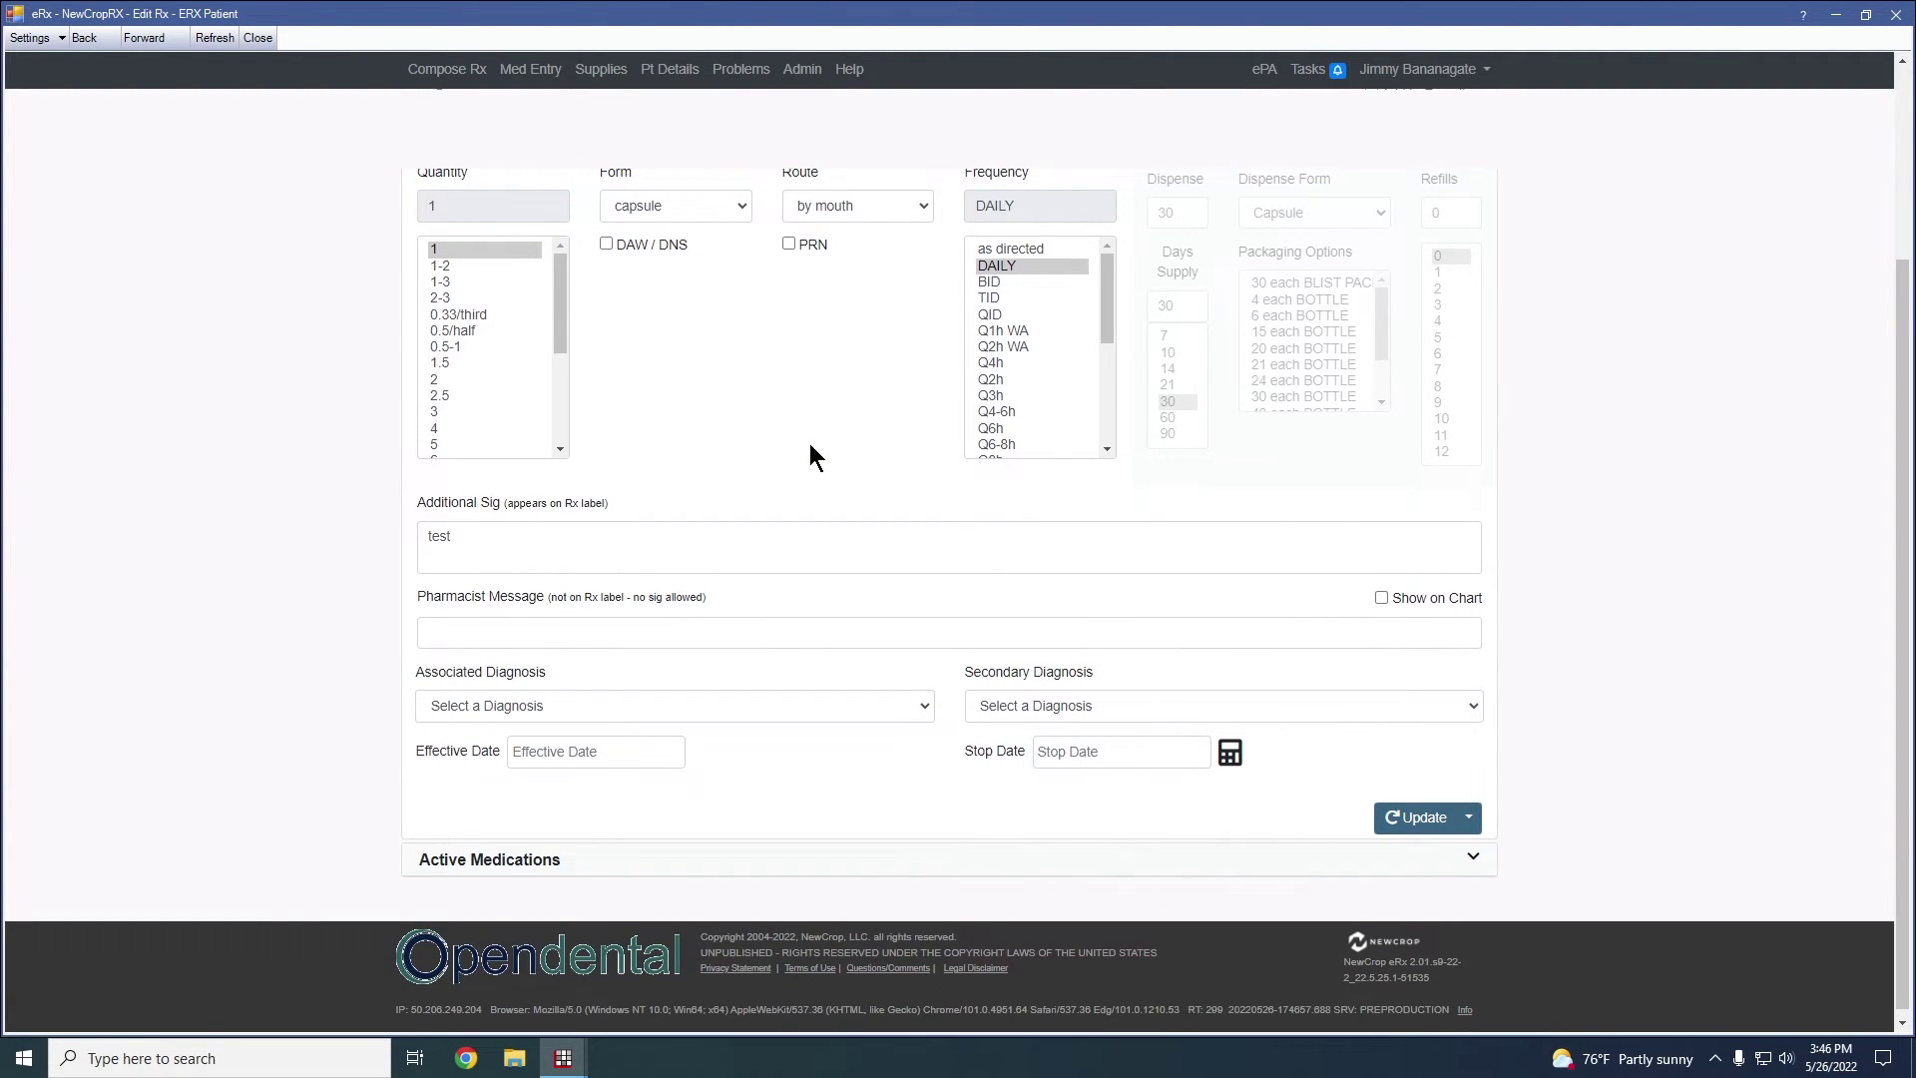
scroll(810, 443, up, 2)
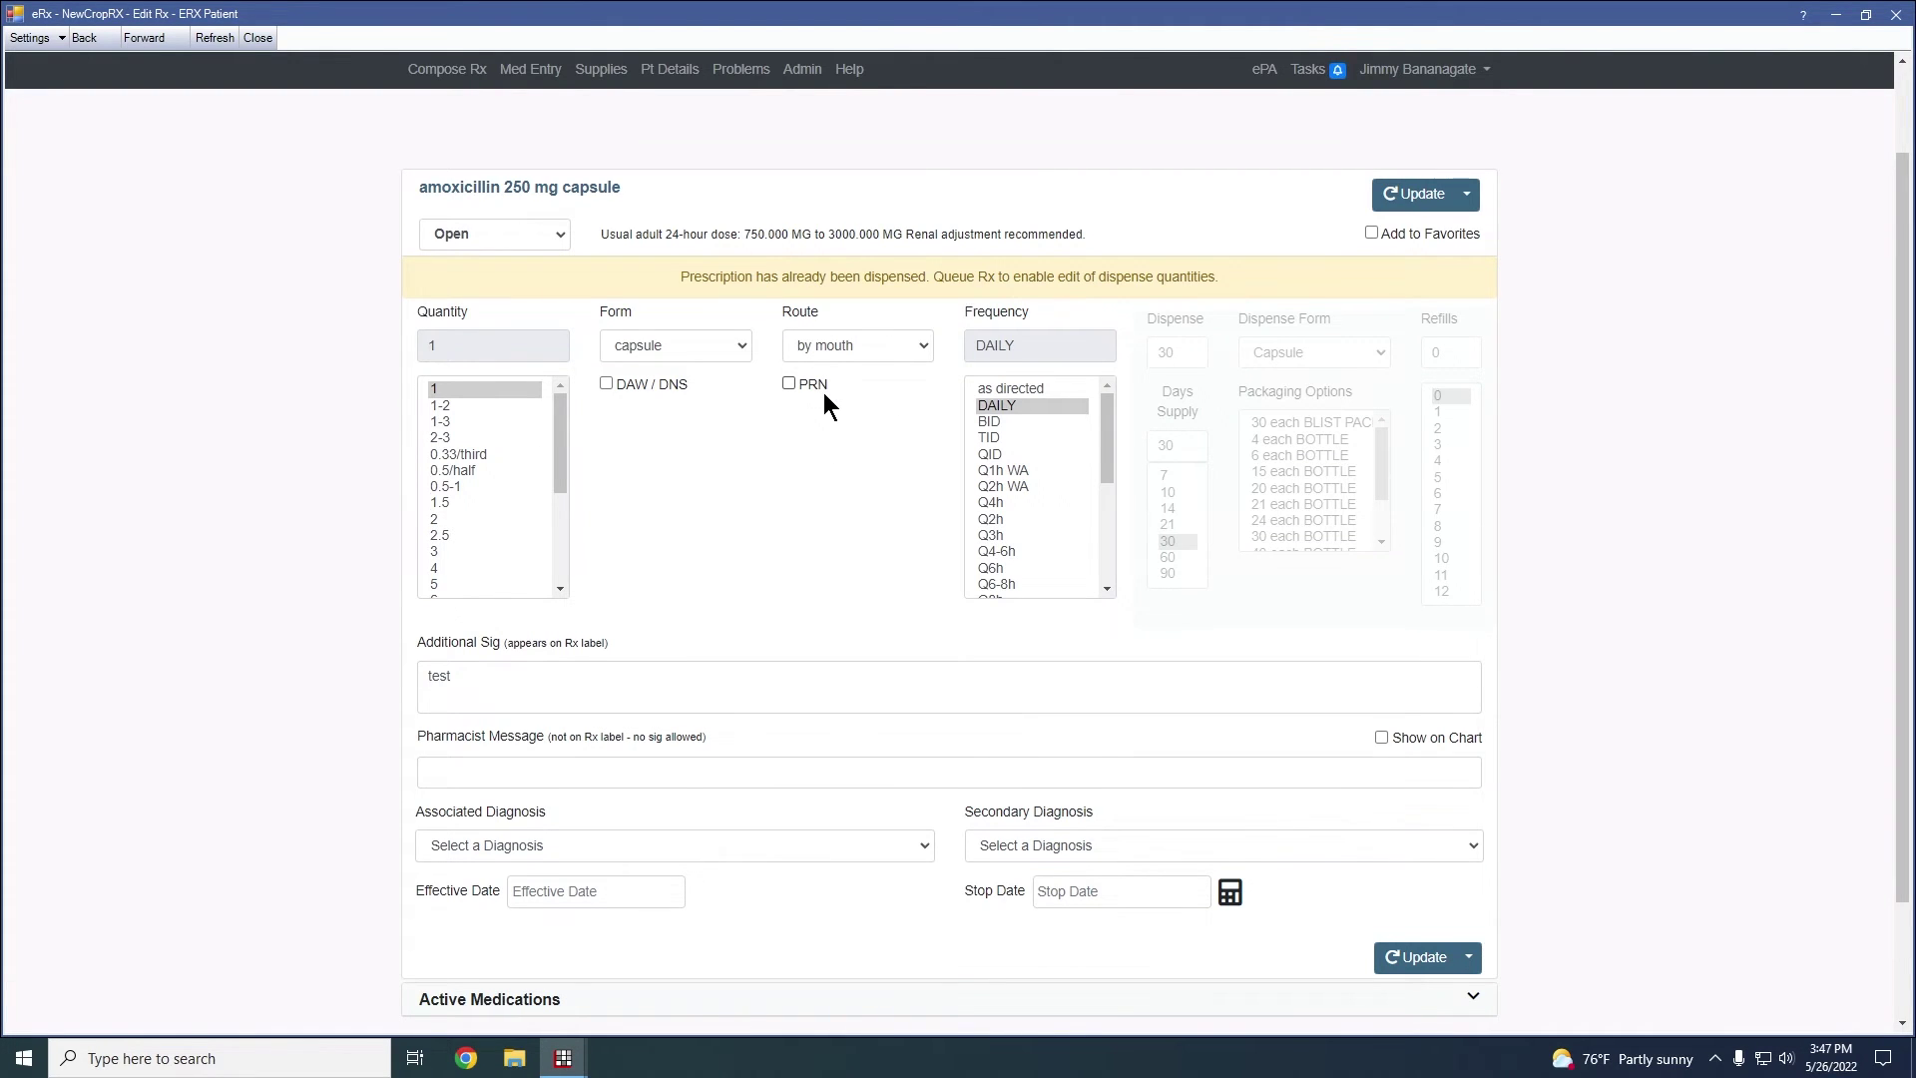
scroll(852, 453, down, 2)
scroll(854, 455, up, 3)
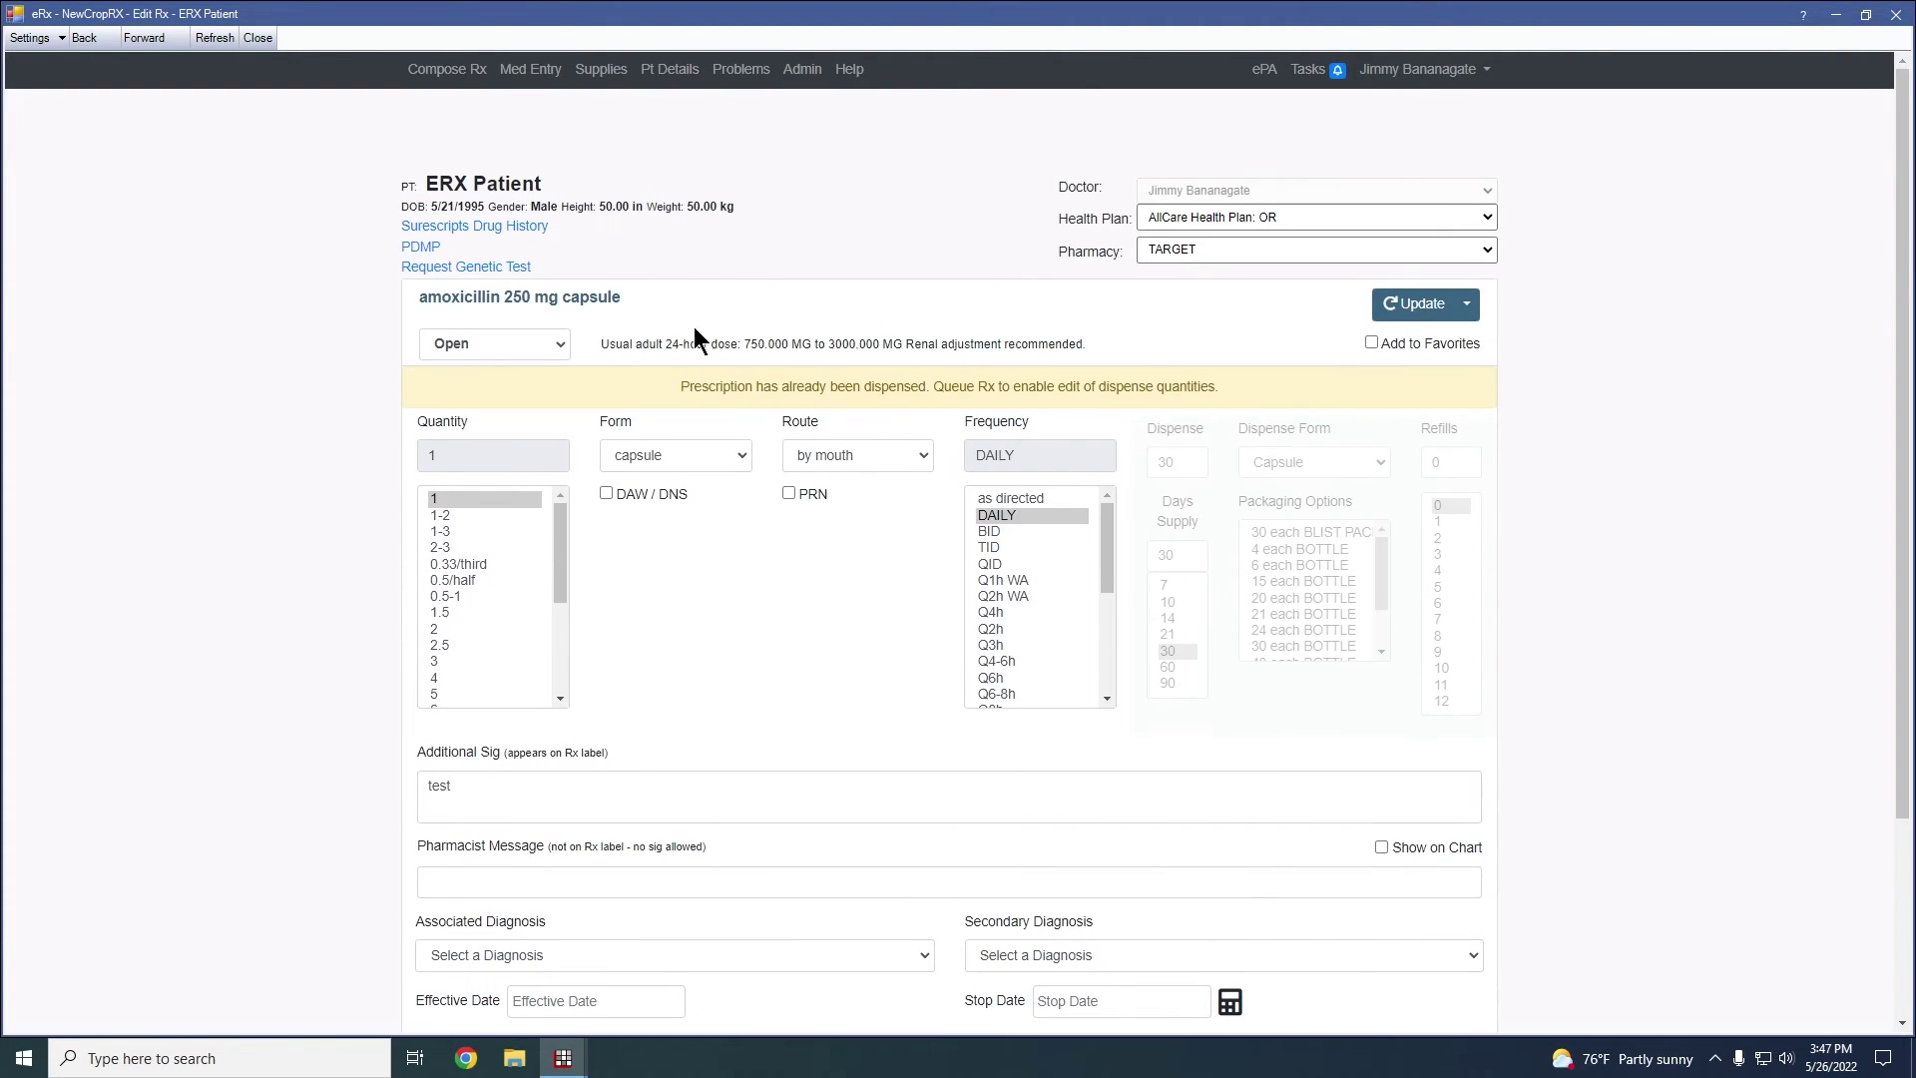
scroll(954, 434, down, 3)
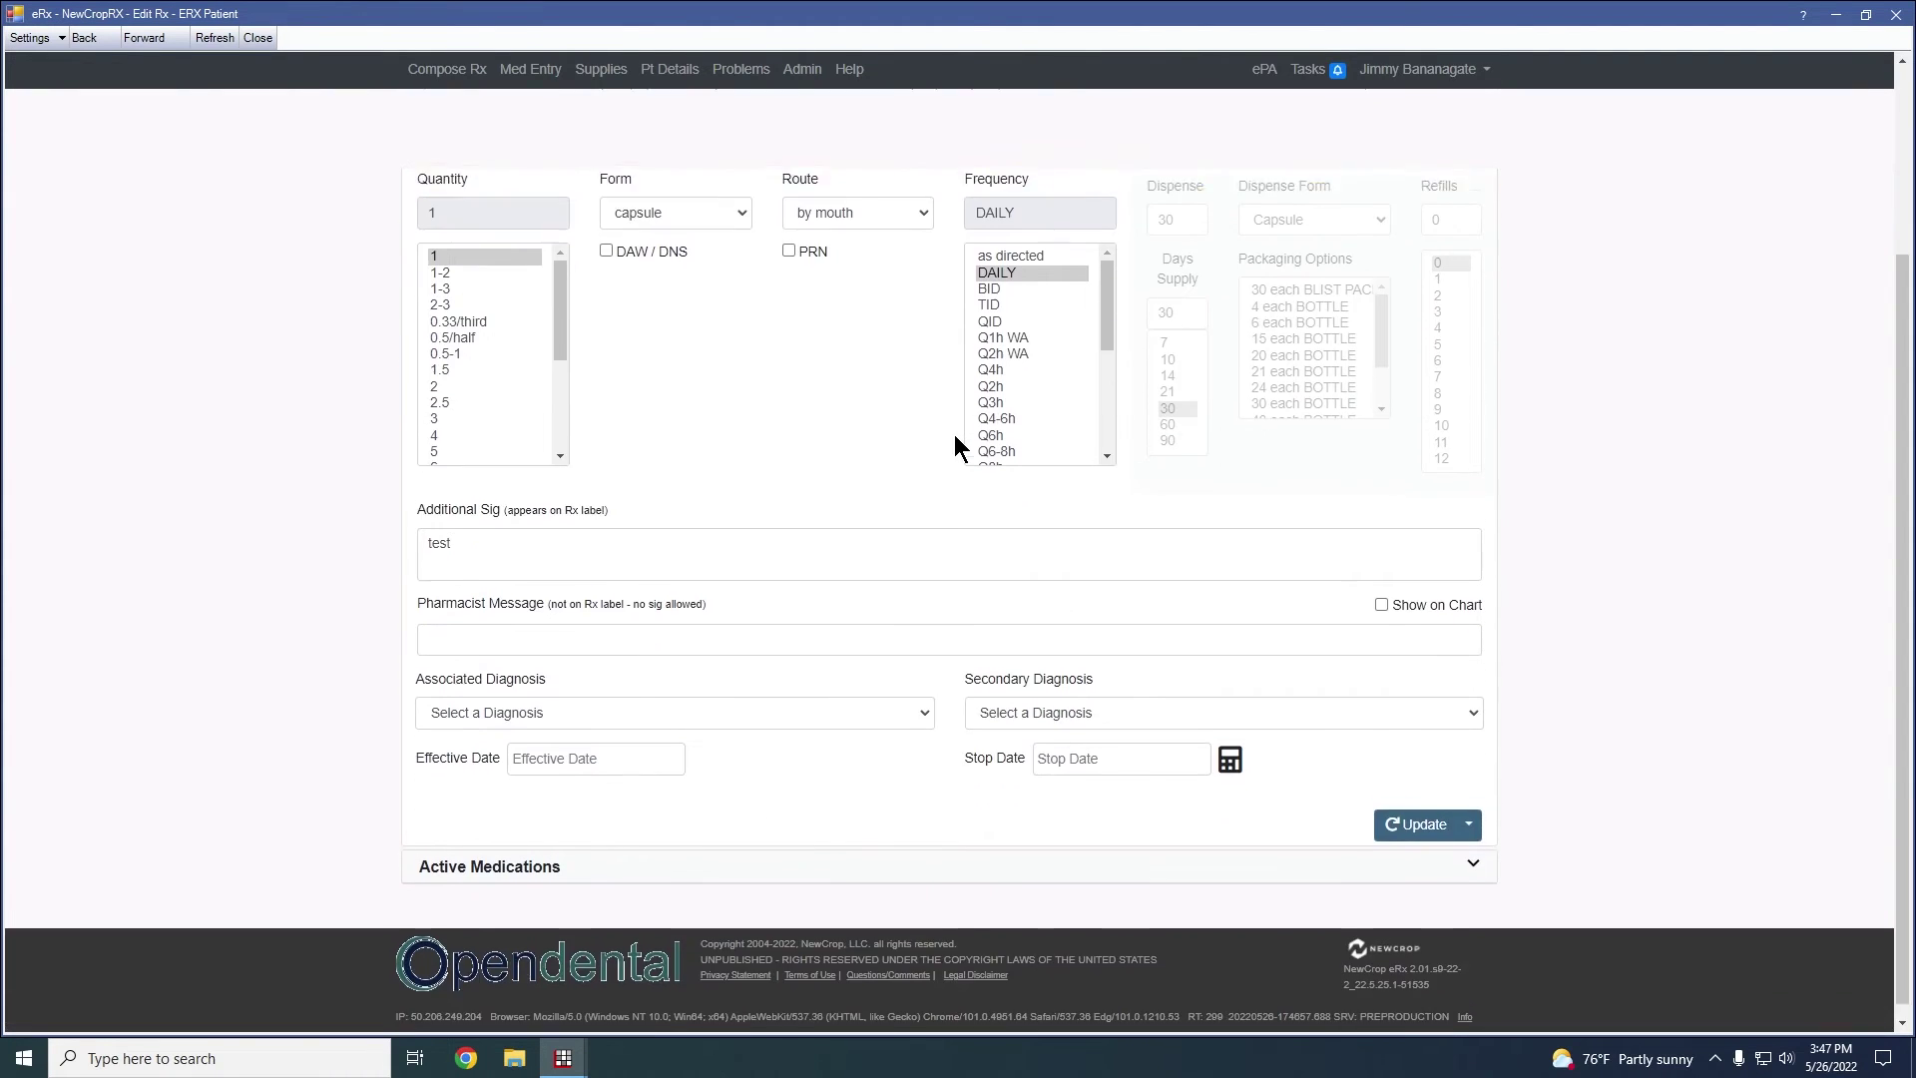
scroll(954, 434, up, 3)
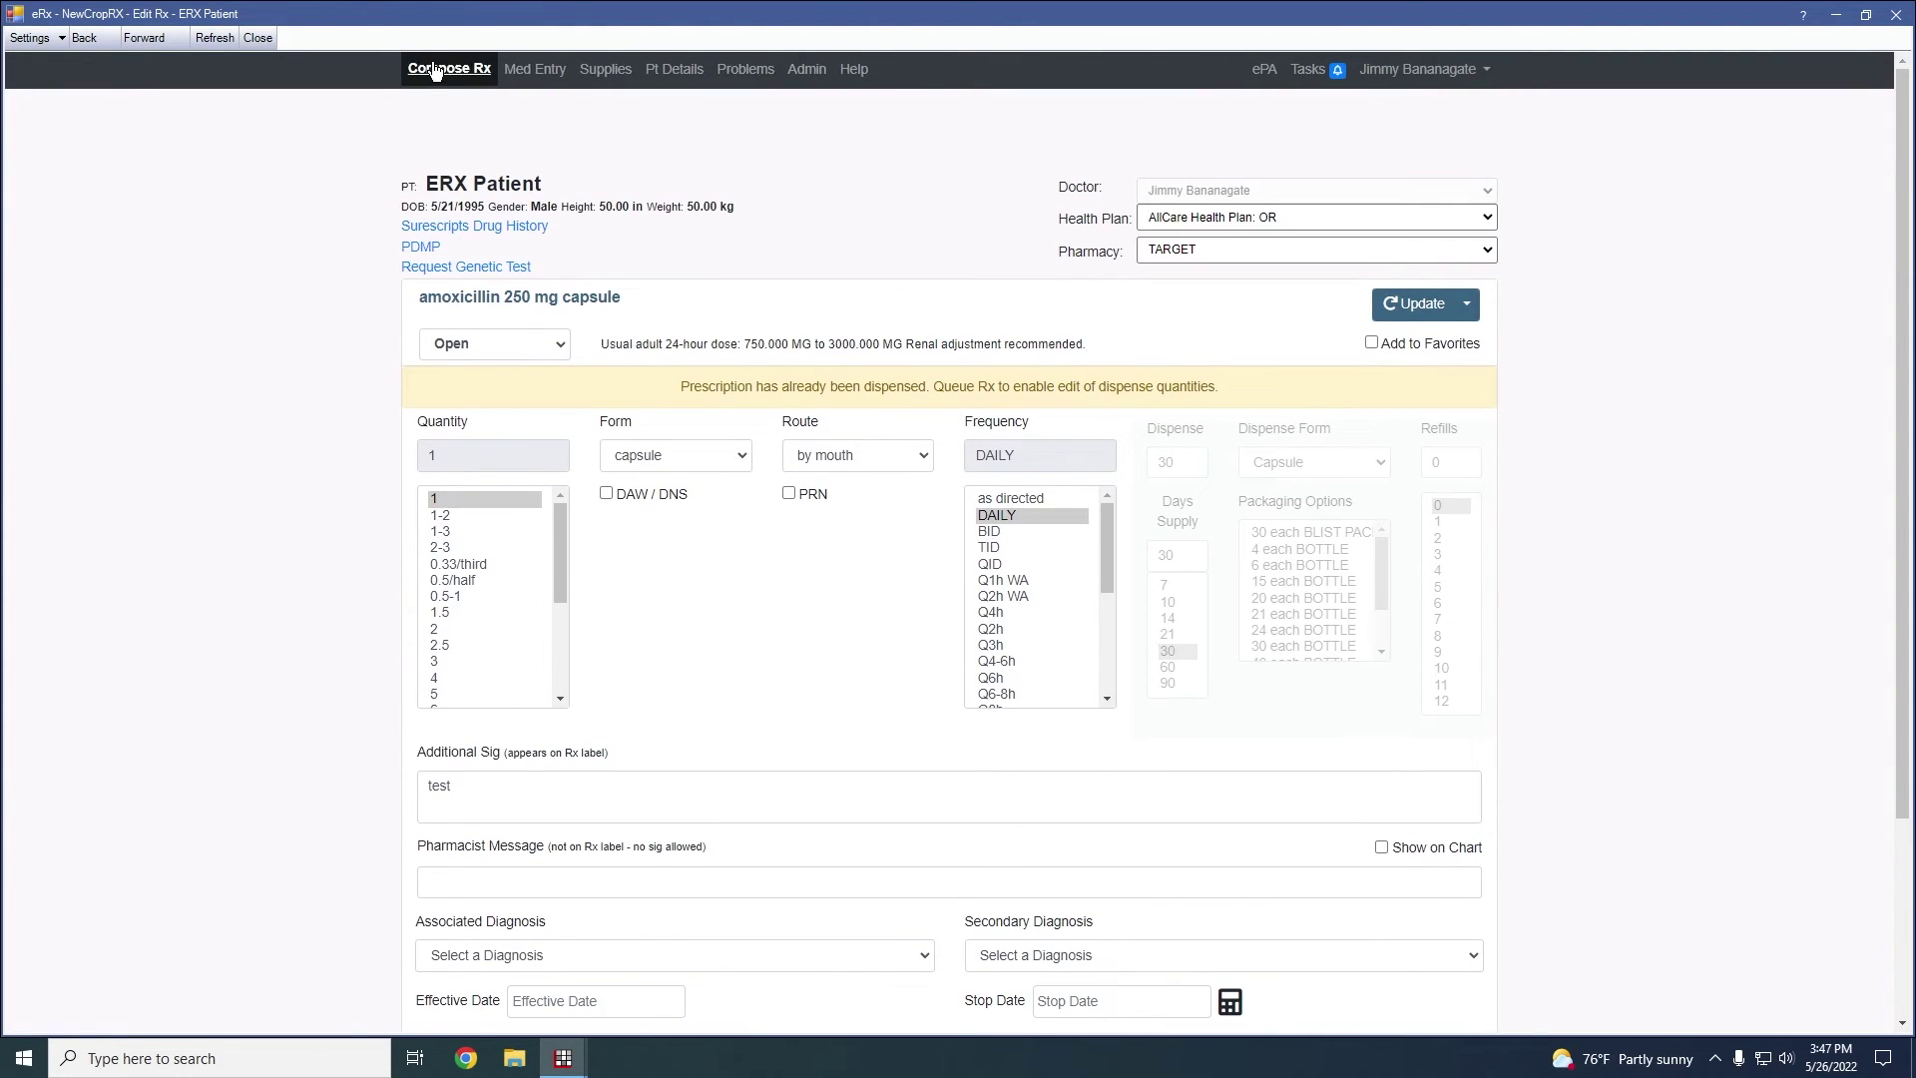
click(434, 69)
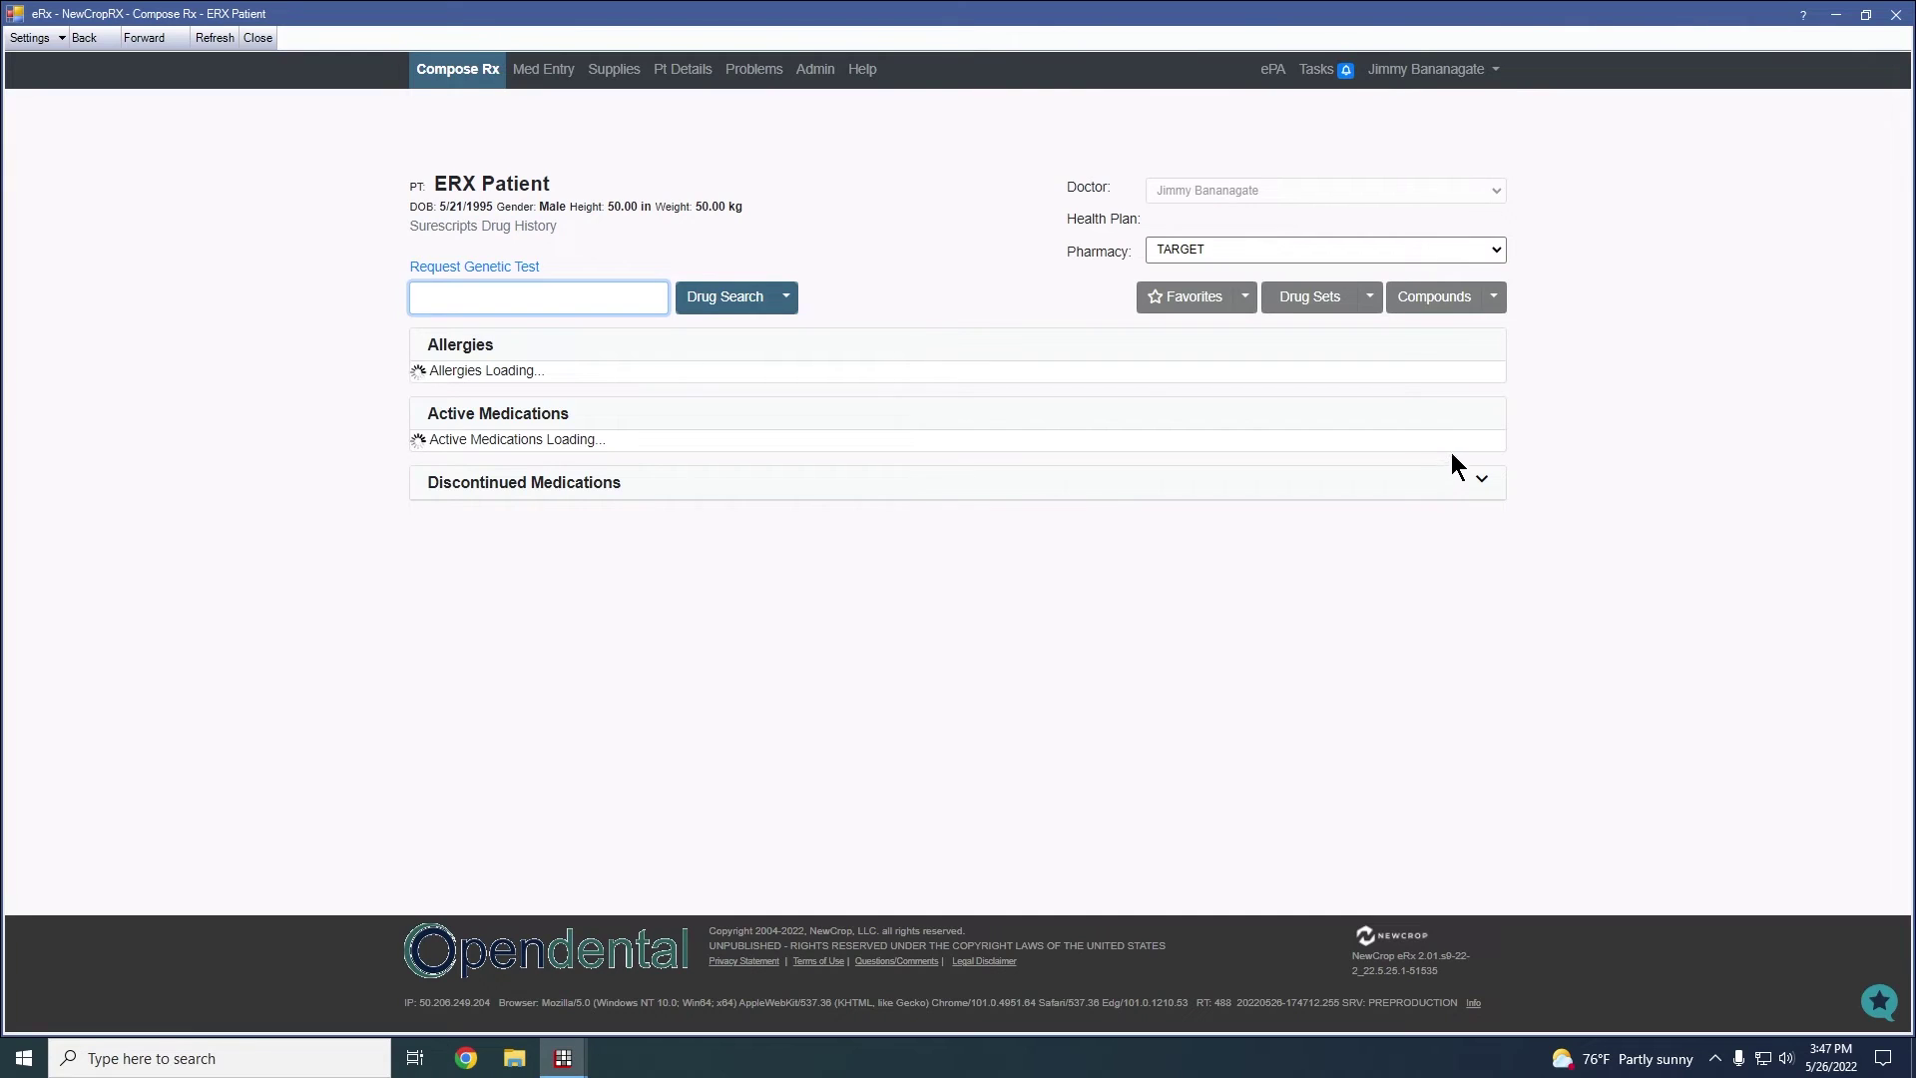
Choose Detail from the amoxicillin row's Edit menu and scroll through its Rx Detail page
click(1490, 463)
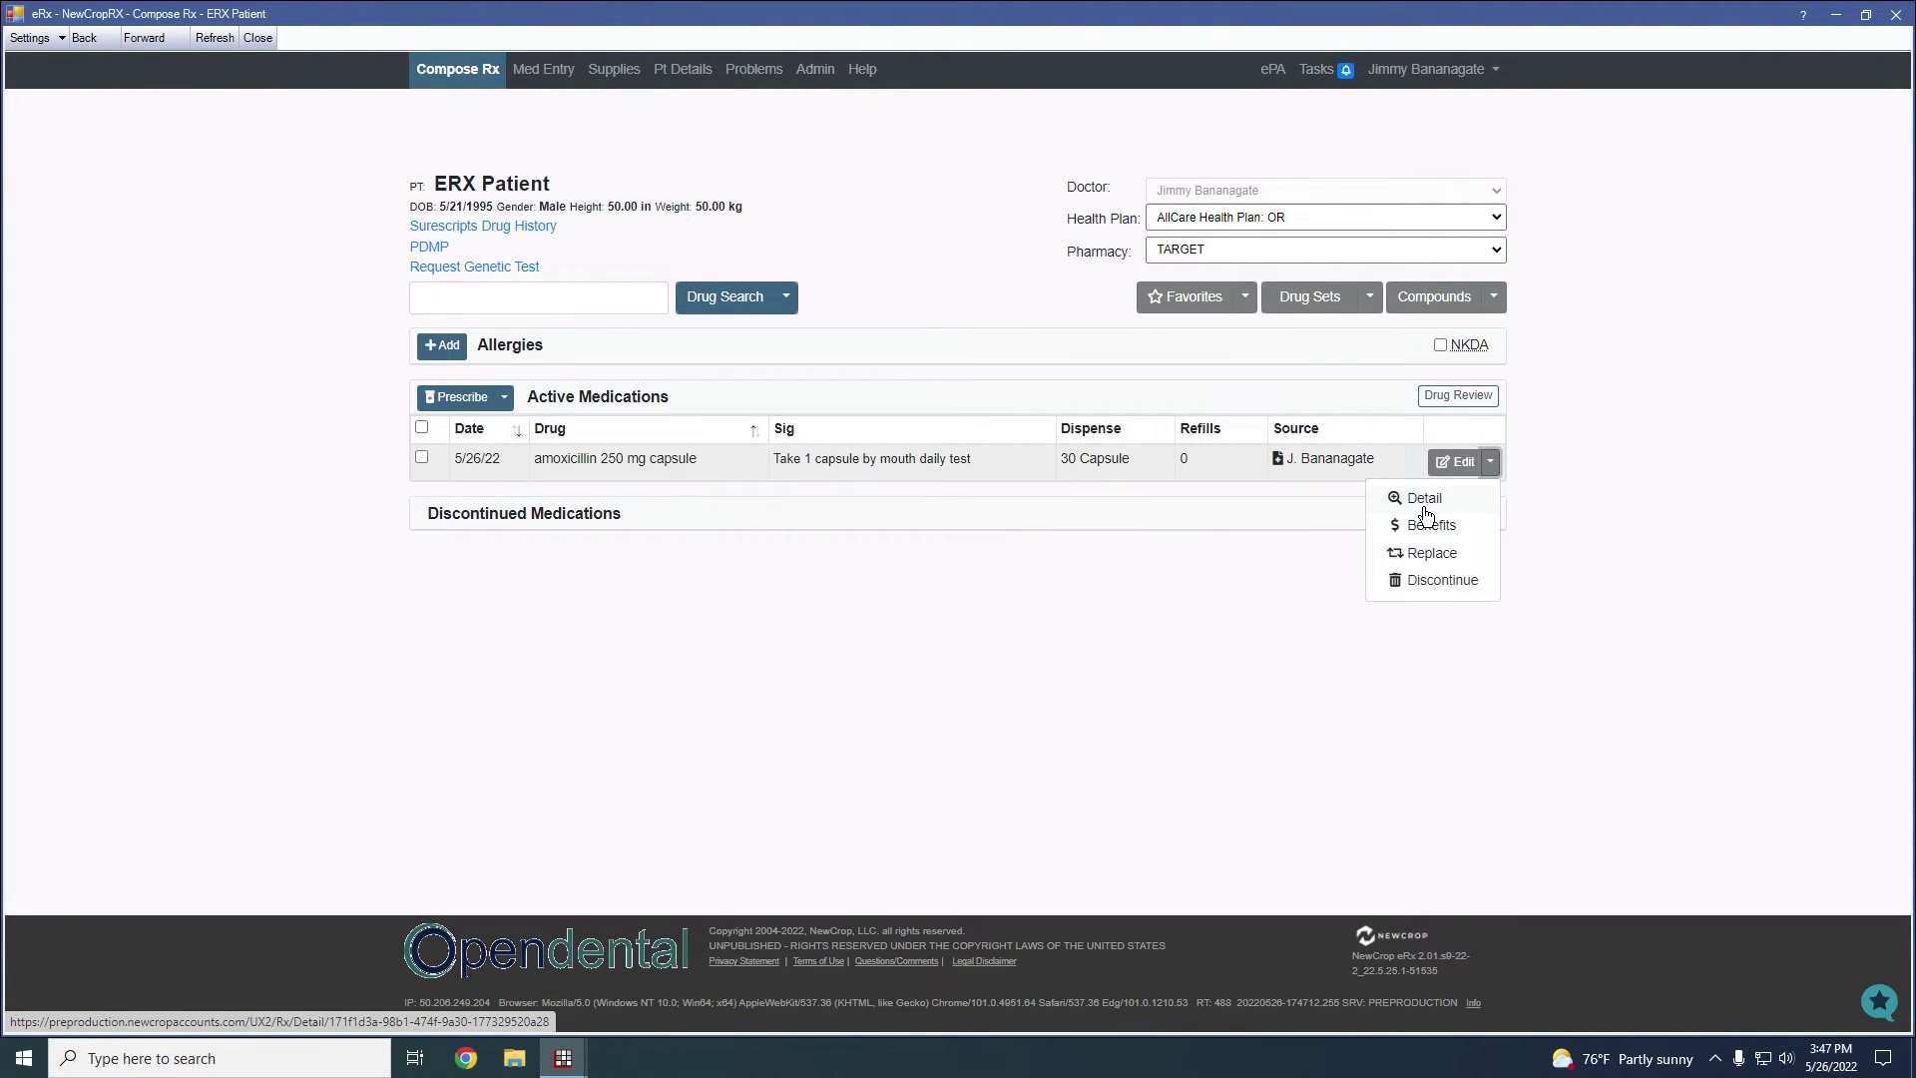
click(1425, 507)
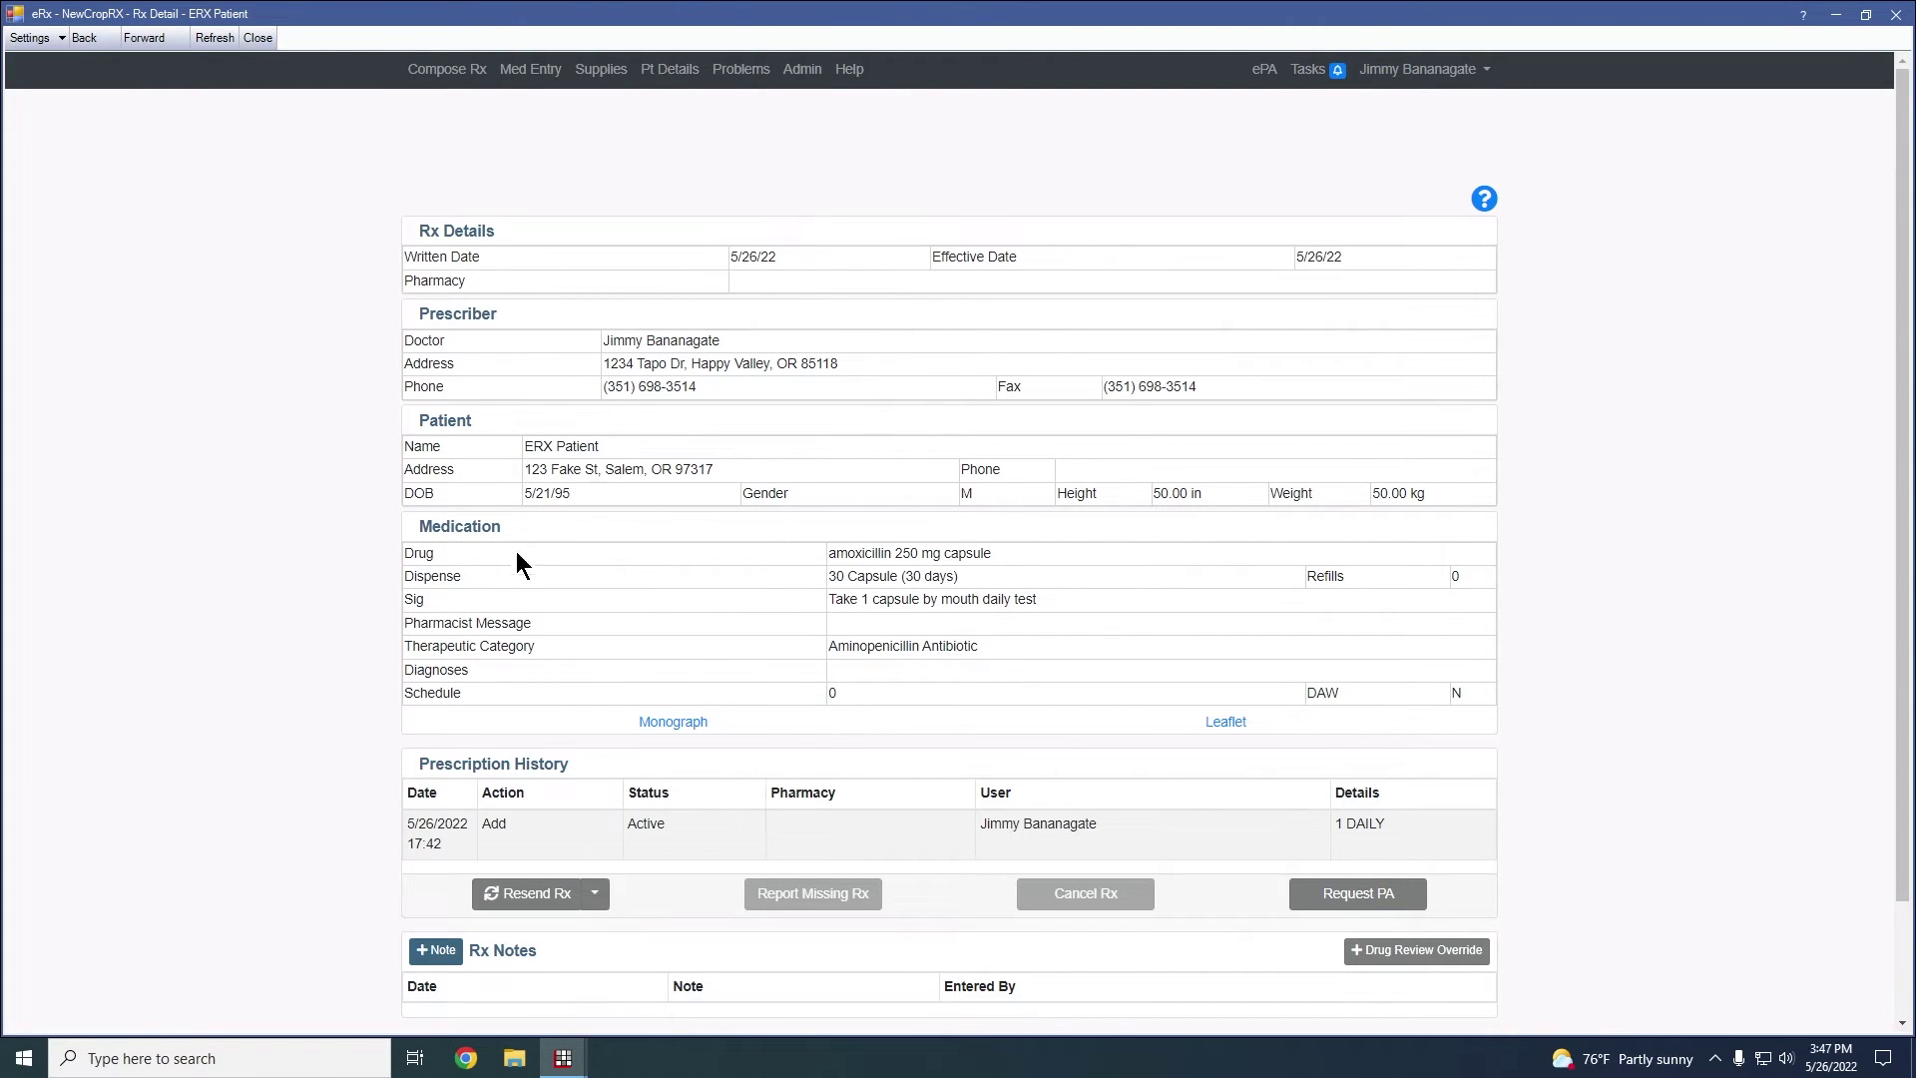
scroll(515, 565, down, 2)
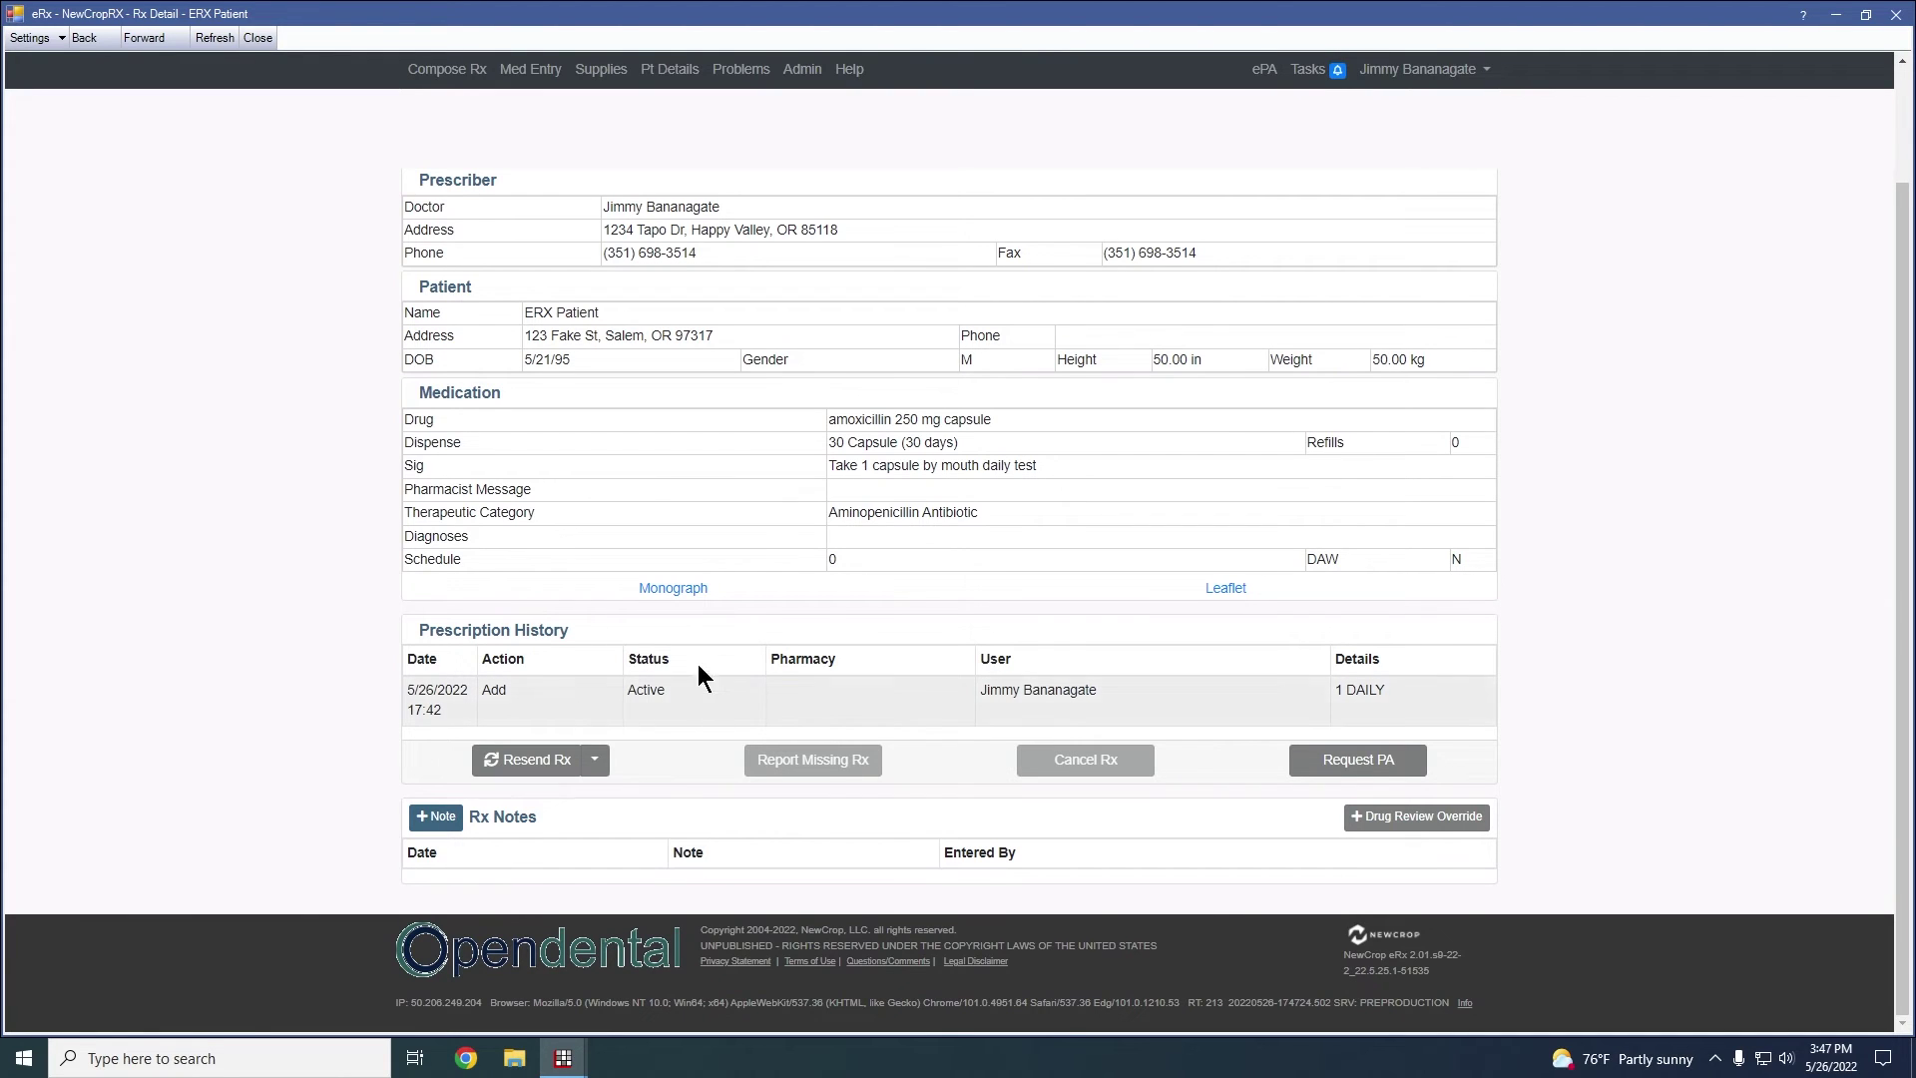
scroll(476, 509, up, 2)
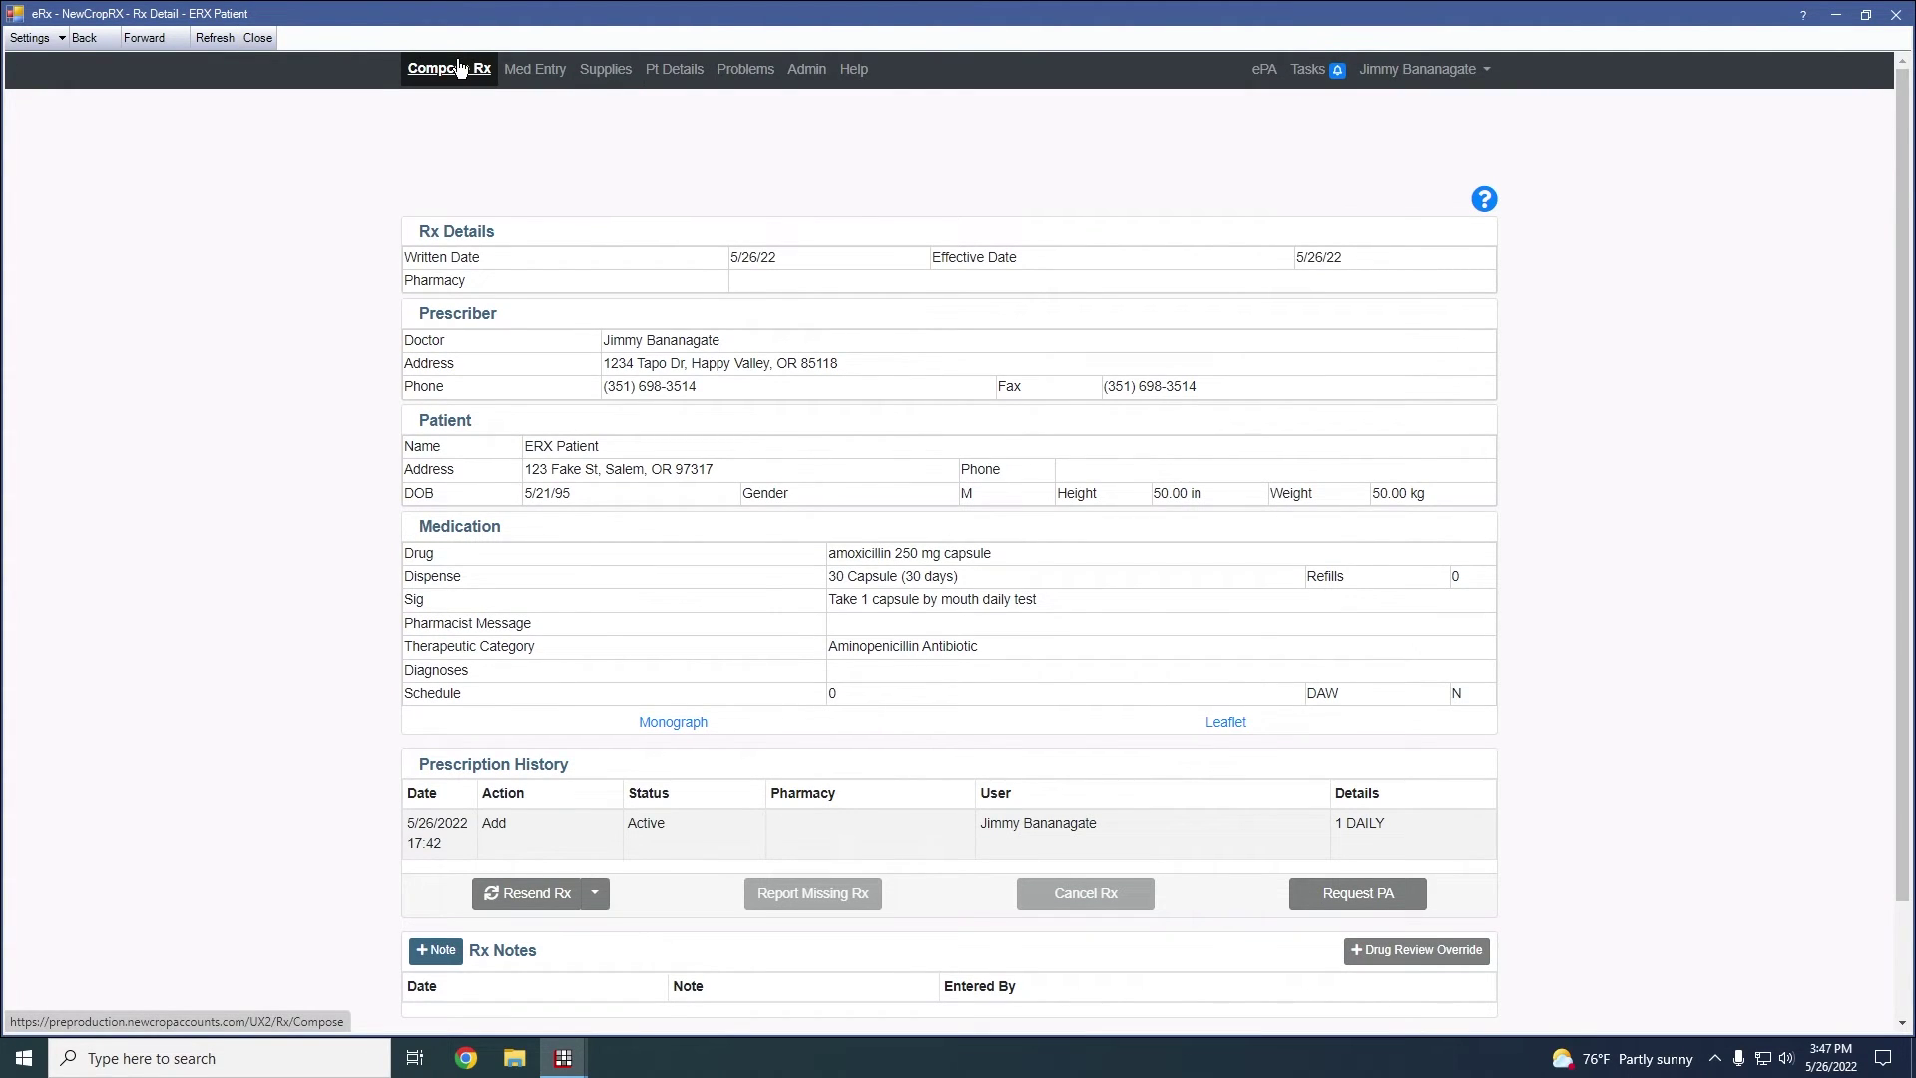
Browse the Admin and Problems pages and the Pharmacy list, ending back on Compose Rx
click(460, 68)
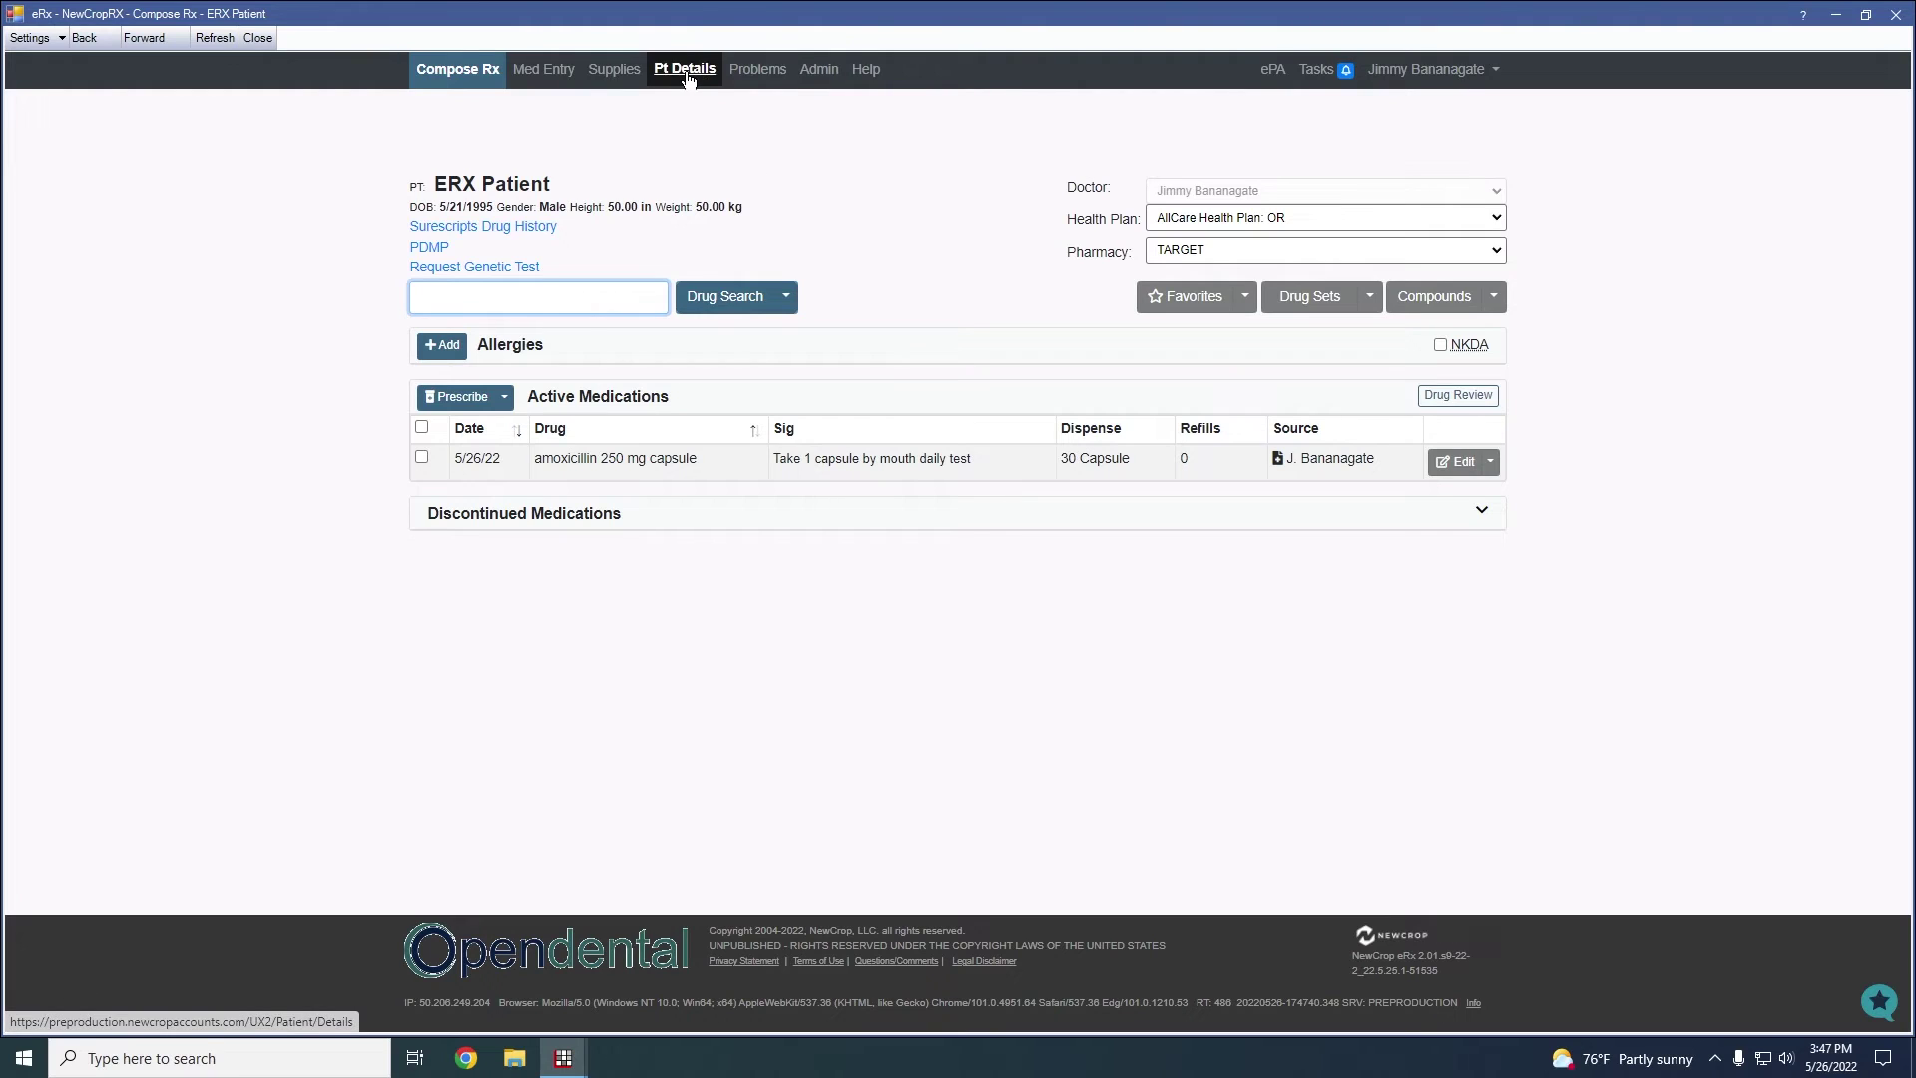
click(821, 72)
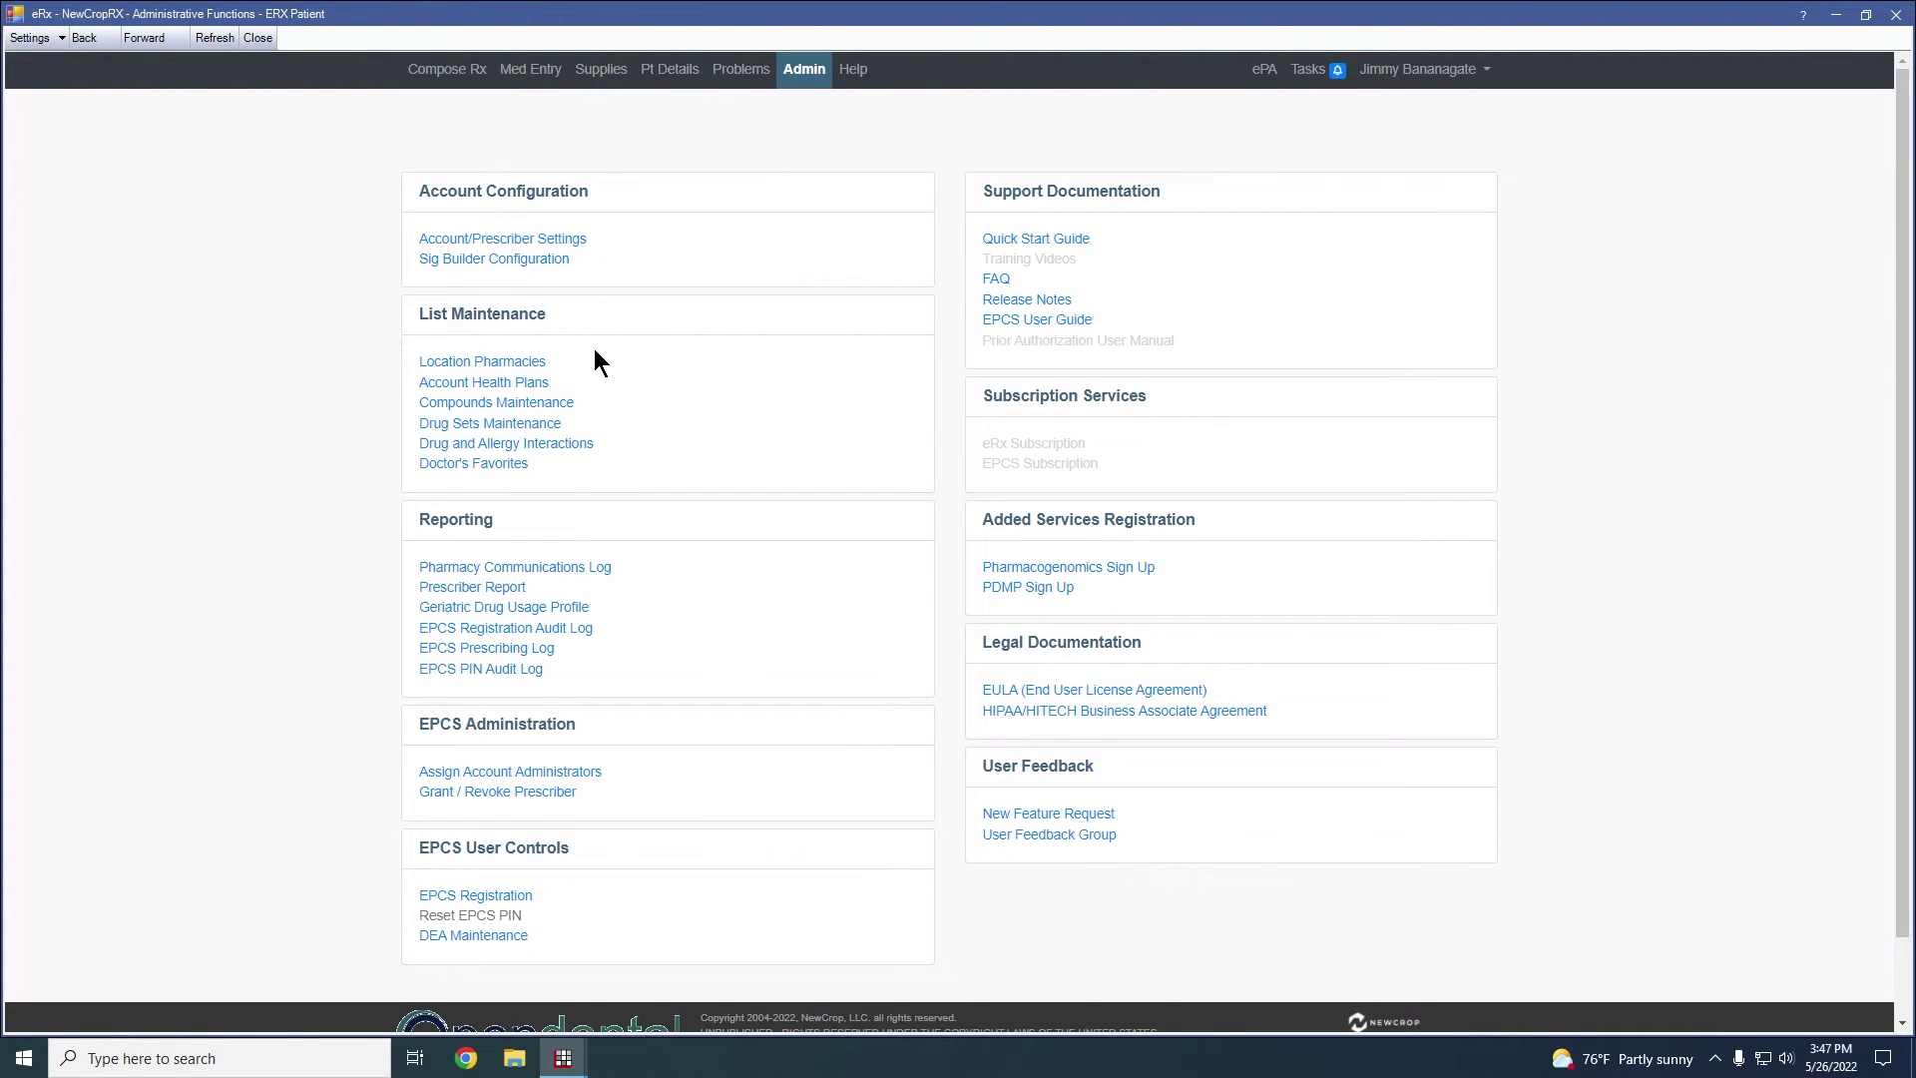
click(746, 71)
click(1198, 253)
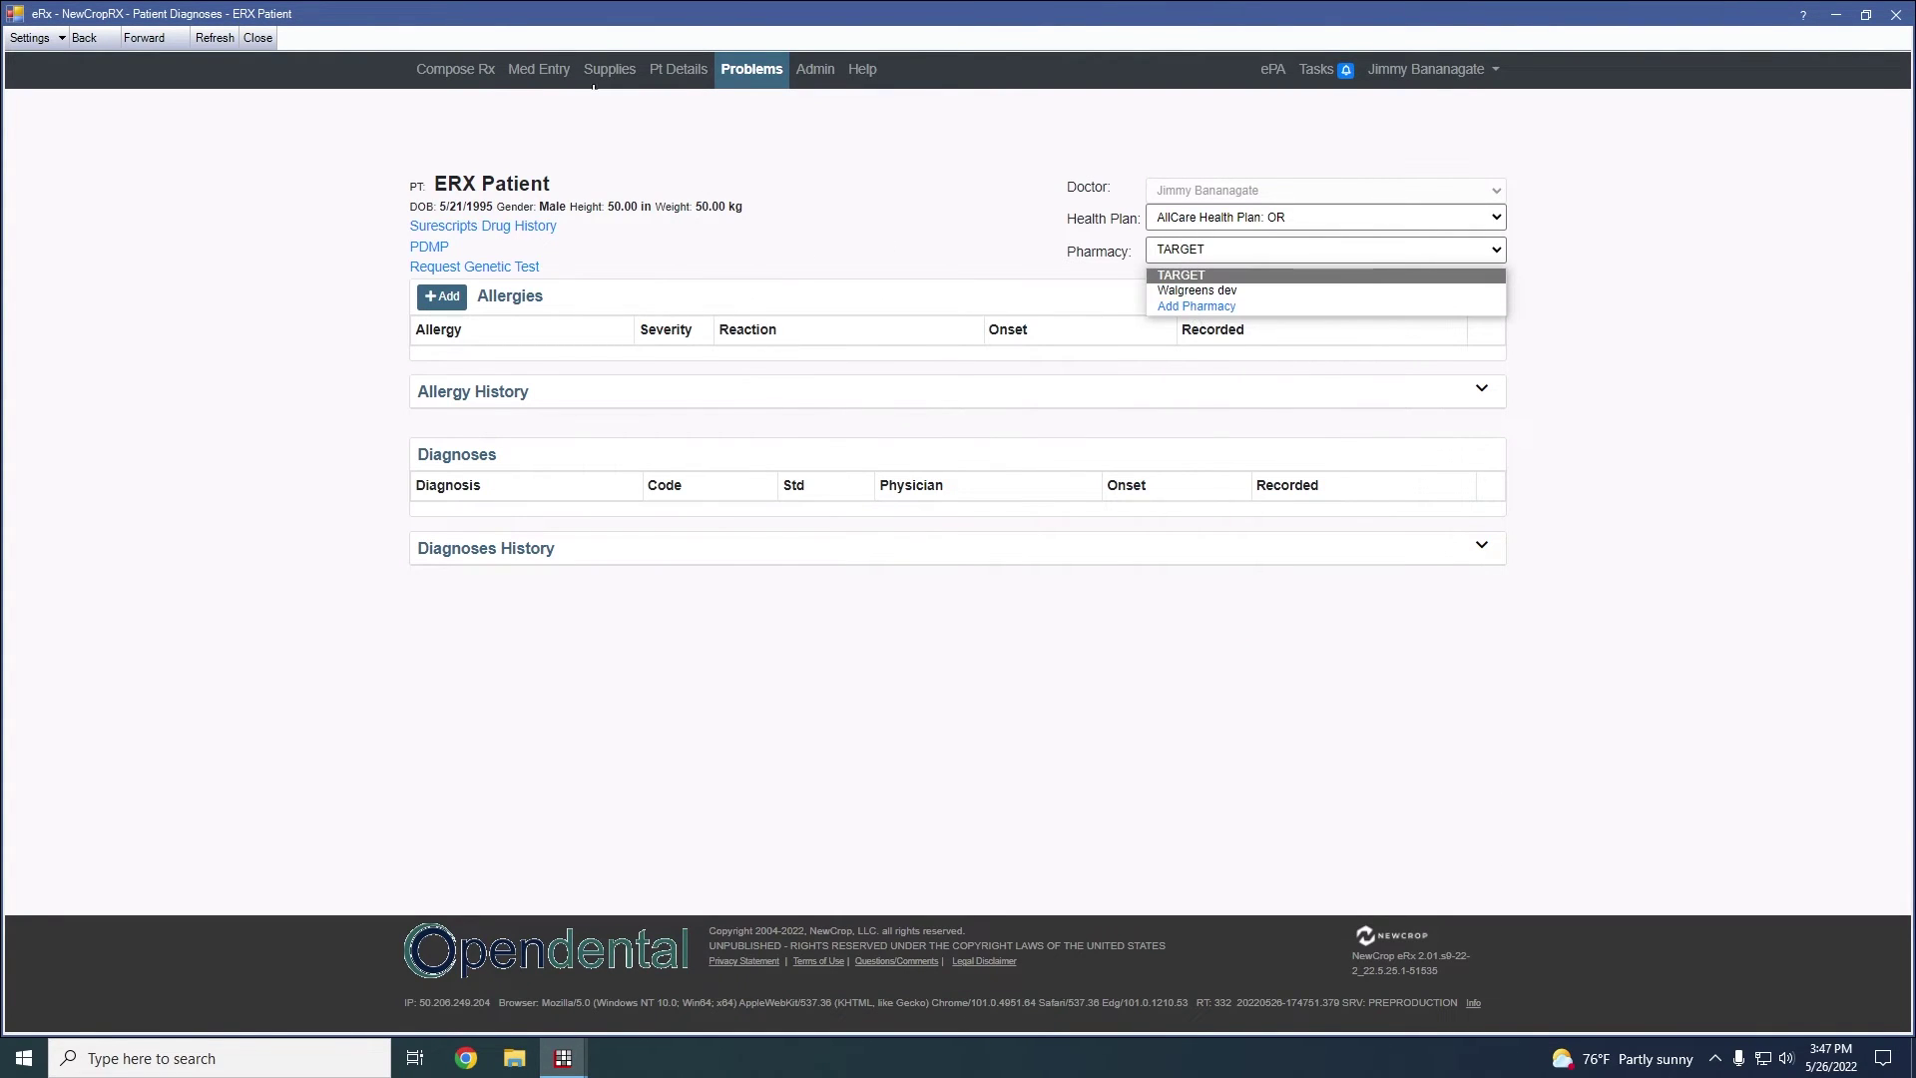
click(456, 69)
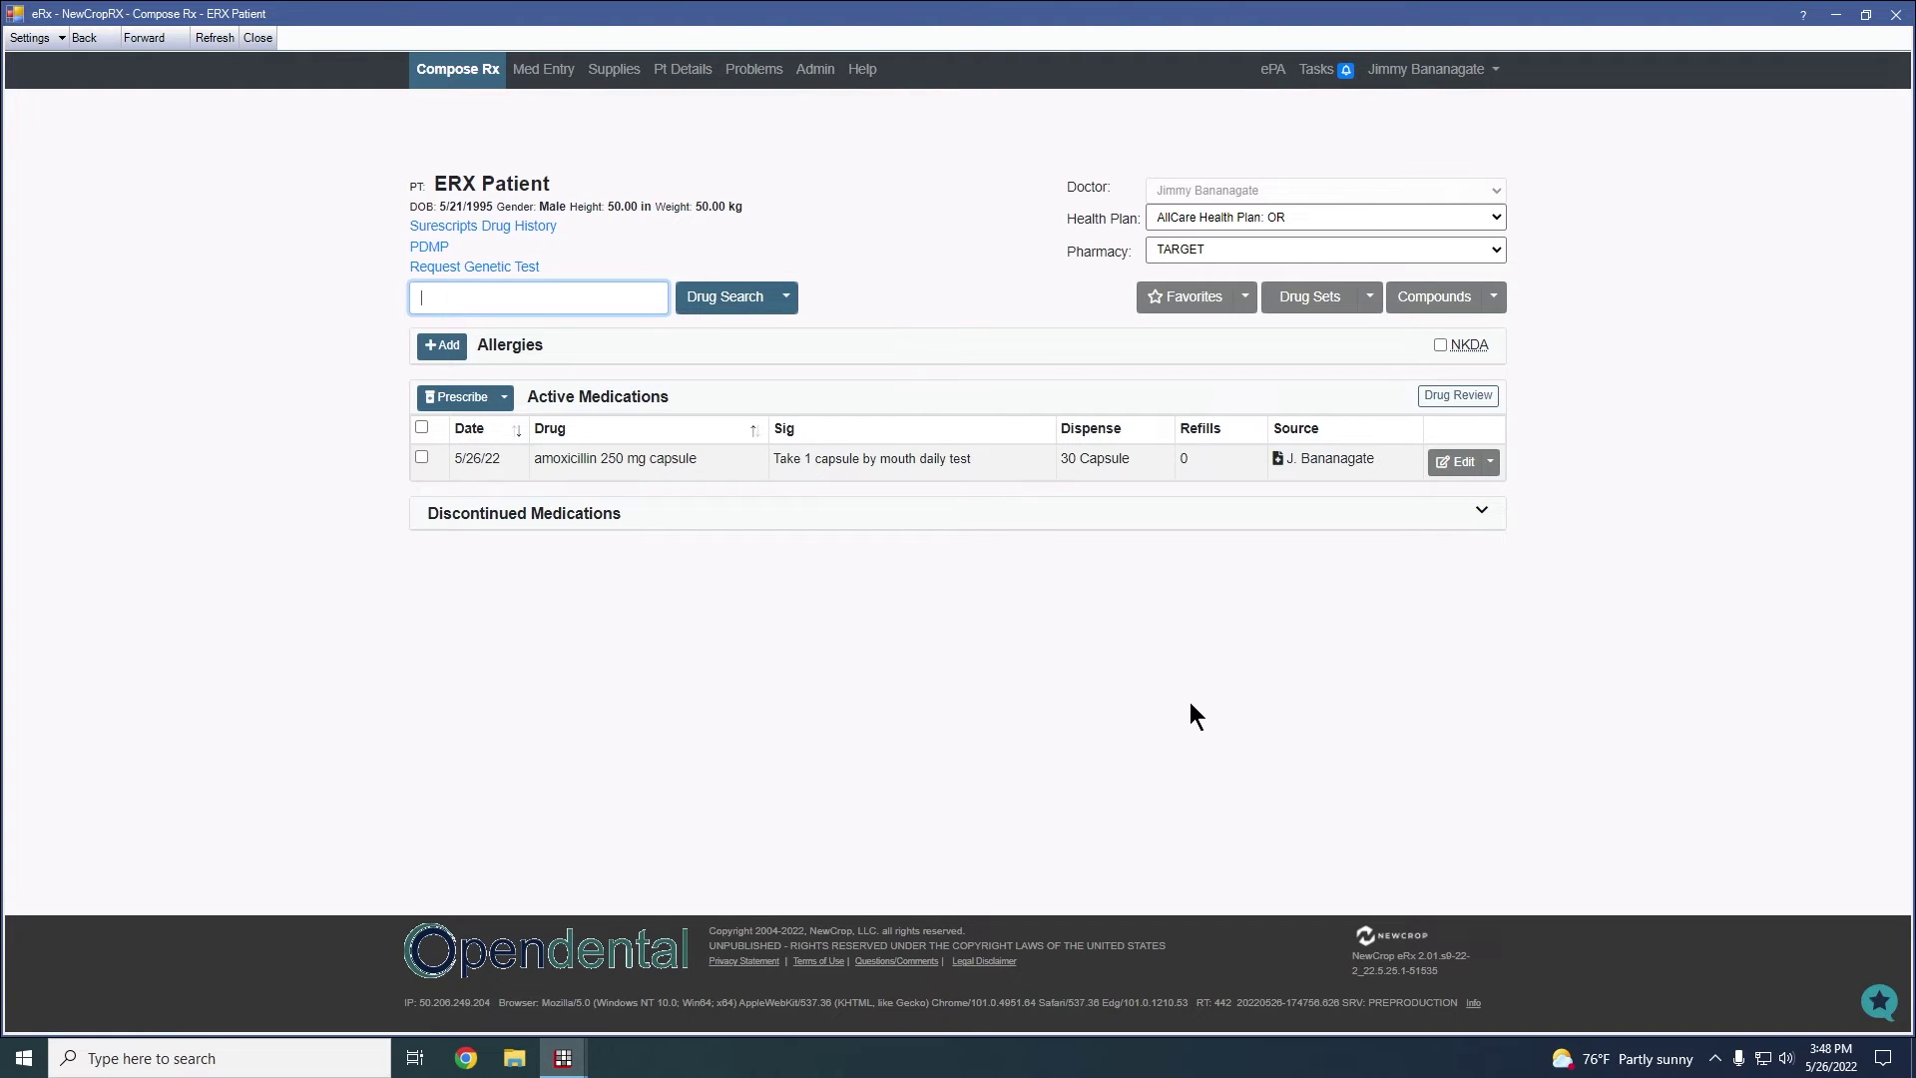
Reach the Doctor's Favorites Administration page via the Favorites menu's Add Favorite
click(1217, 307)
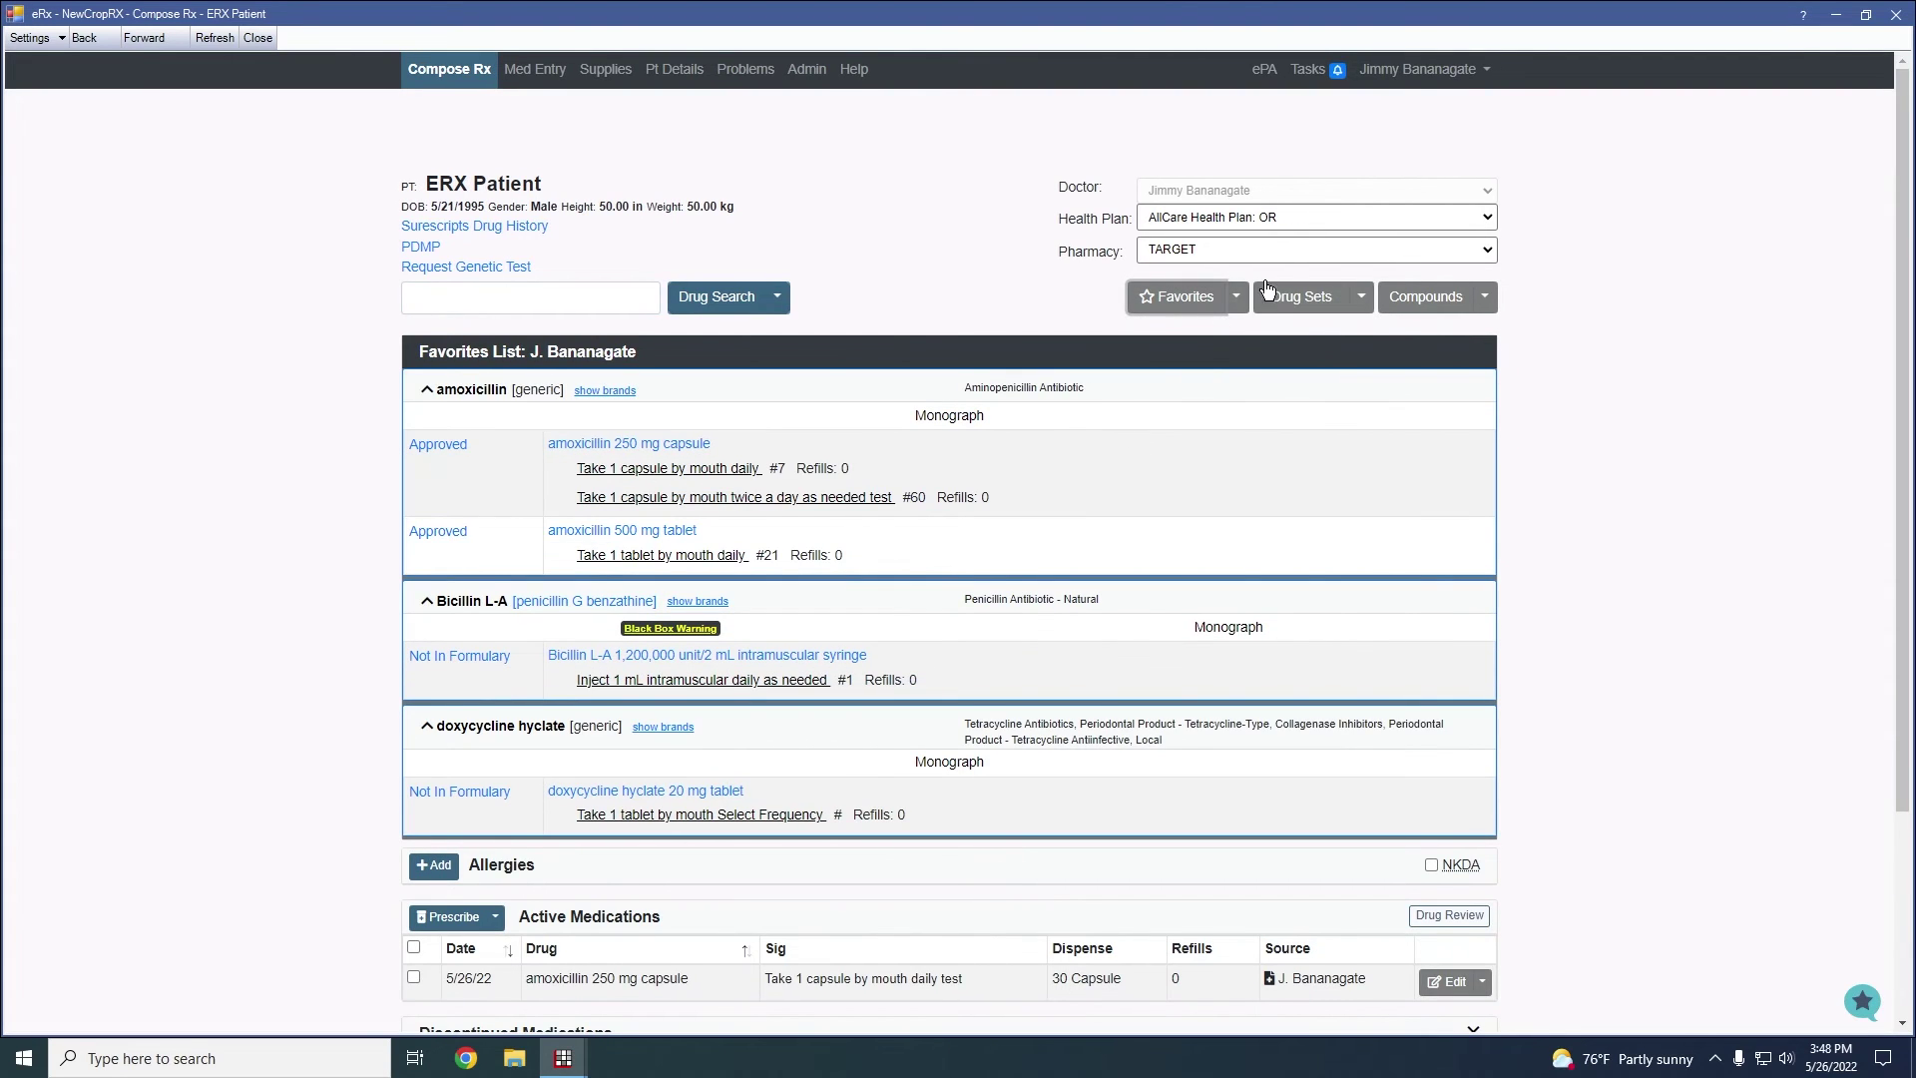
click(1246, 299)
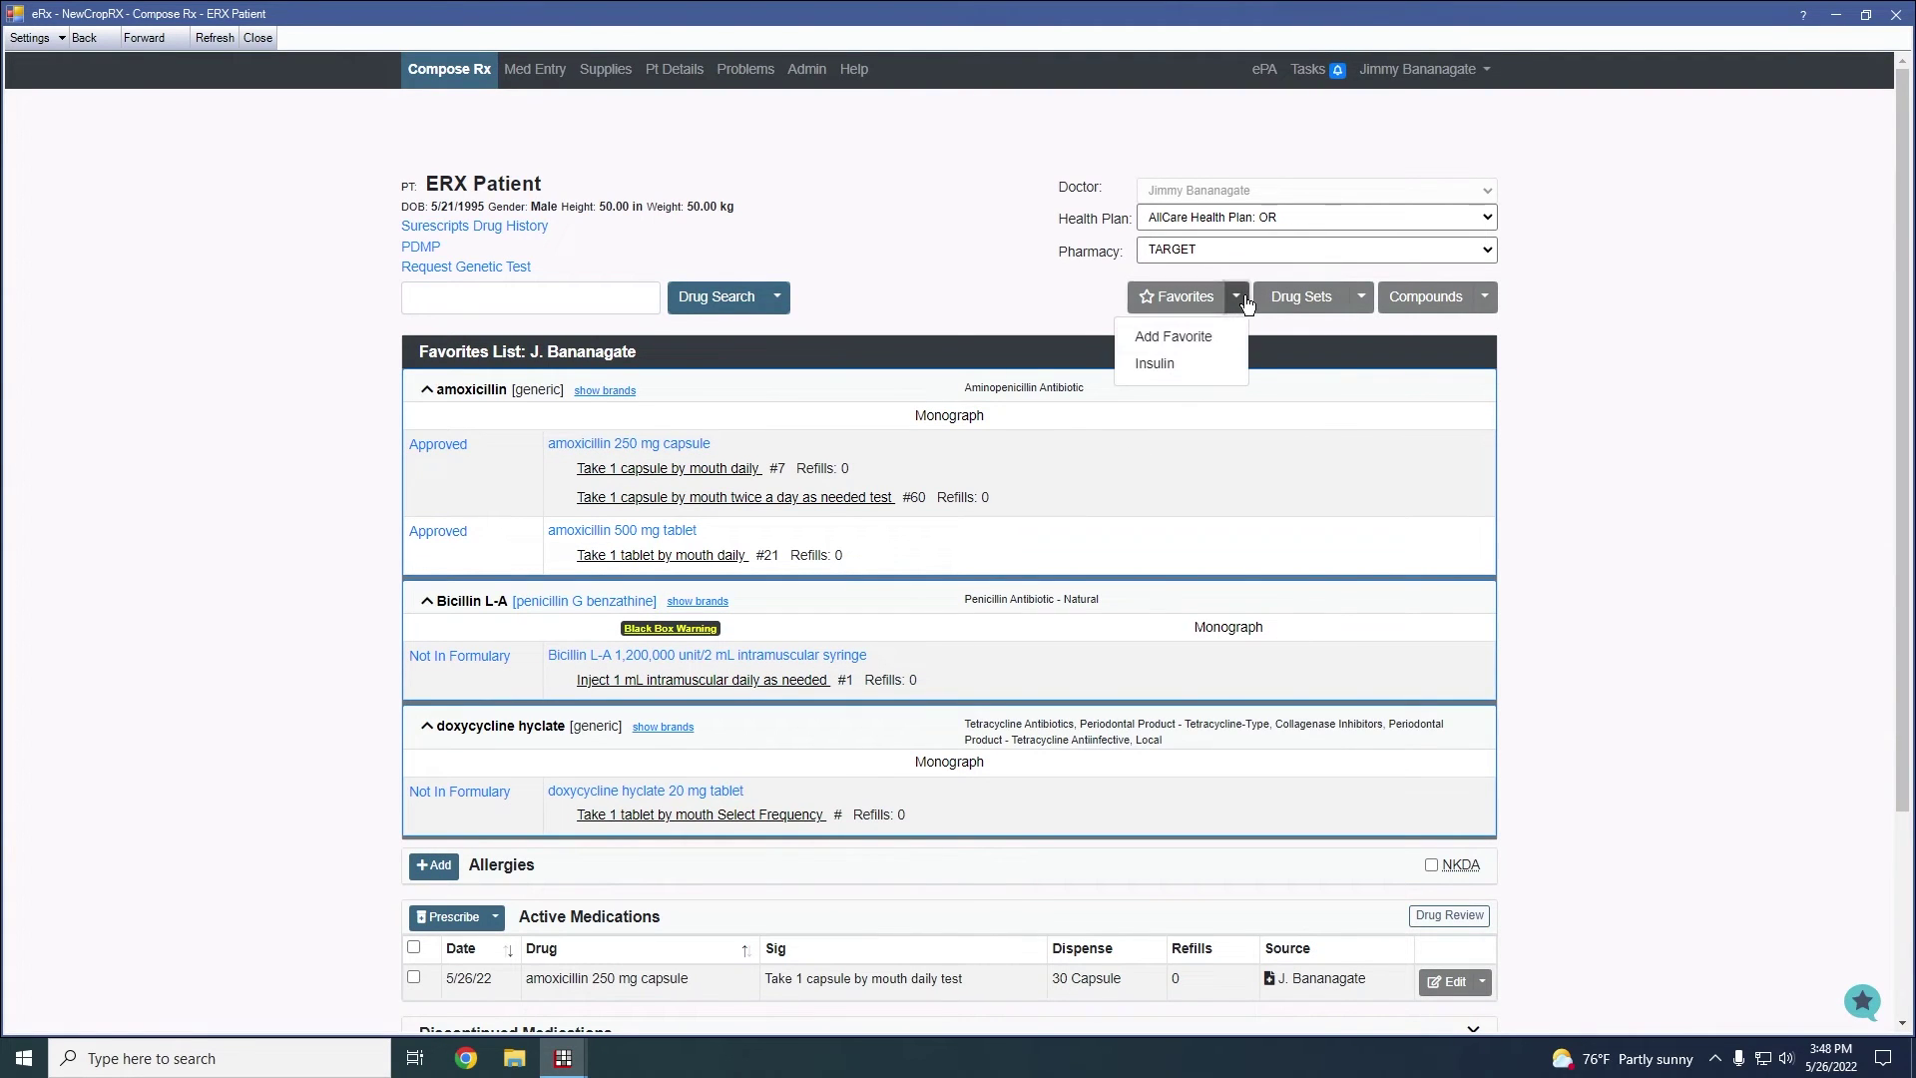
click(1193, 338)
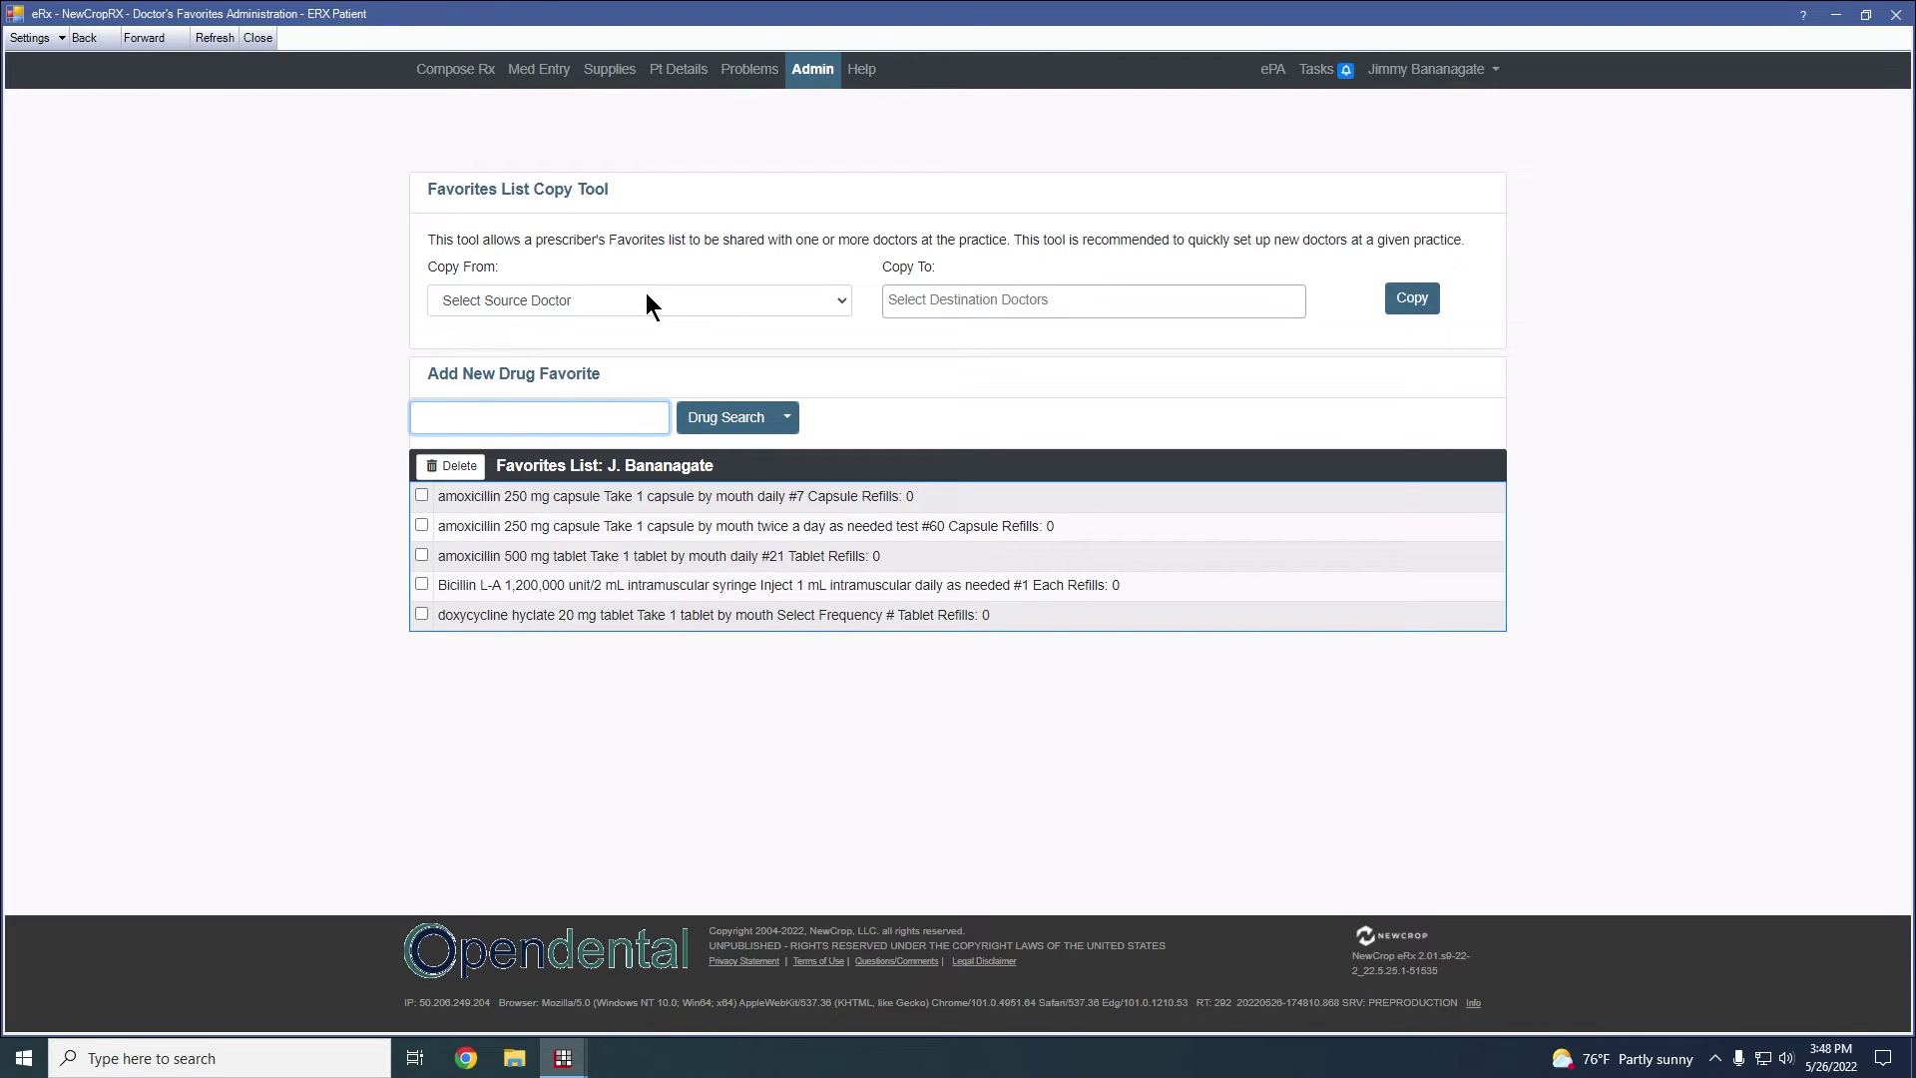
Copy another doctor's favorites to the current prescriber using Copy From and Copy To
click(789, 298)
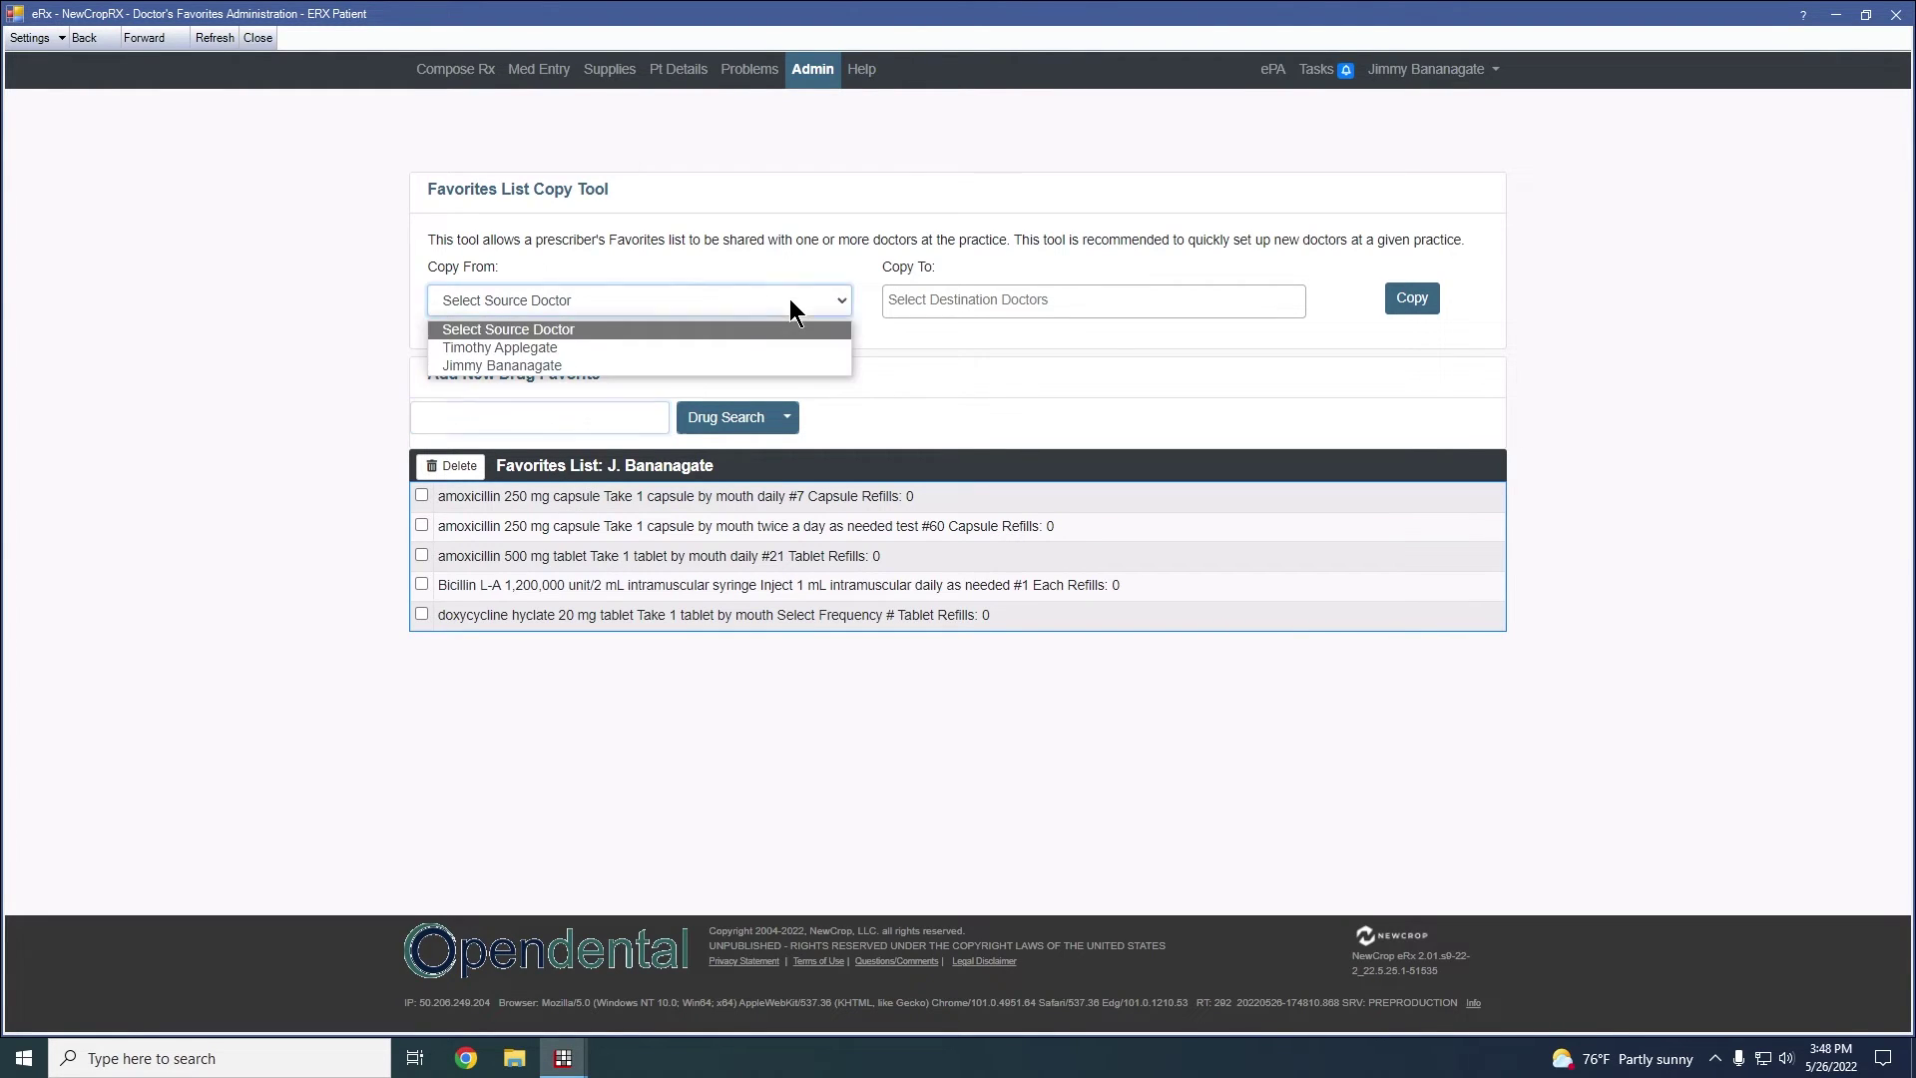
click(579, 349)
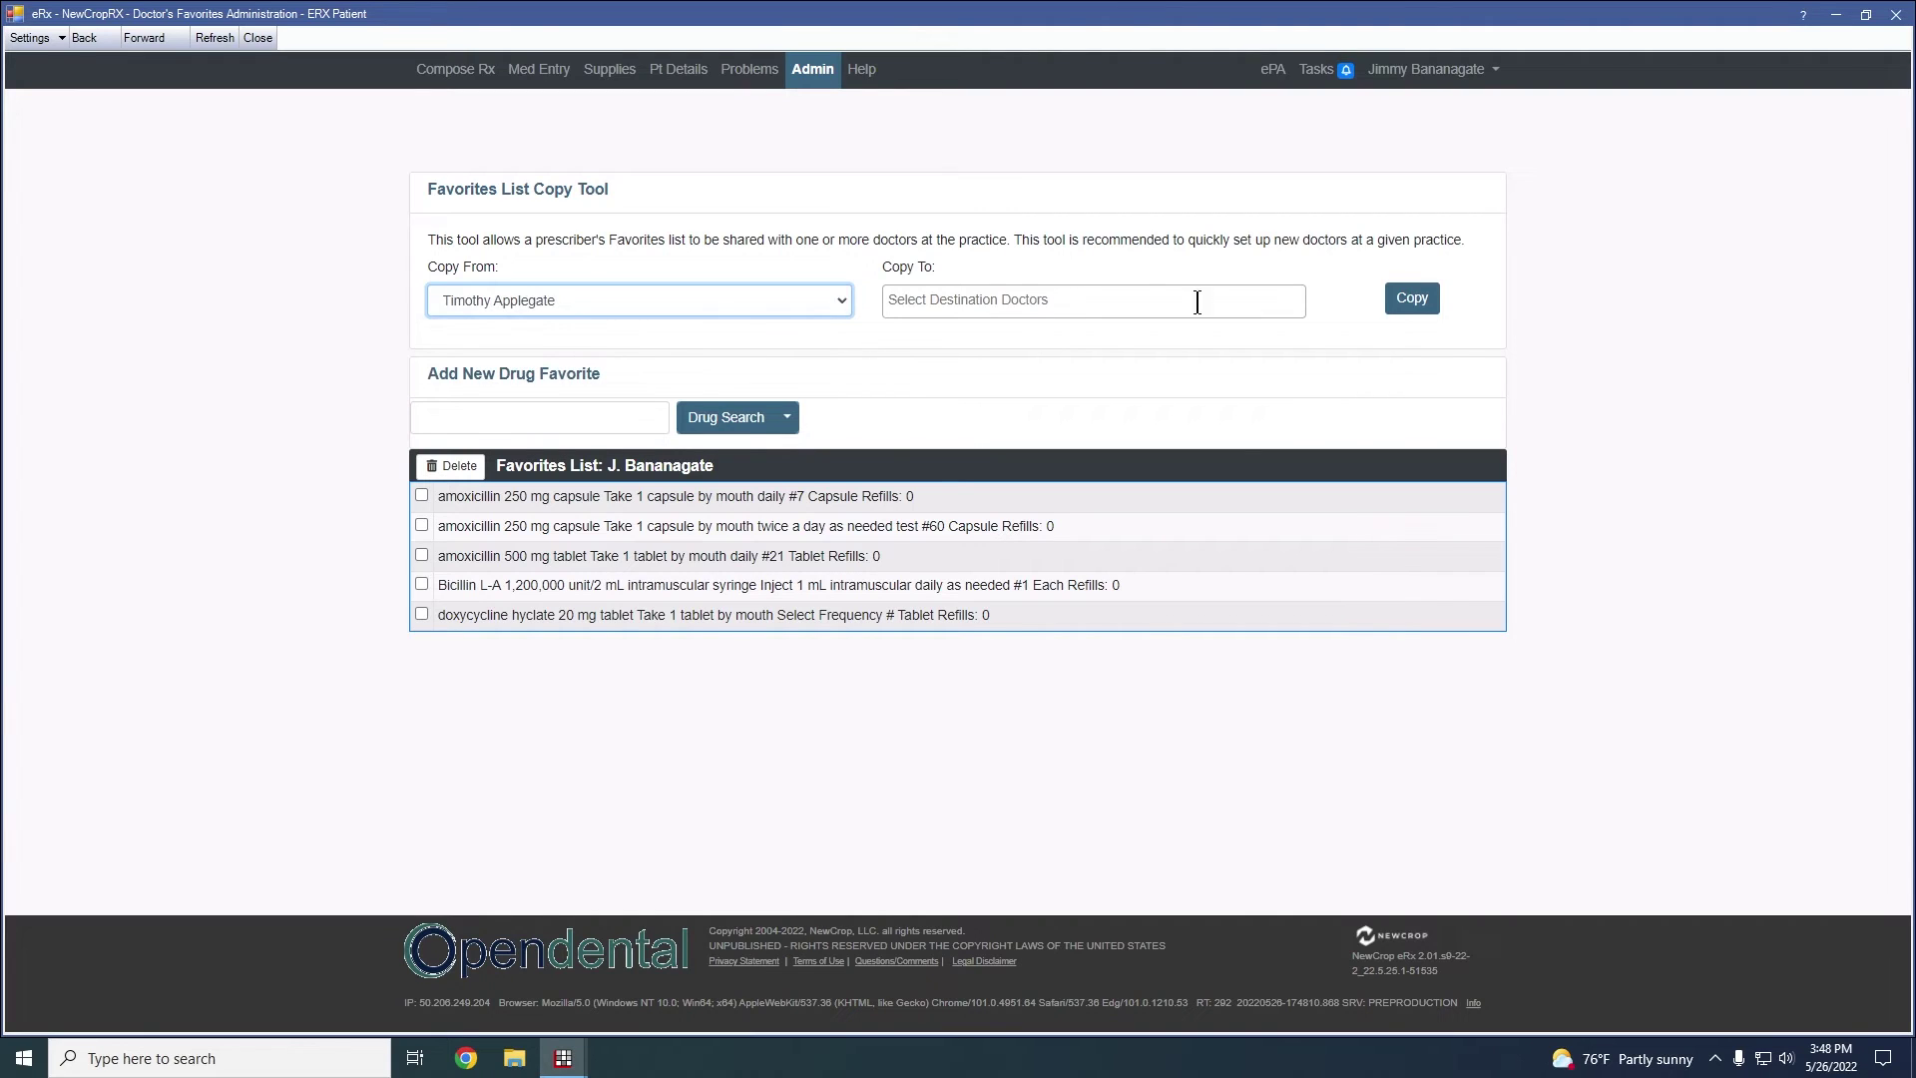
click(1173, 301)
click(1023, 367)
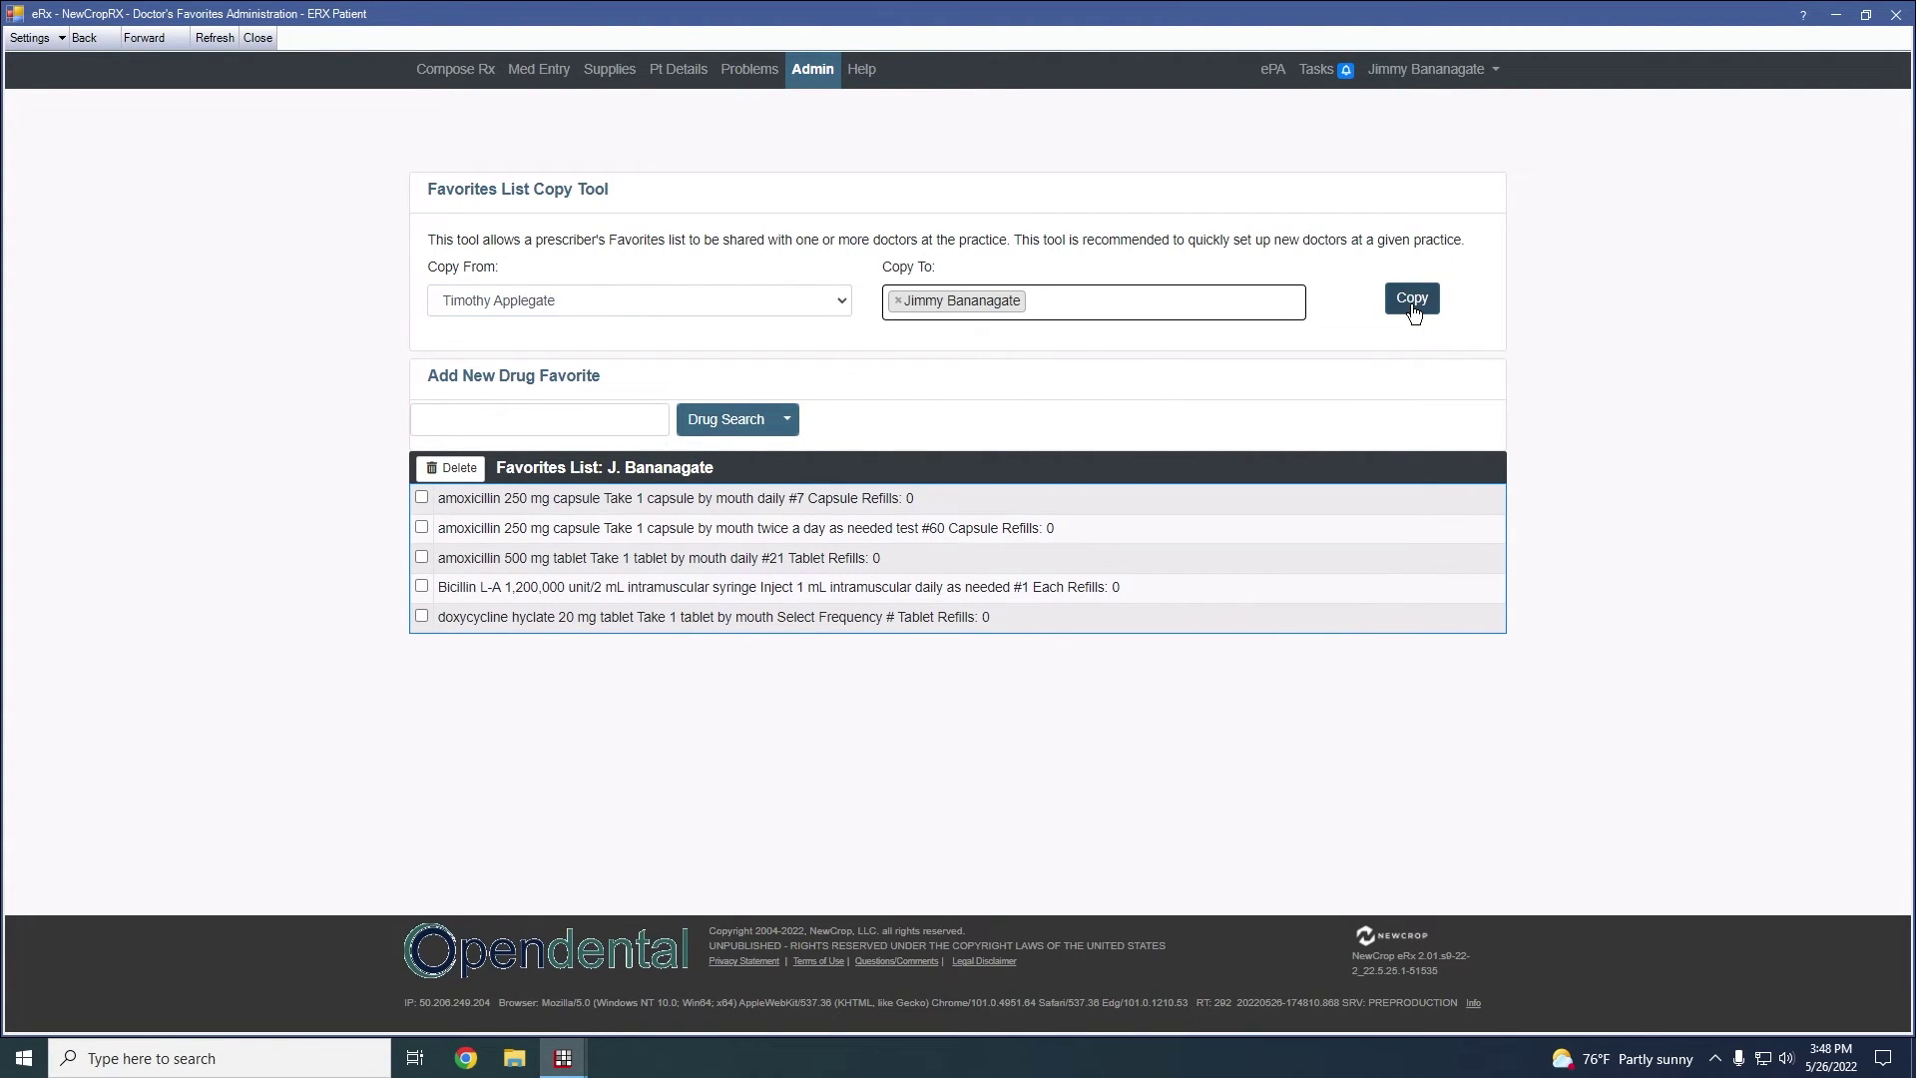
click(1413, 300)
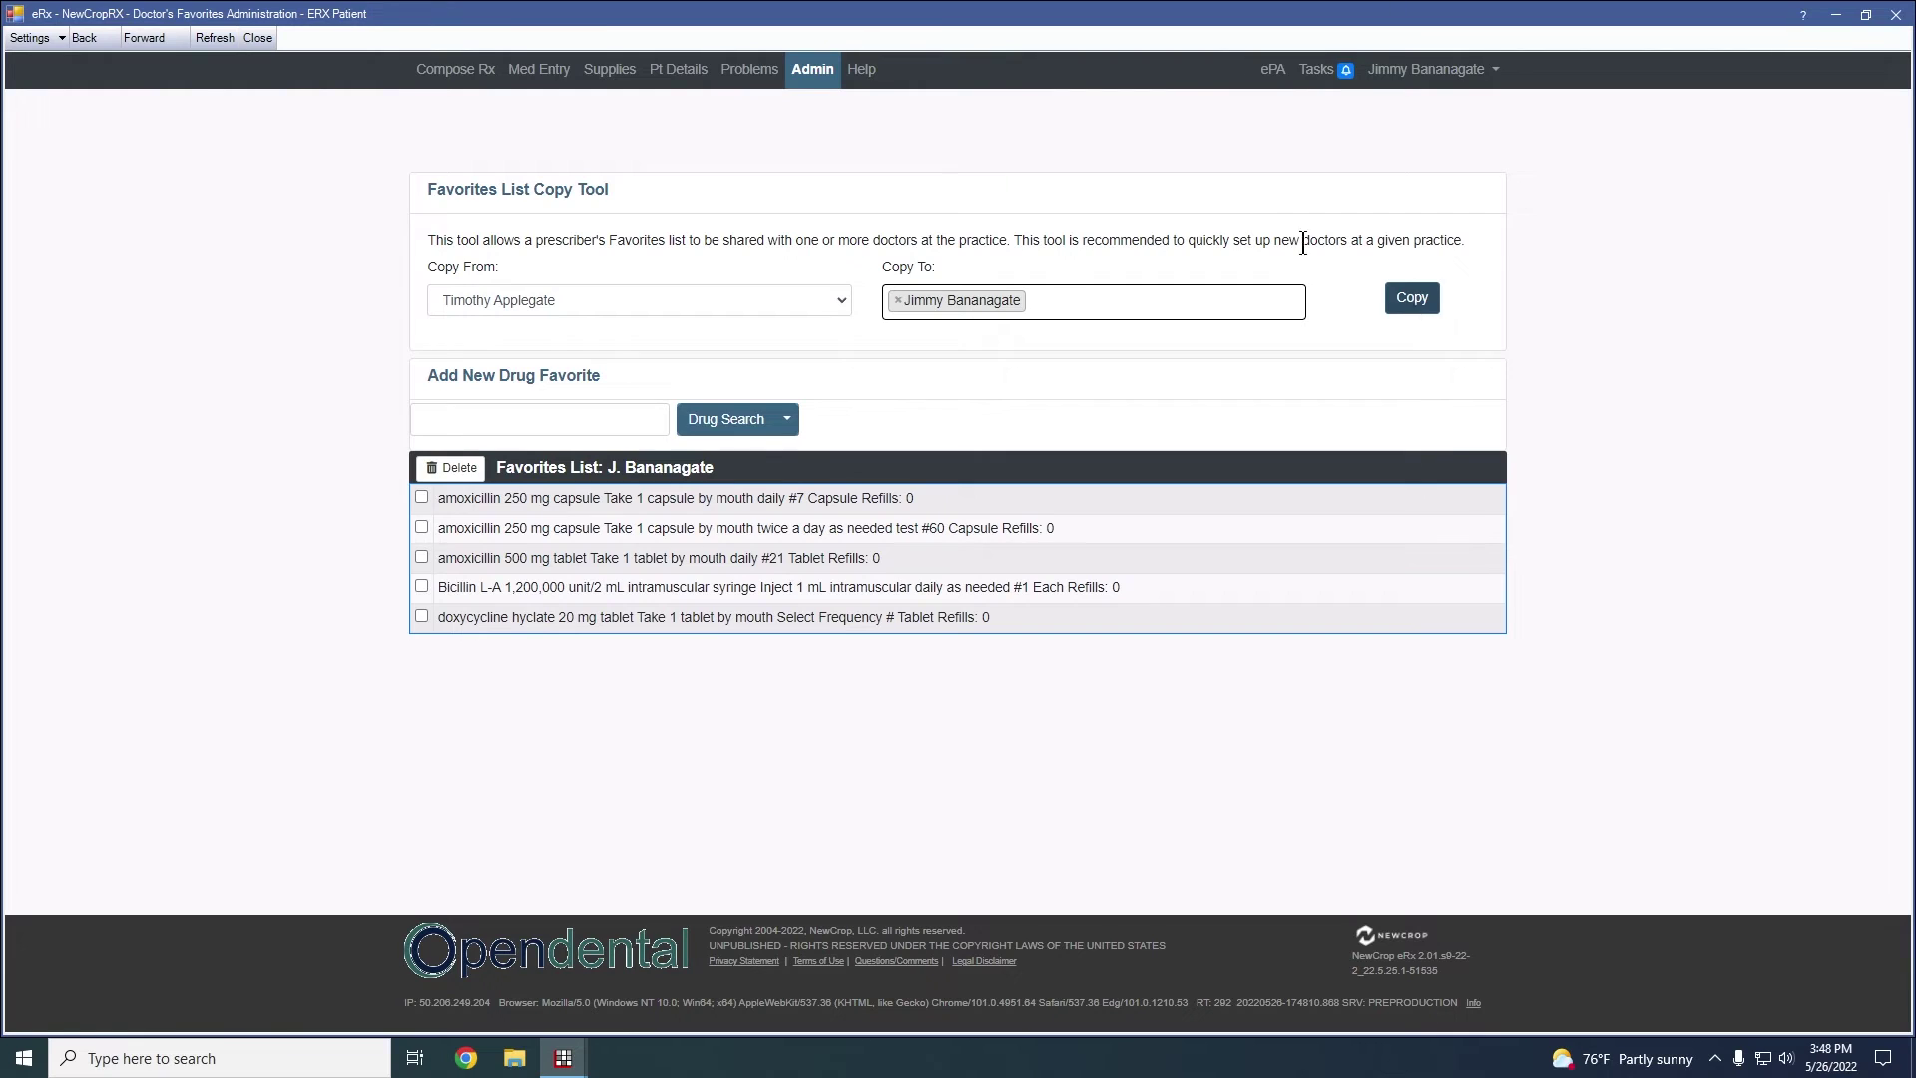
From Compose Rx, choose Add Compound in the Compounds menu to reach Compounds List Maintenance
click(469, 72)
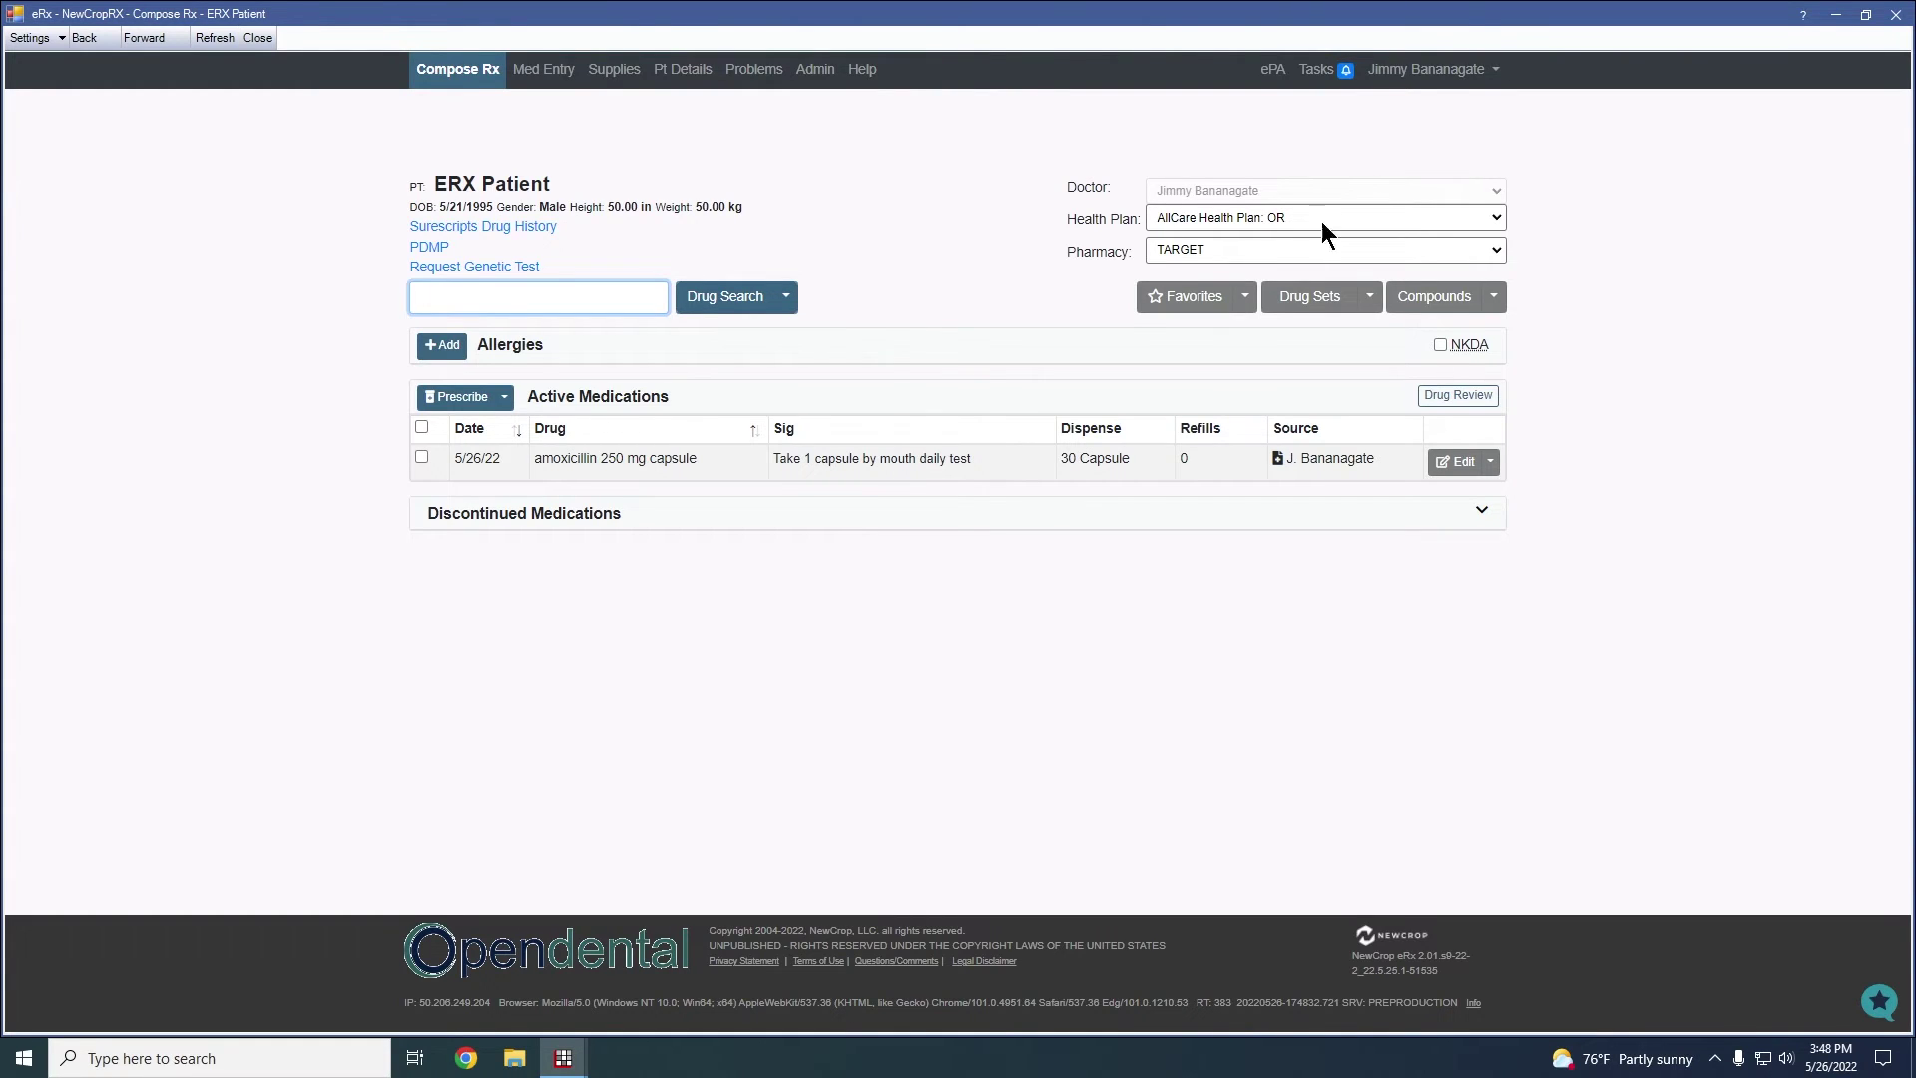
click(1498, 310)
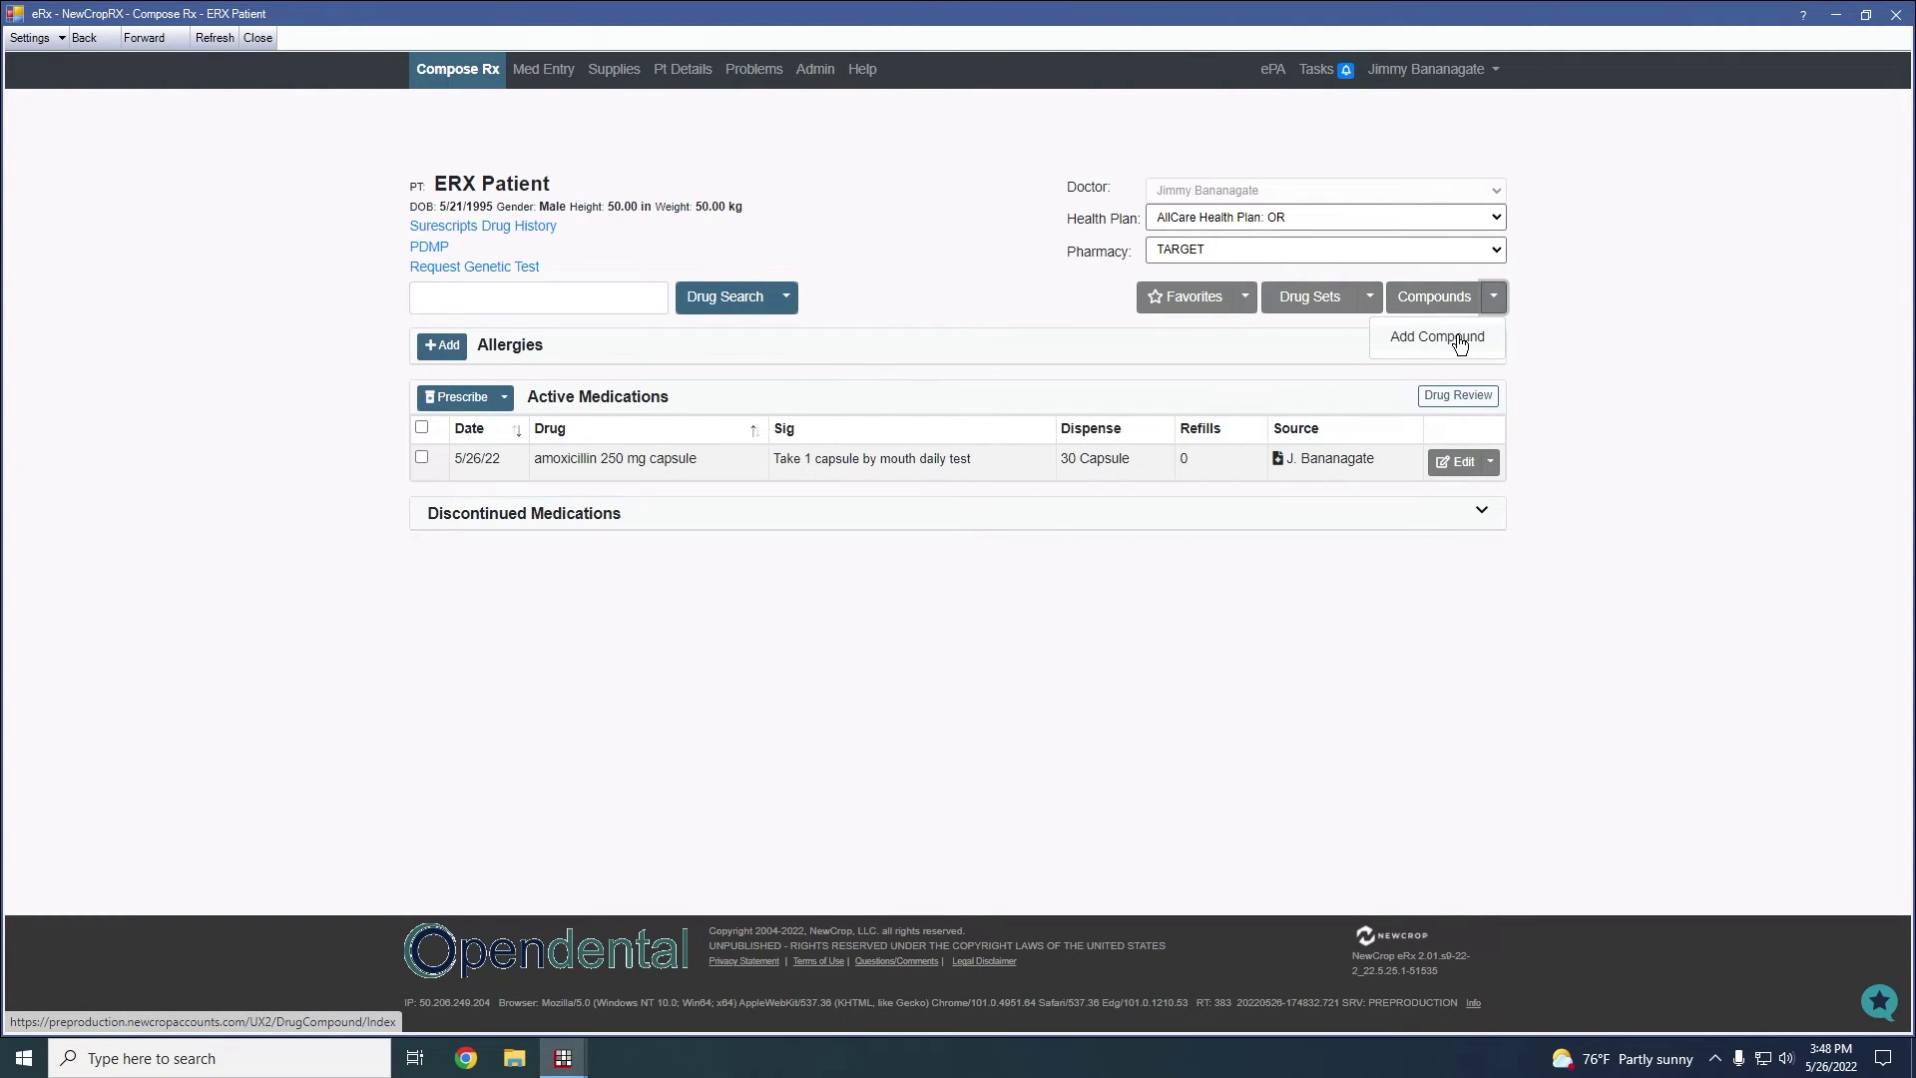
click(1459, 339)
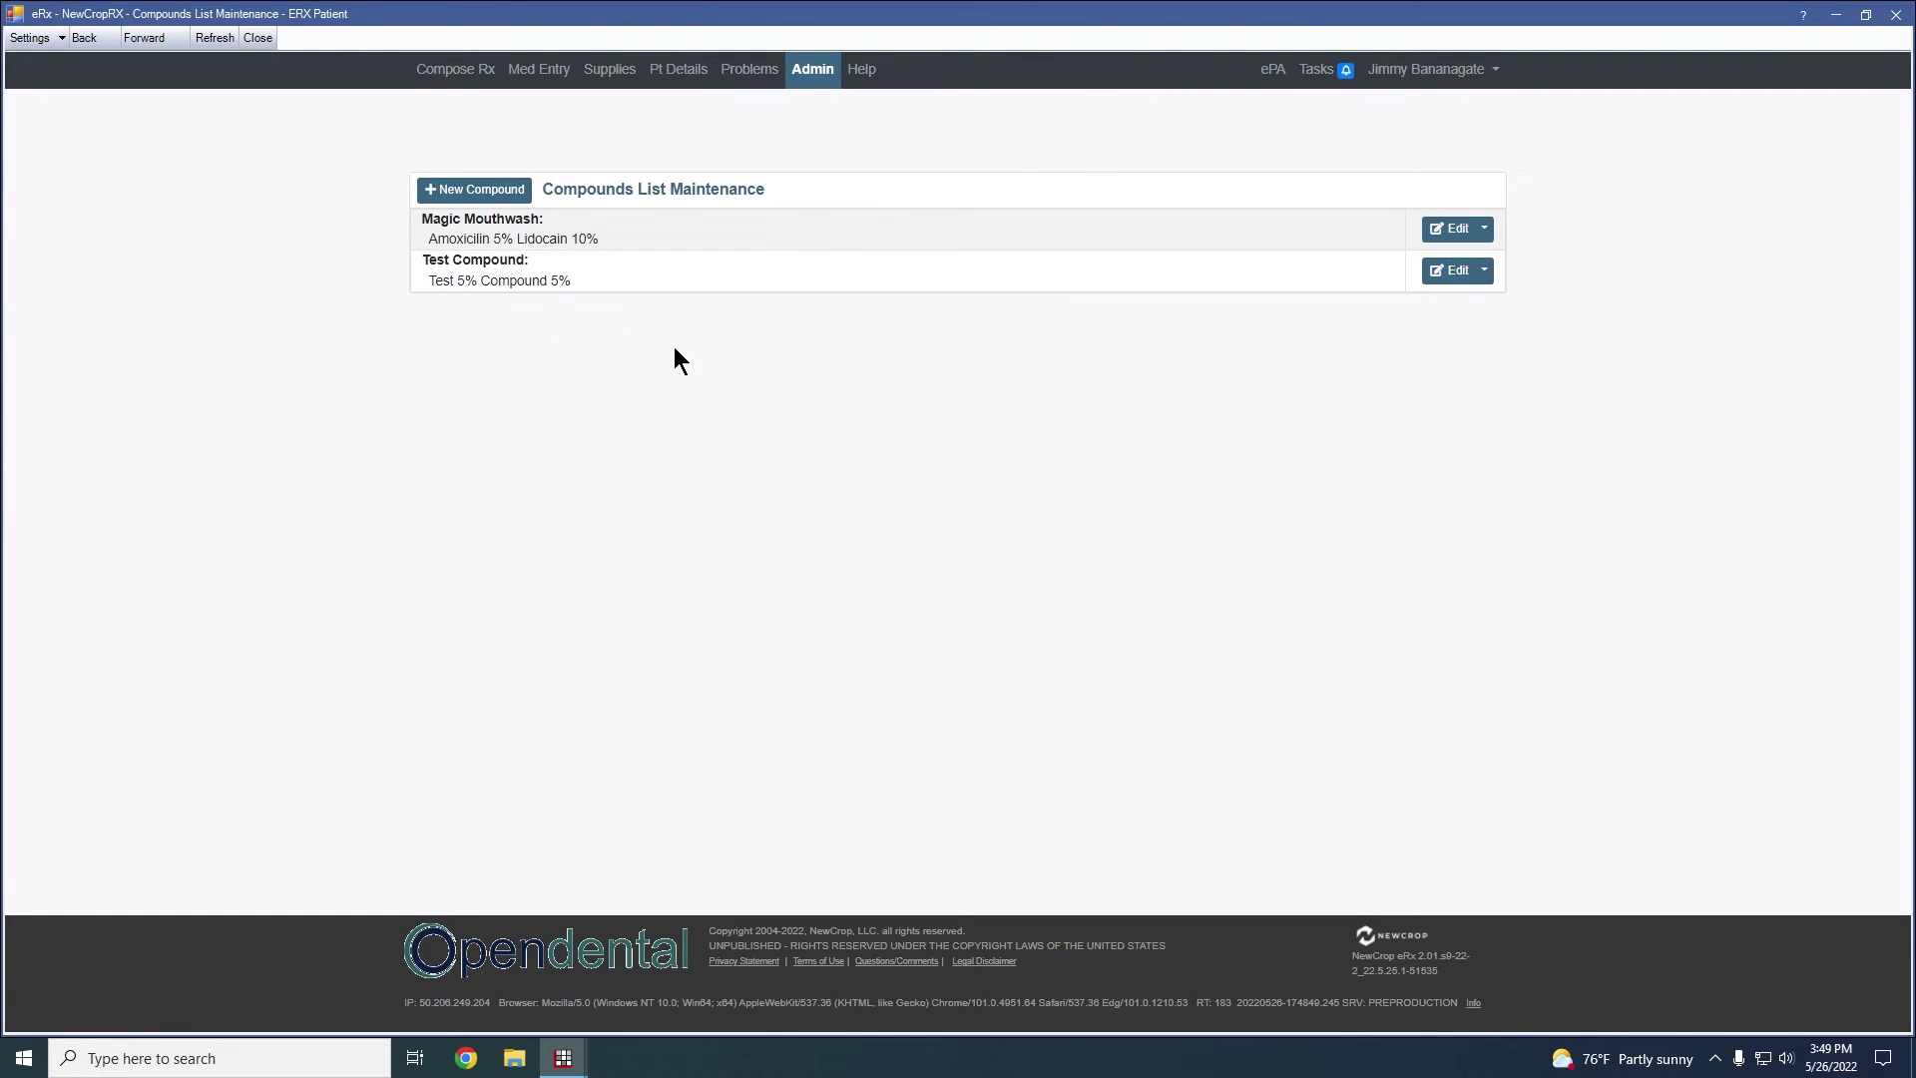
Start a new compound with two blank active-ingredient rows in %, then move to Default Sig
click(474, 189)
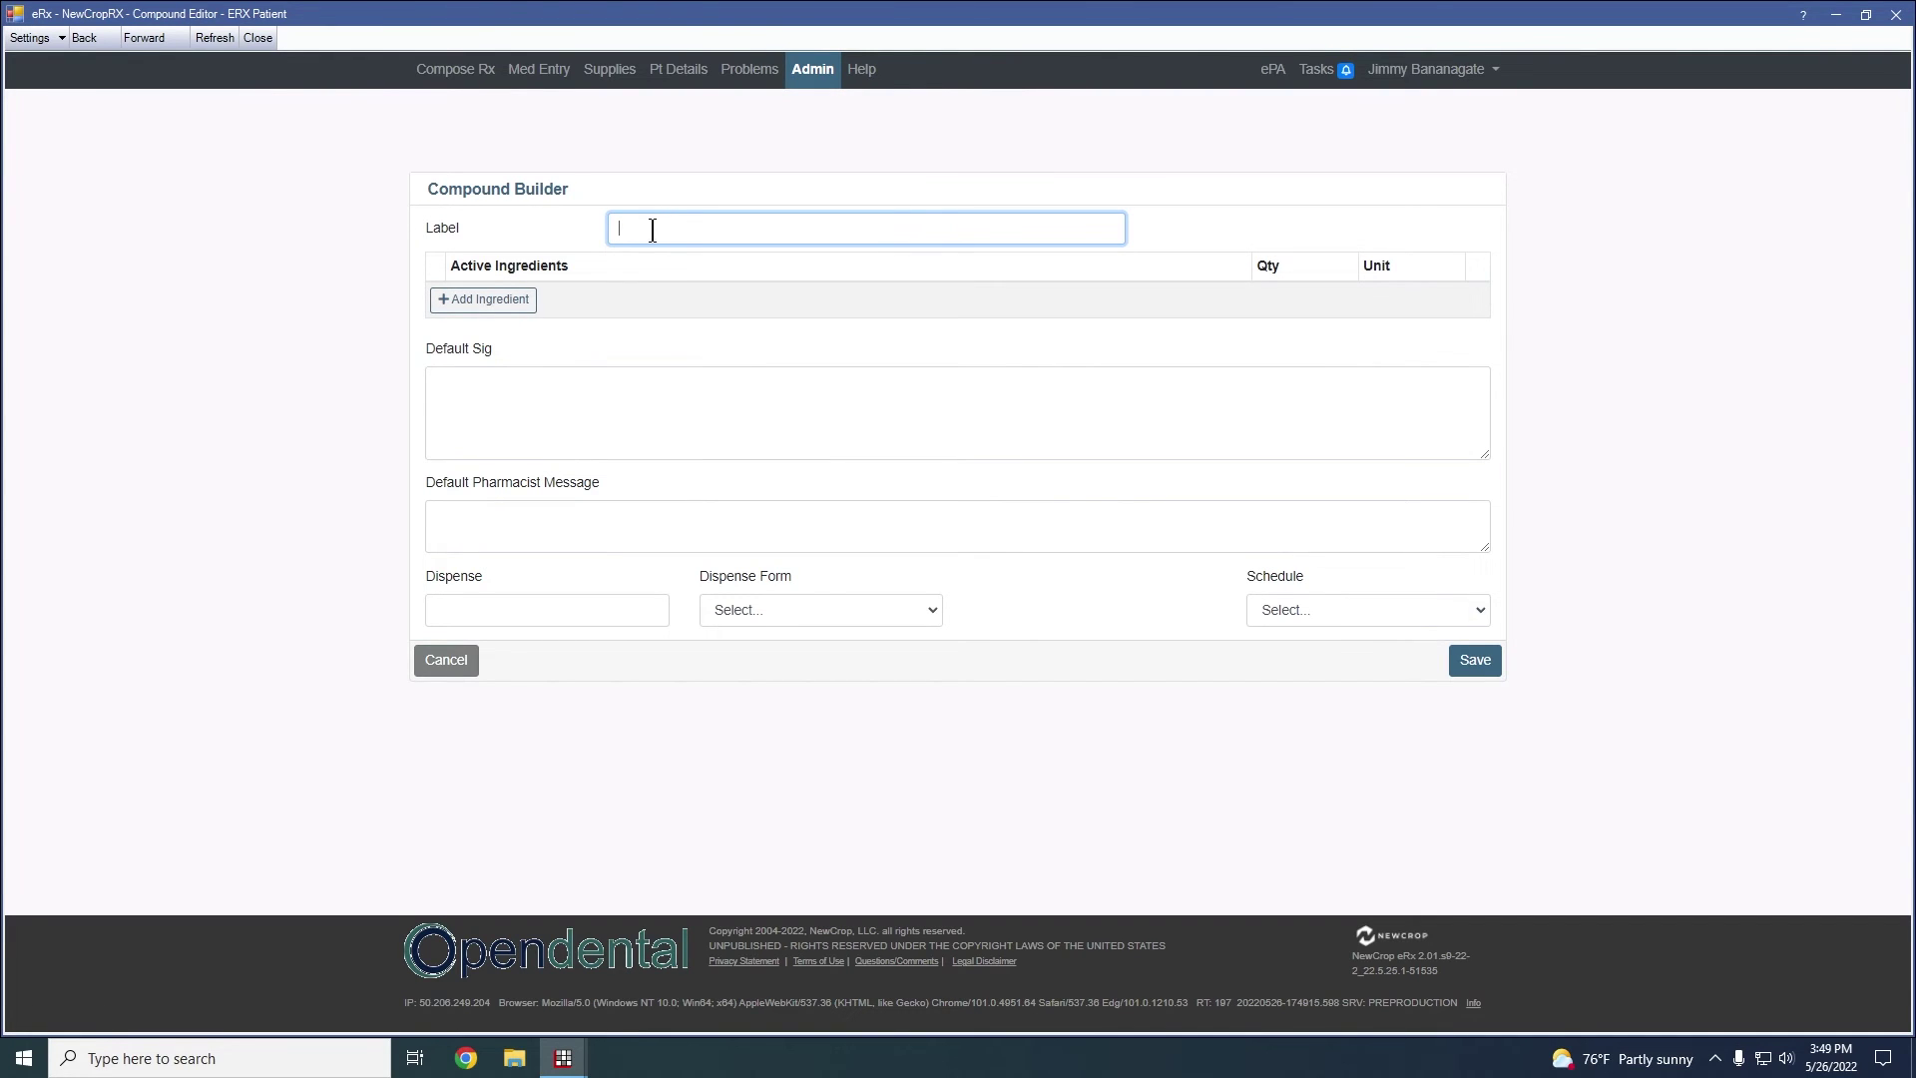
click(484, 306)
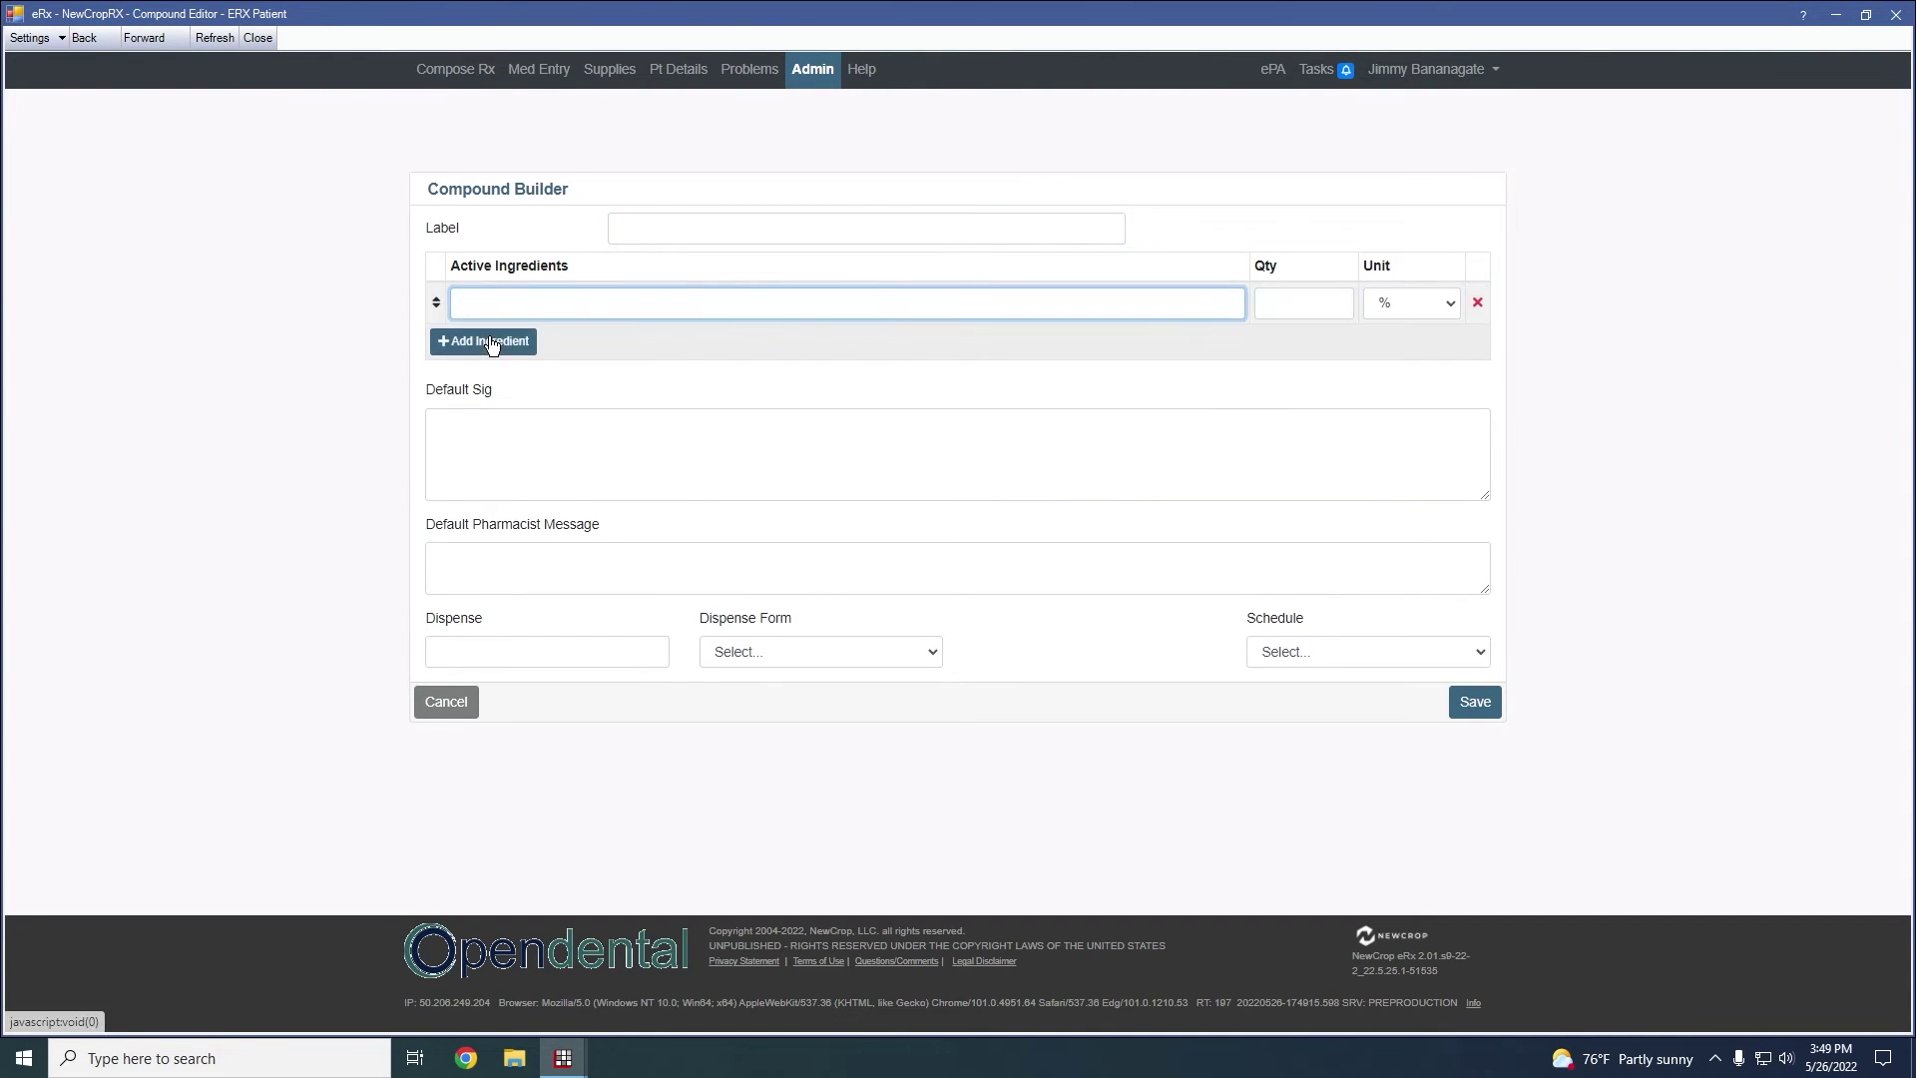
click(484, 341)
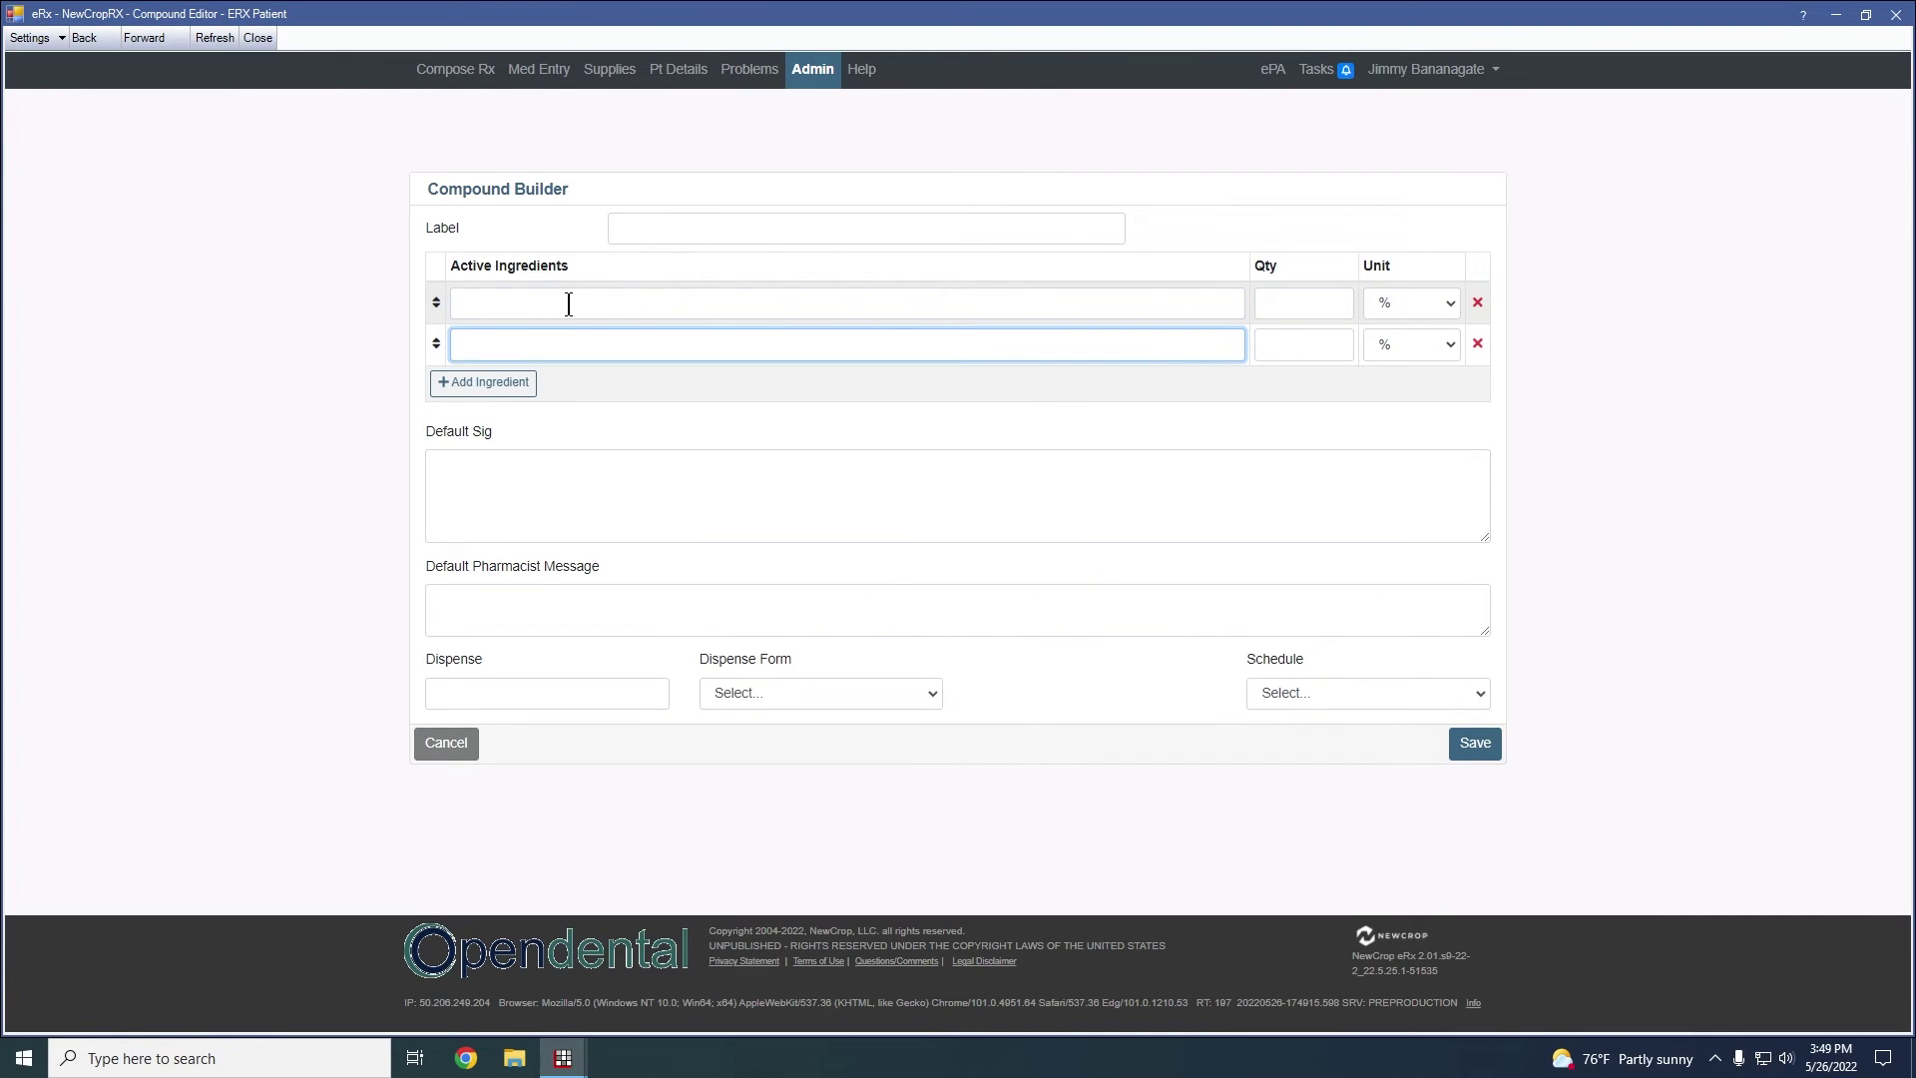
click(1439, 306)
click(1439, 306)
click(483, 513)
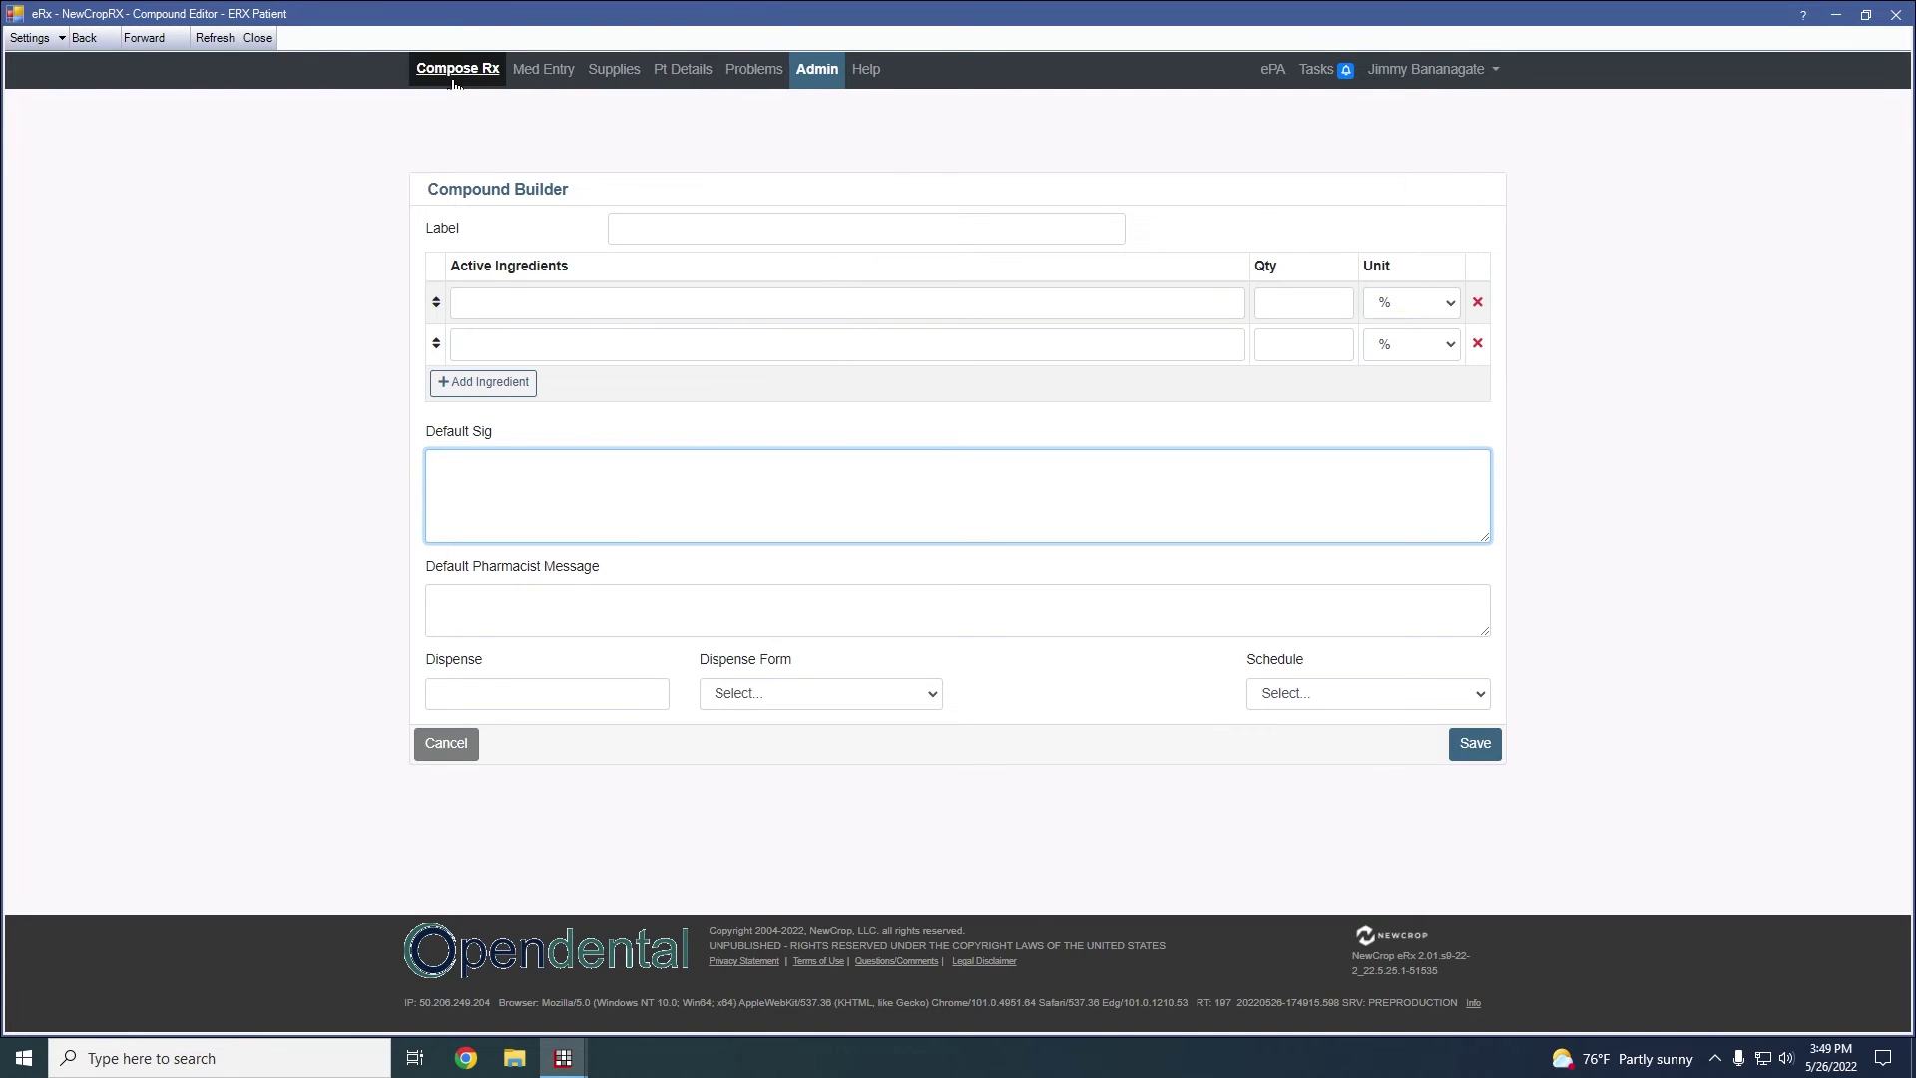
From Compose Rx, choose Add Drug Set in the Drug Sets menu to reach Drug Sets Maintenance
click(510, 70)
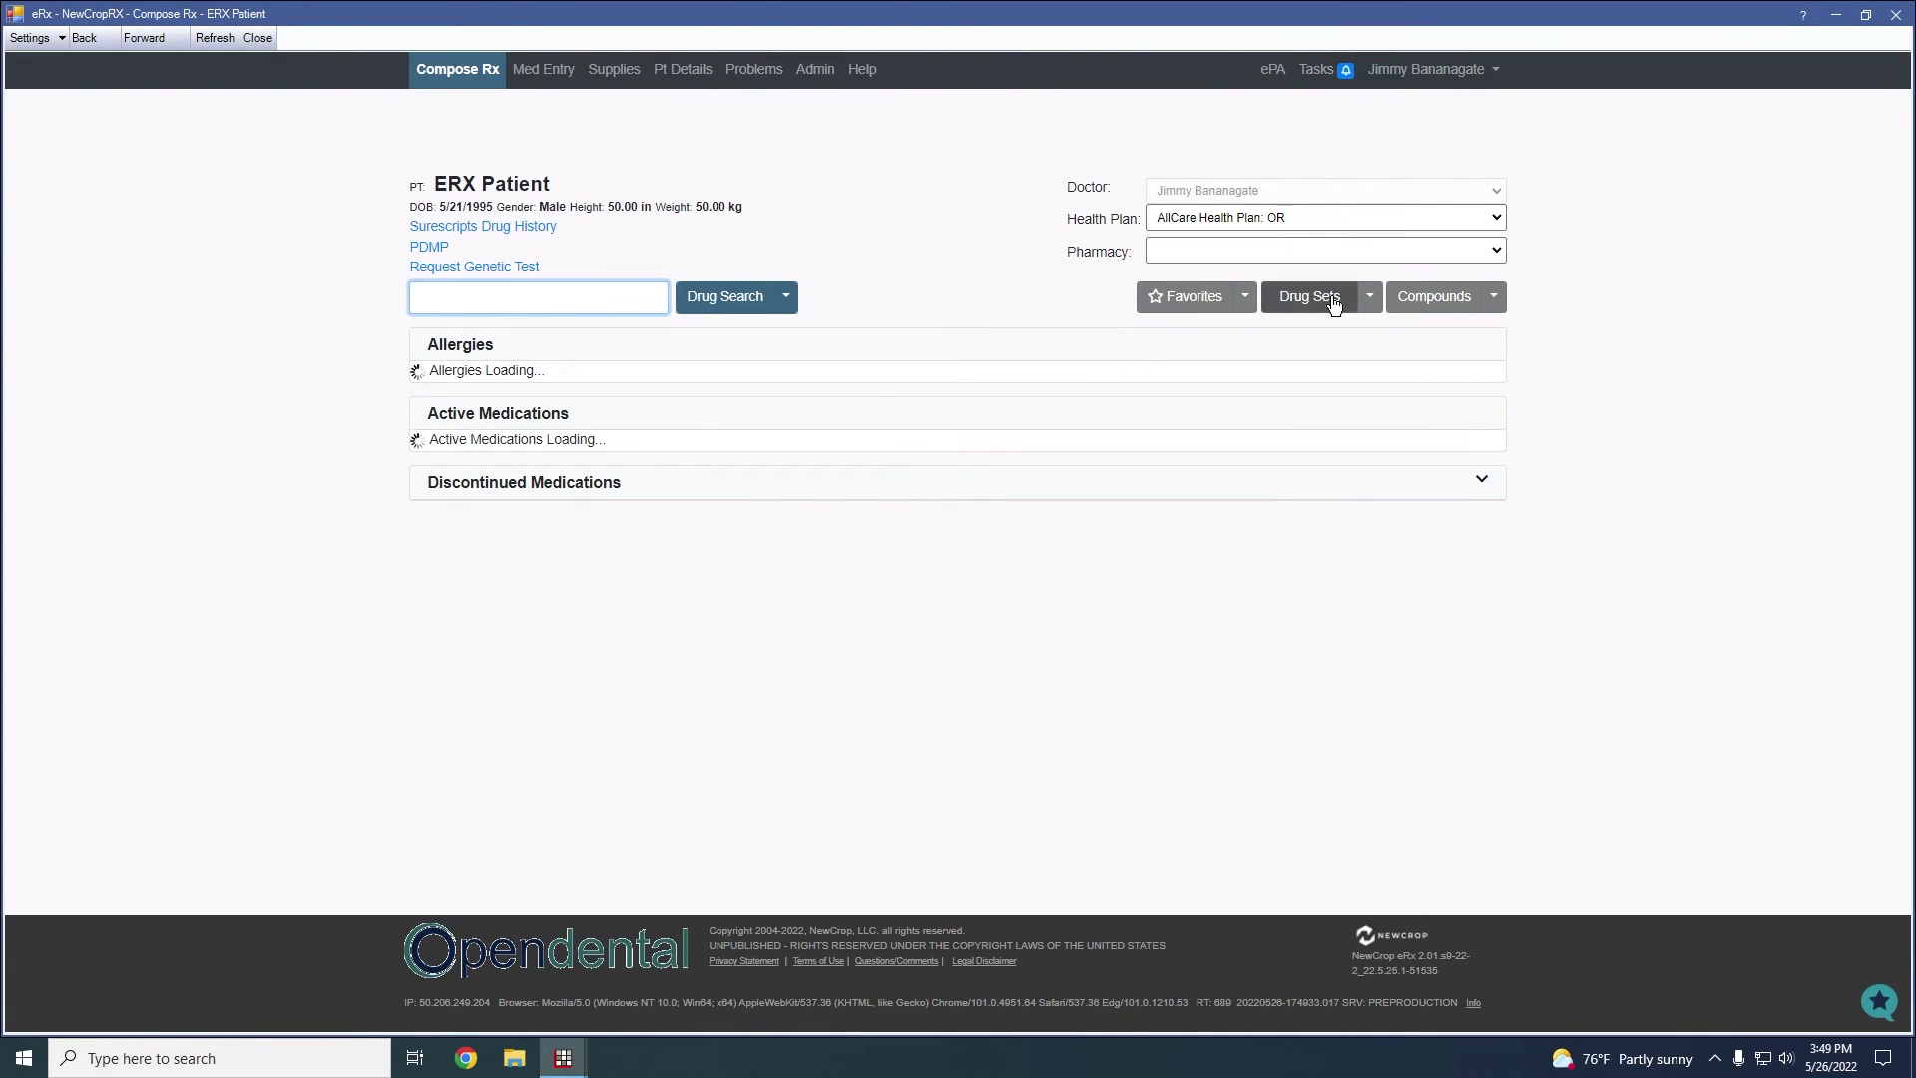
click(1370, 302)
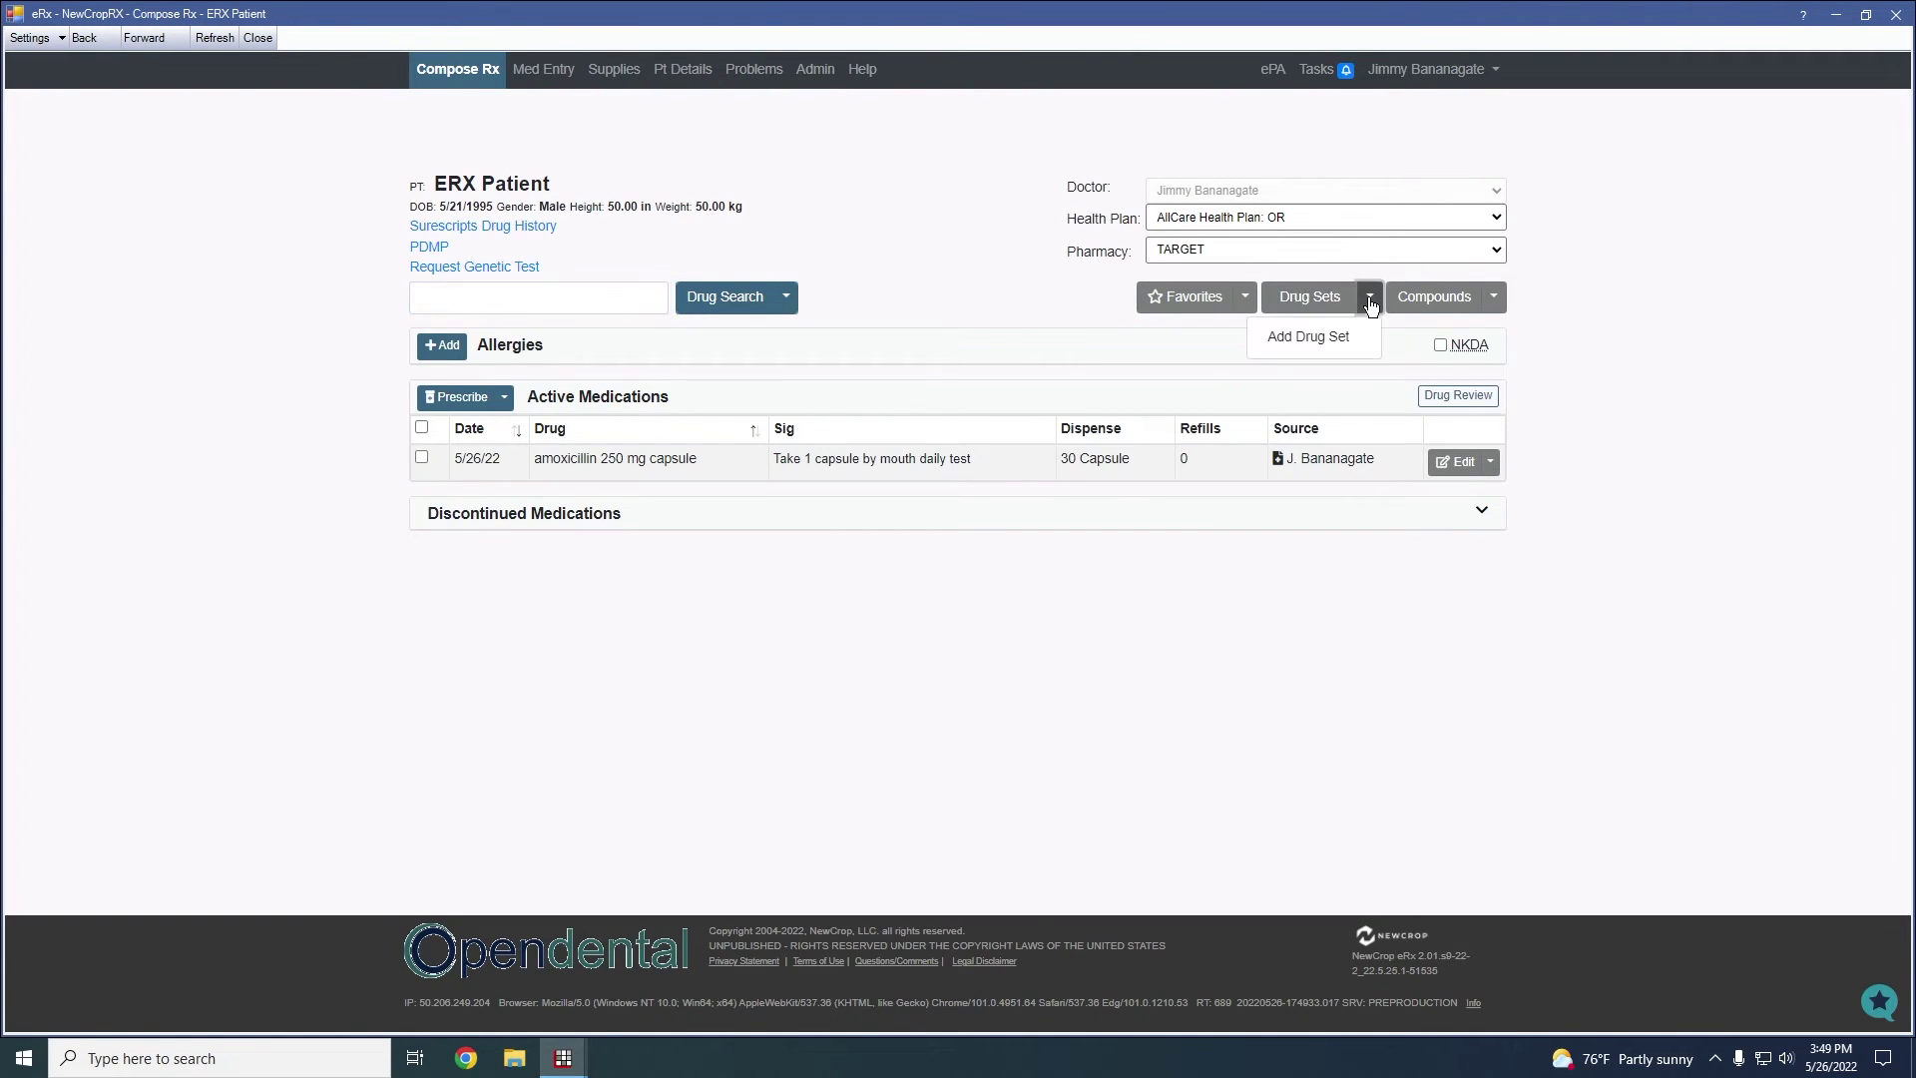
click(1371, 302)
click(1370, 299)
click(1313, 340)
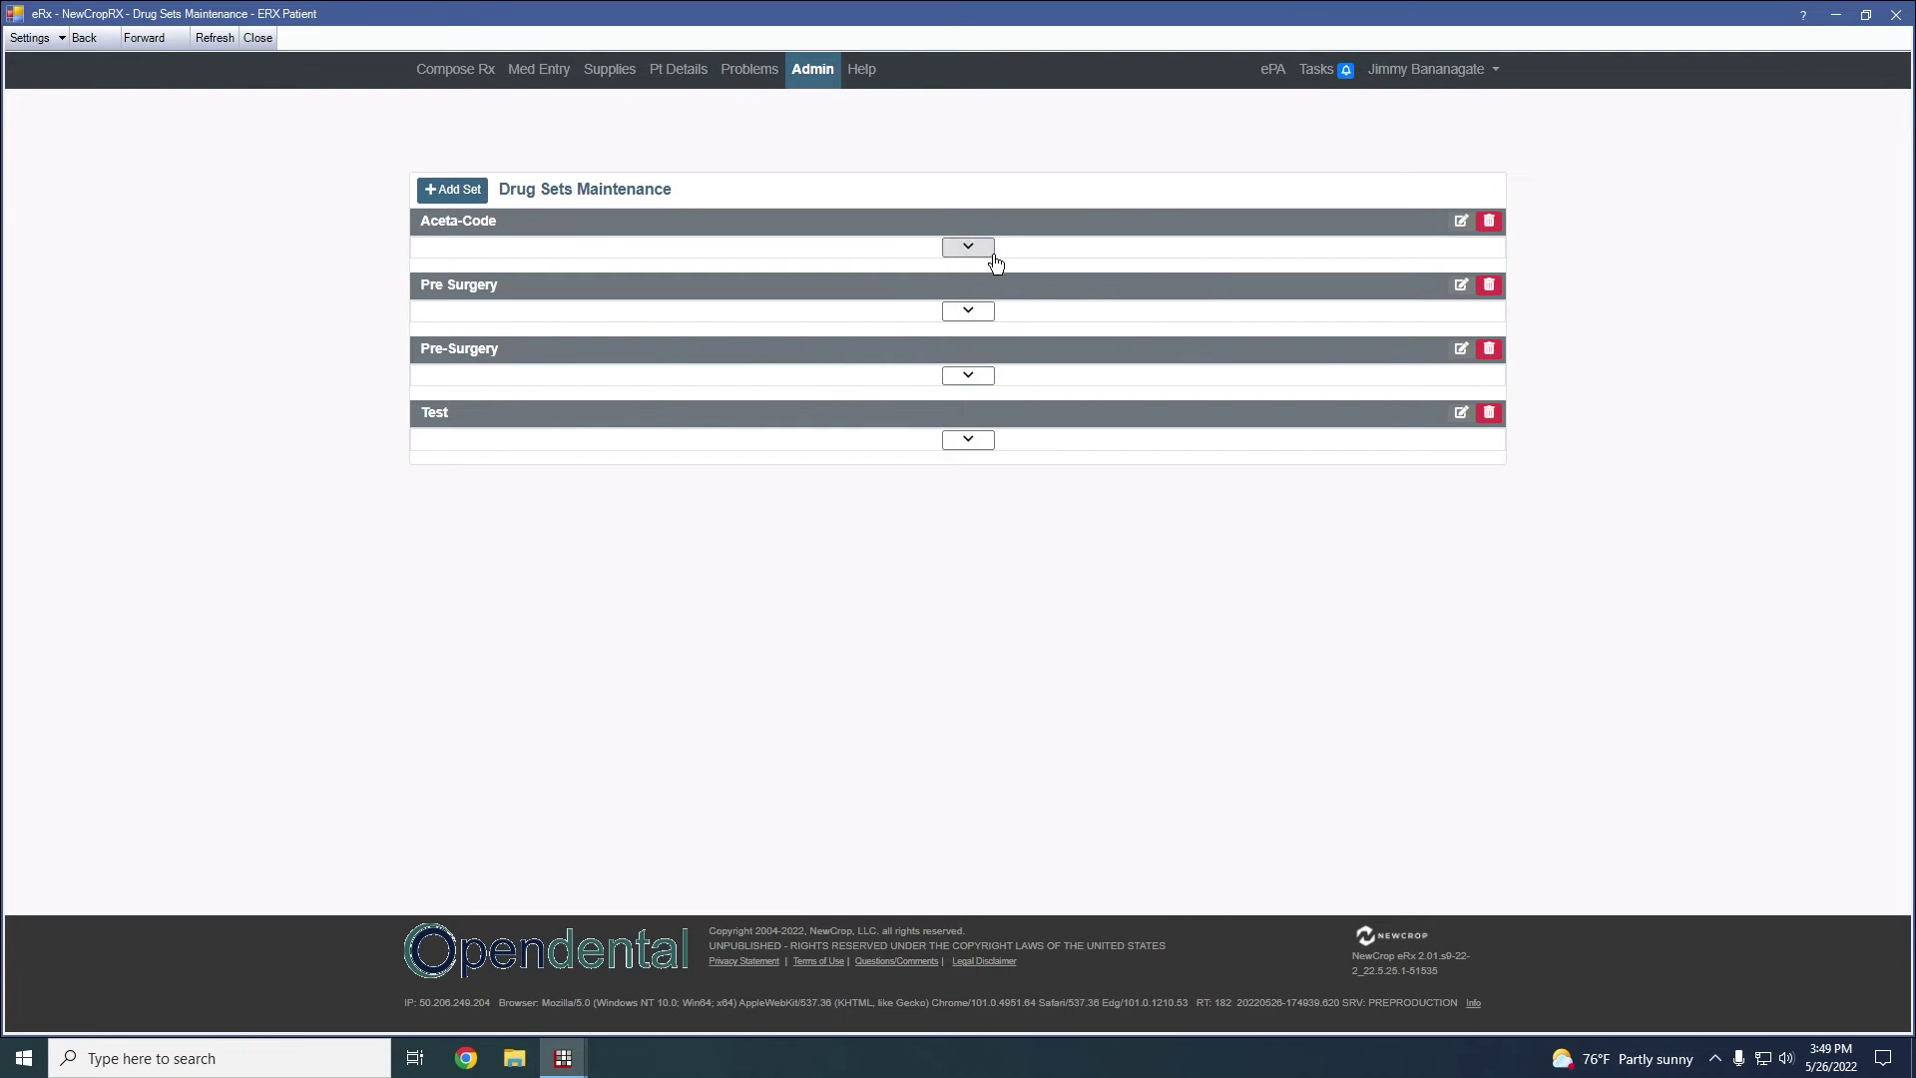
Expand and collapse the Pre-Surgery and Pre Surgery drug sets to view their drugs
click(969, 379)
click(969, 312)
click(973, 424)
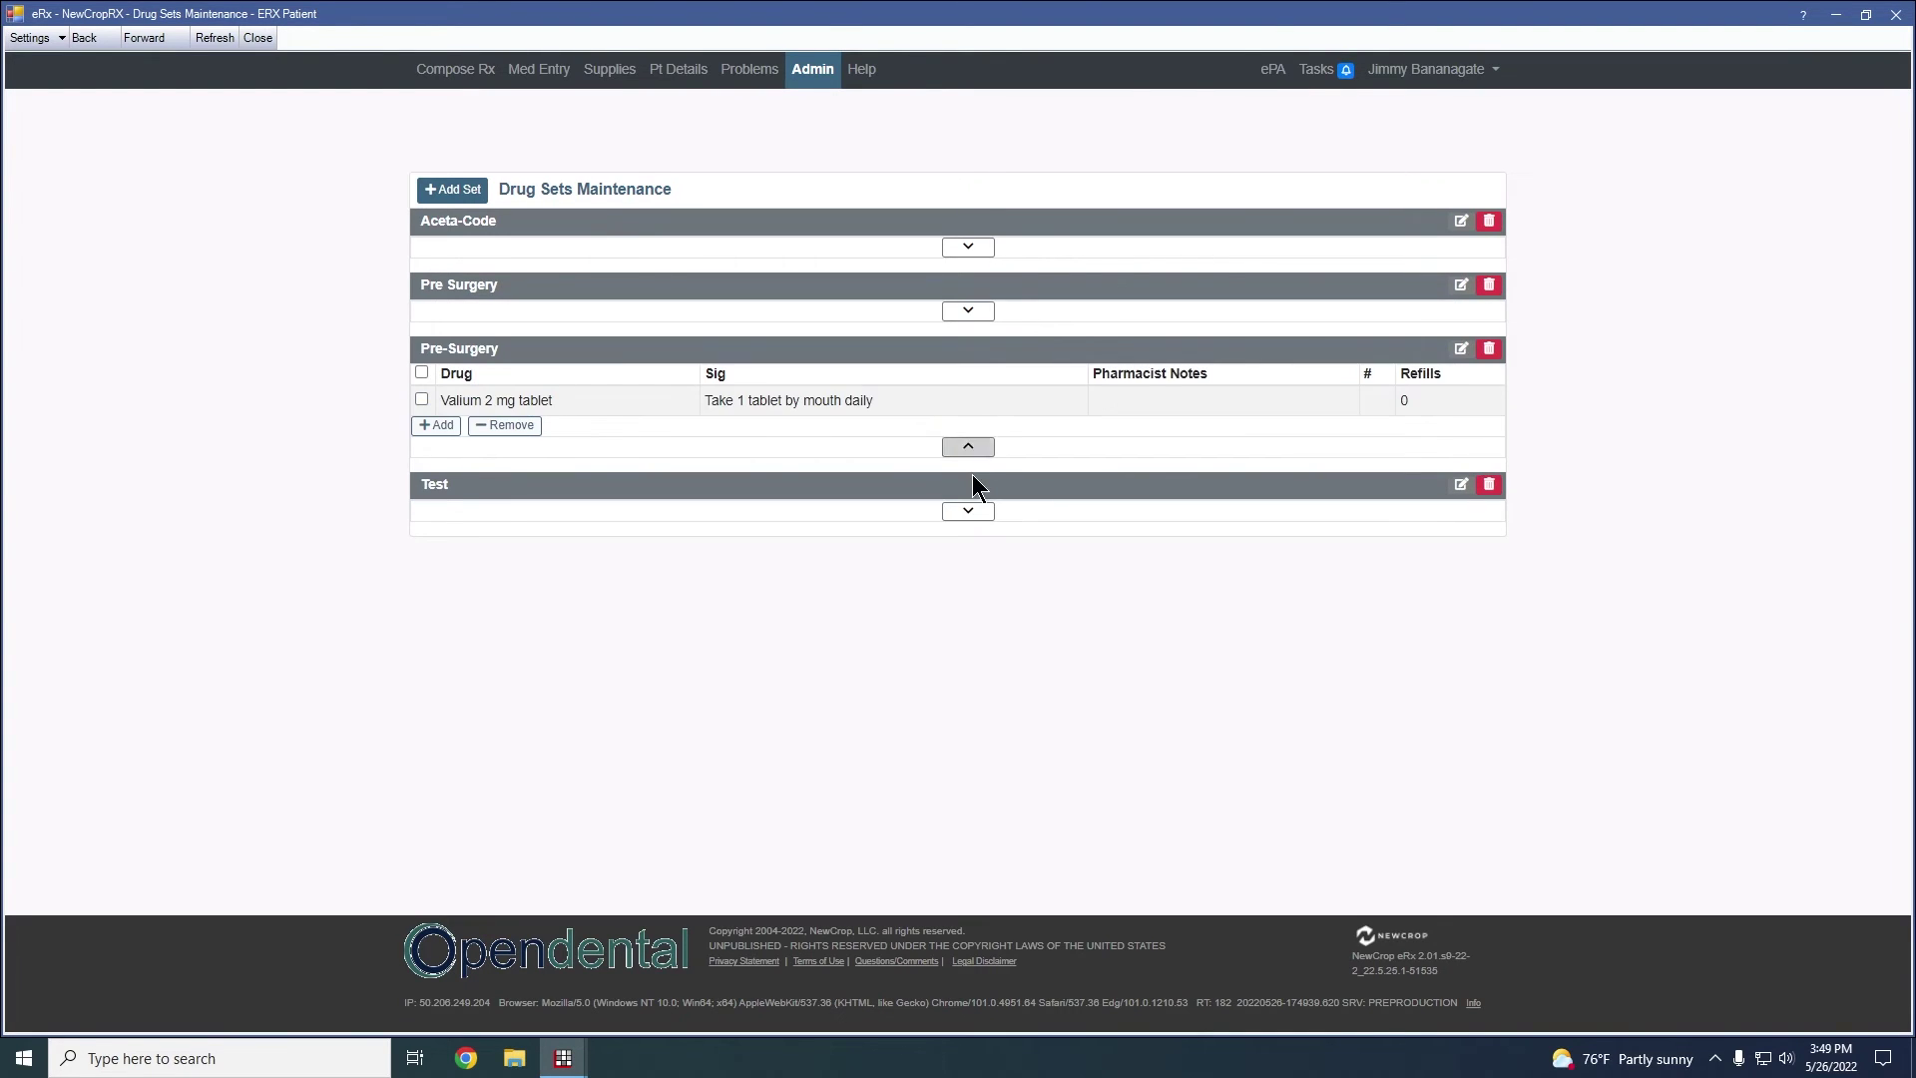
click(974, 447)
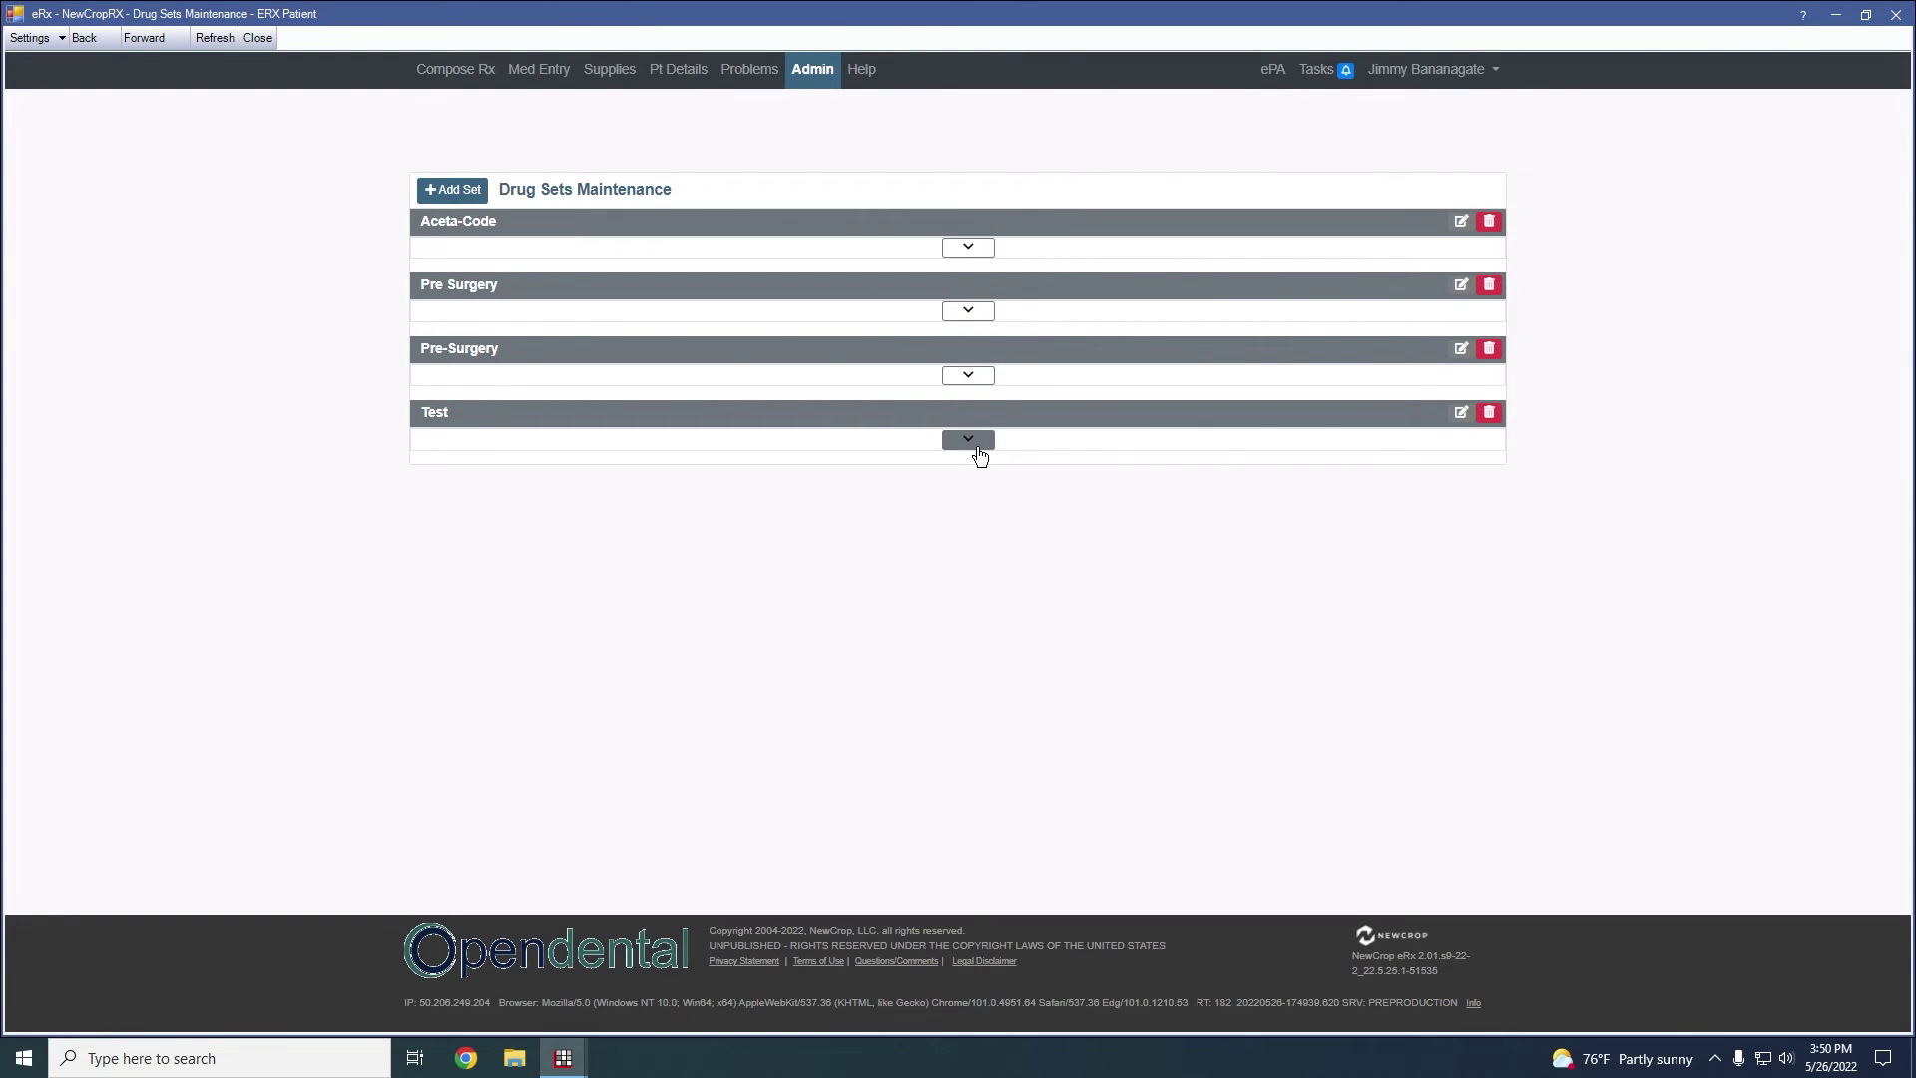
Create a new drug set named 'test'
click(452, 189)
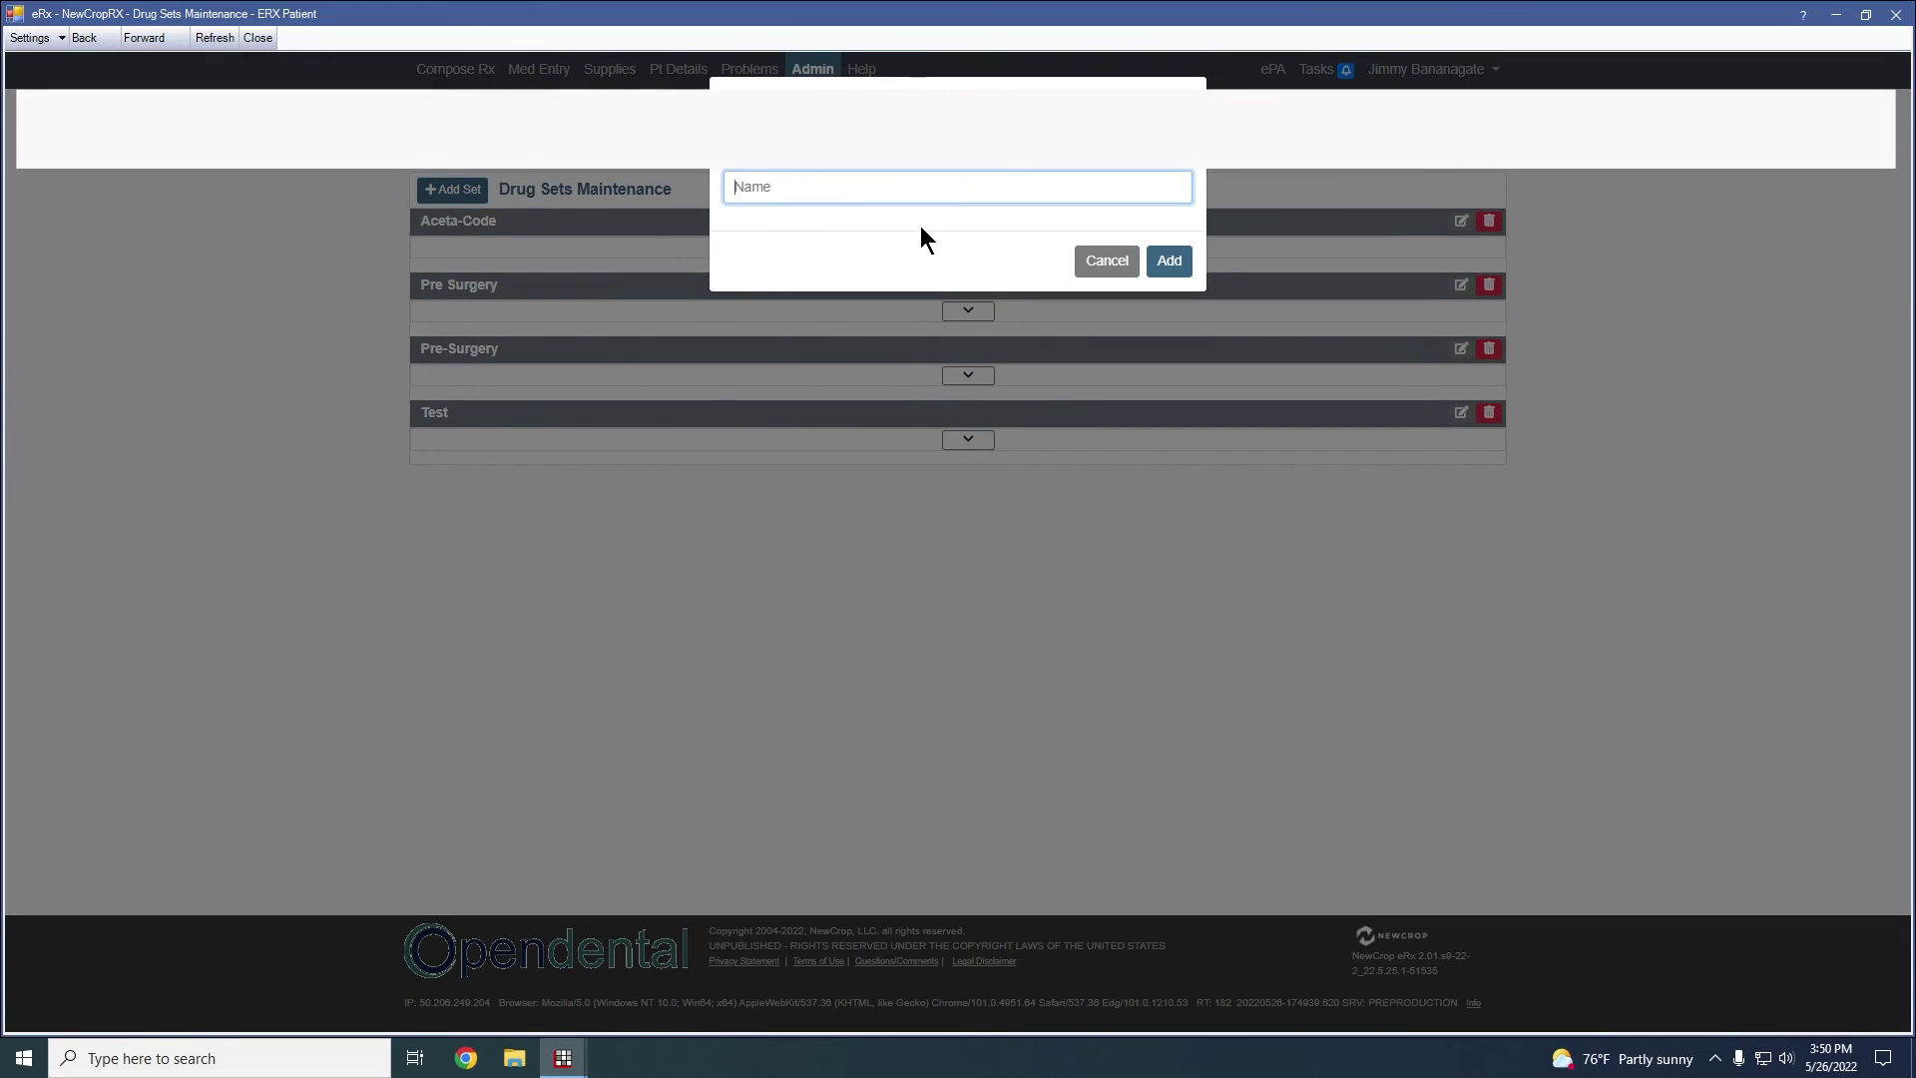
text(test)
click(1191, 270)
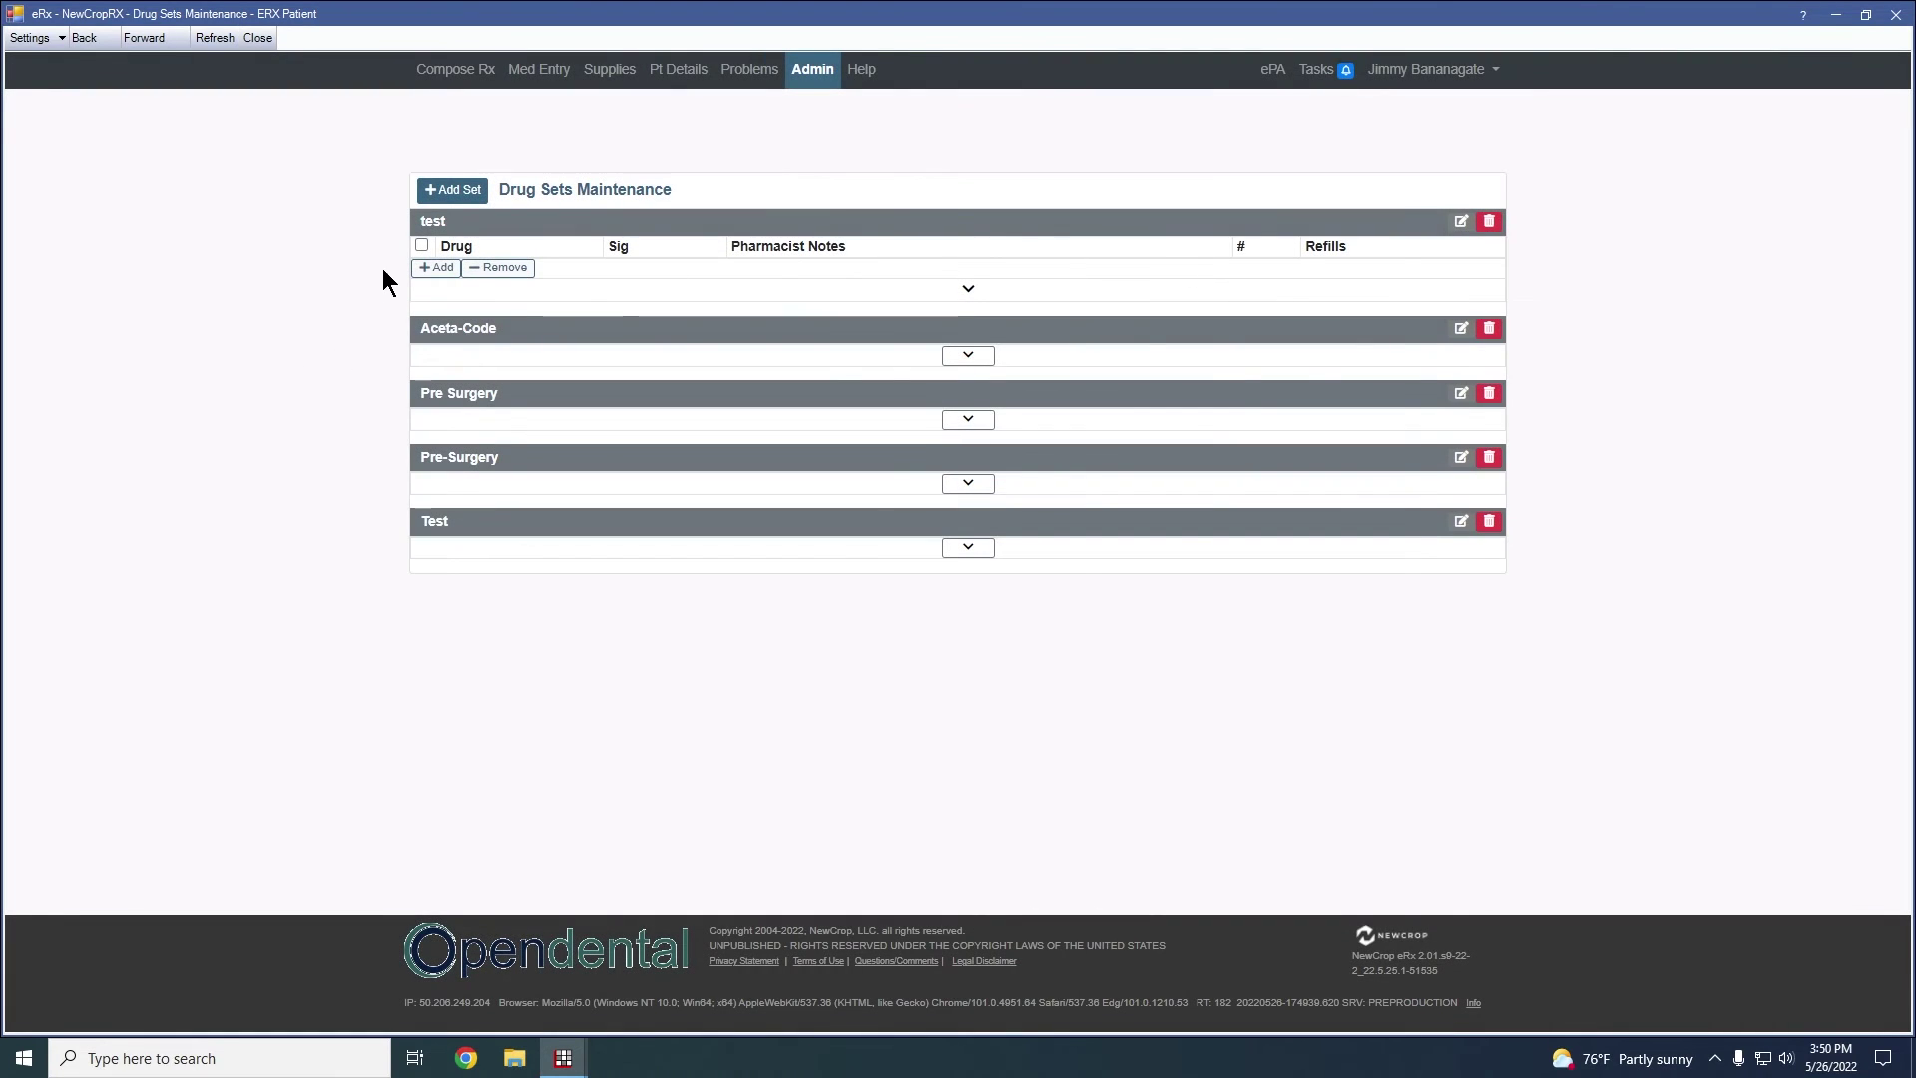
Add amoxicillin 250 mg capsule, twice daily (BID), quantity 60, to the test set
click(440, 269)
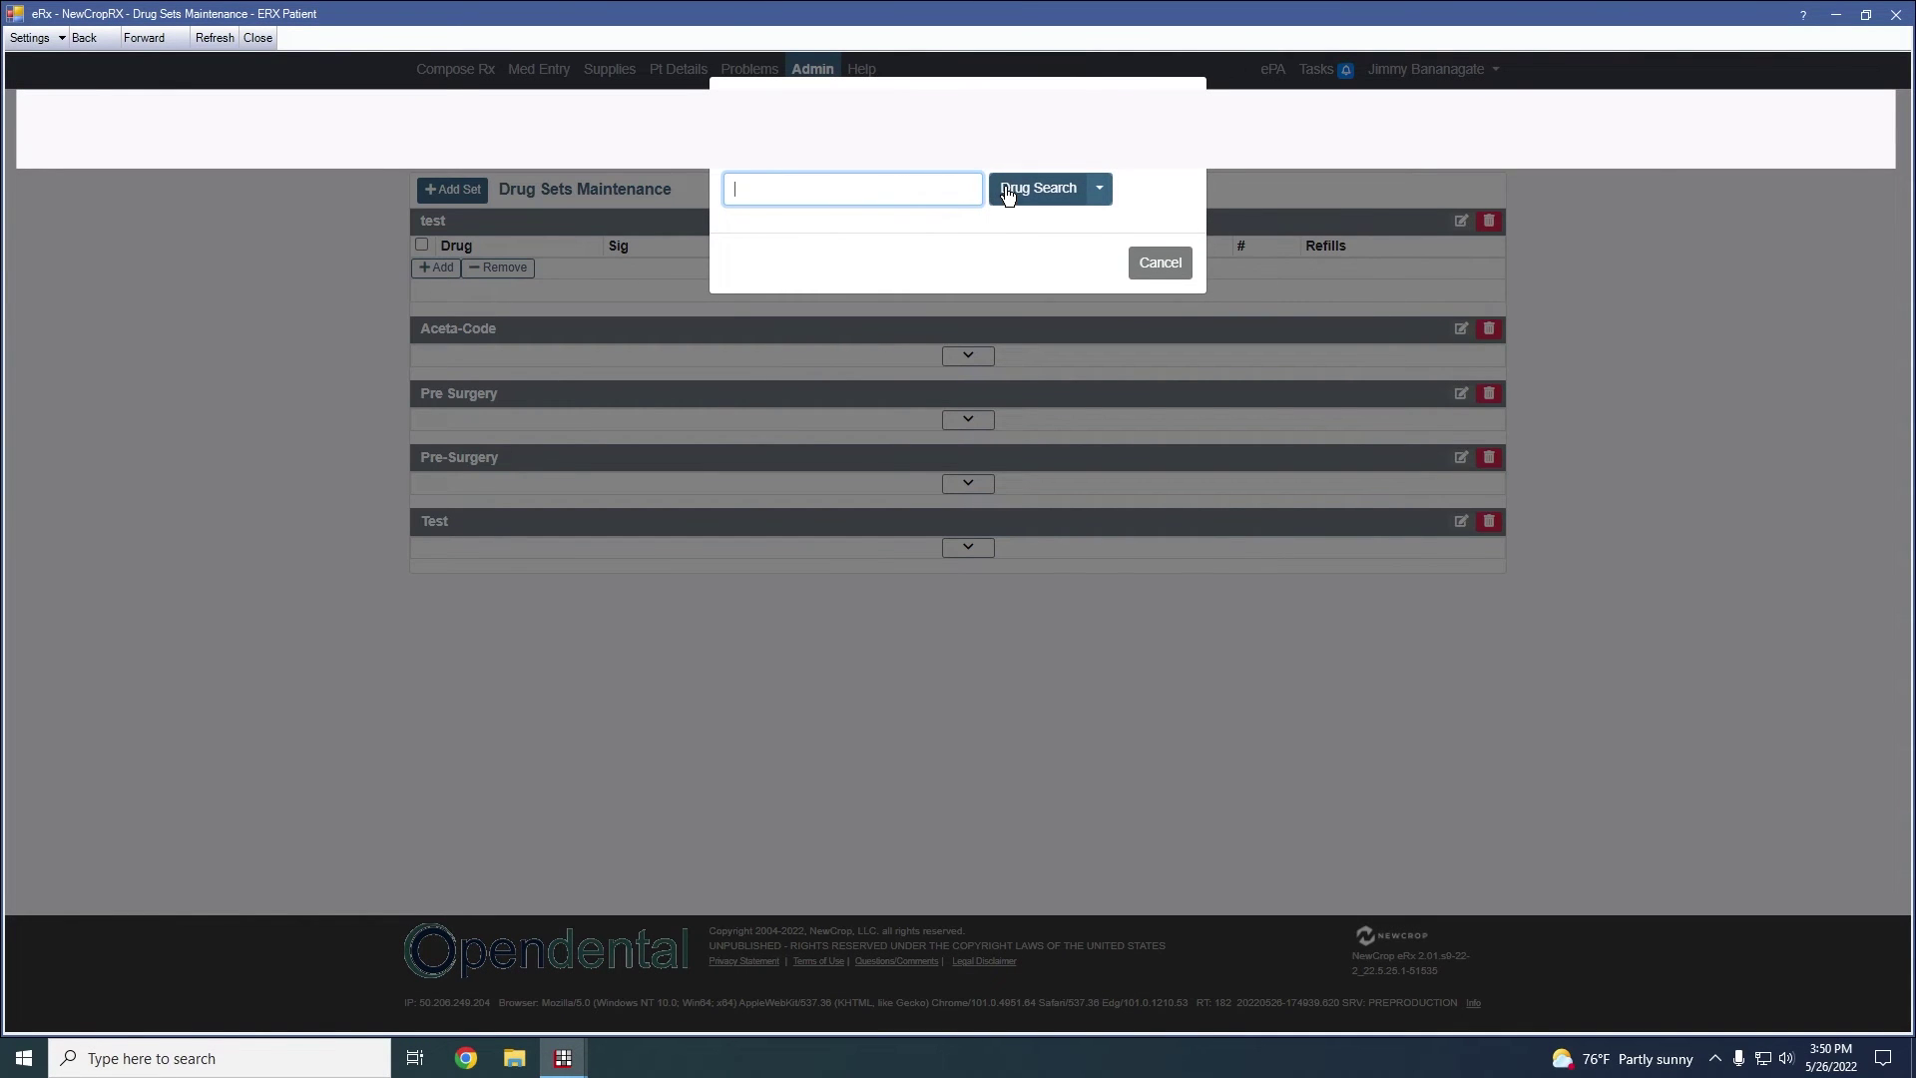
text(amox)
click(1018, 192)
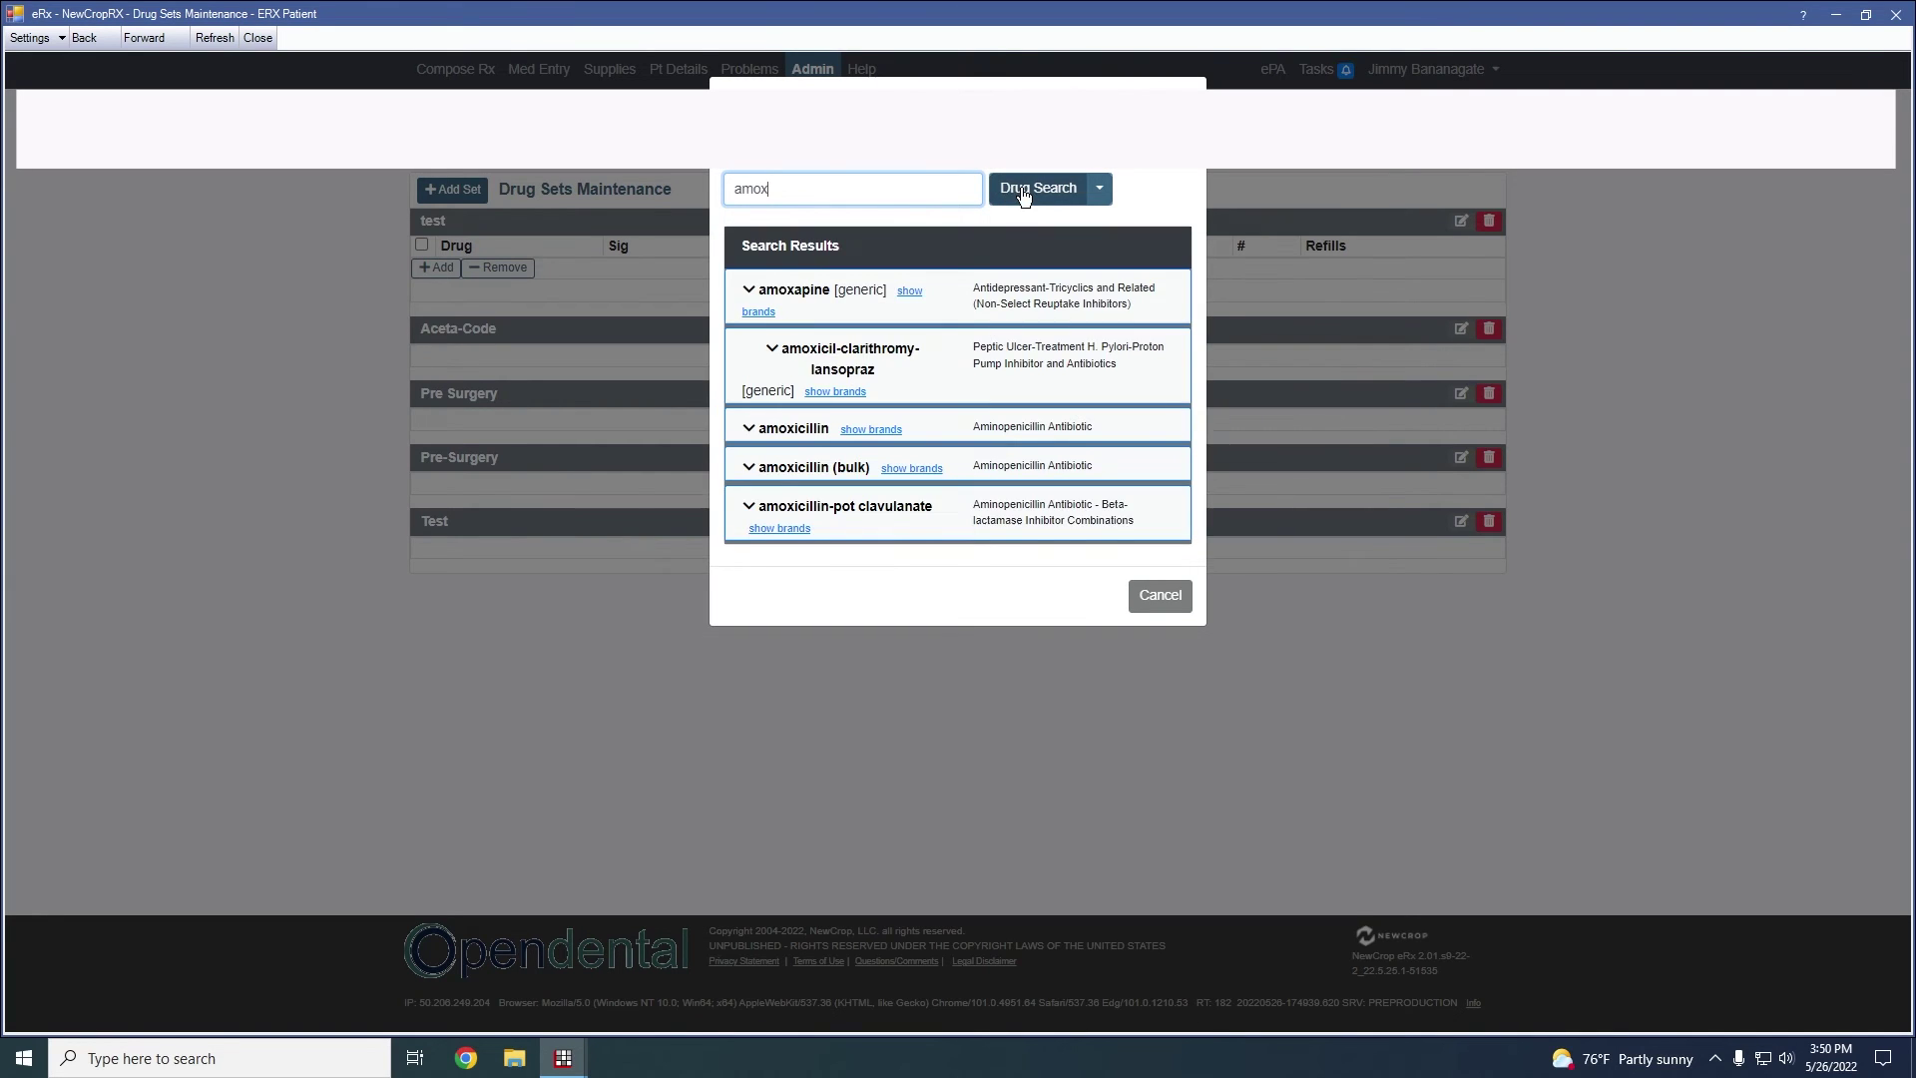
click(782, 429)
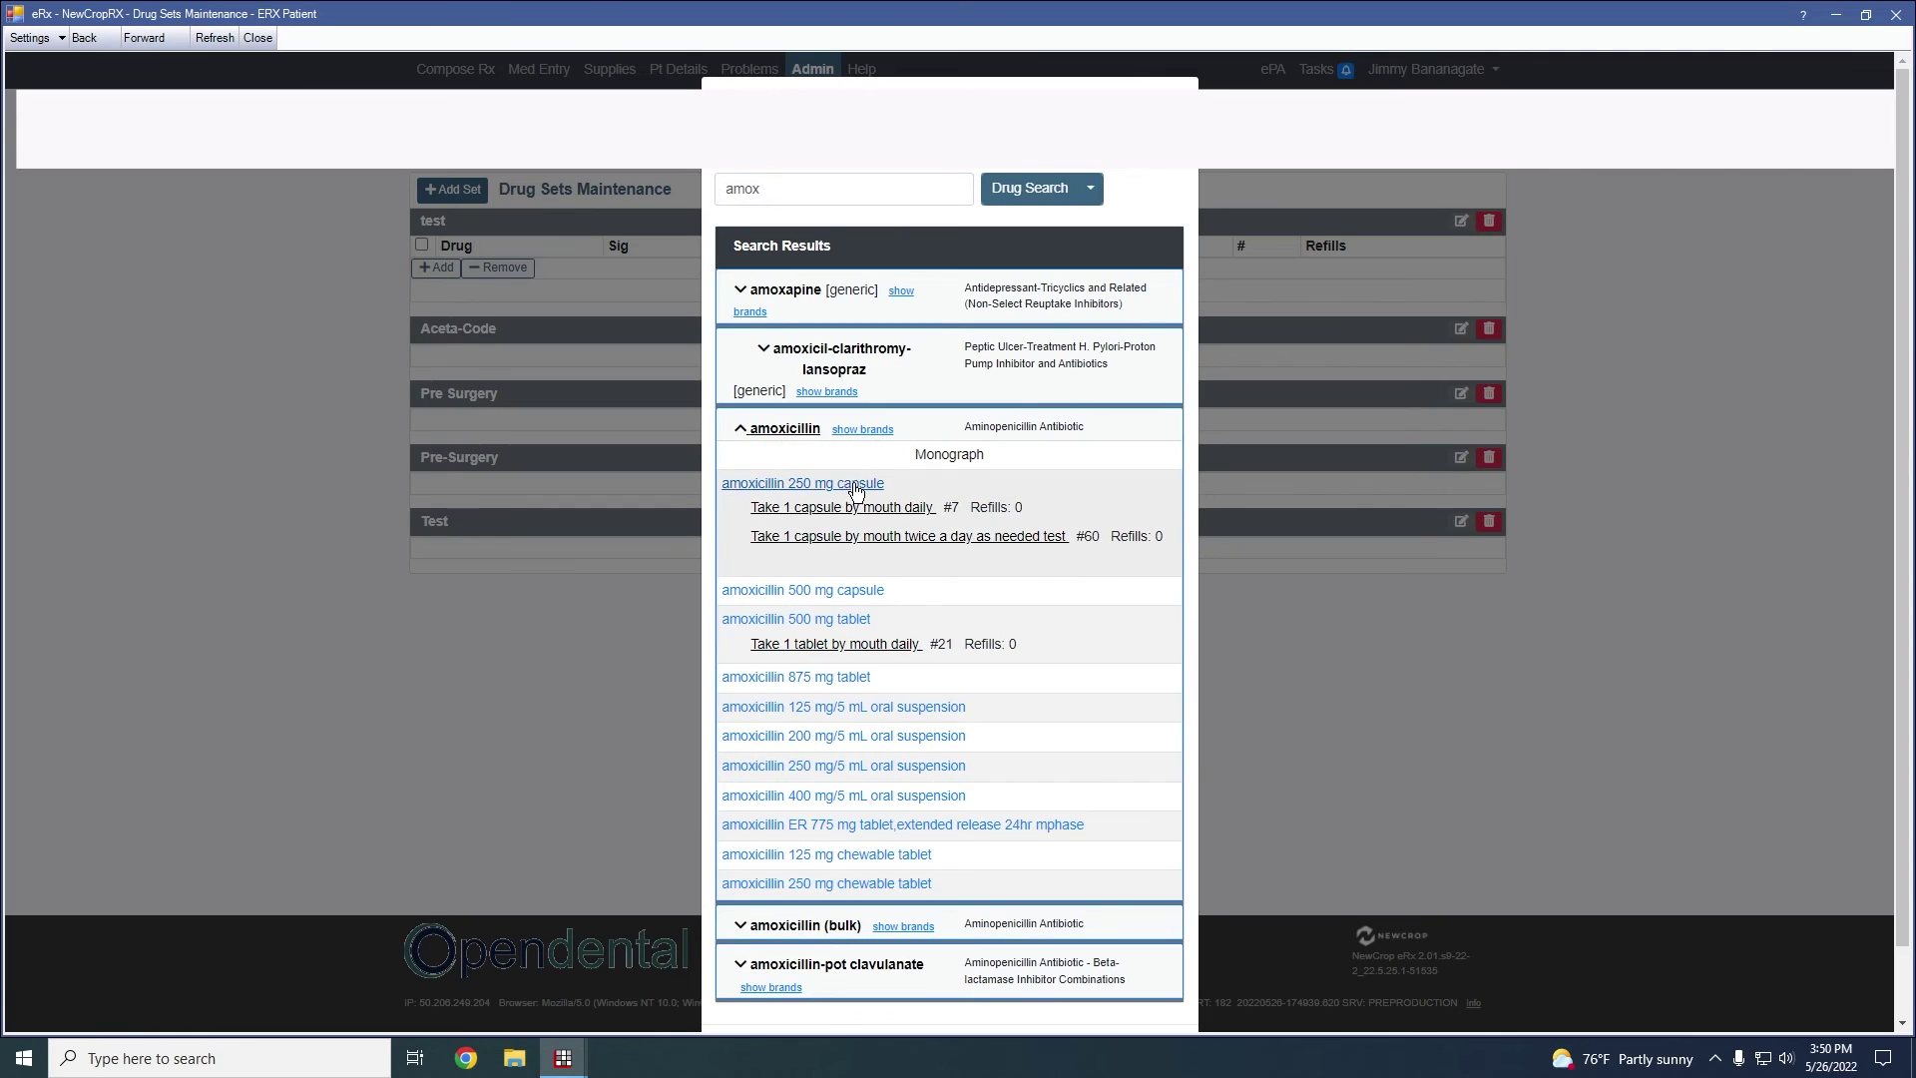
click(818, 484)
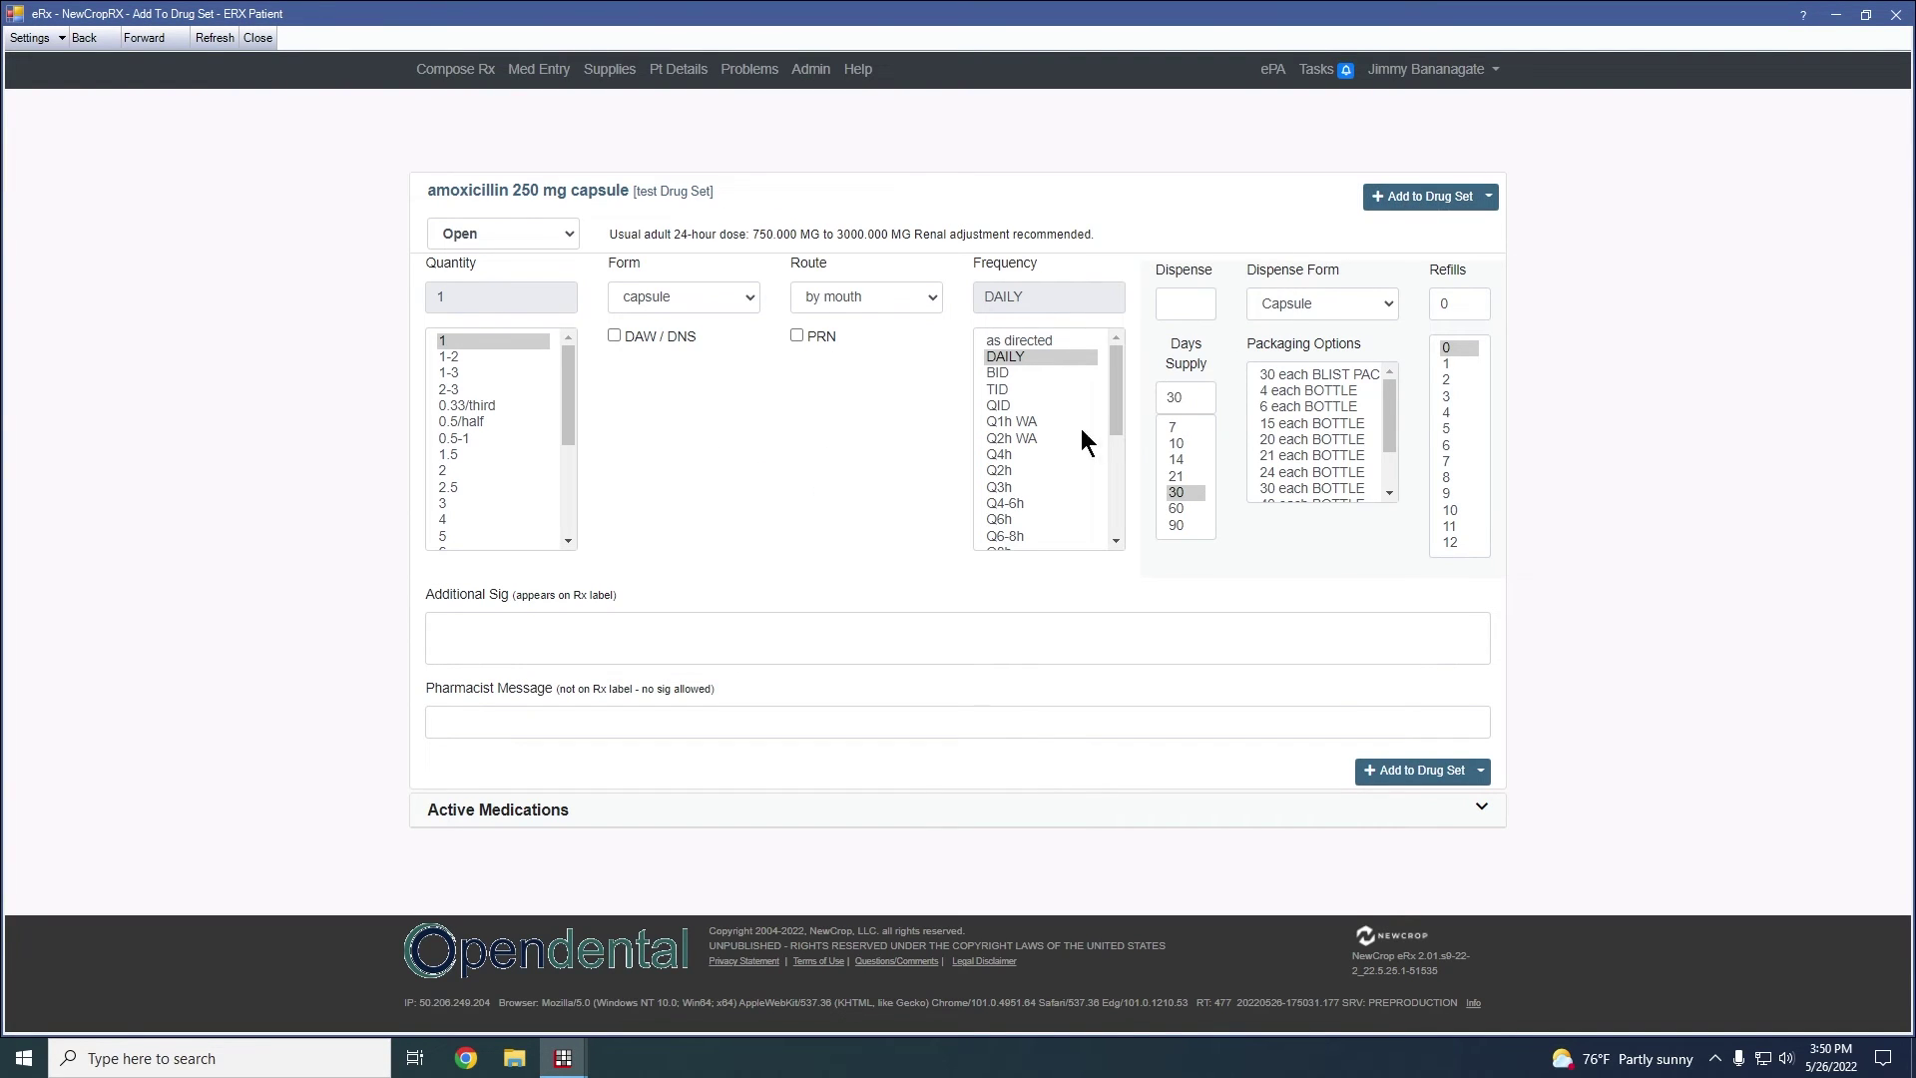
click(1008, 374)
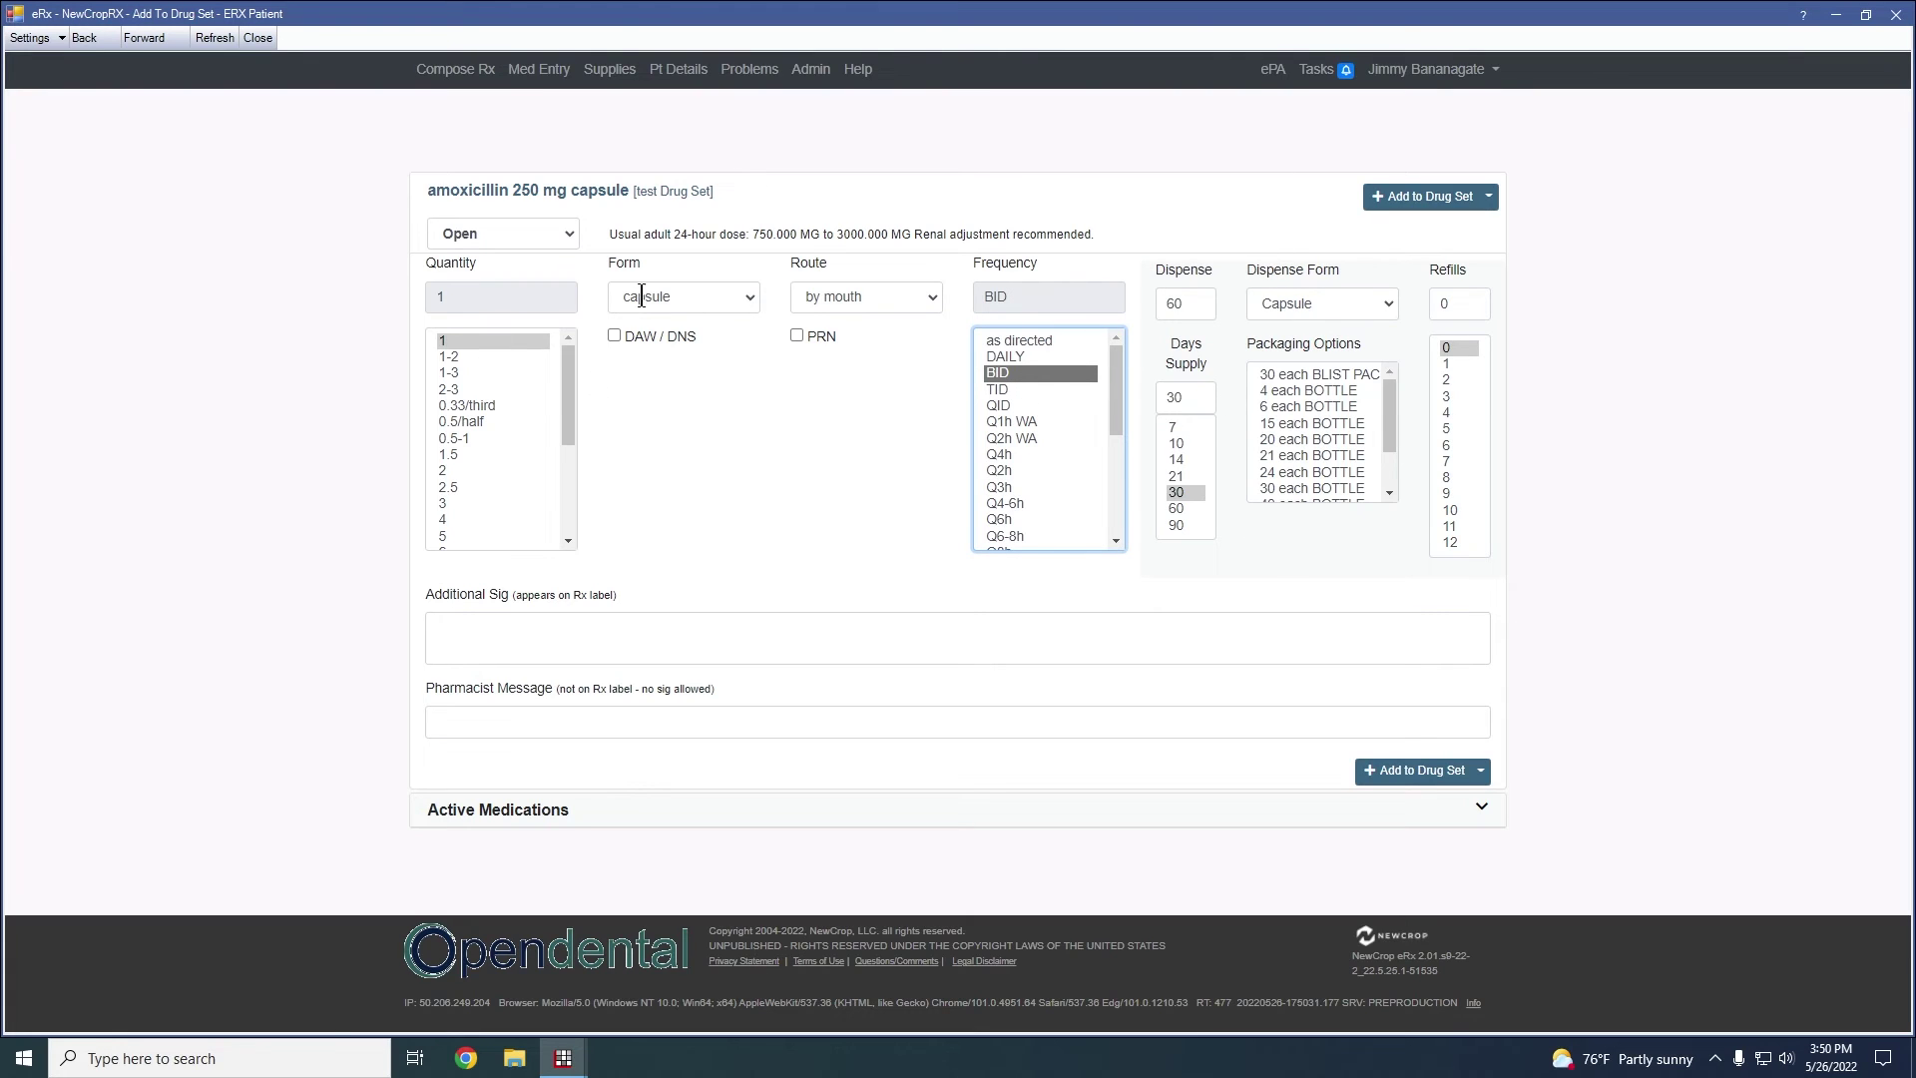
click(1437, 197)
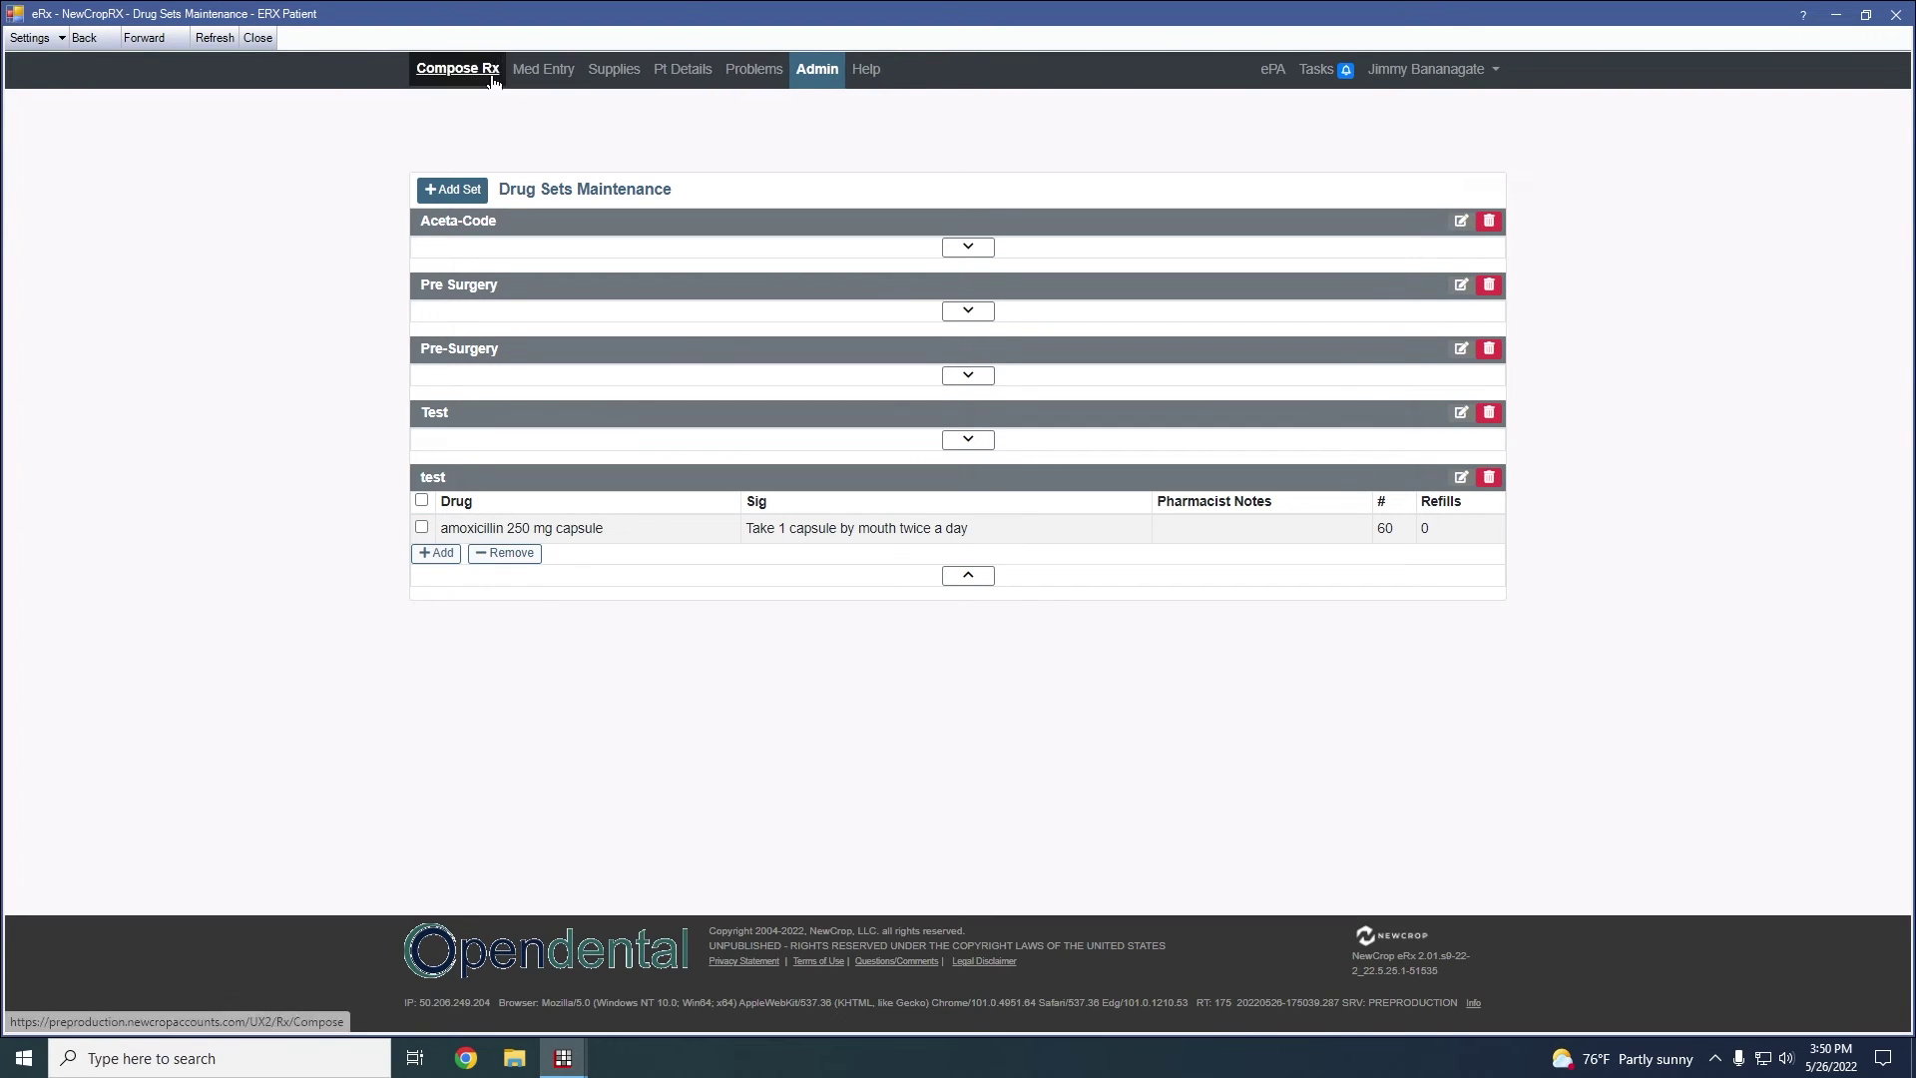
Add IBU 400 mg tablet, found by searching 'ibu', to the test set, then collapse the set
click(444, 554)
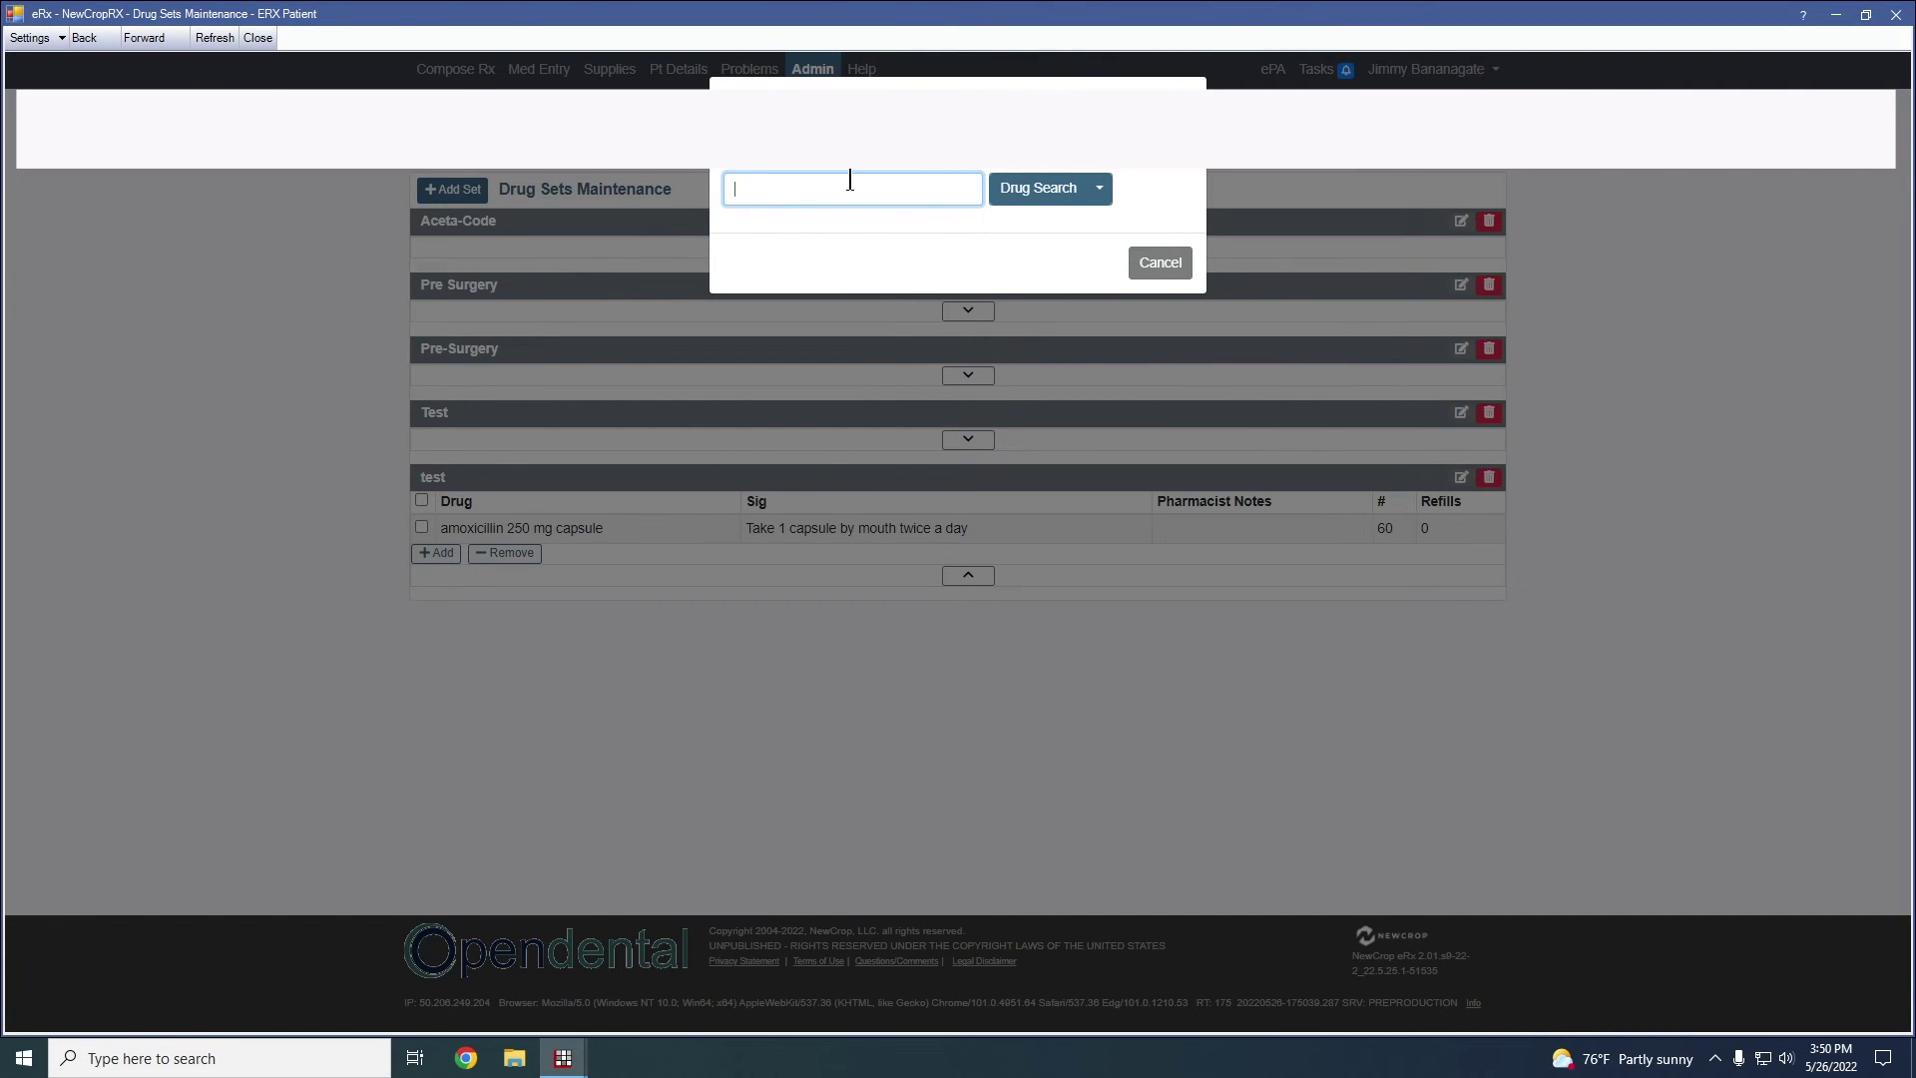
click(1160, 263)
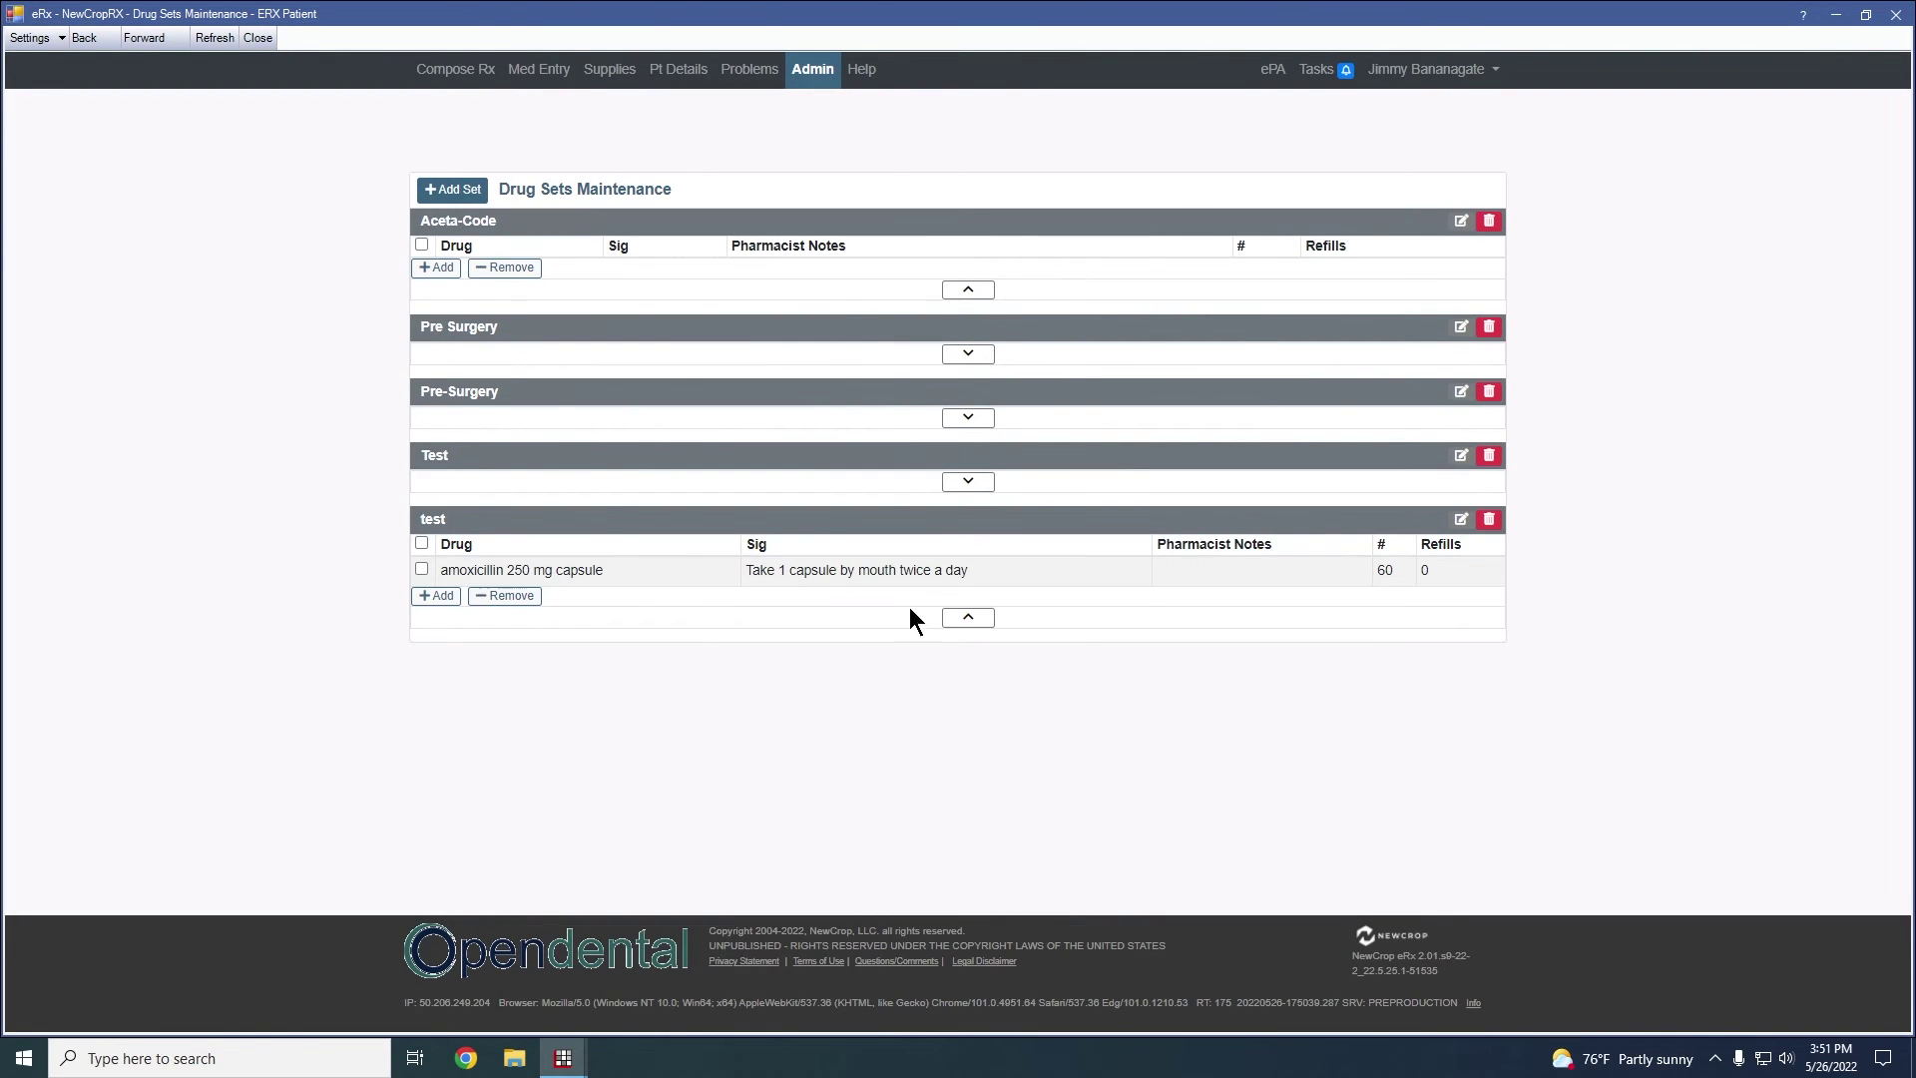
click(429, 599)
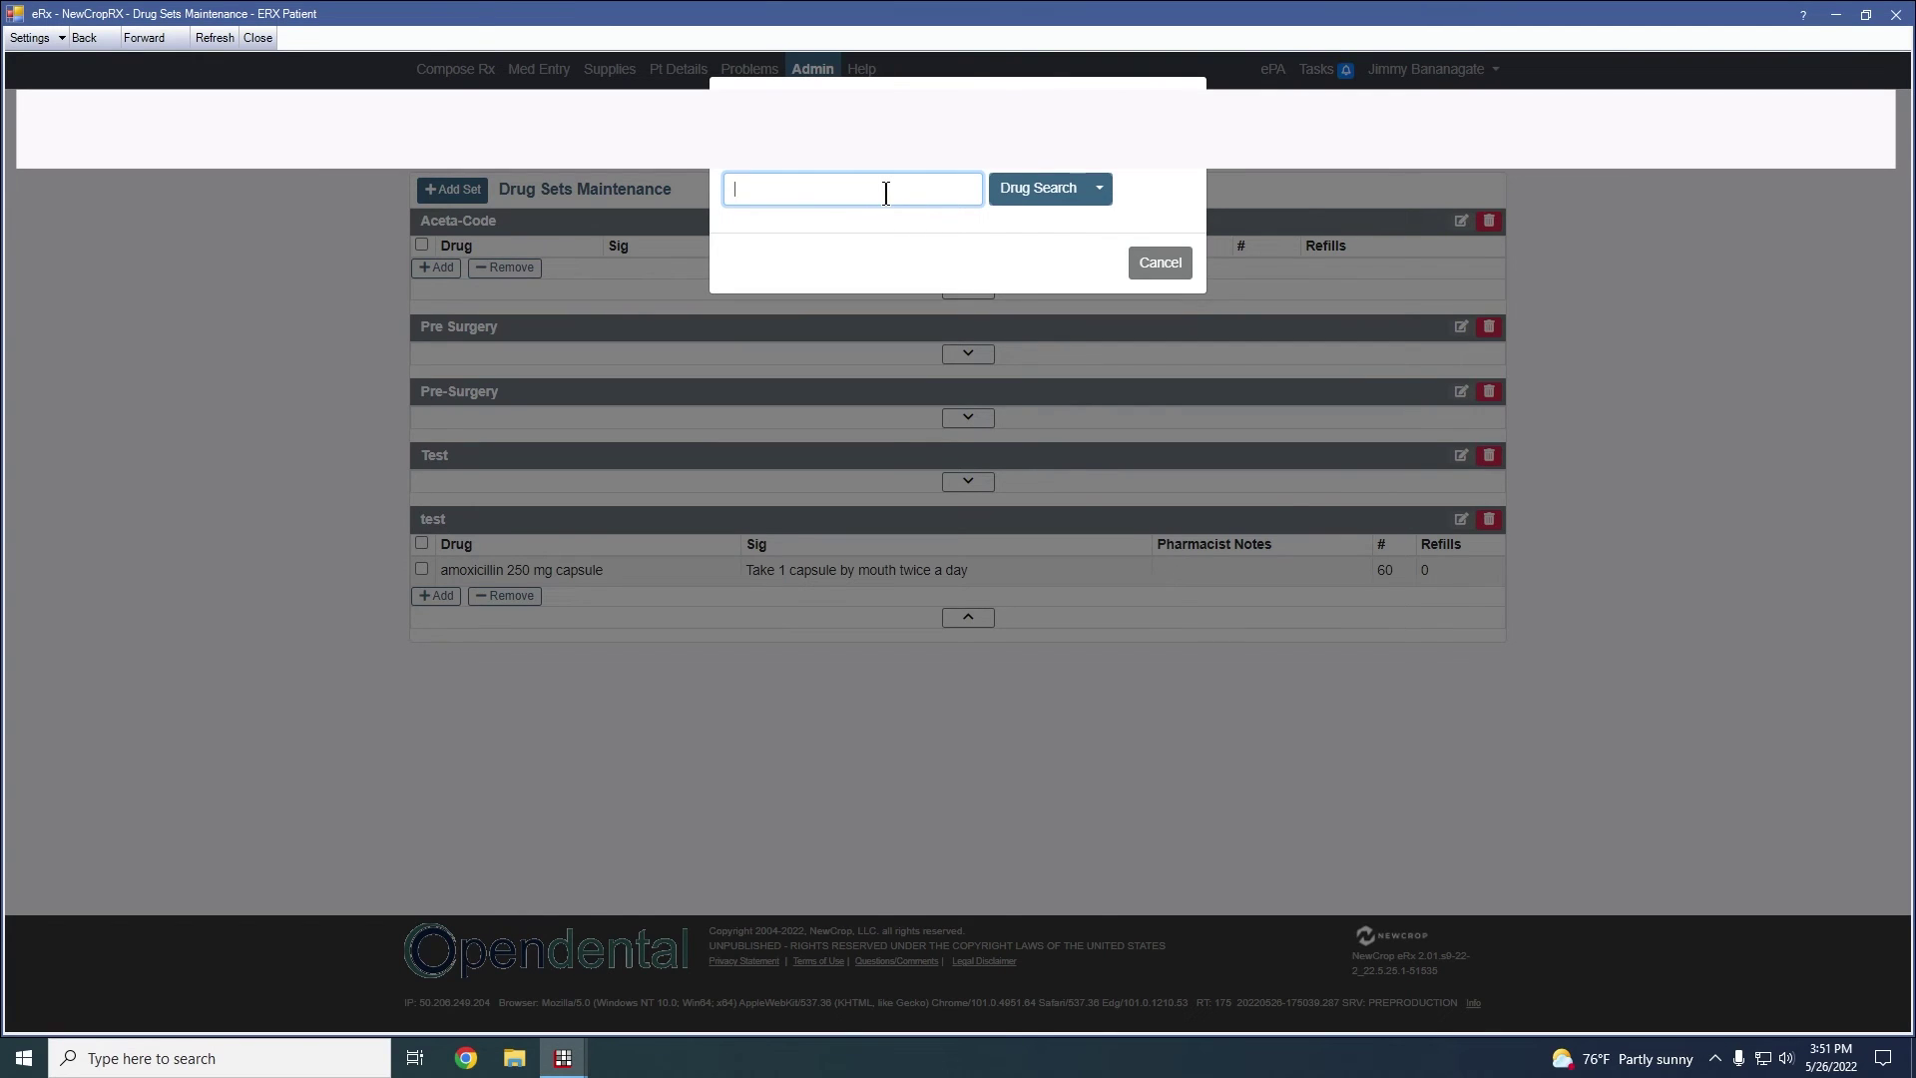
text(ibu)
click(1033, 199)
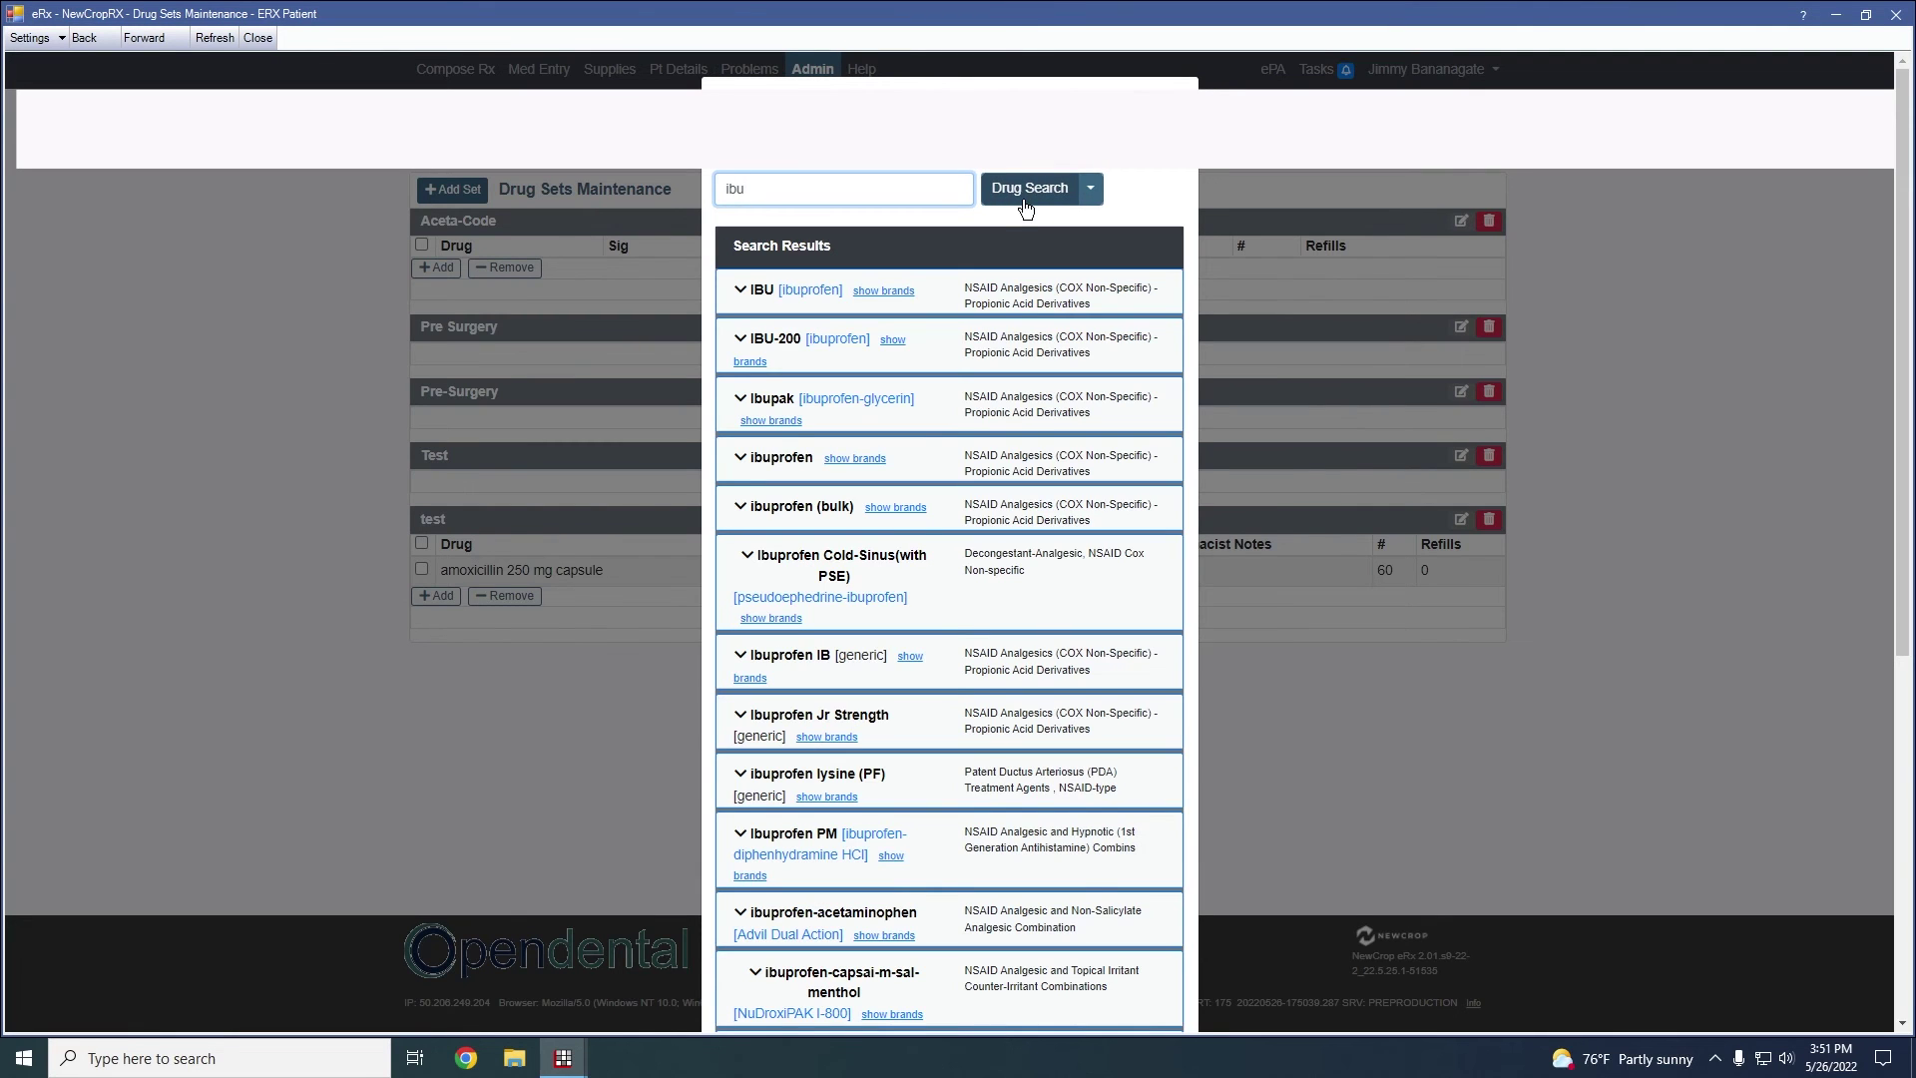
click(744, 294)
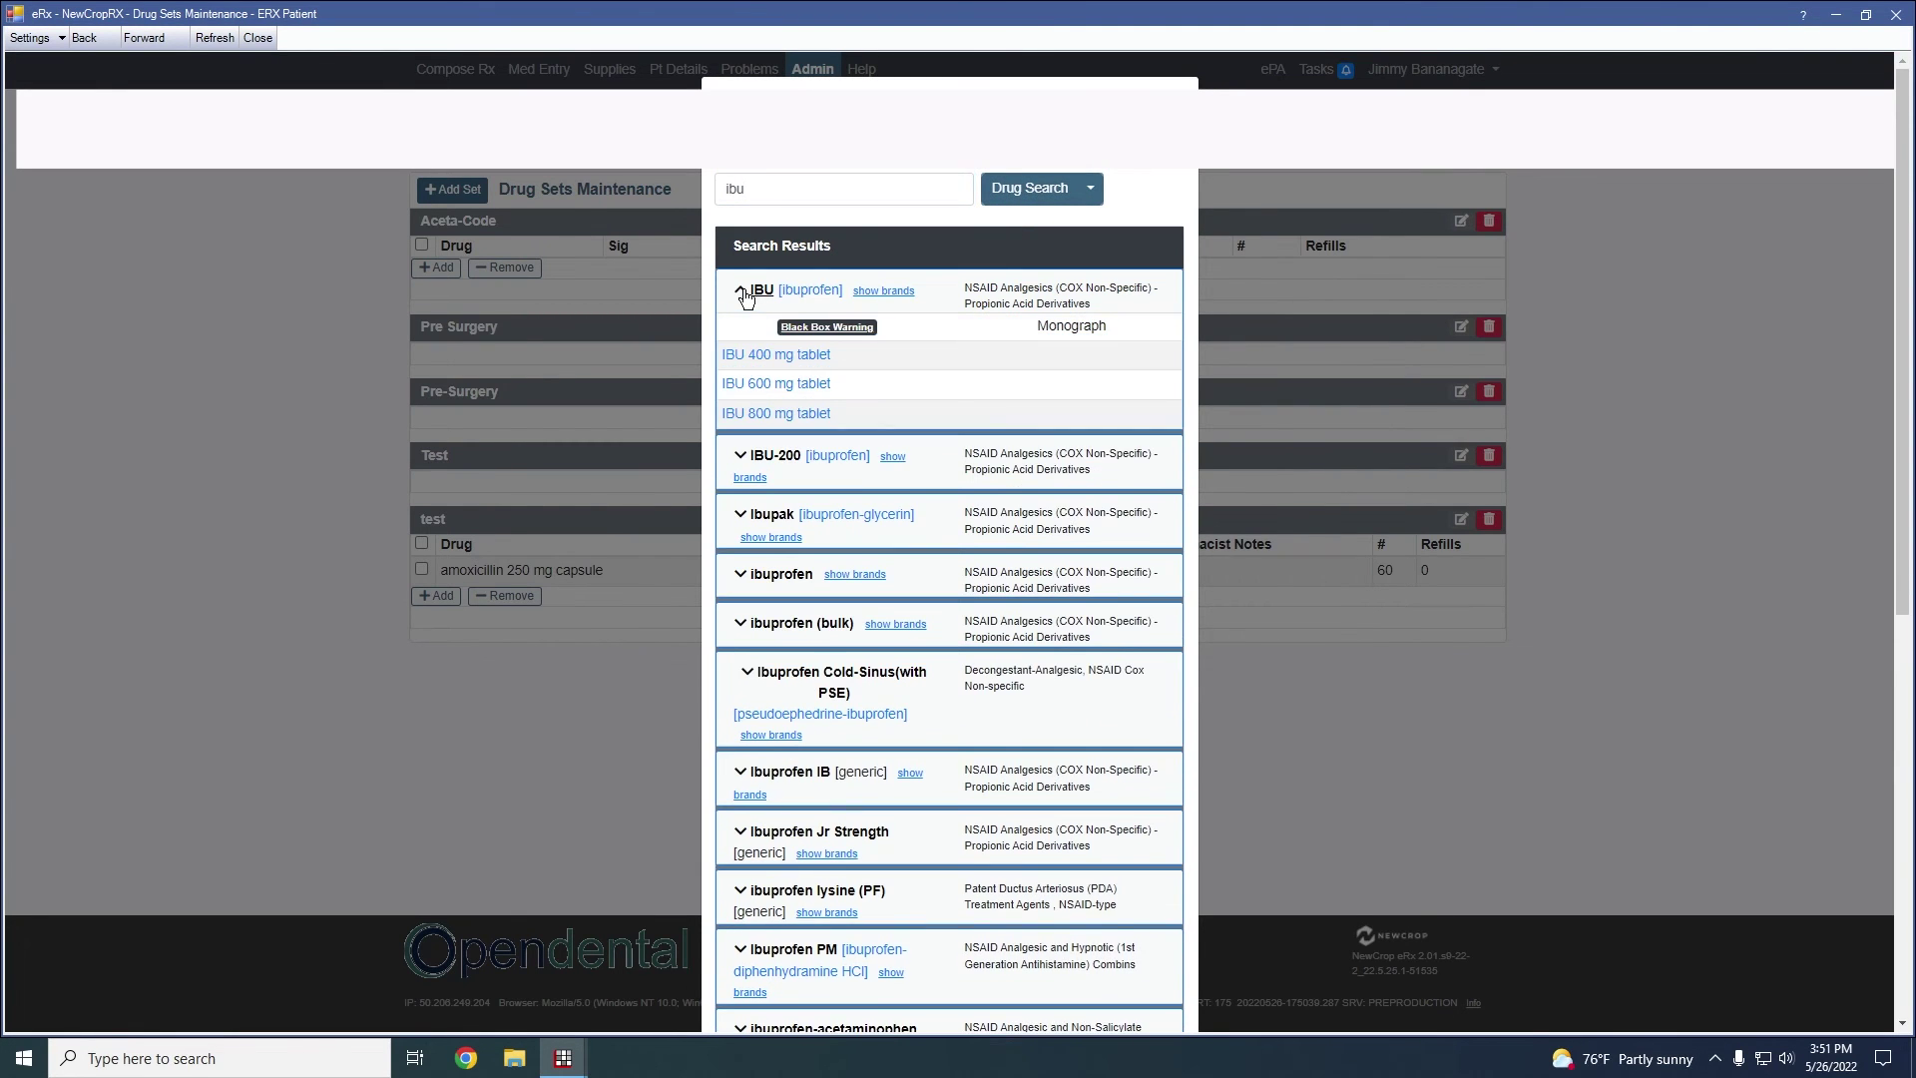
click(758, 356)
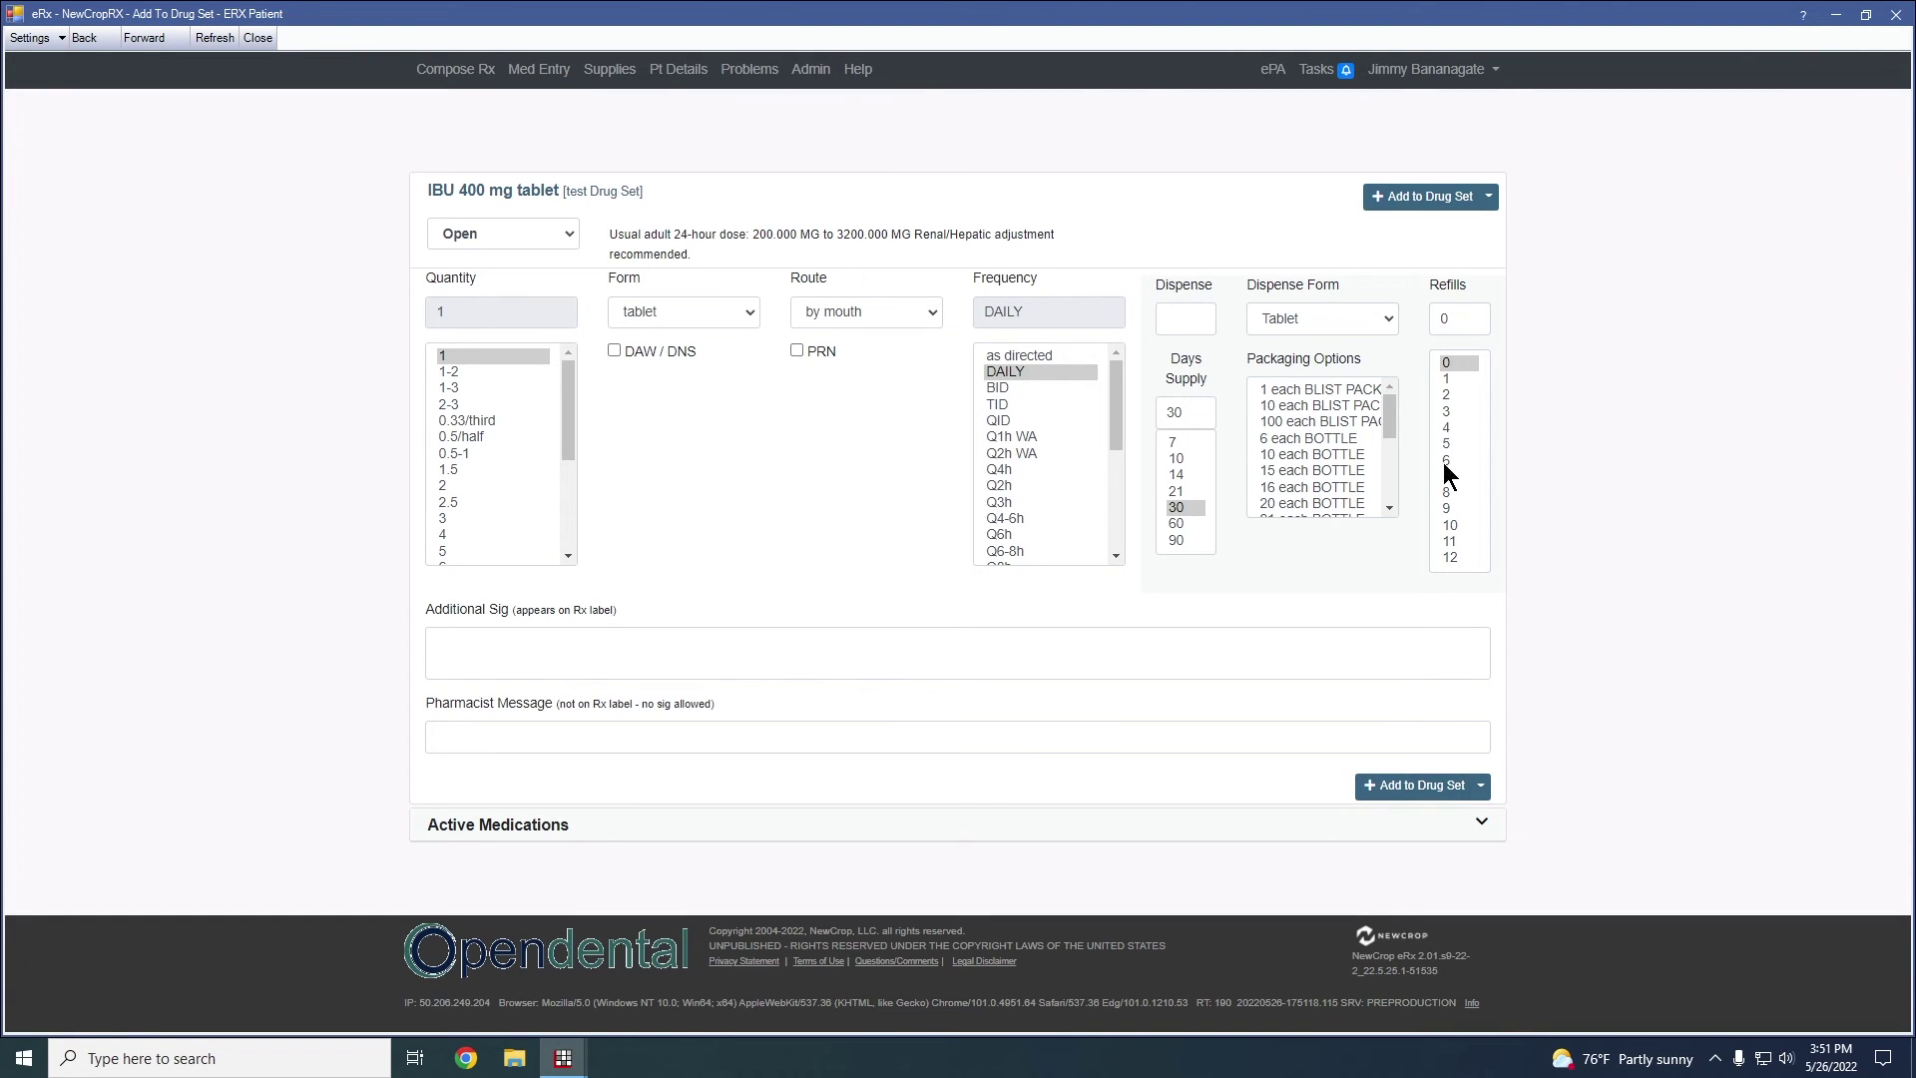
click(1393, 192)
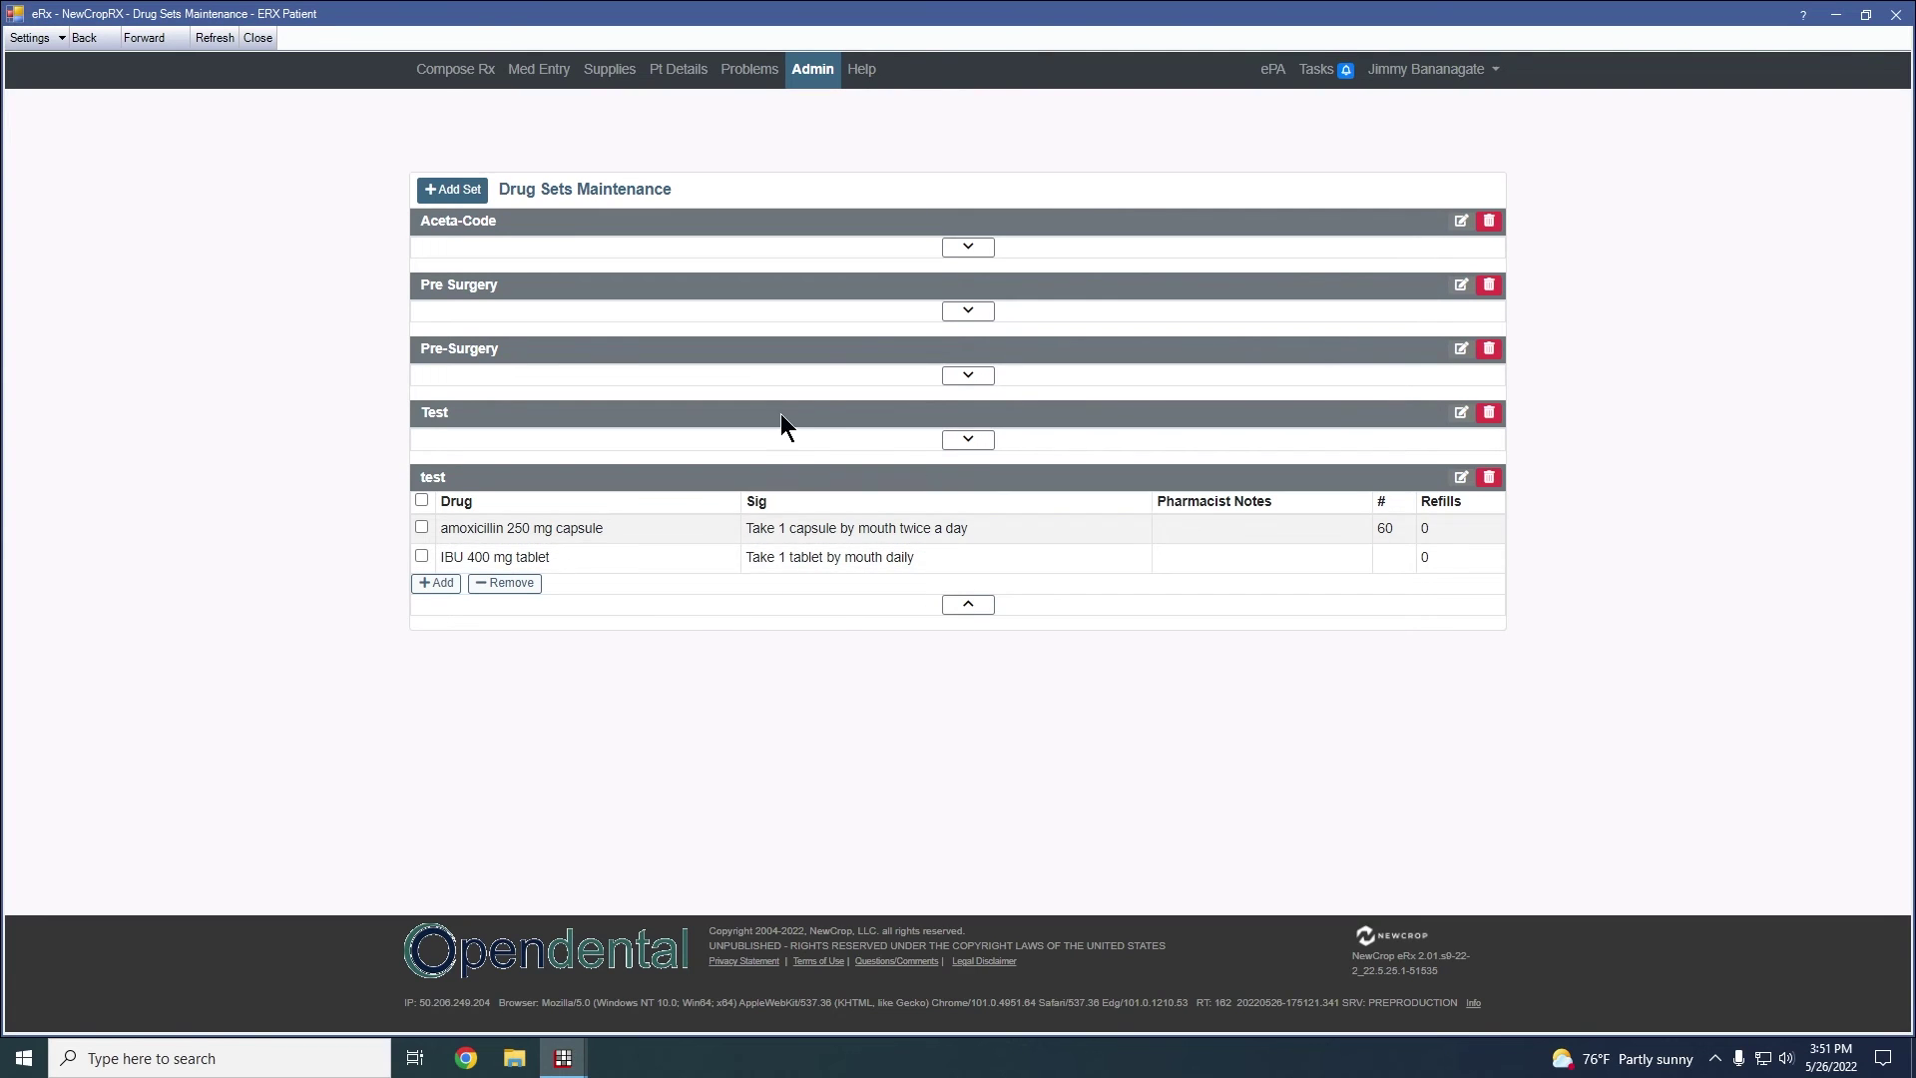
click(967, 605)
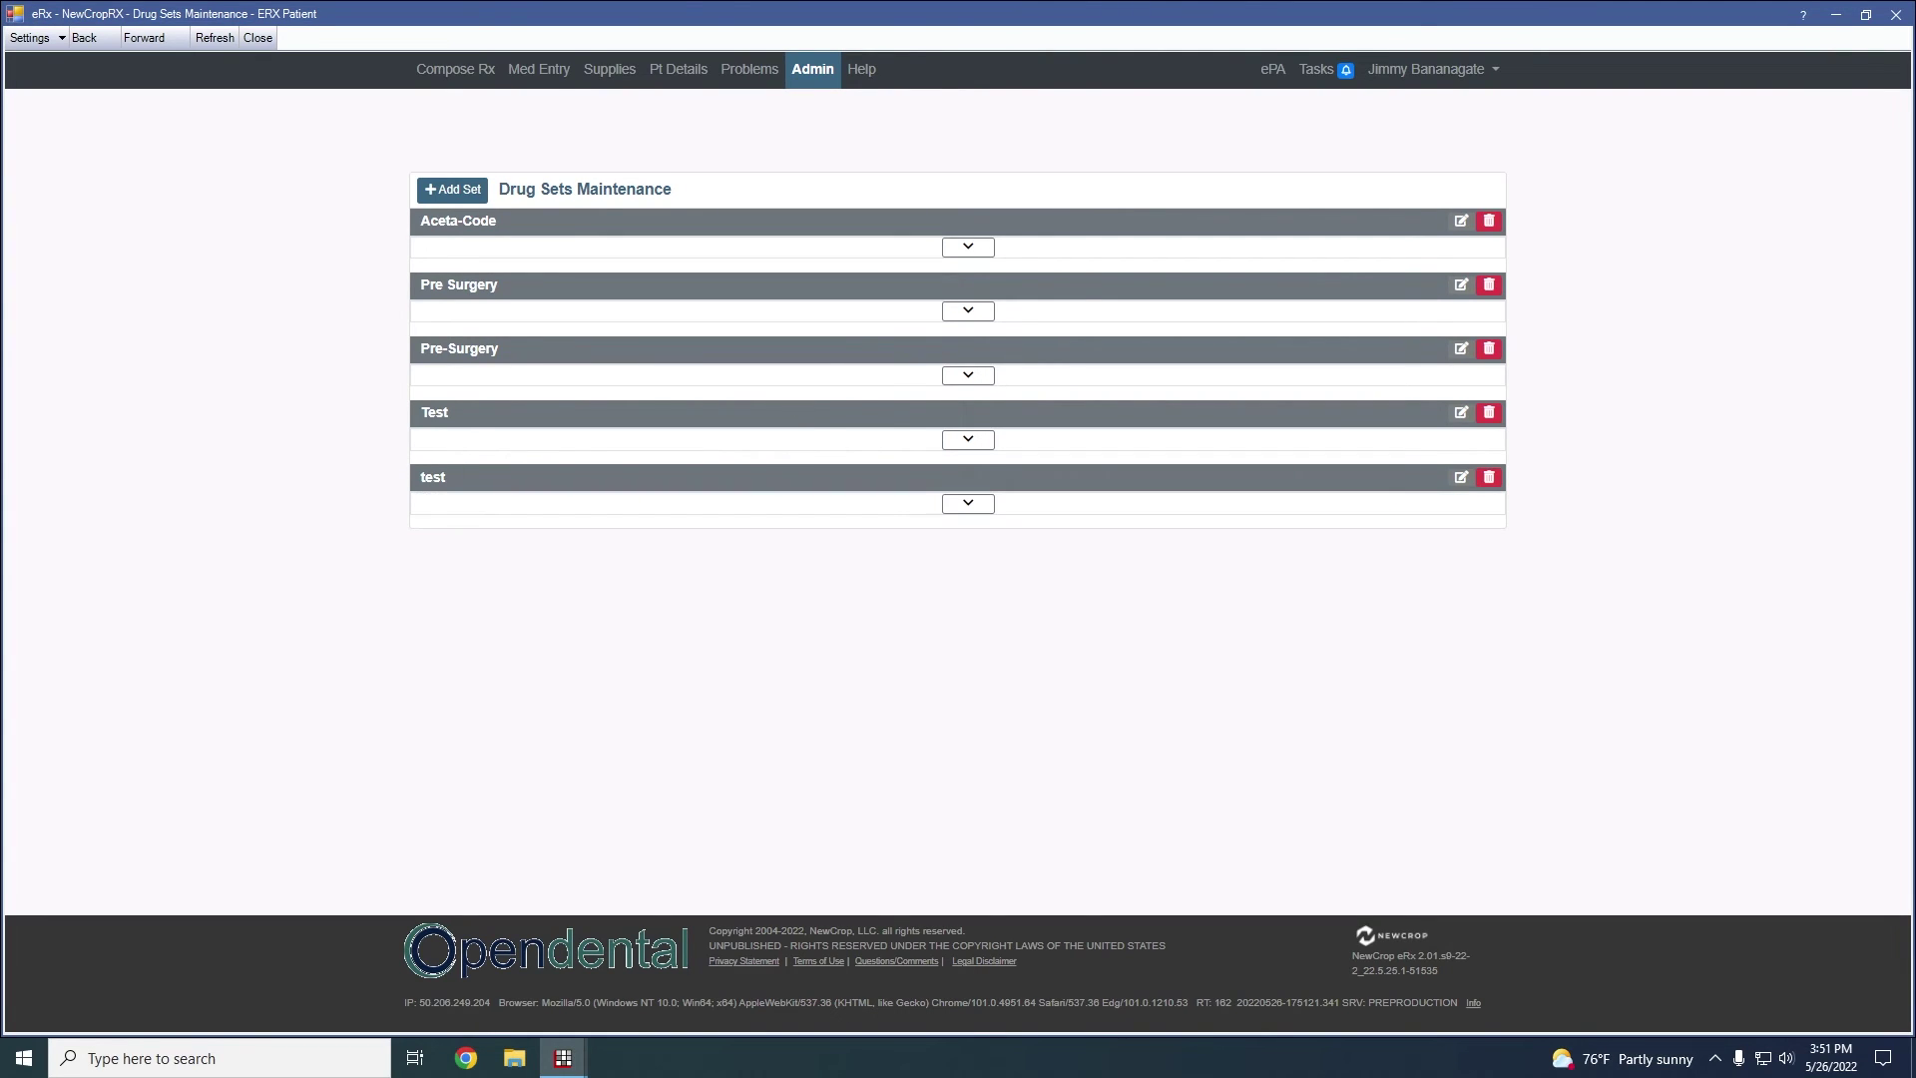
In Compose Rx drug sets, select the test set so amoxicillin 250 mg and IBU 400 mg are checked
click(473, 72)
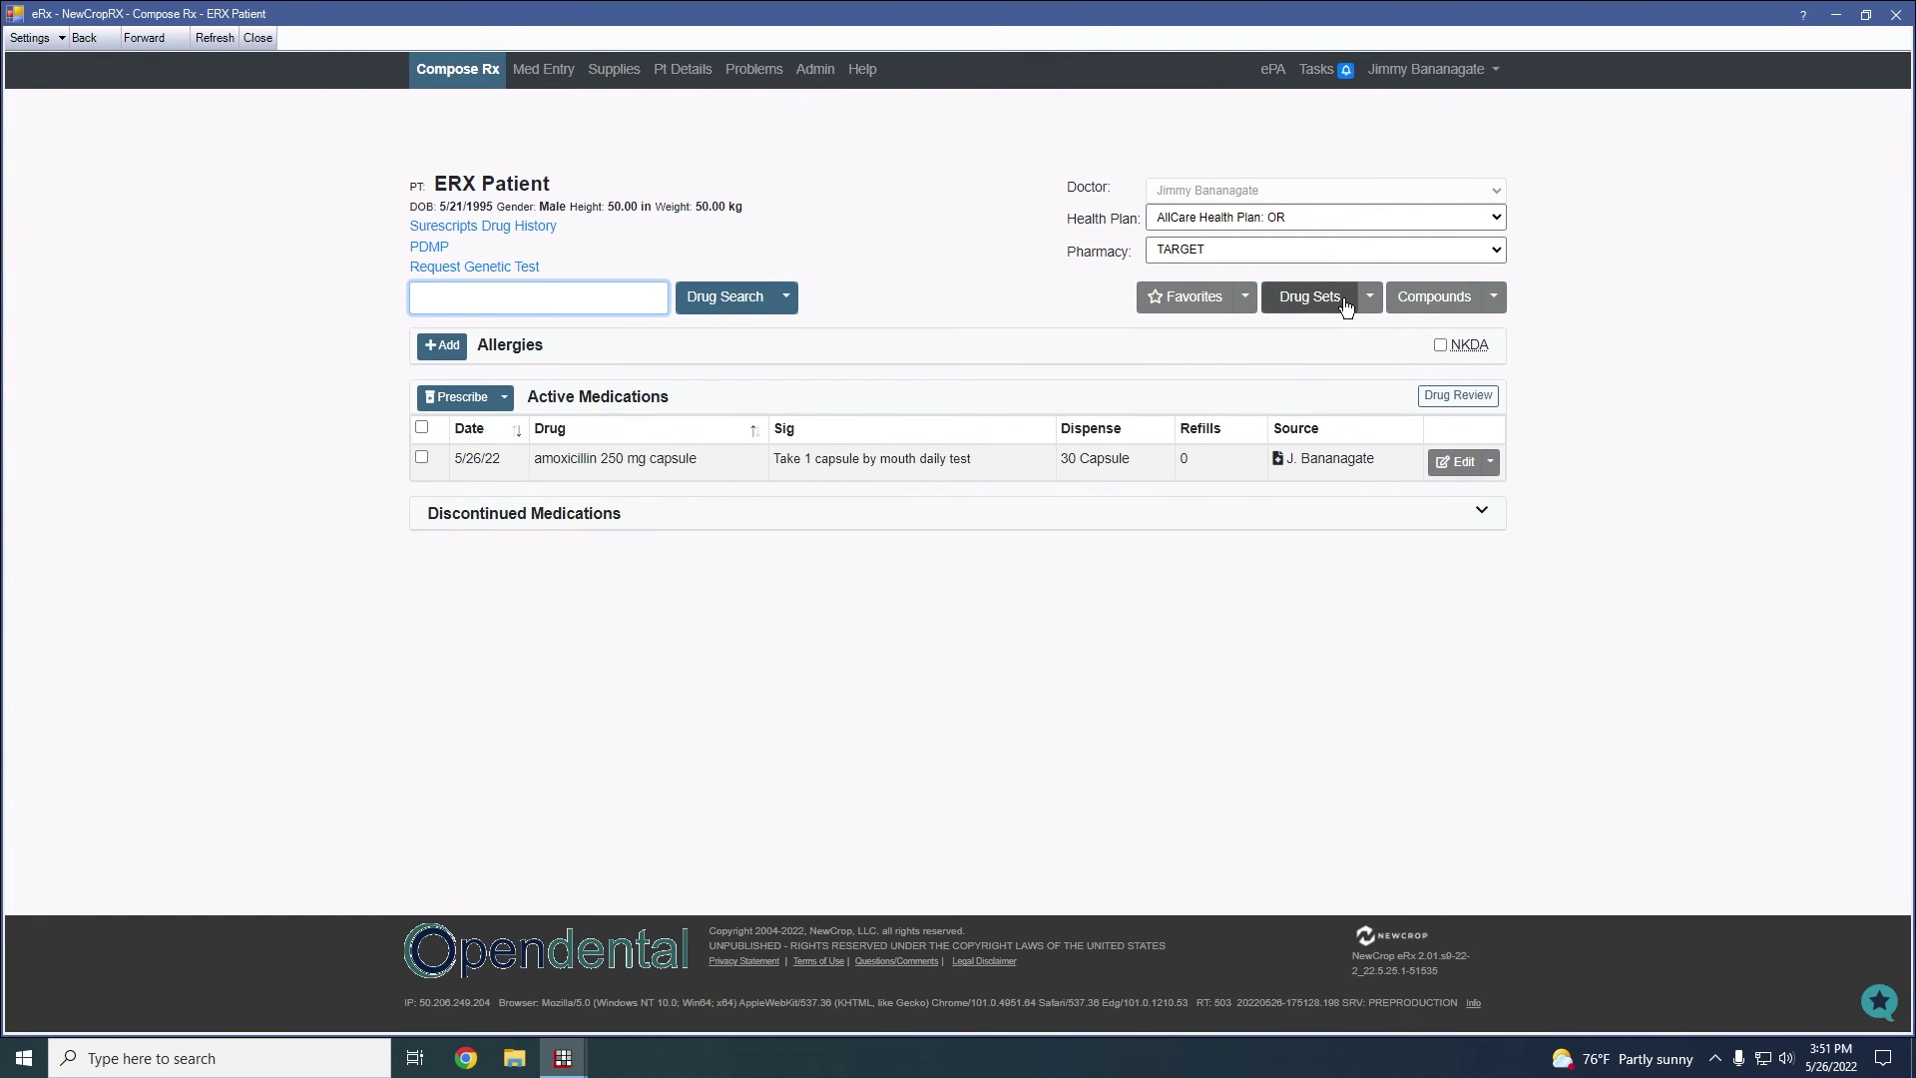
click(1309, 297)
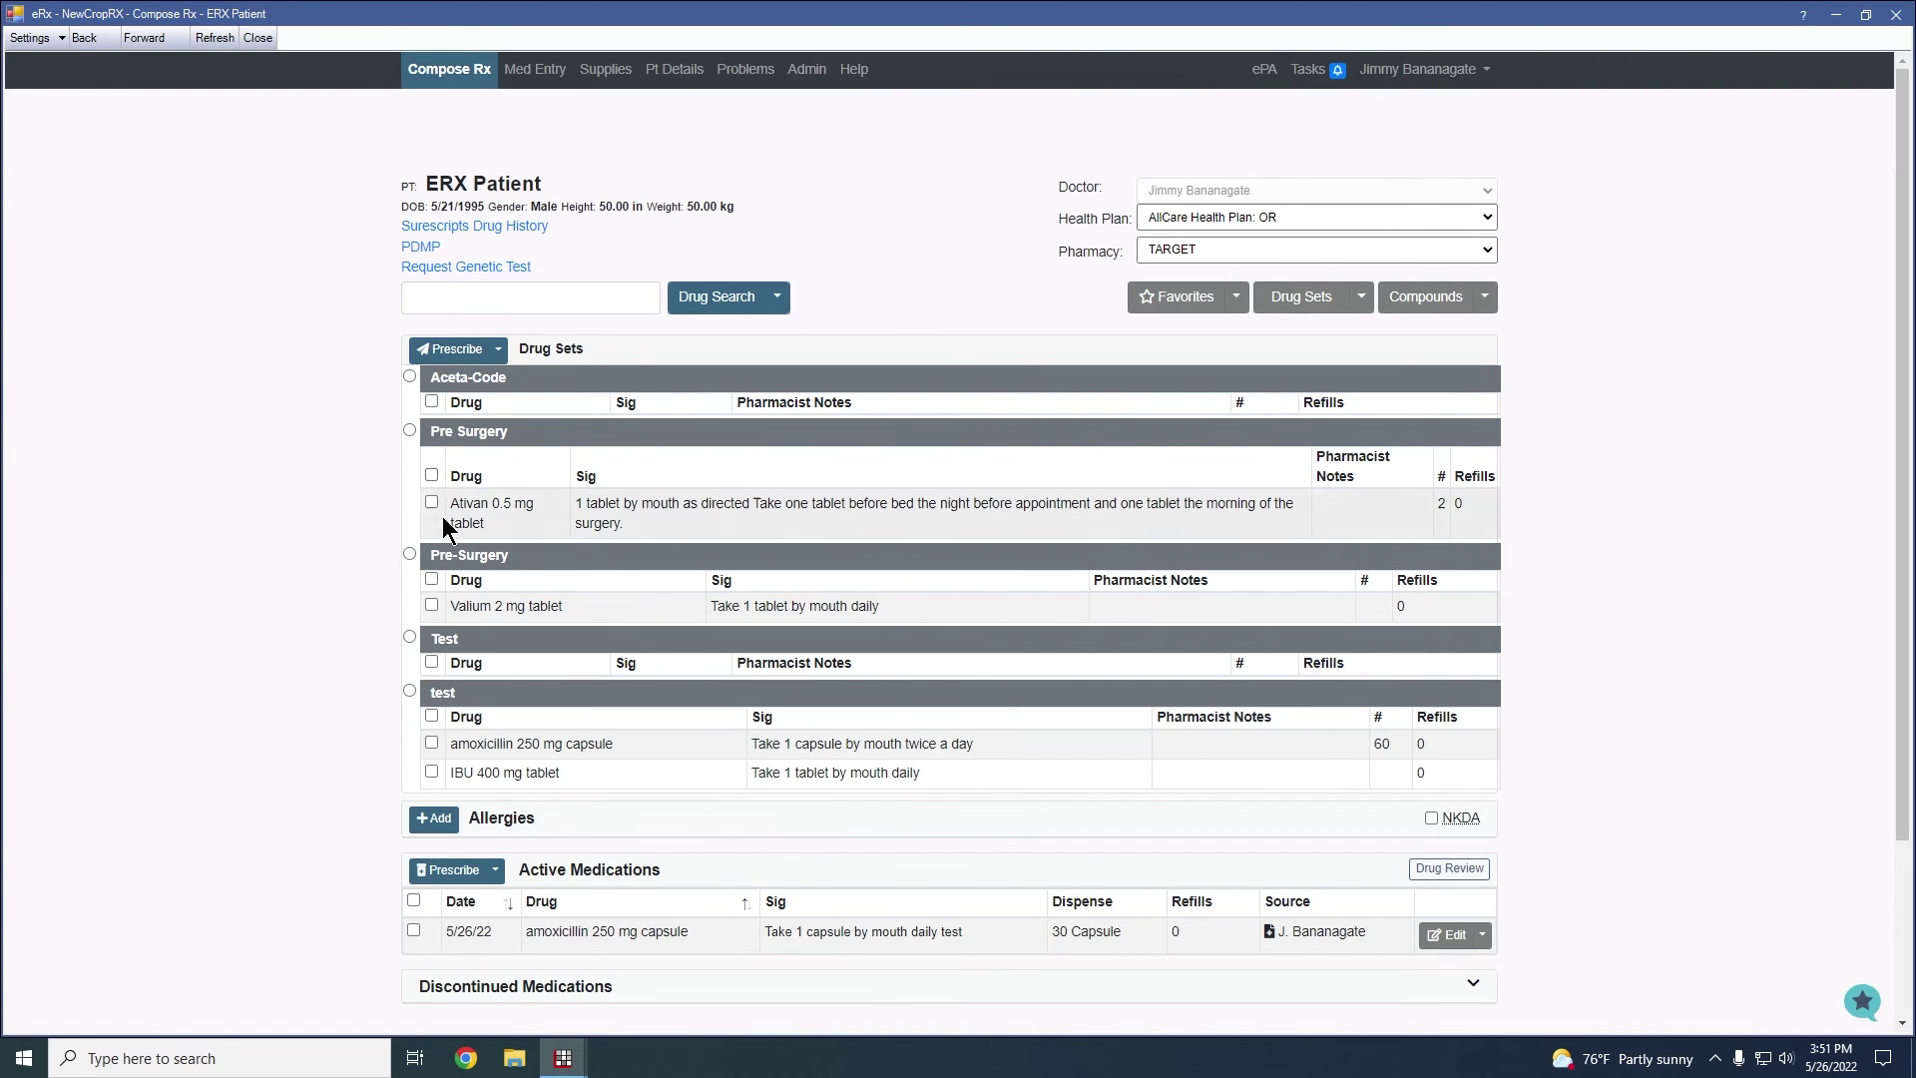
click(432, 604)
click(431, 605)
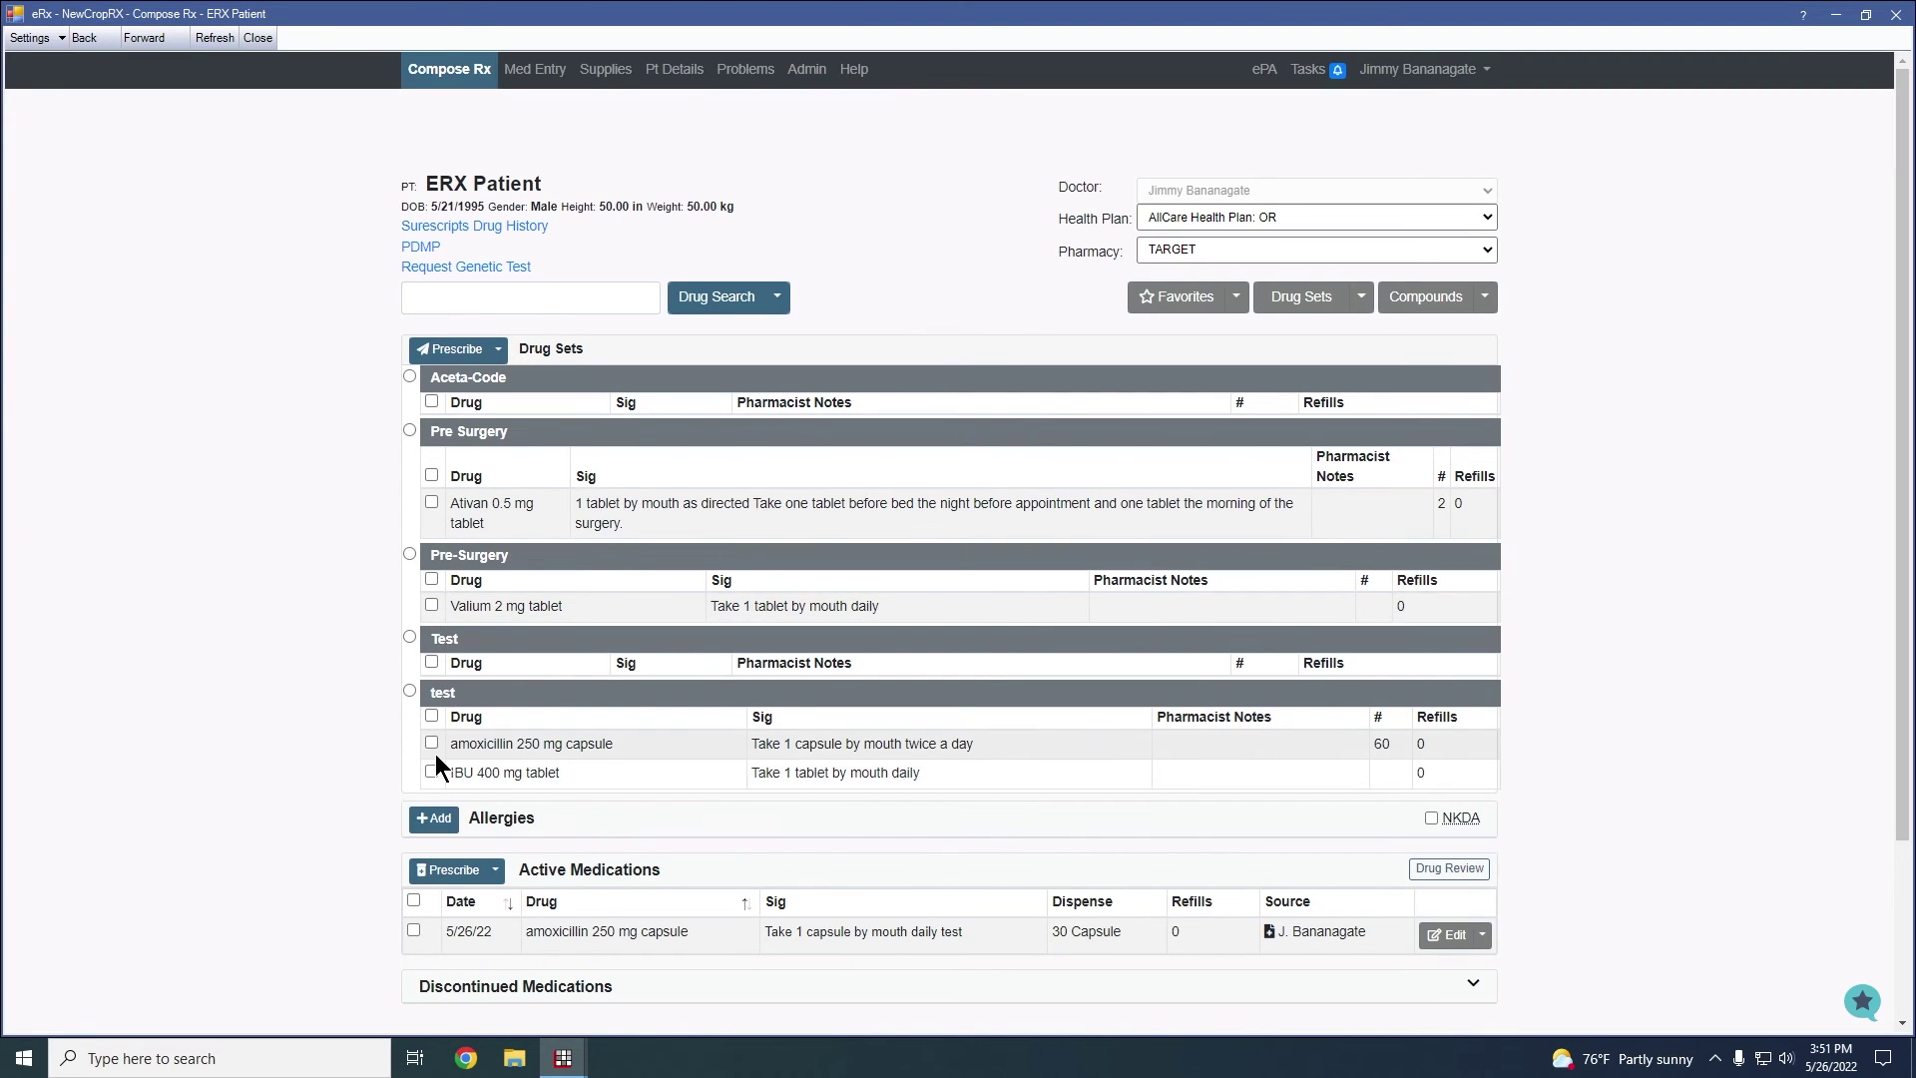
click(409, 690)
scroll(911, 698, down, 3)
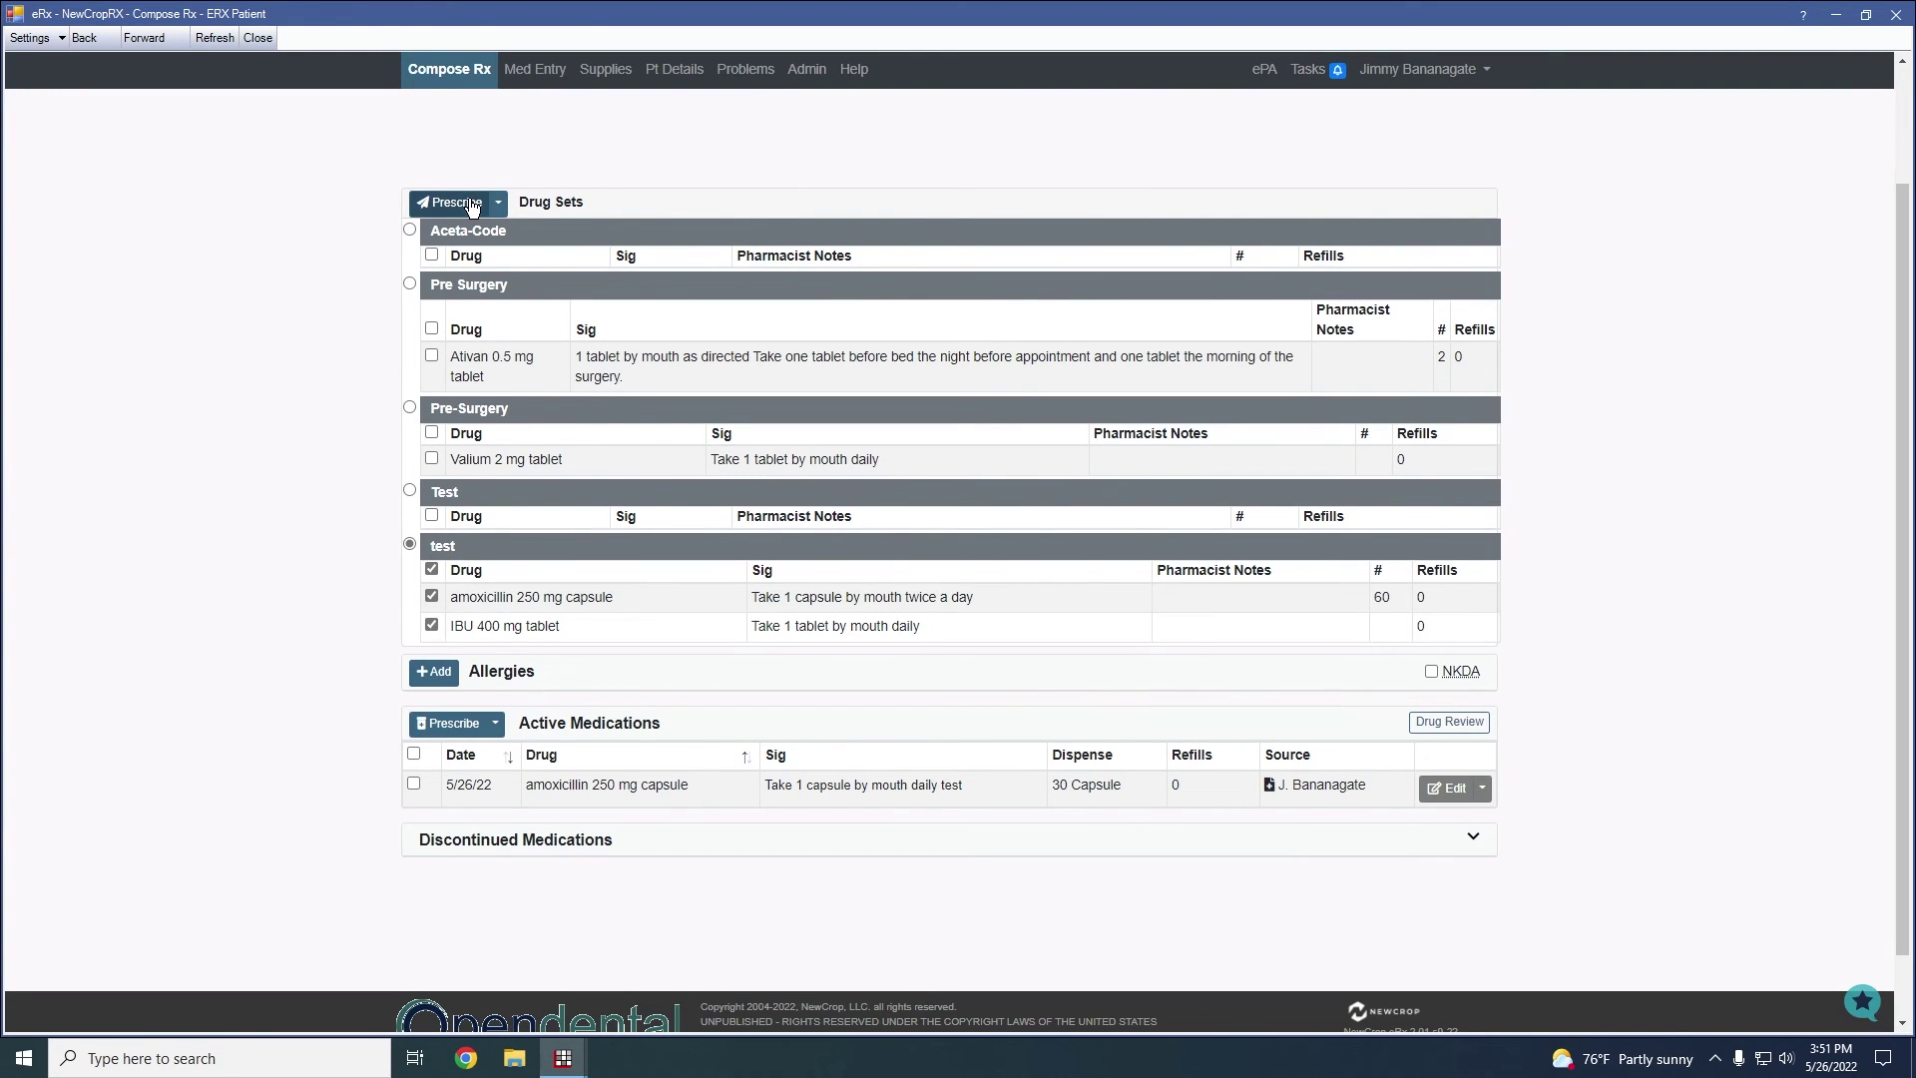
Prescribe the test set's amoxicillin 250 mg and IBU 400 mg to reach the Transmit Rx review
click(467, 203)
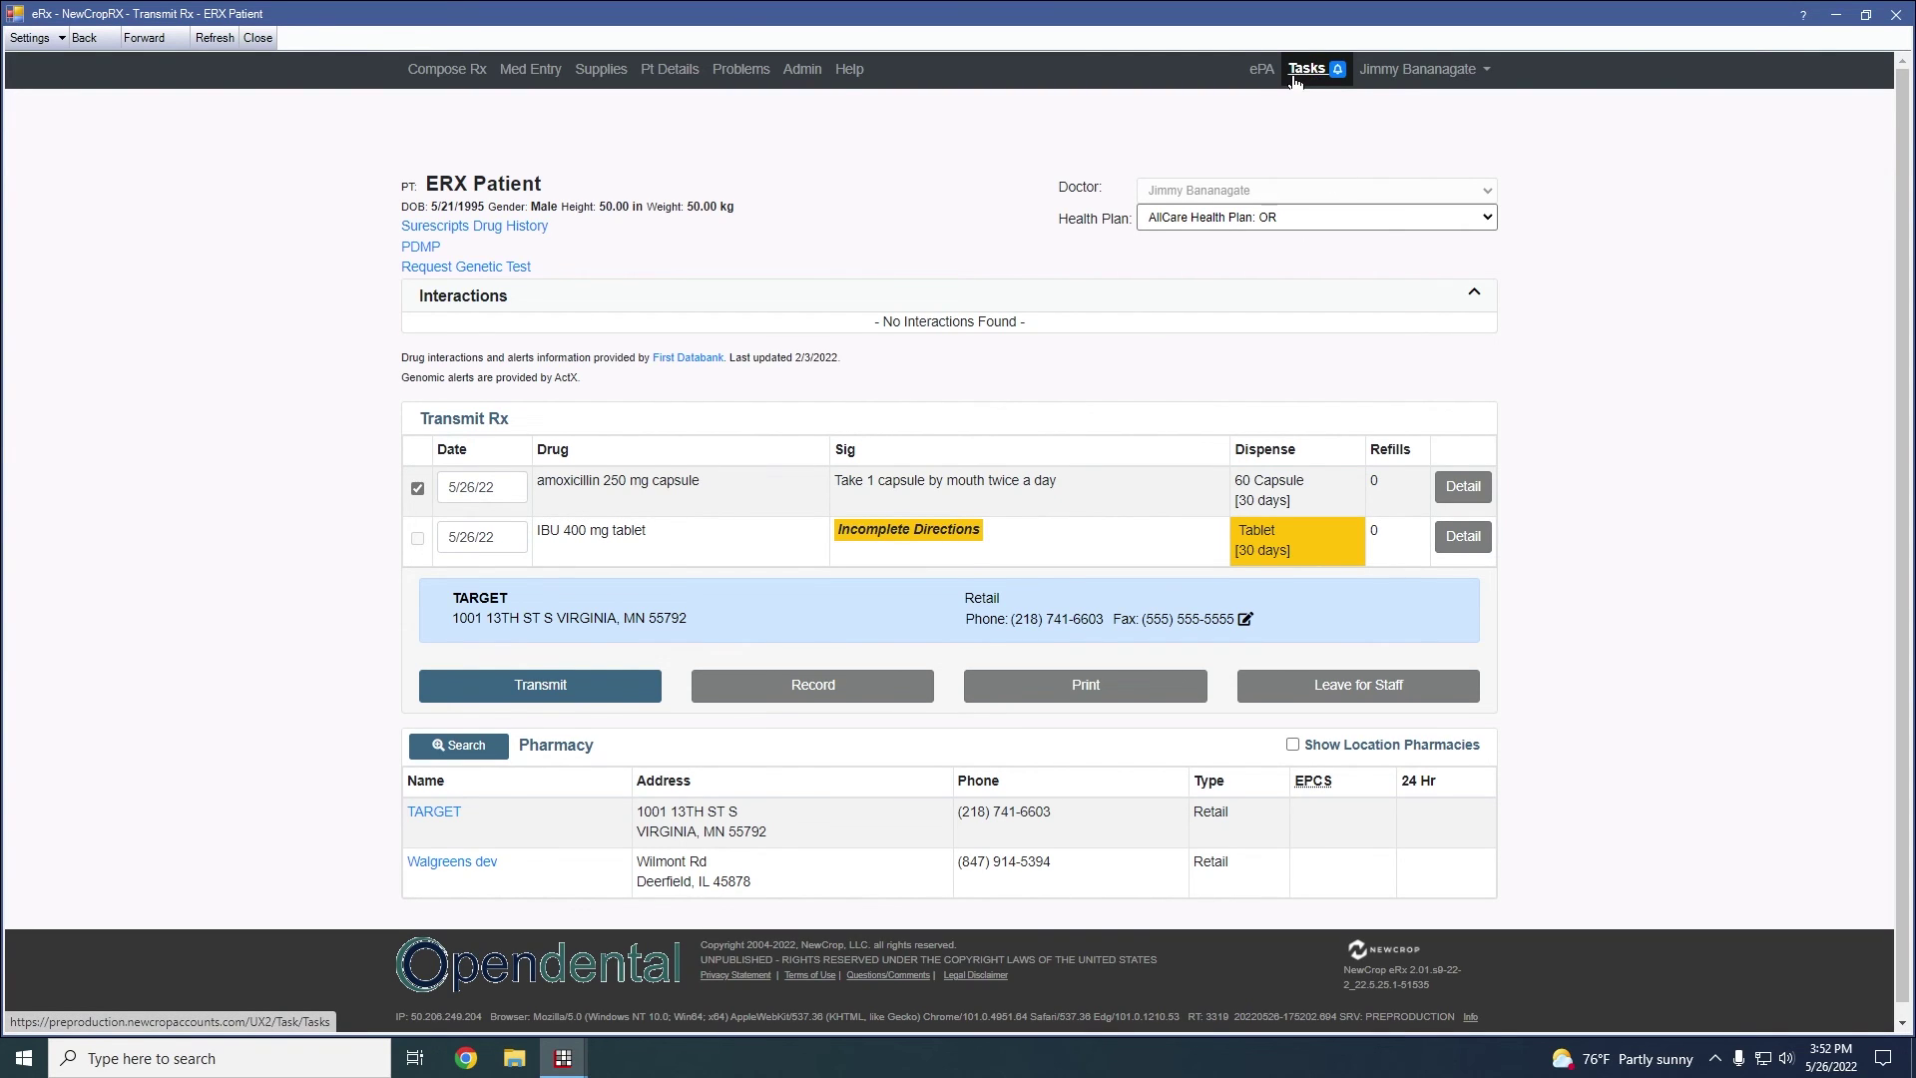
Go to Tasks and review the Unsent and Failed Prescriptions lists
click(1317, 82)
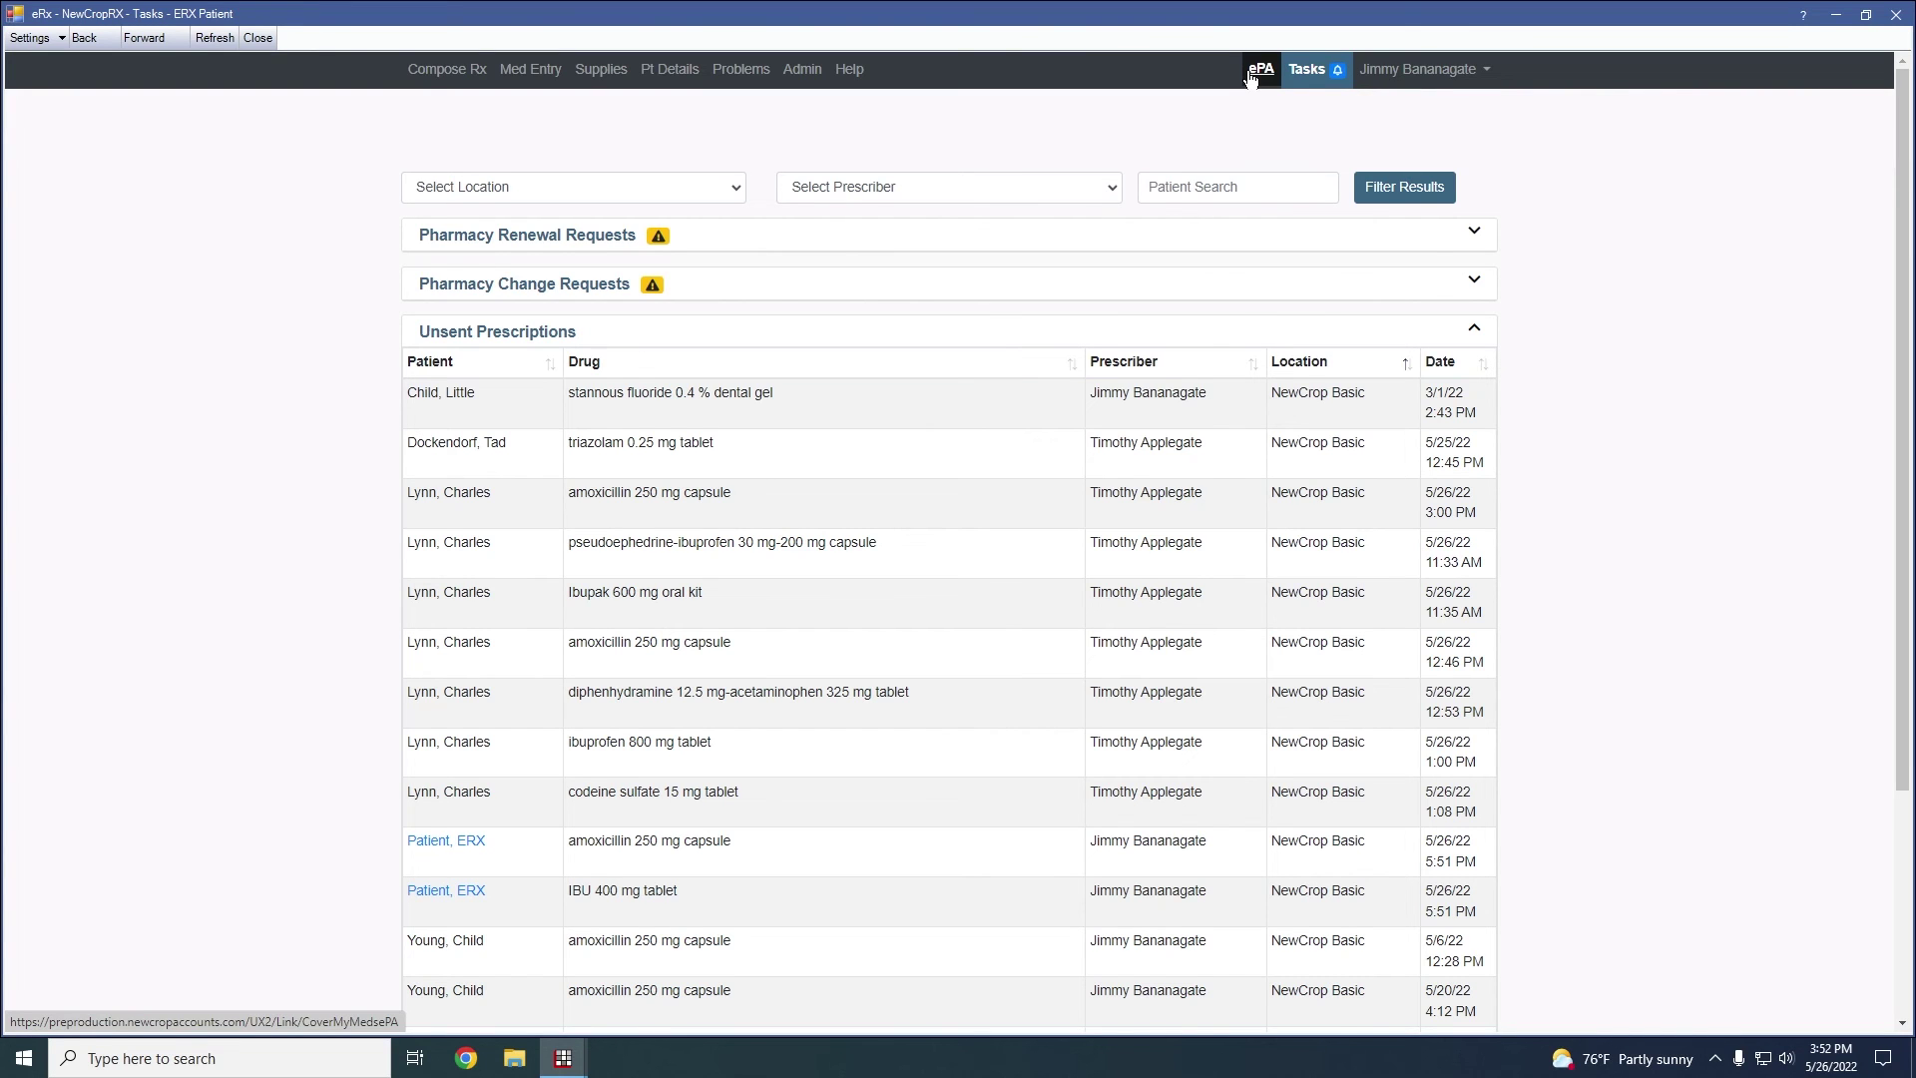
scroll(577, 323, down, 2)
scroll(629, 317, up, 2)
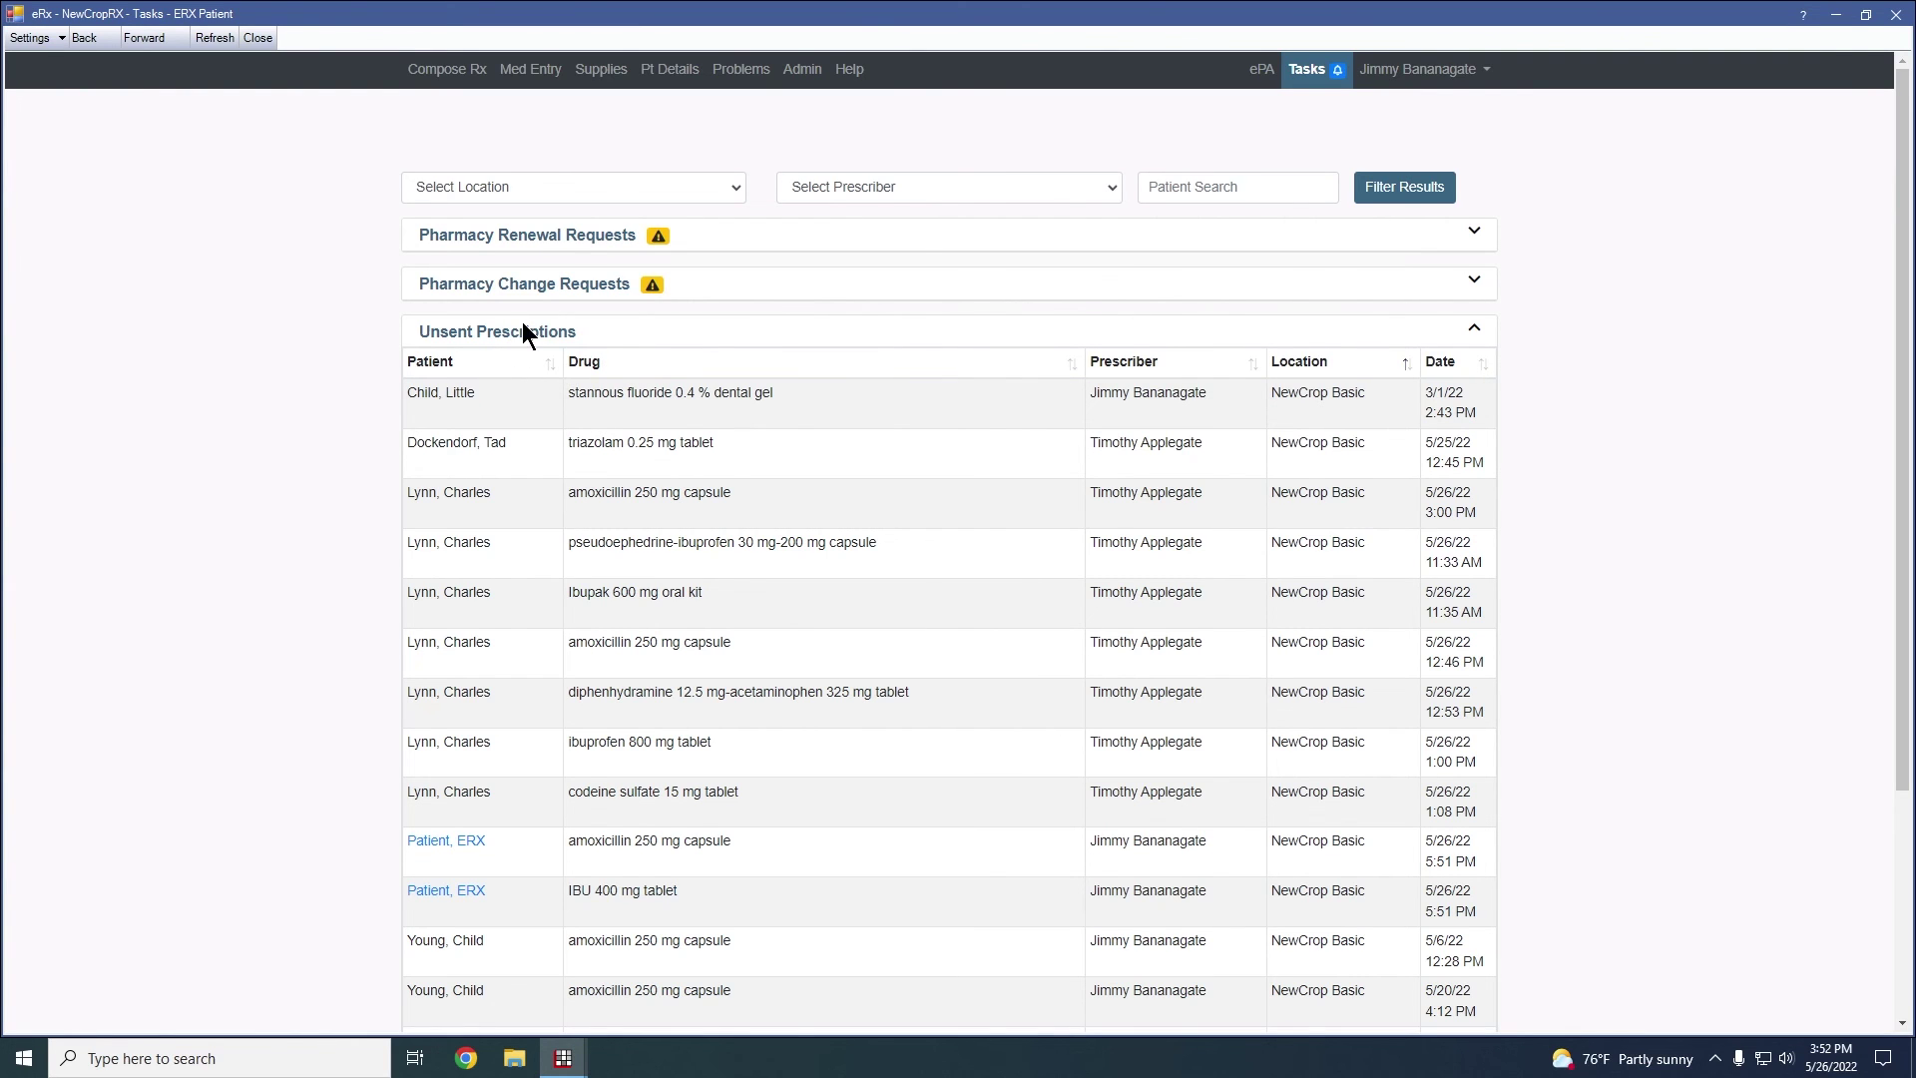
scroll(522, 325, down, 2)
scroll(539, 377, up, 2)
scroll(671, 279, down, 4)
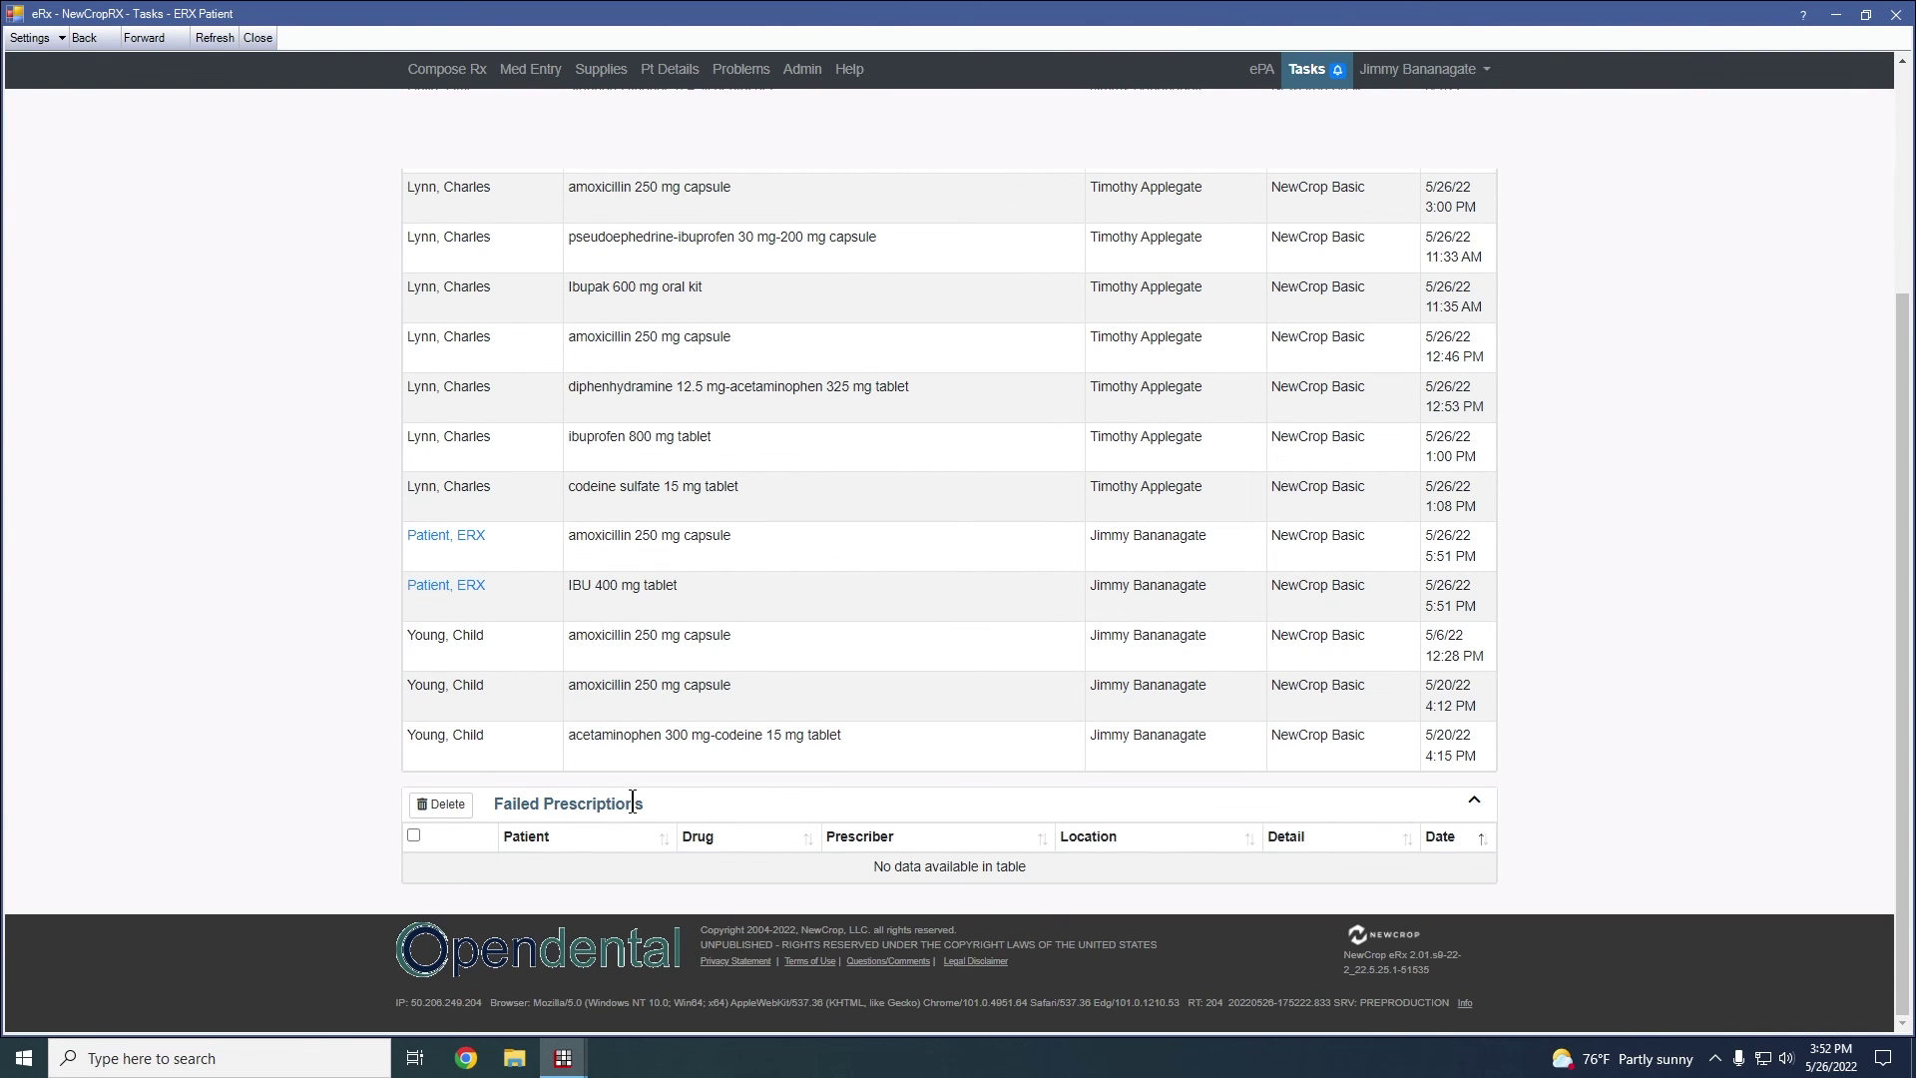
scroll(634, 806, up, 4)
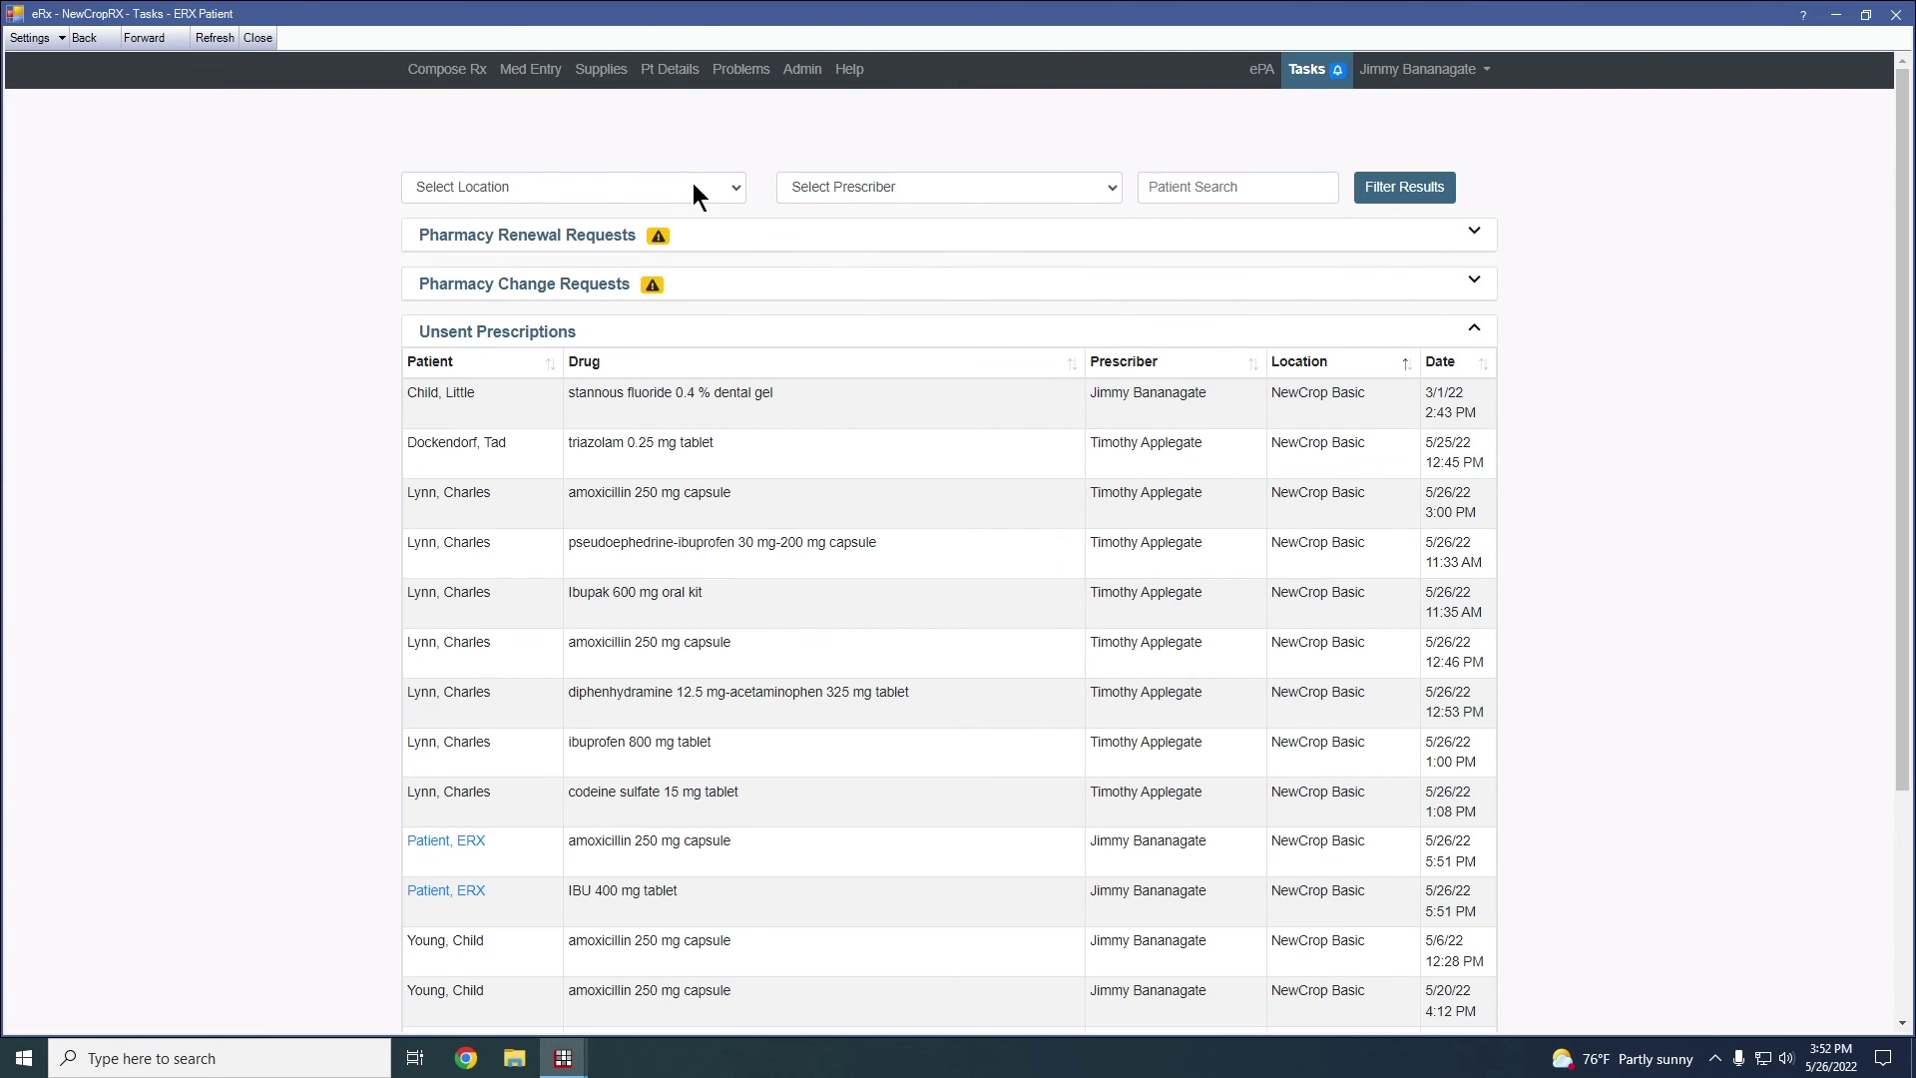
Look over the Location and Prescriber filter choices, then start a Patient Search
click(730, 190)
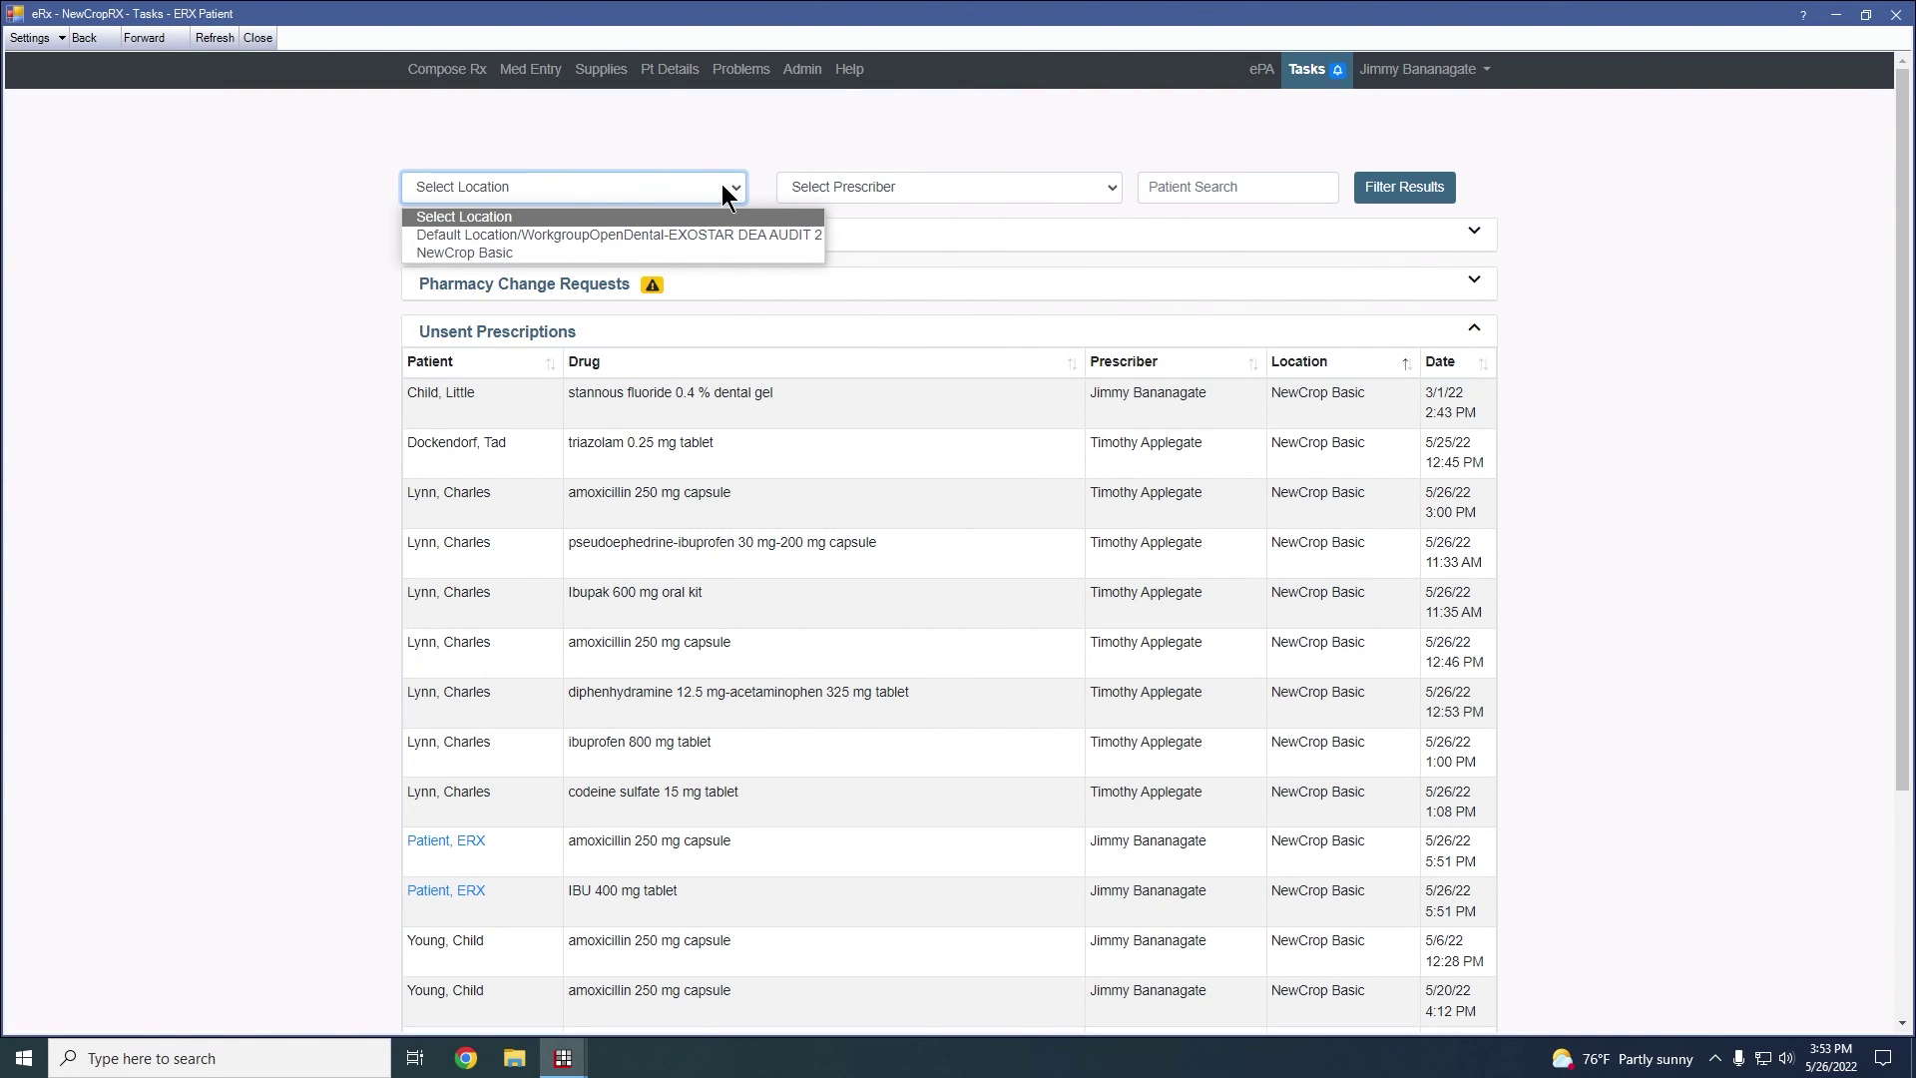
click(721, 186)
click(928, 180)
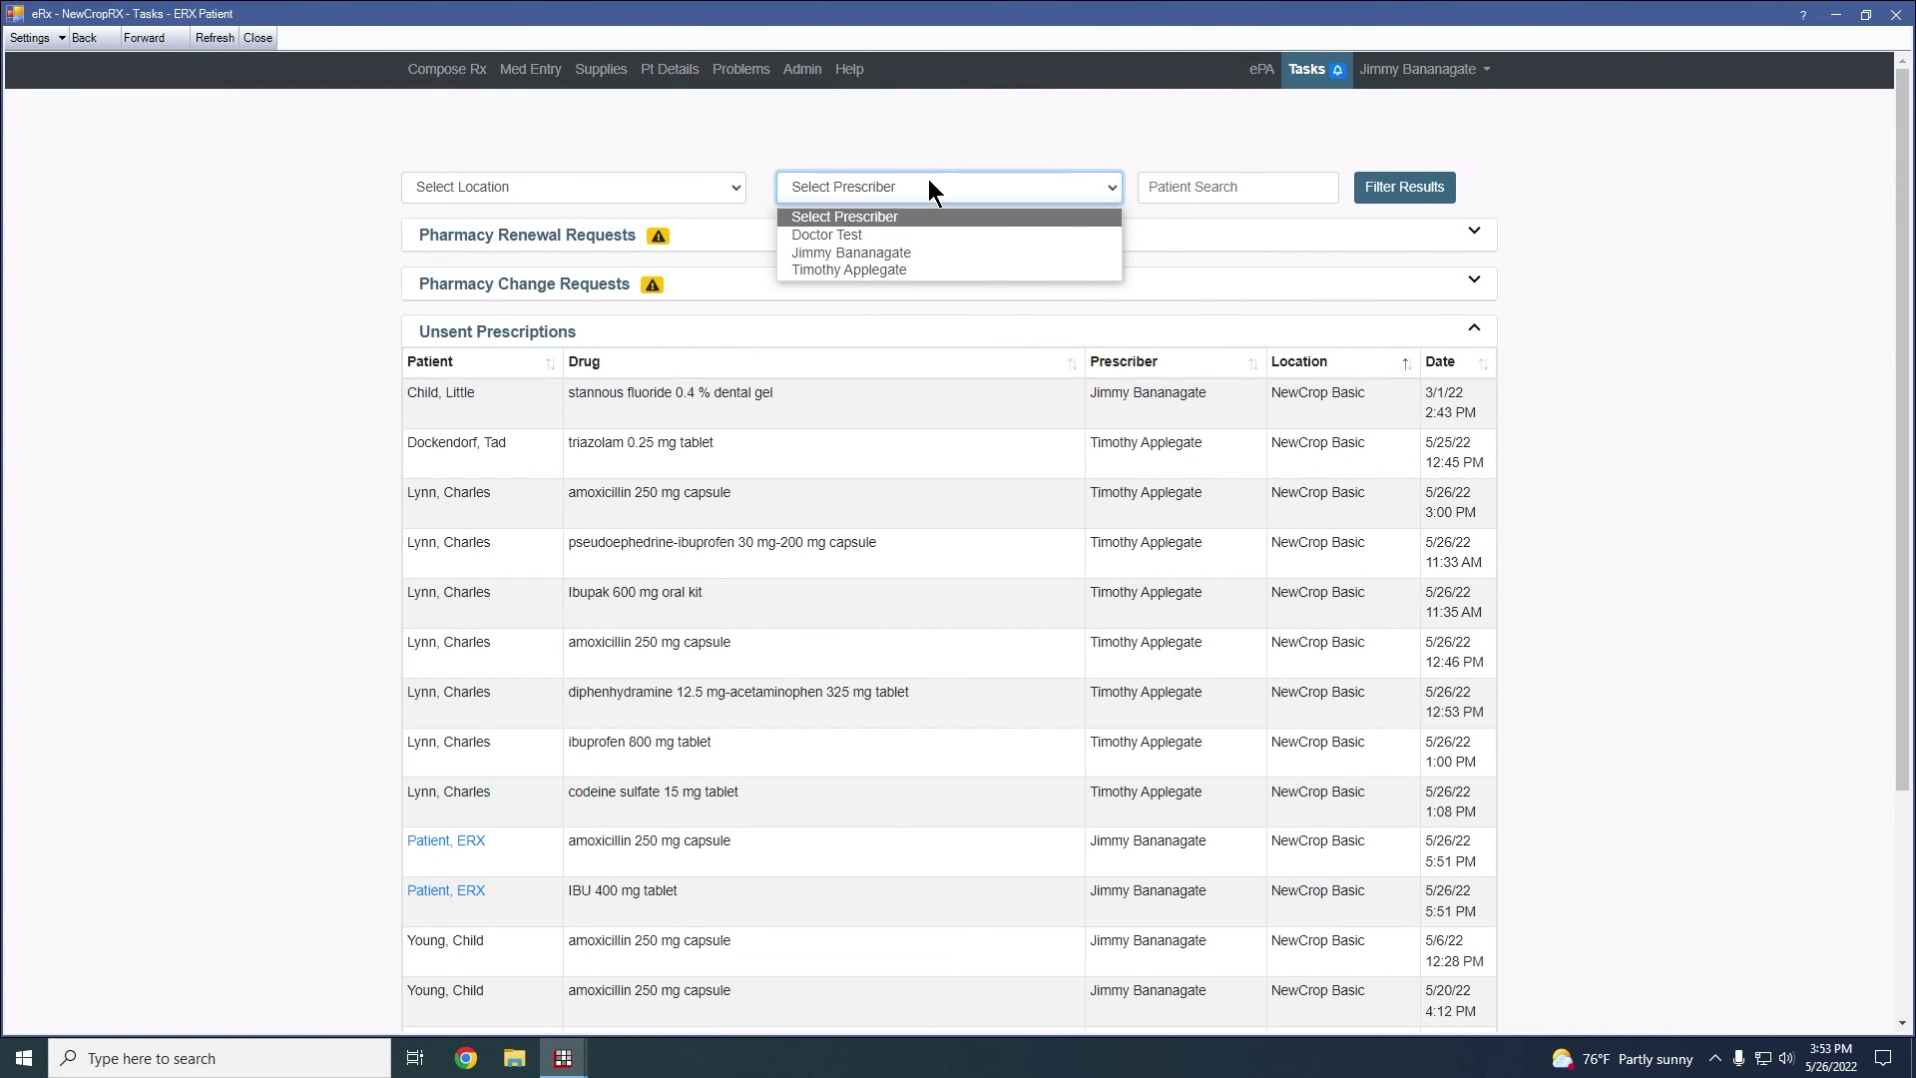
click(928, 182)
click(1199, 180)
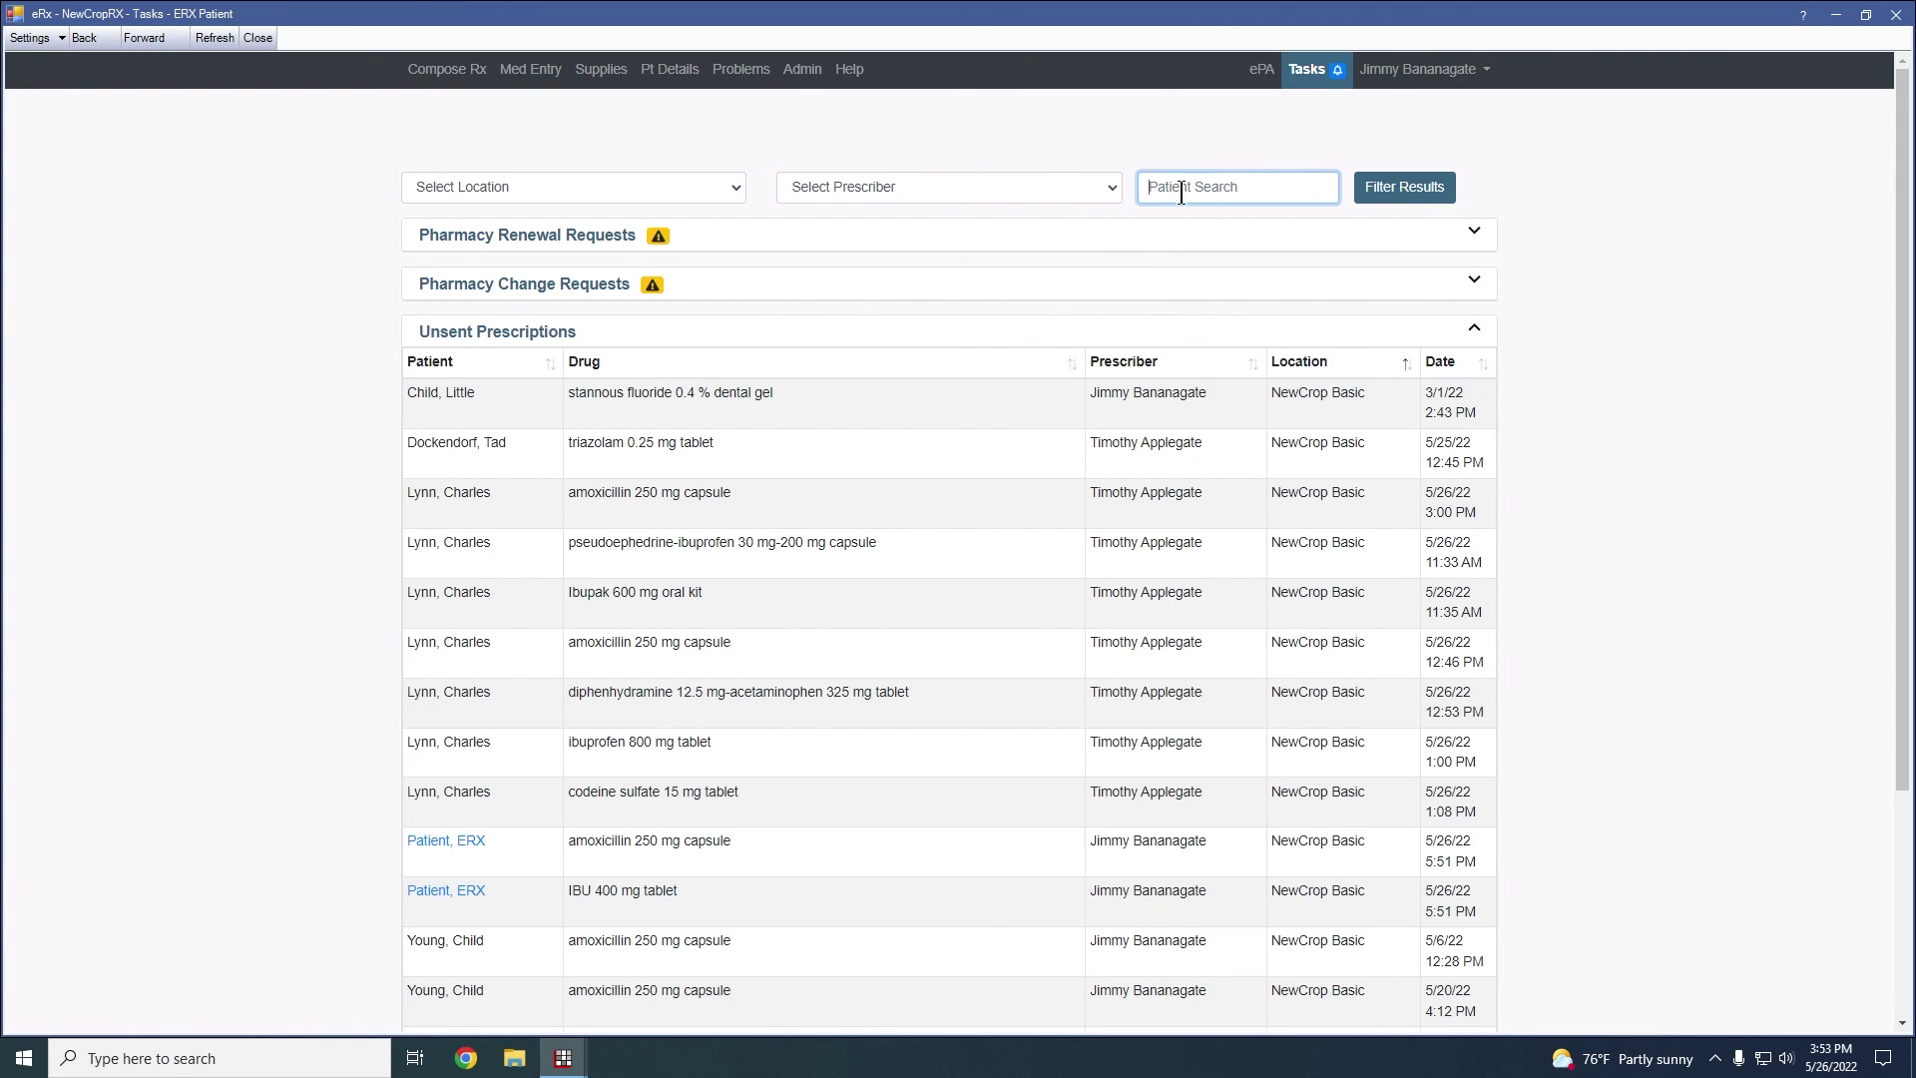
Go back to Compose Rx and open the Edit options for the active amoxicillin medication
click(449, 82)
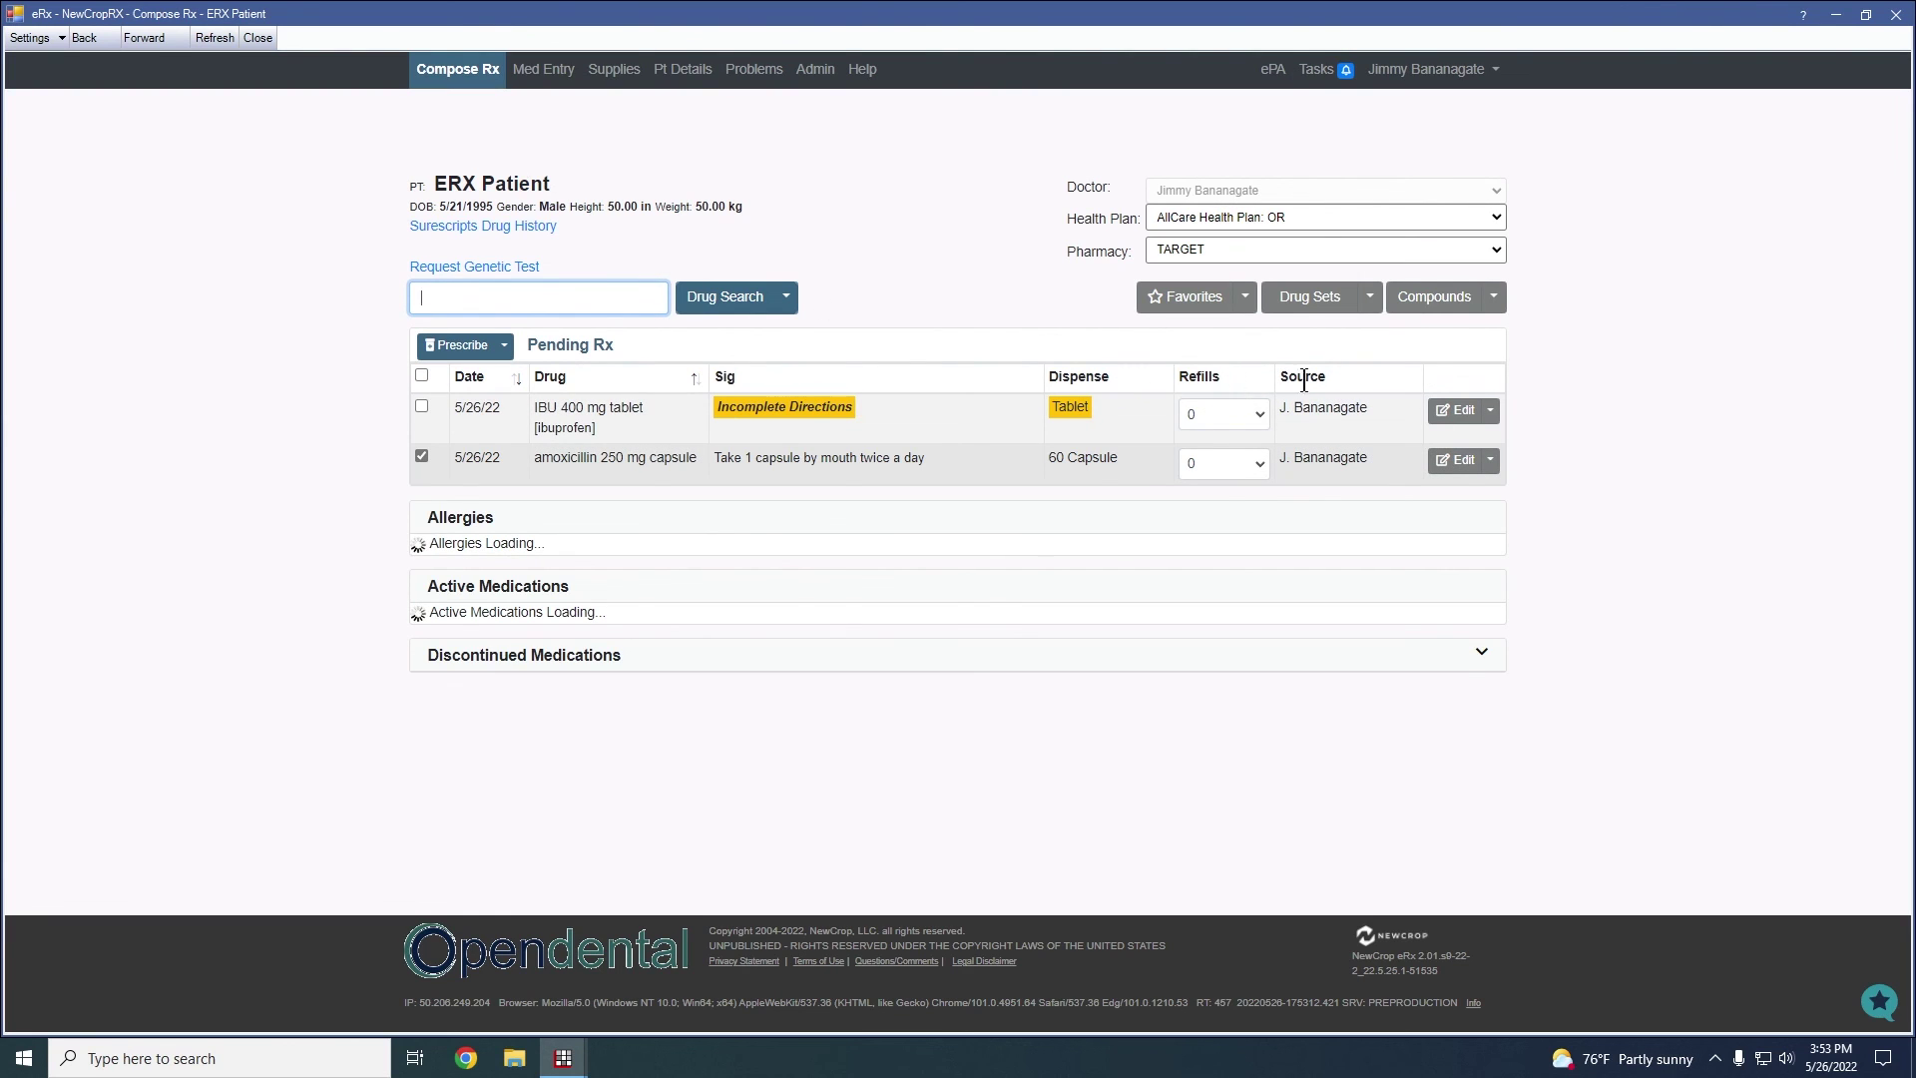
click(1491, 411)
click(1518, 422)
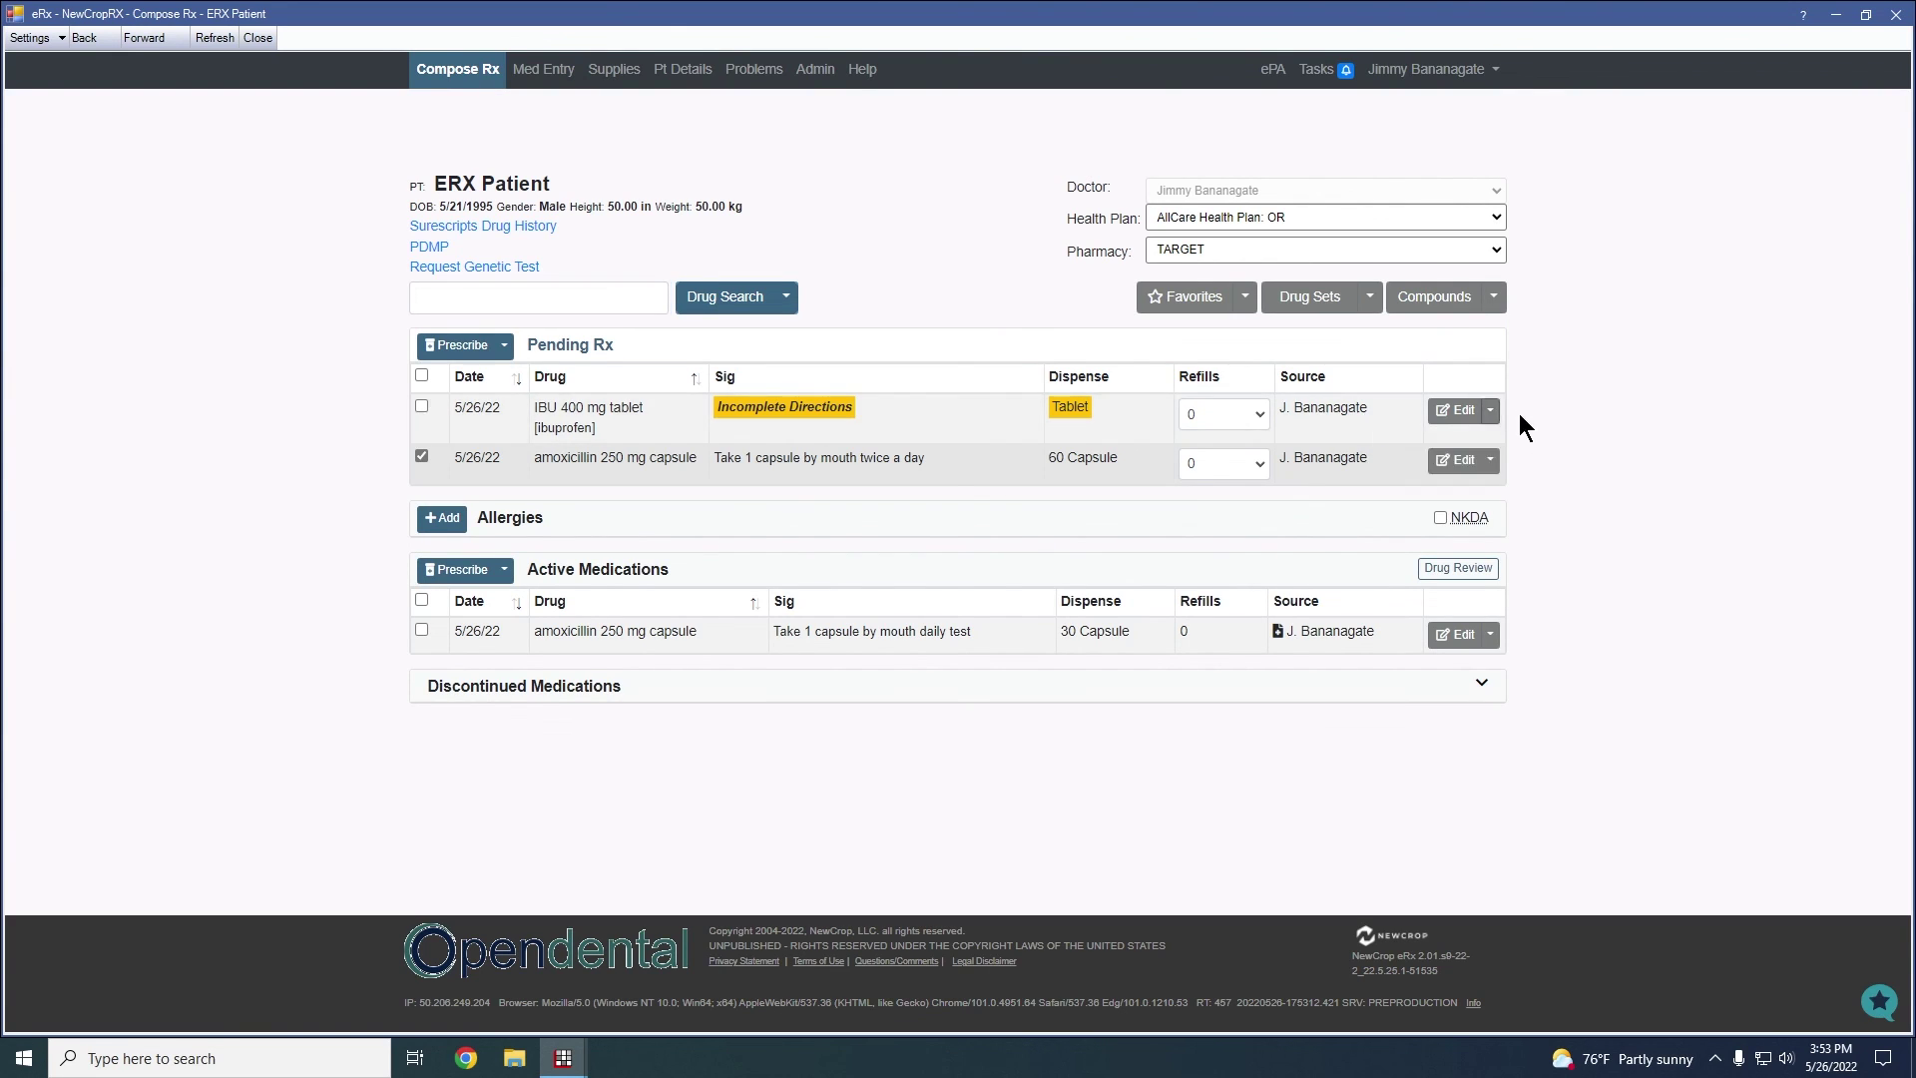
click(1491, 636)
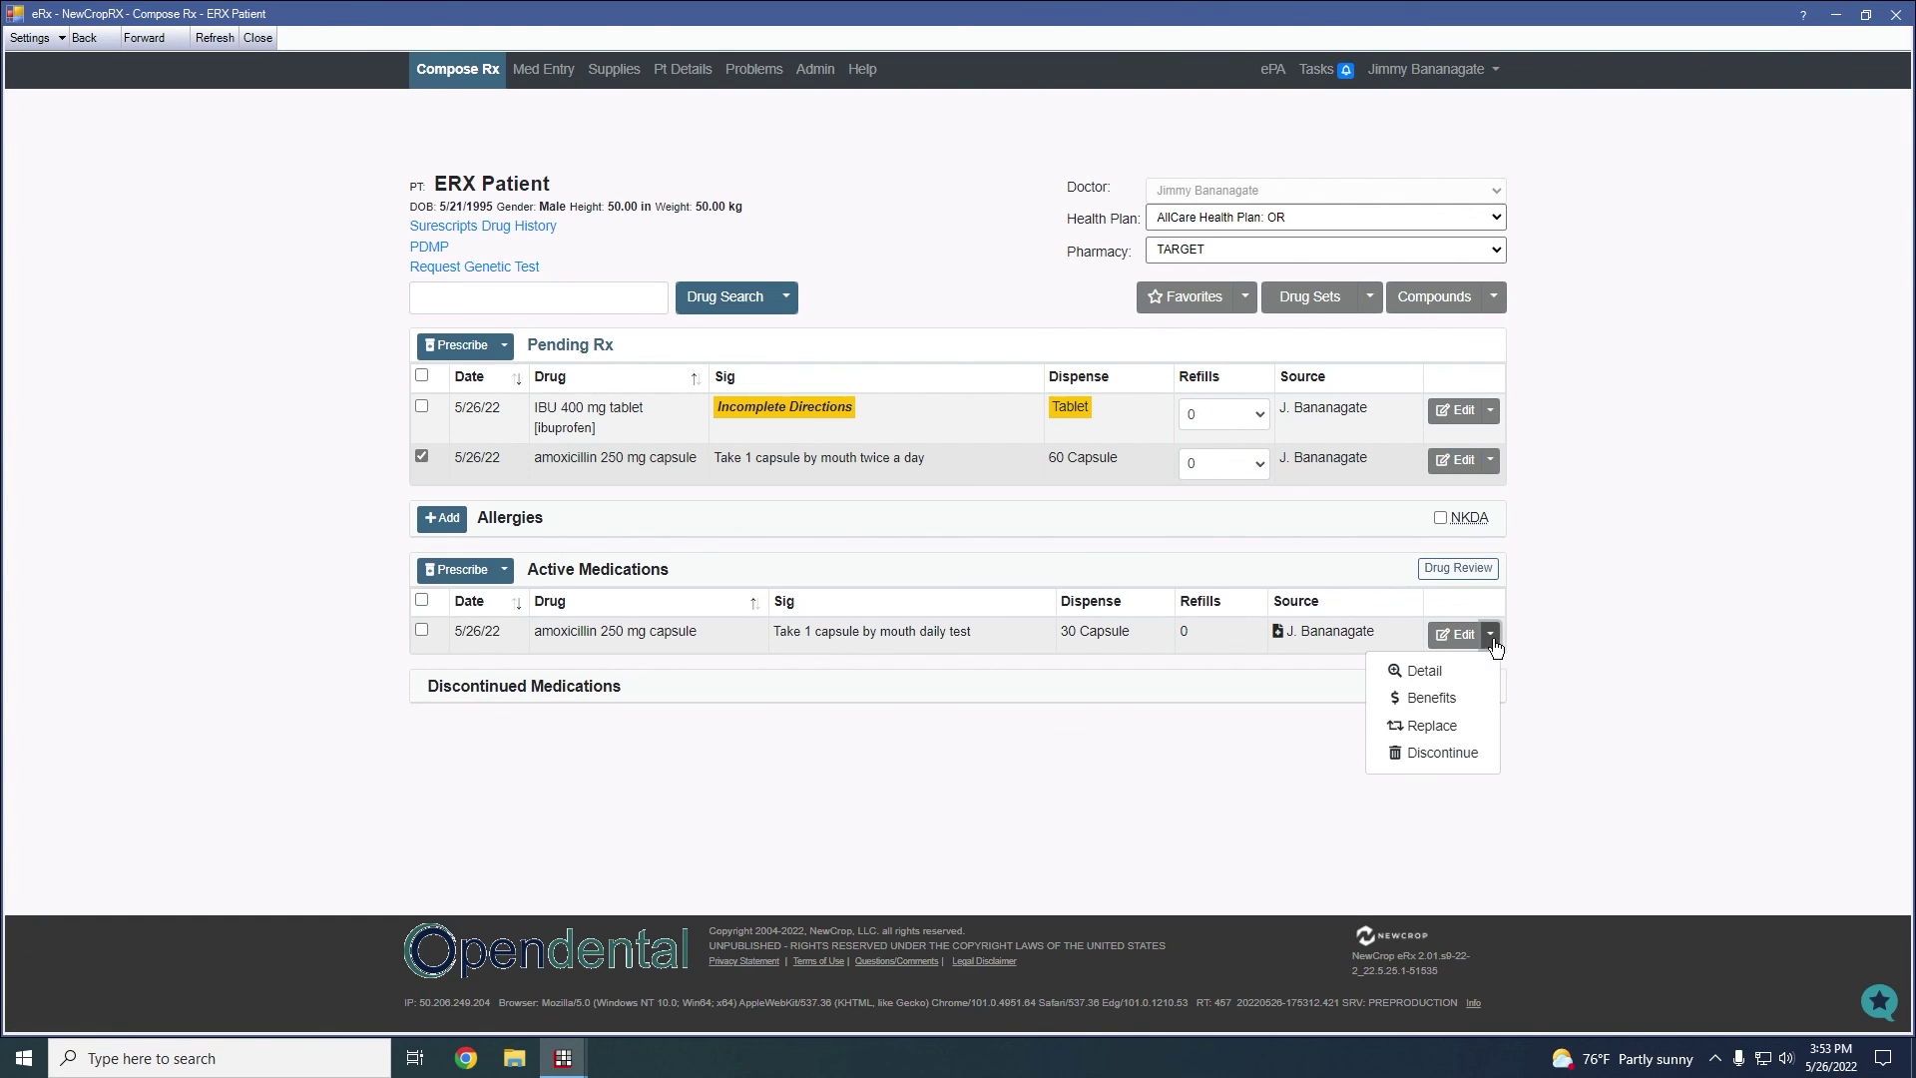
View the Rx Detail page for the active amoxicillin 250 mg capsule, including its history
click(1453, 669)
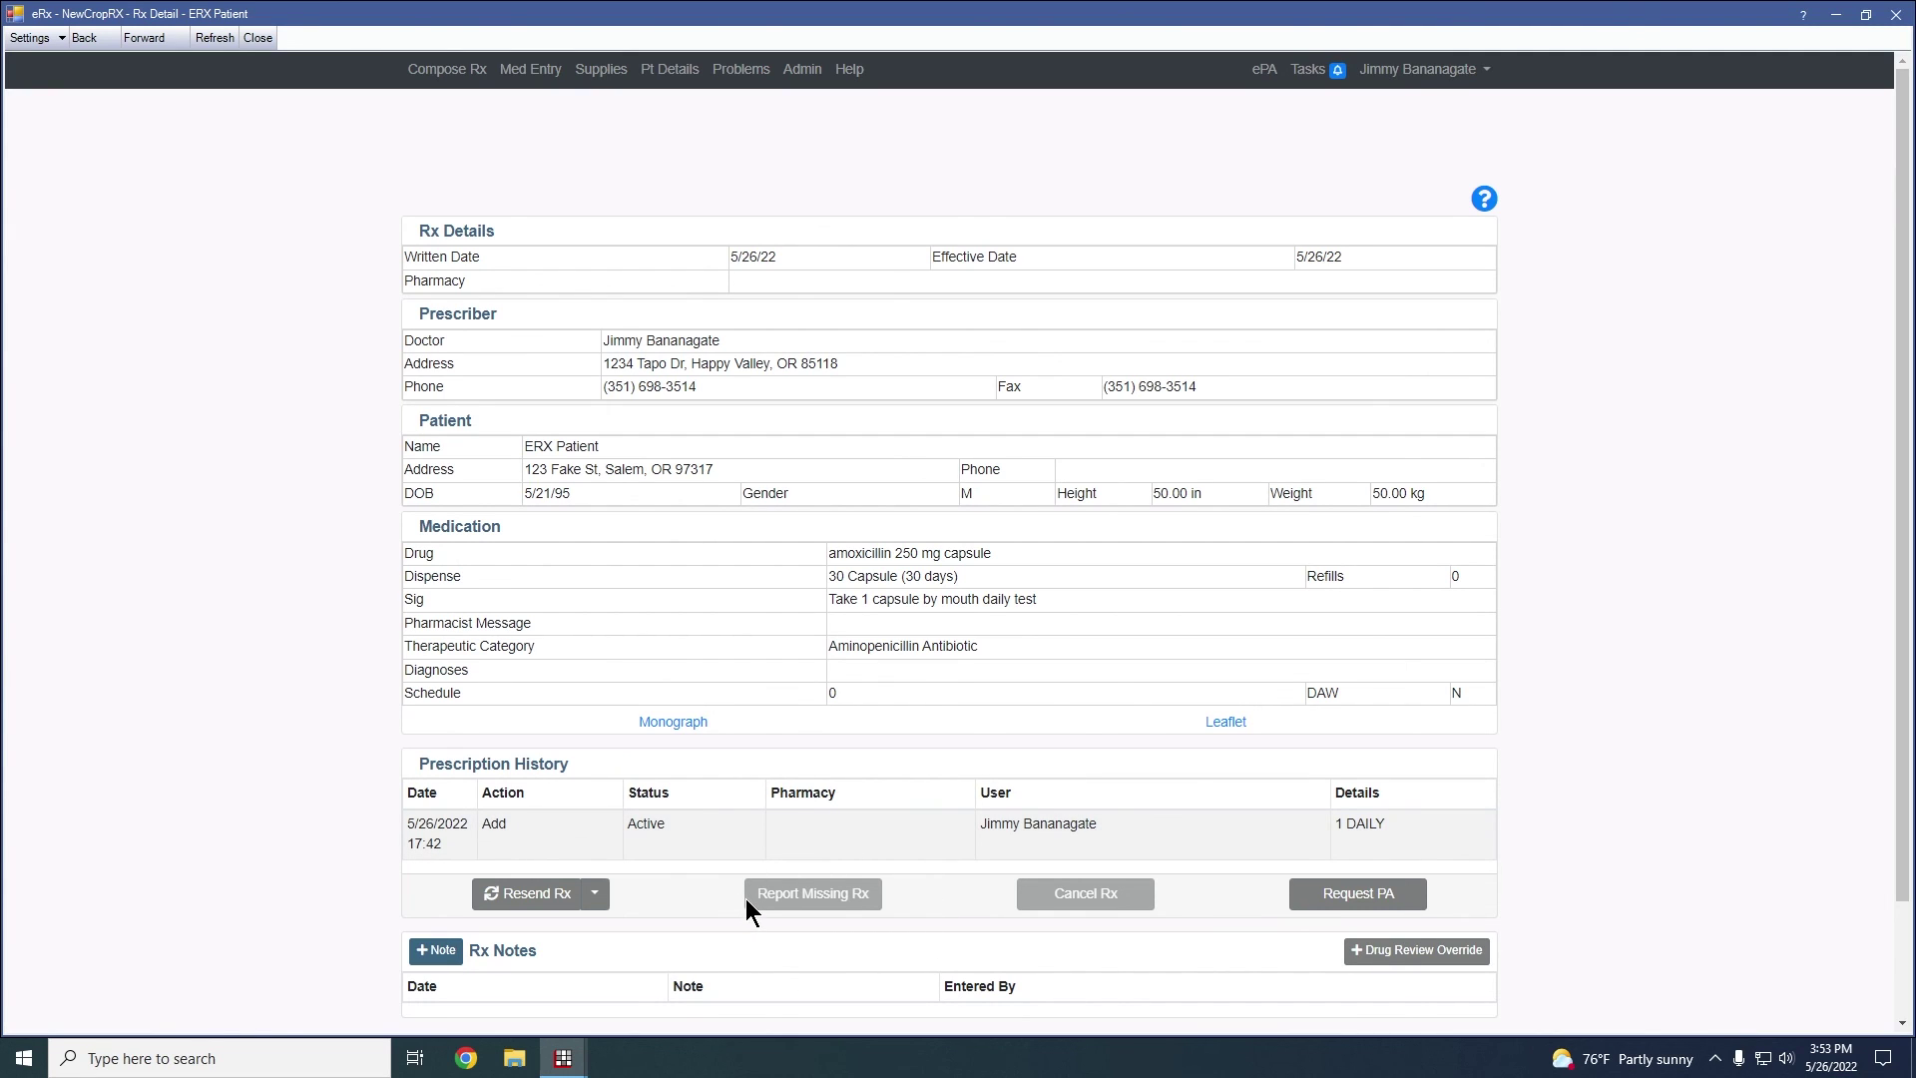
scroll(770, 894, down, 2)
scroll(771, 894, up, 3)
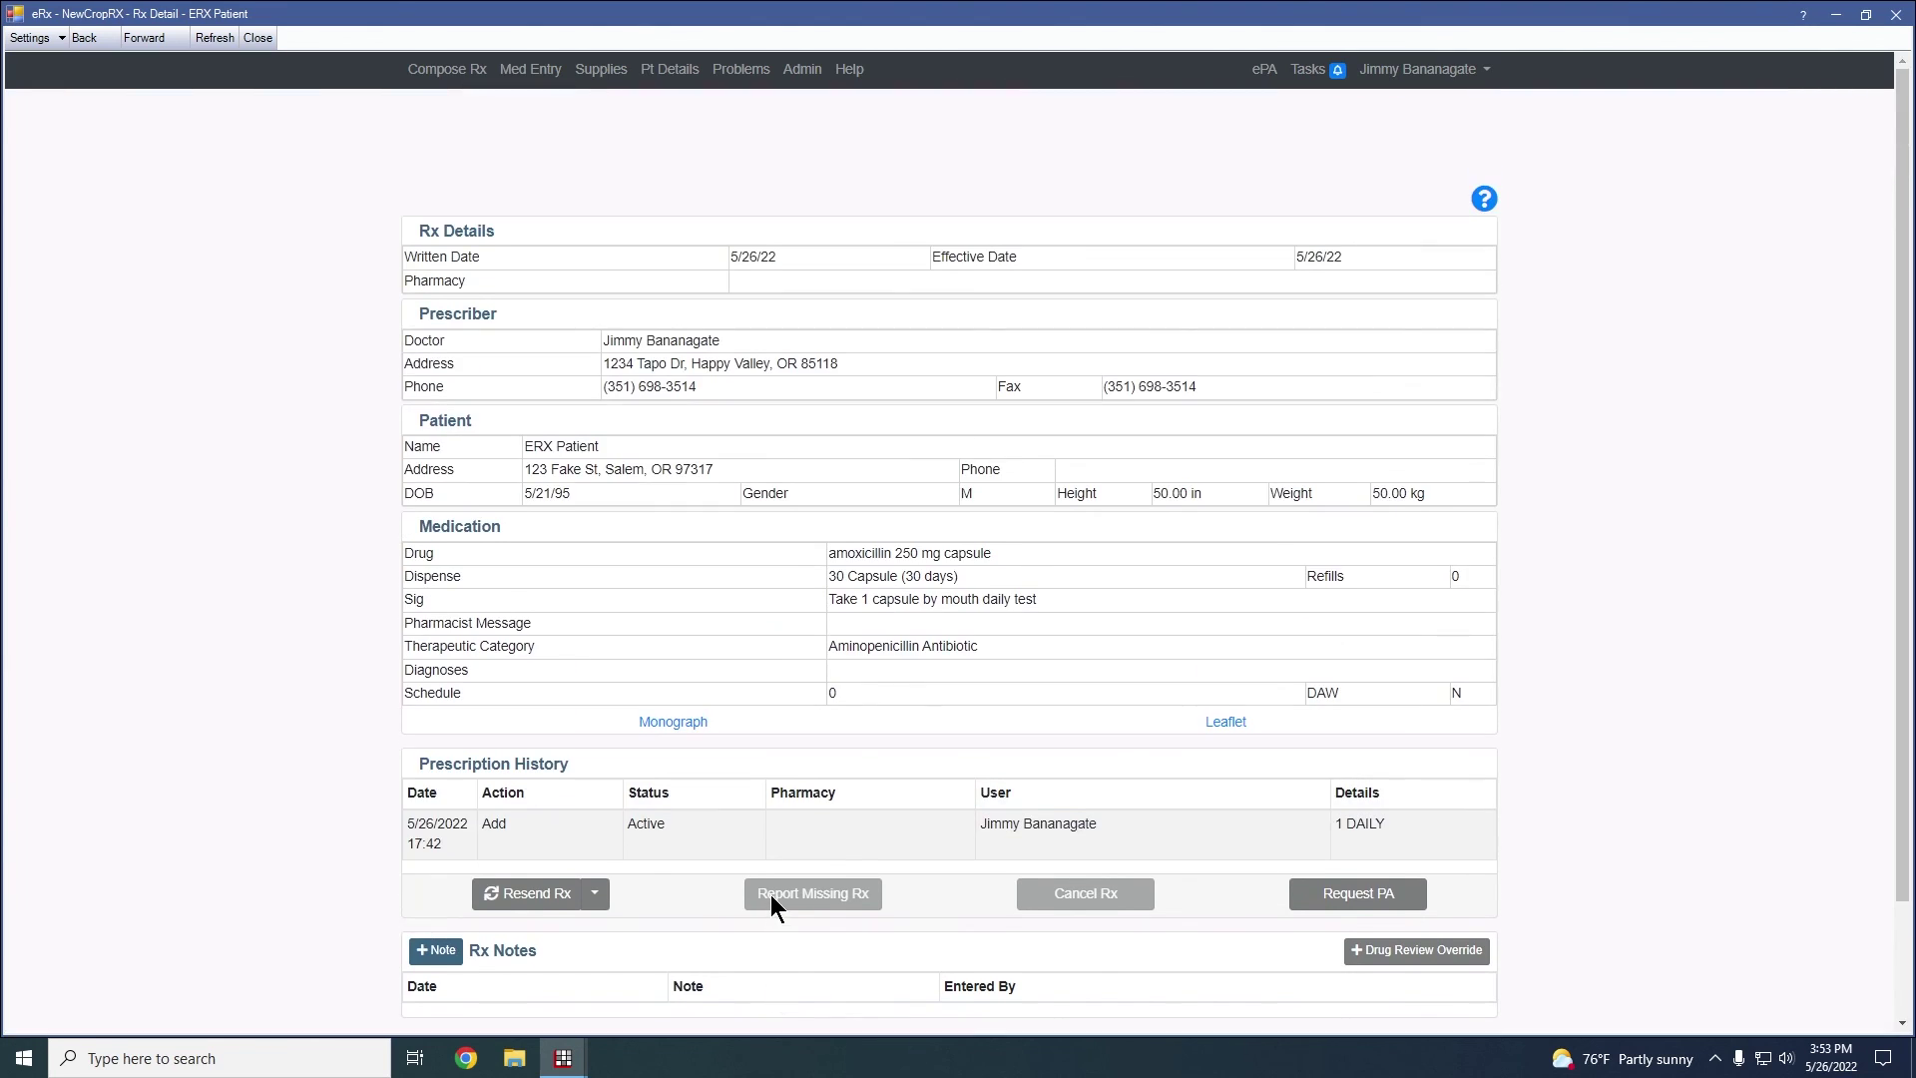